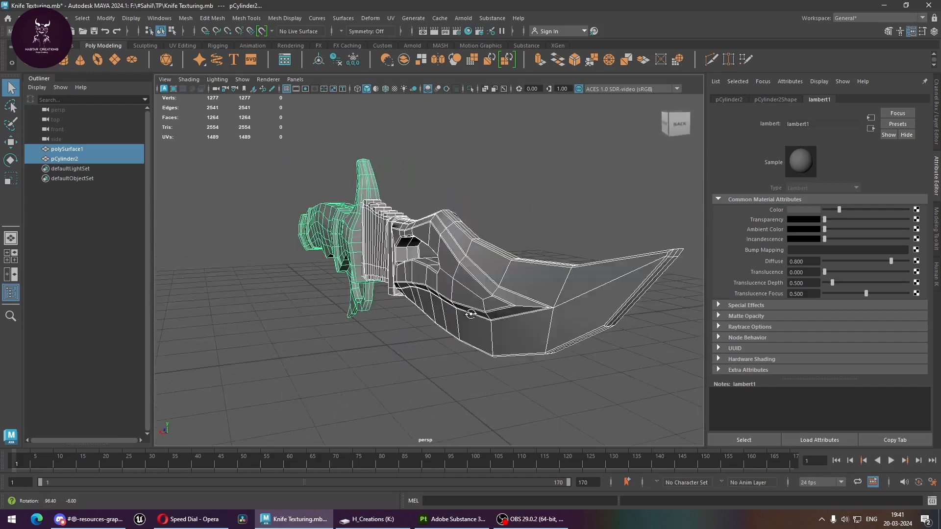
Step: Frame the selected knife meshes and switch the workspace to UV Editing
key(f)
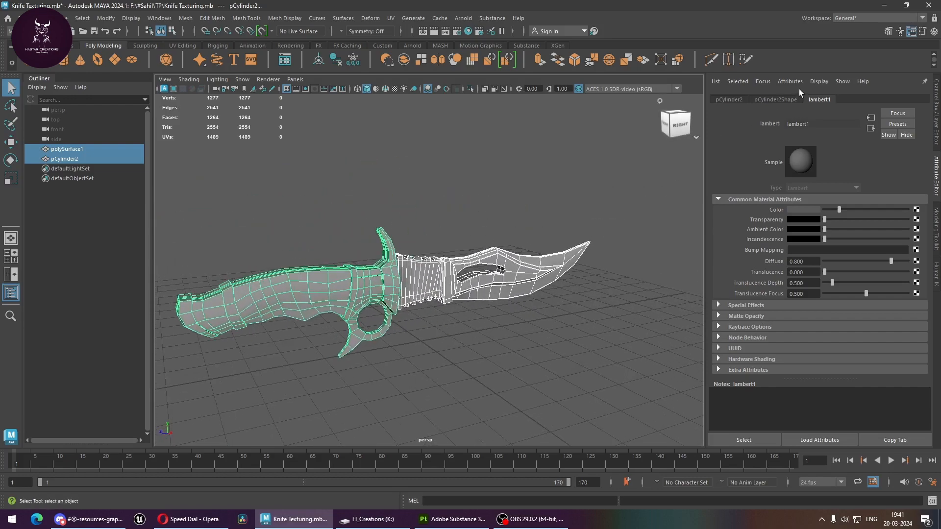
click(891, 18)
click(854, 80)
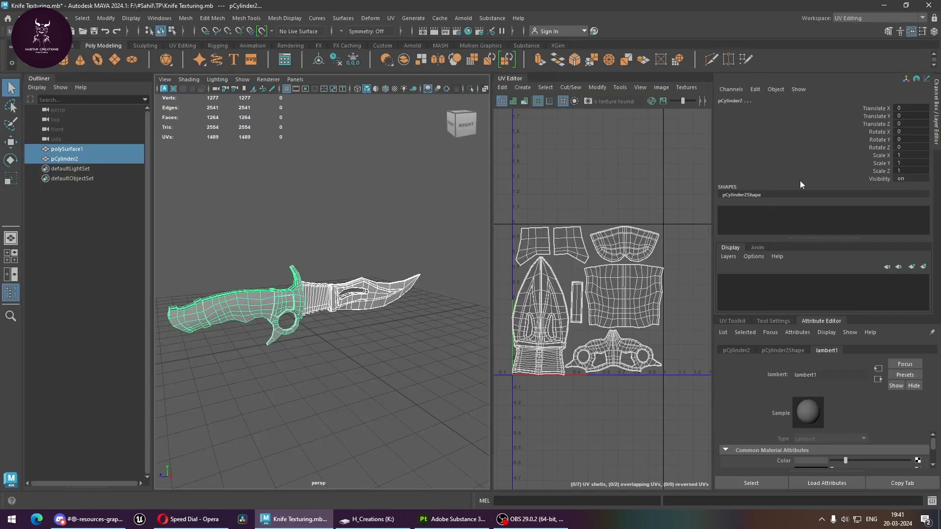
scroll(381, 271, up, 4)
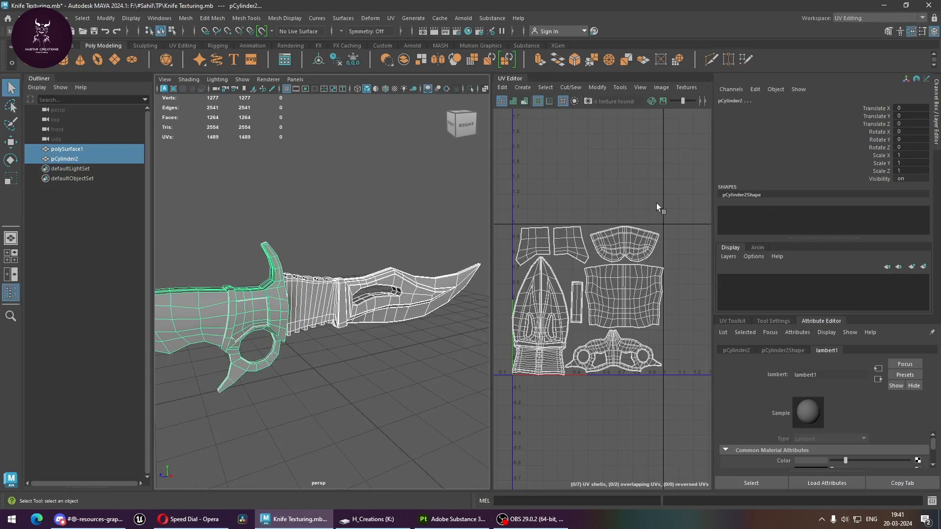
mouse_move(343, 395)
alt+mouse_down()
mouse_move(304, 380)
mouse_move(326, 376)
mouse_move(348, 390)
alt+mouse_up()
Step: Reselect both knife meshes and examine their UV shells alongside the 3D model
click(377, 362)
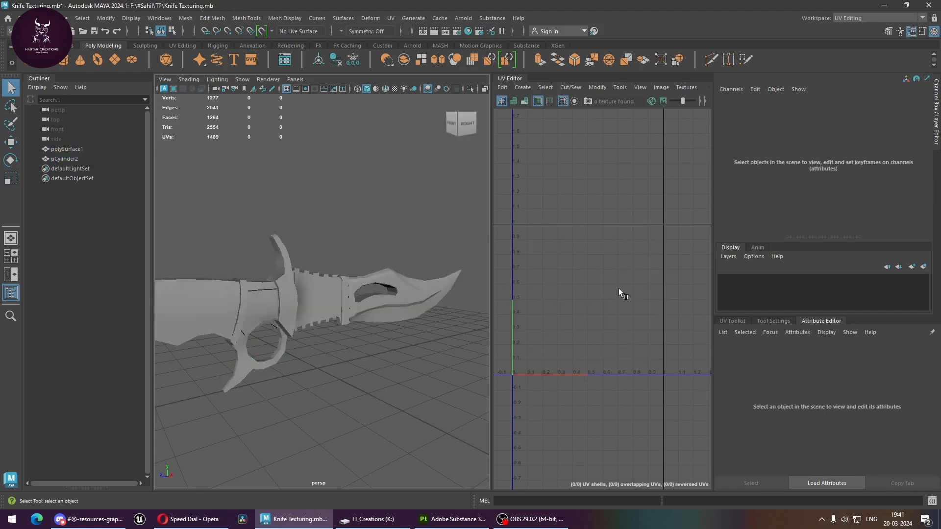
drag(428, 211, 173, 387)
alt+right_drag(650, 317, 593, 348)
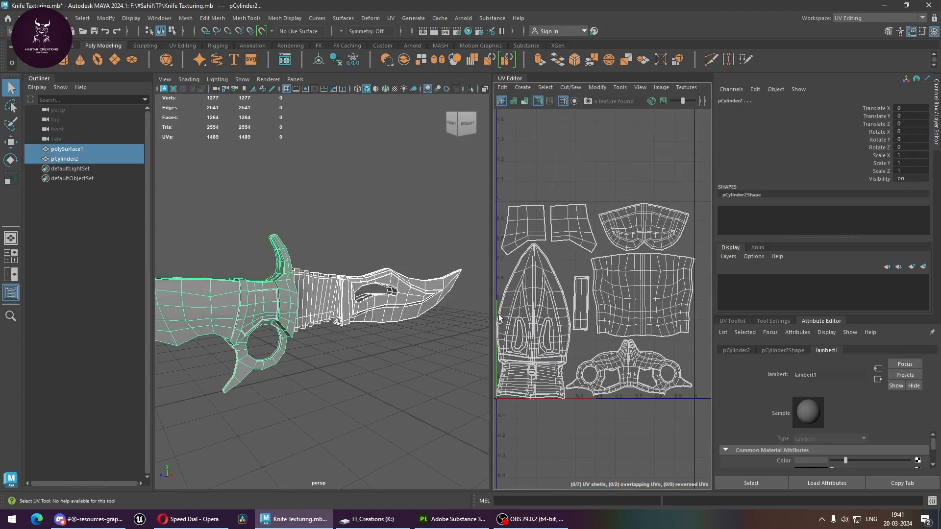
click(333, 188)
drag(366, 258, 264, 344)
alt+right_drag(411, 351, 330, 362)
alt+drag(330, 363, 296, 379)
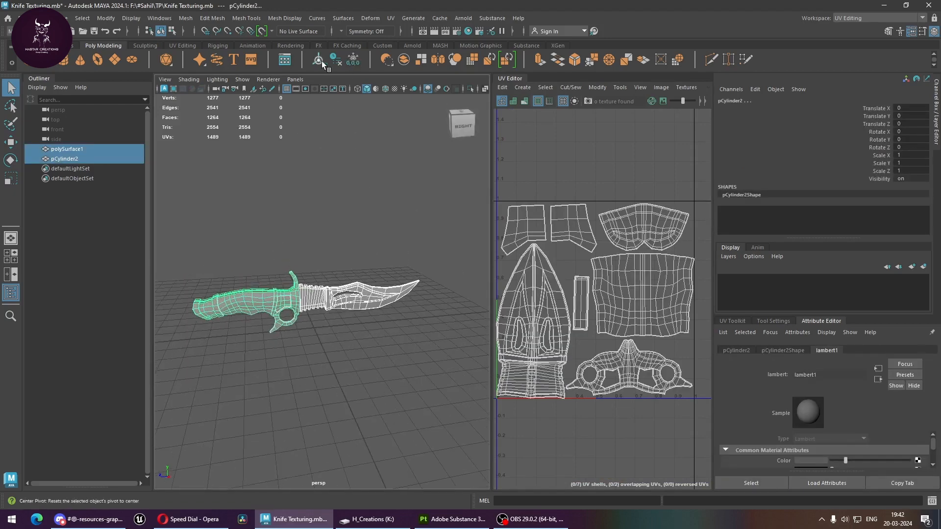
Step: Freeze the transformations of both knife meshes and combine them into a single mesh
click(353, 59)
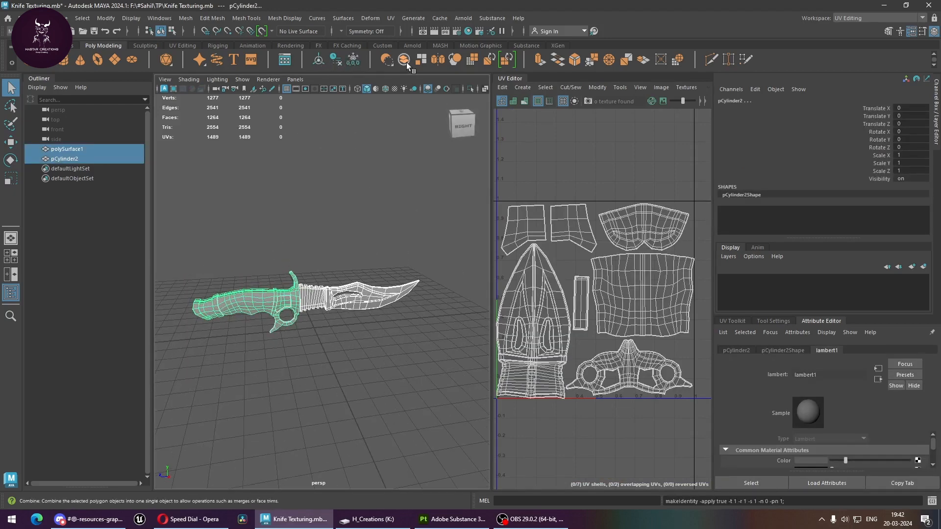
click(405, 61)
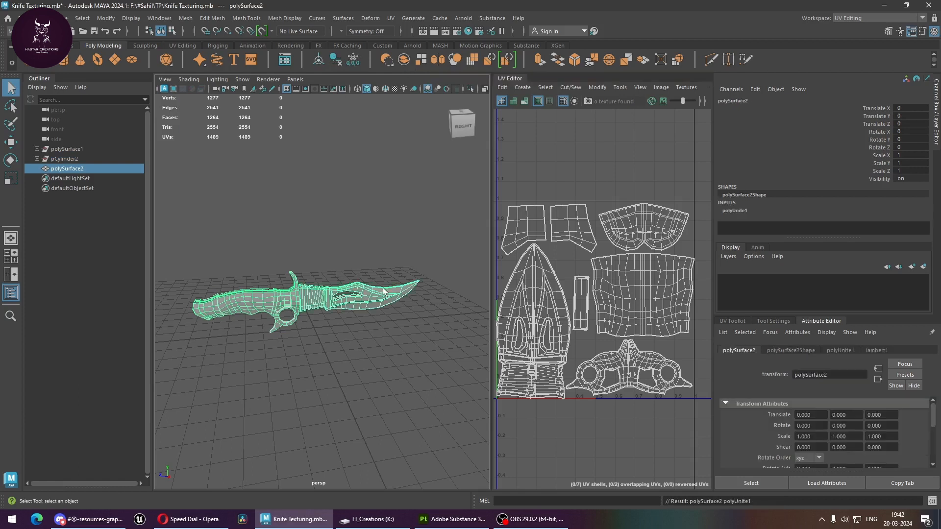
drag(429, 202, 185, 361)
Step: Start an FBX export of the selected knife mesh and browse to the TP folder on the students (F:) drive
click(21, 18)
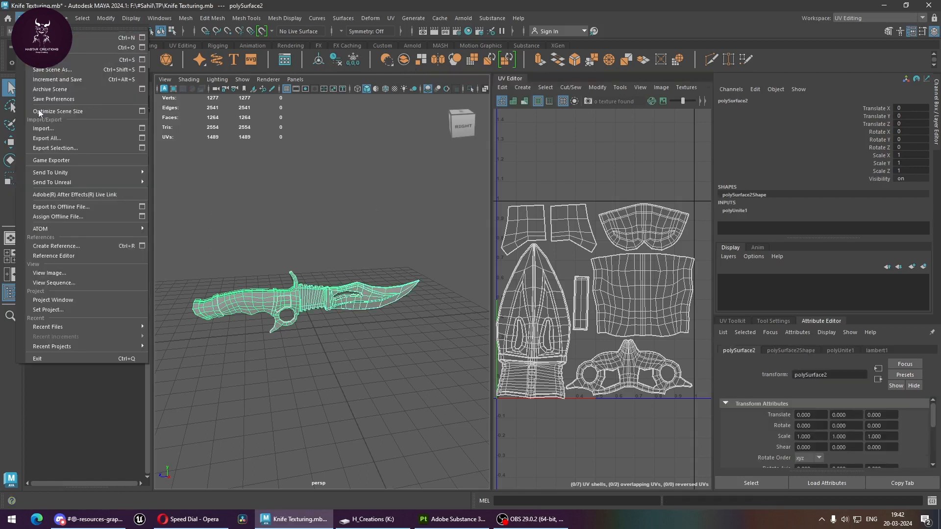
click(55, 148)
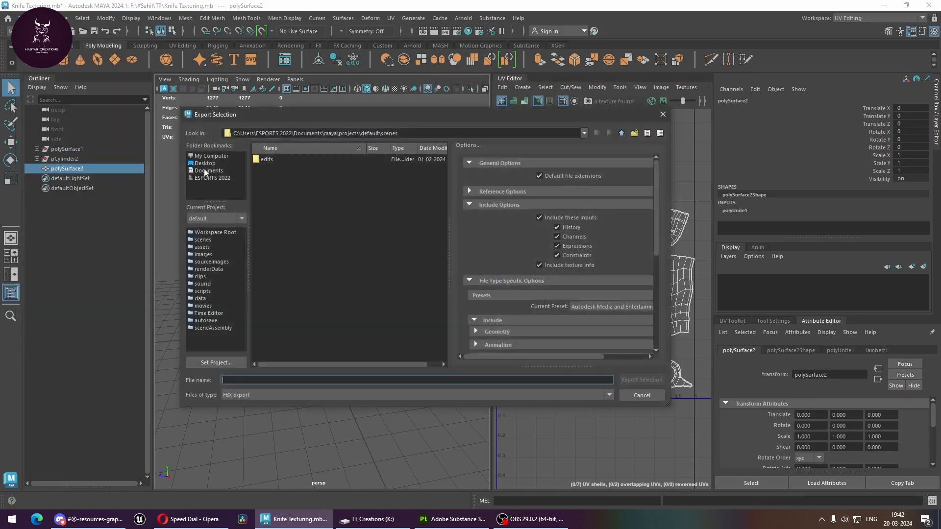
click(202, 157)
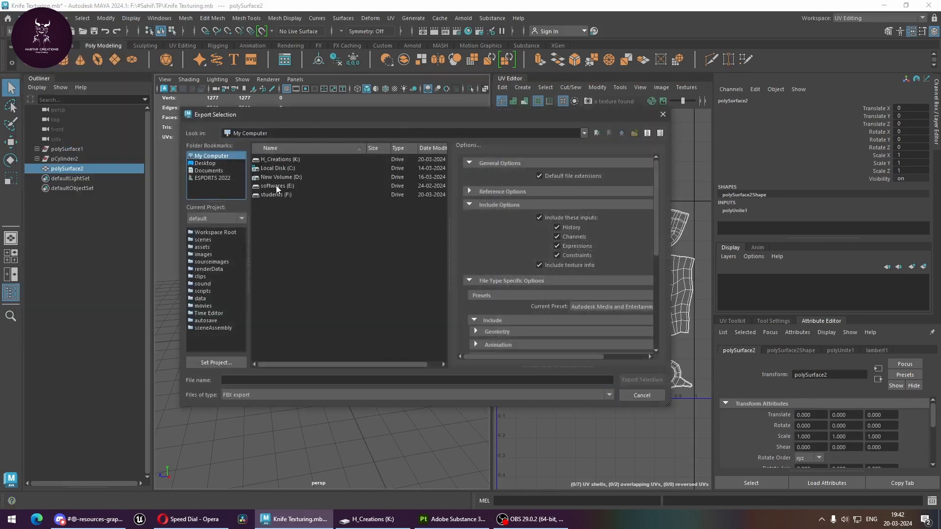
click(268, 195)
double_click(268, 195)
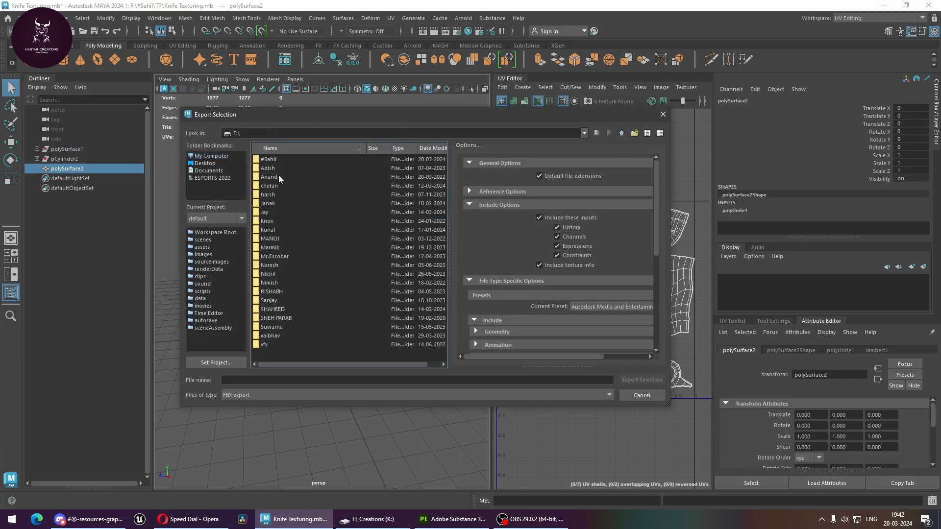
double_click(277, 159)
double_click(264, 187)
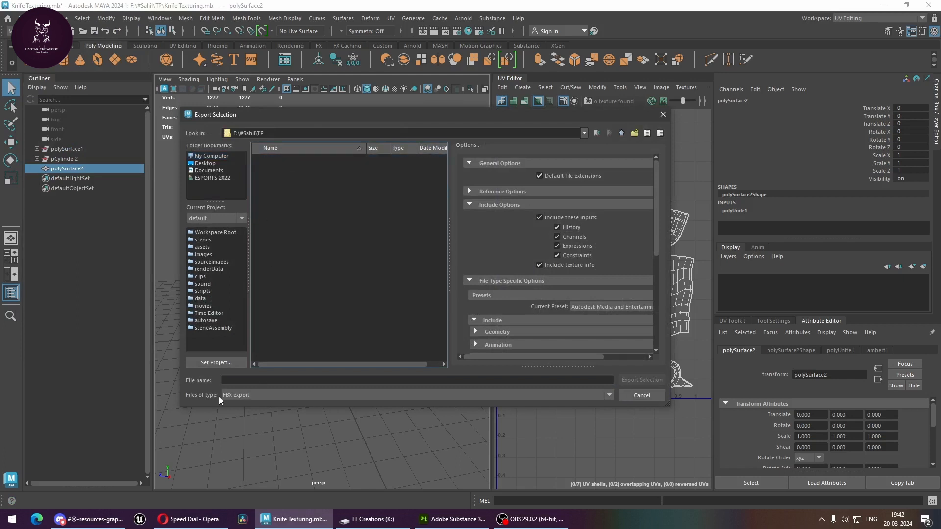
Step: Export the selection under the file name Knife and open the TP folder in File Explorer to check it
click(245, 380)
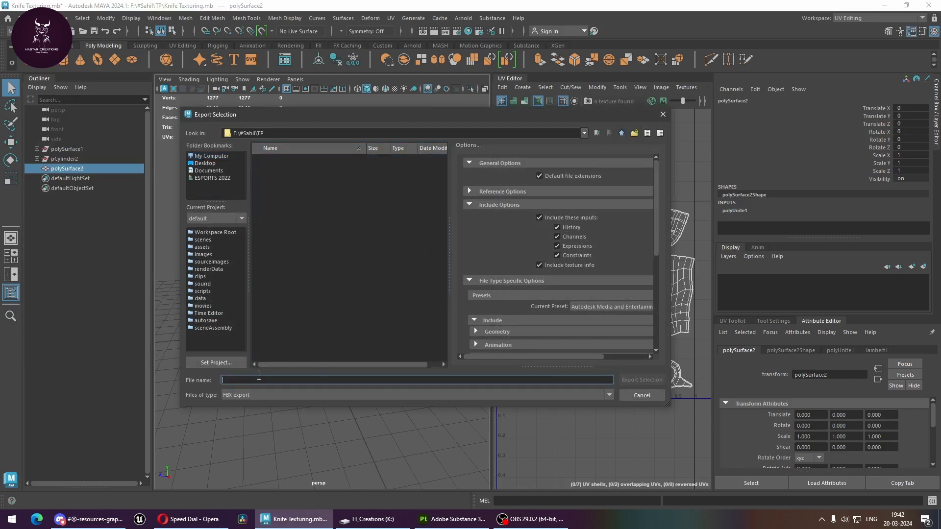
text(Knife)
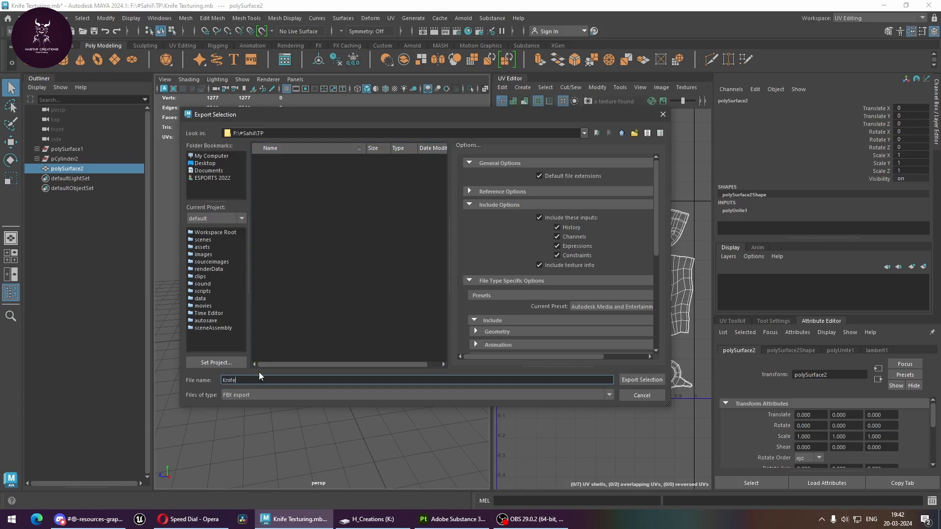
click(646, 378)
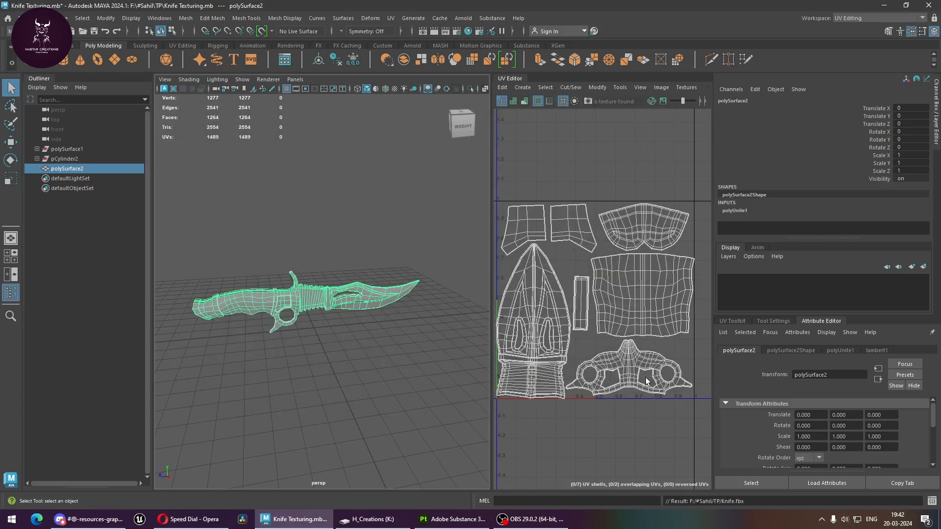
click(362, 367)
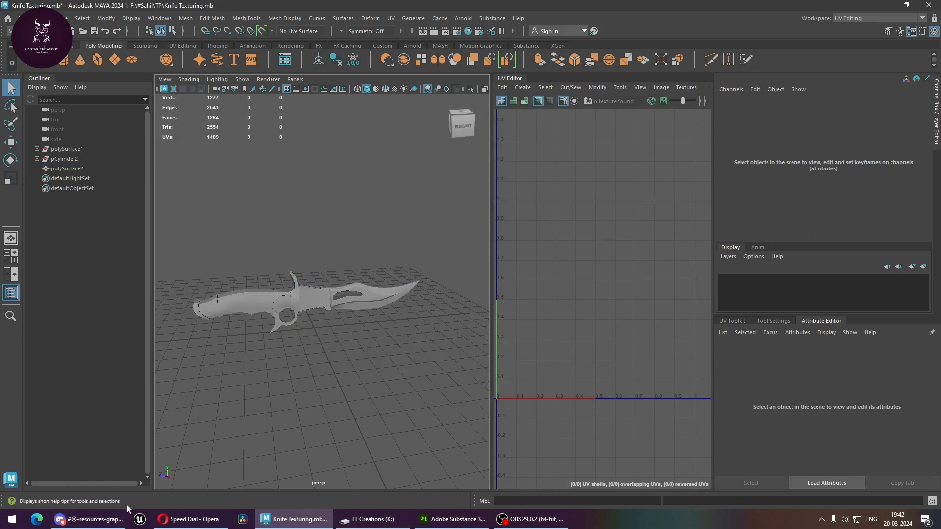
key(super+e)
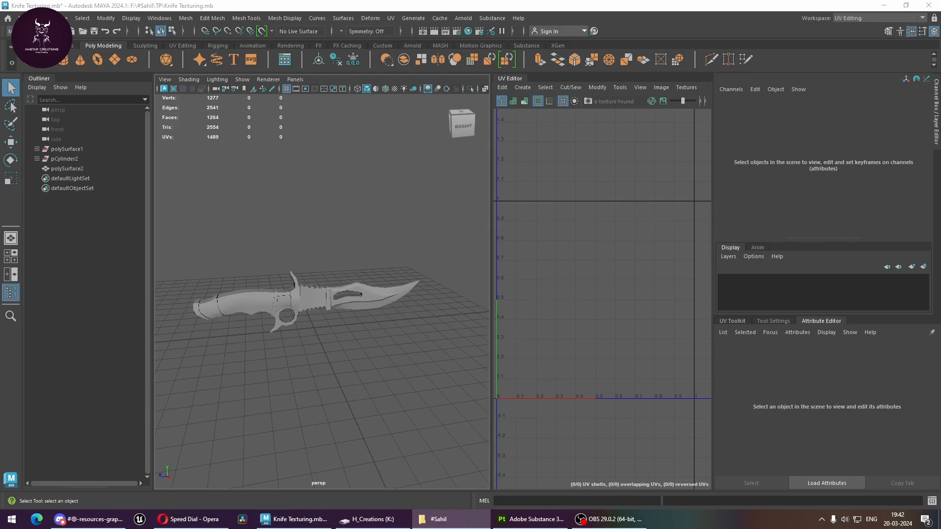
drag(940, 165, 373, 2)
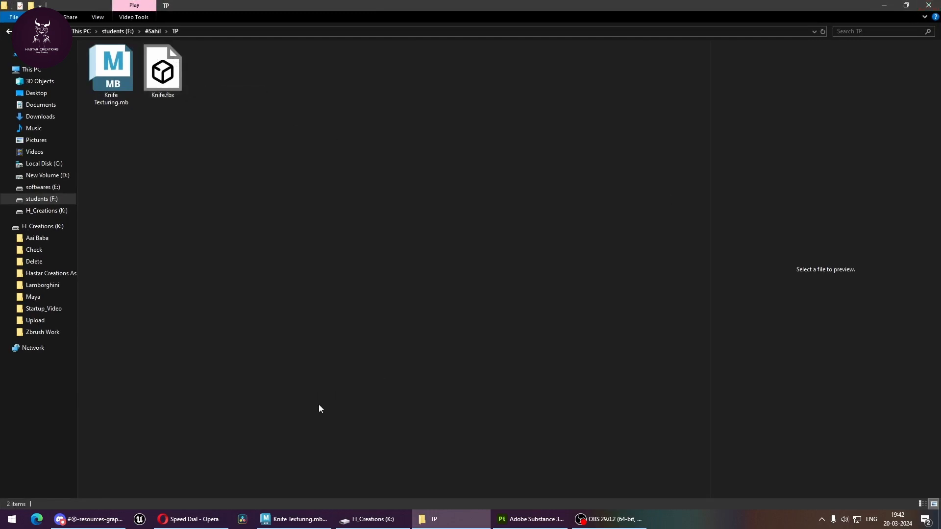
Step: Switch to Adobe Substance 3D Painter, dismiss the welcome window and start a new project
click(532, 519)
click(738, 472)
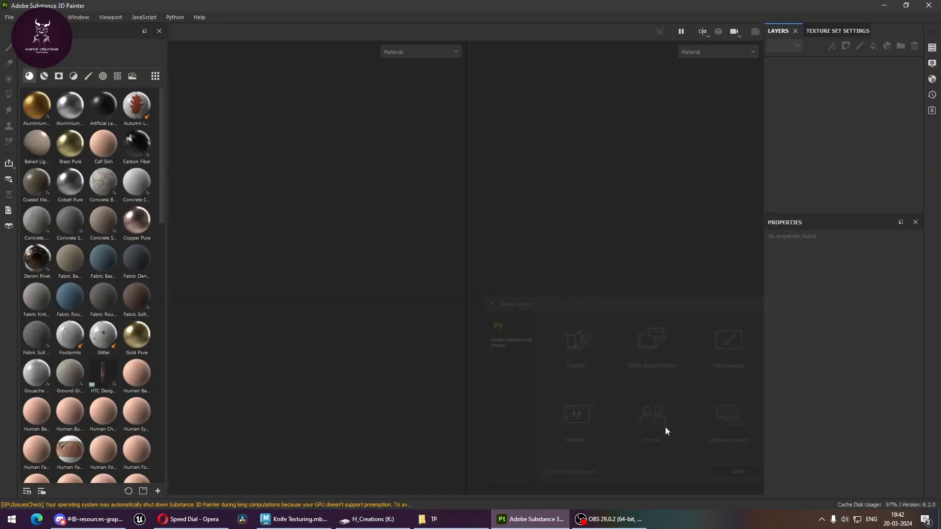
click(10, 17)
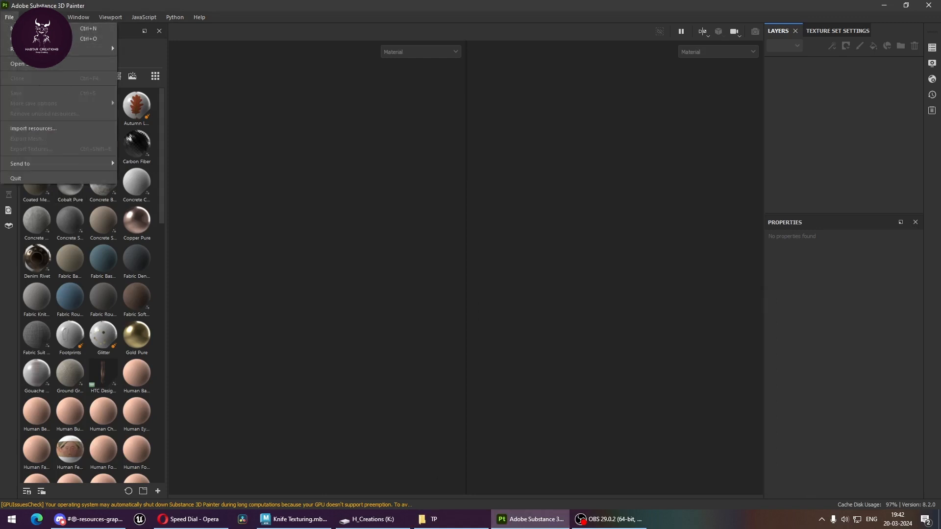
click(30, 28)
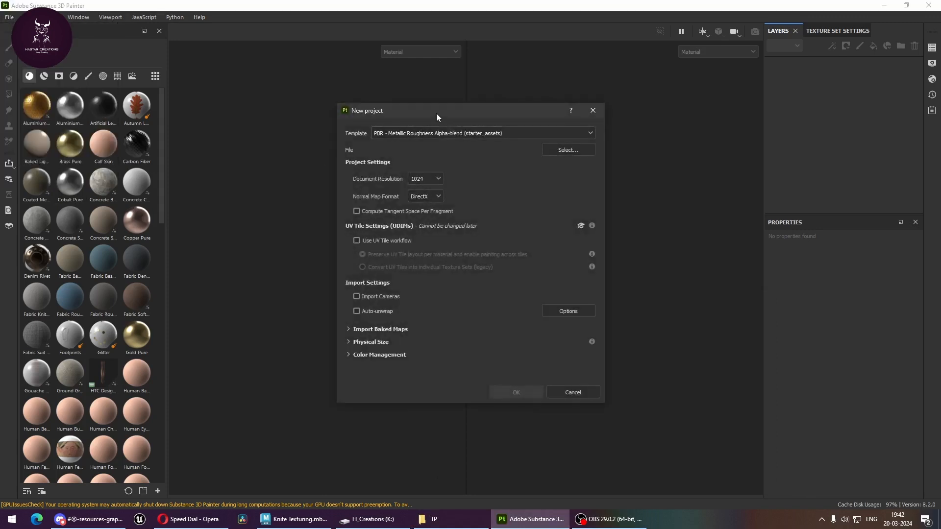
drag(436, 116, 374, 107)
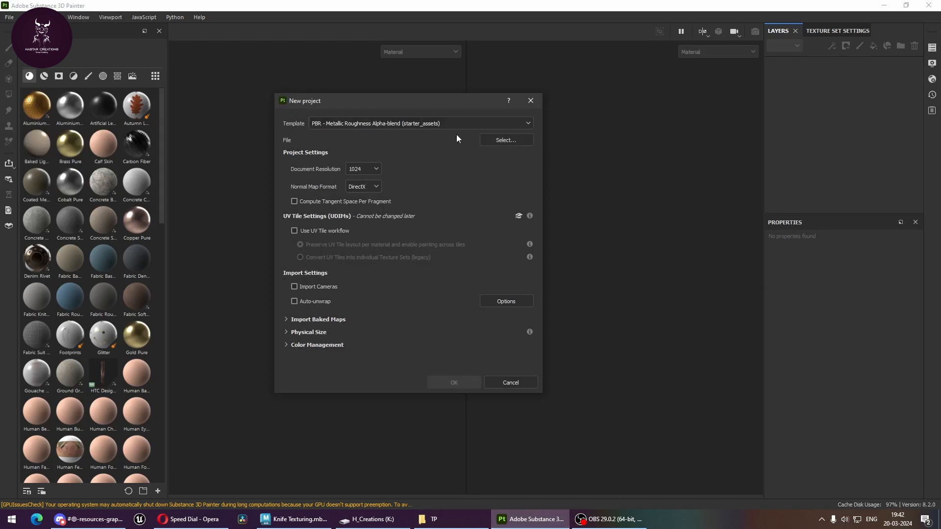
Step: Choose Knife.fbx from the TP folder as the project mesh and create the project with the default settings
click(502, 140)
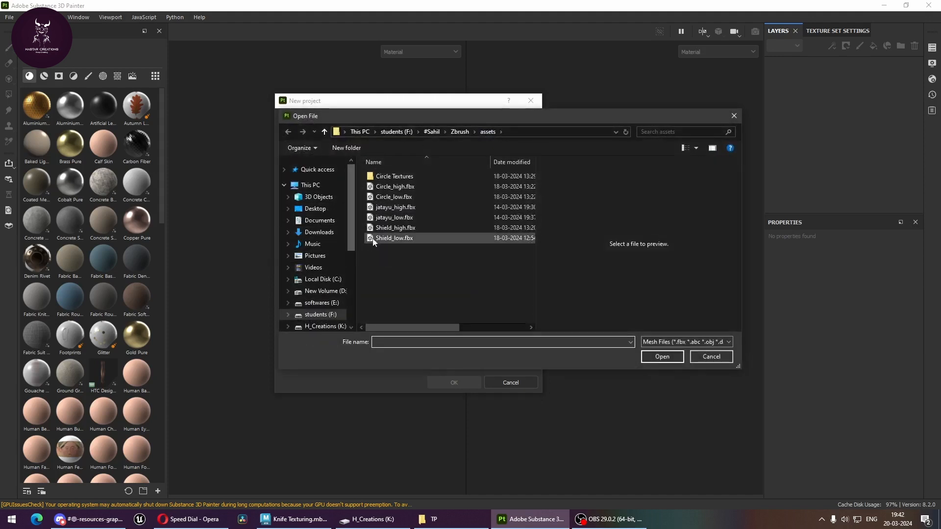
scroll(331, 294, down, 1)
click(321, 279)
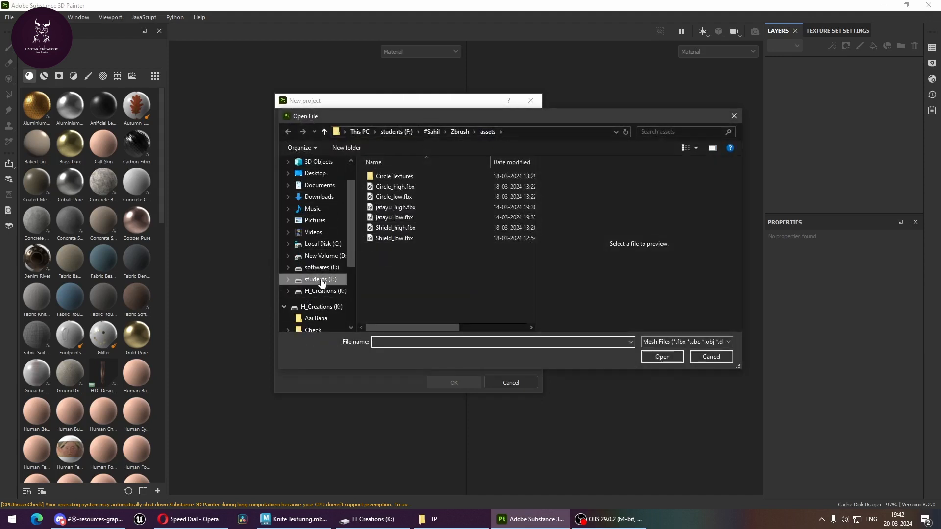
double_click(396, 176)
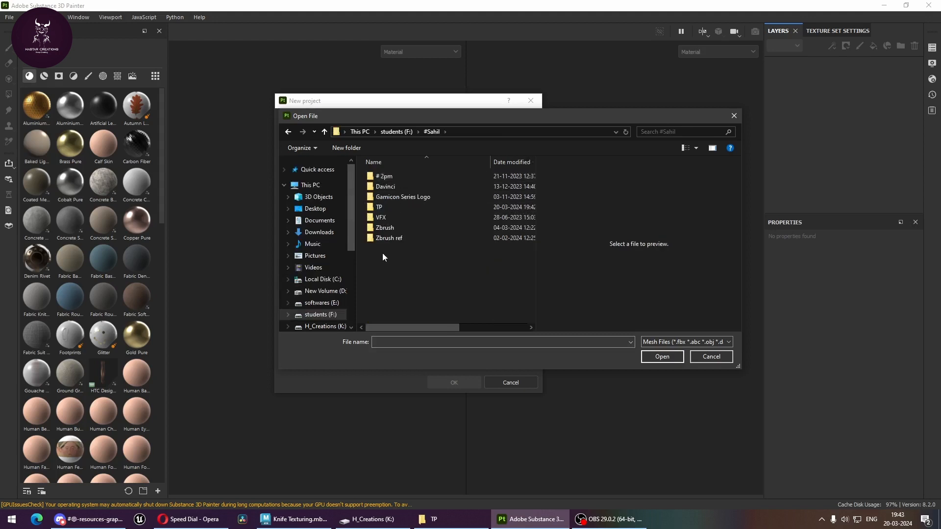
double_click(384, 207)
click(411, 204)
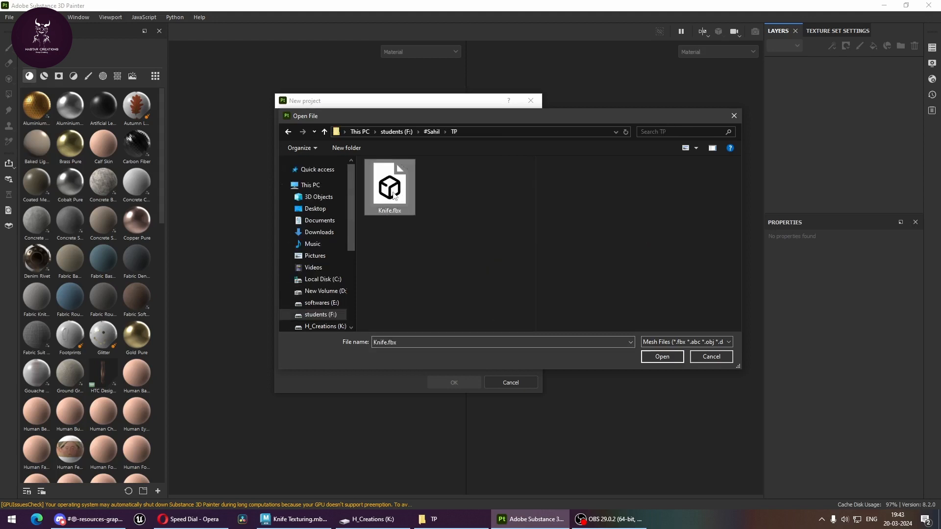
click(662, 356)
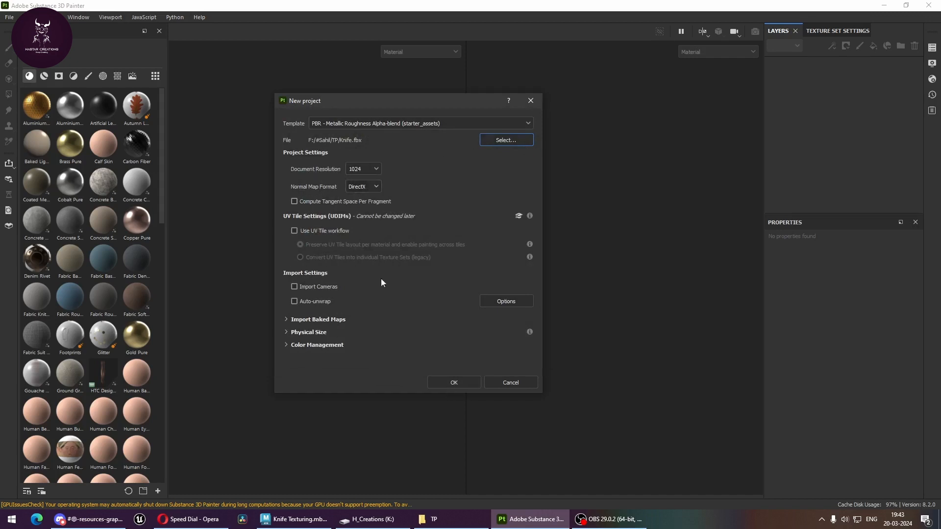
click(464, 383)
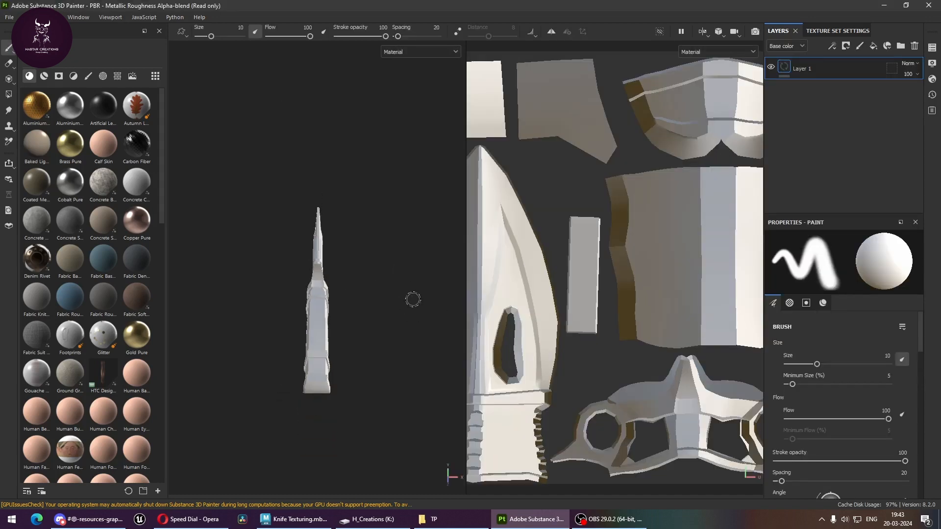
Step: Examine the imported knife from several angles in the 3D view along with its UV layout
alt+right_drag(551, 276, 559, 277)
alt+drag(422, 274, 310, 240)
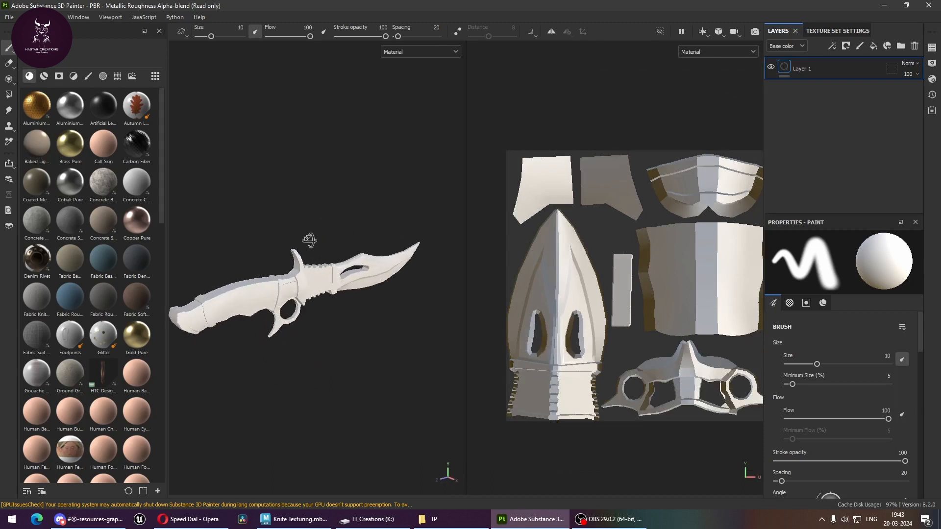
alt+right_drag(408, 277, 417, 319)
alt+drag(406, 313, 320, 298)
alt+right_drag(613, 316, 610, 299)
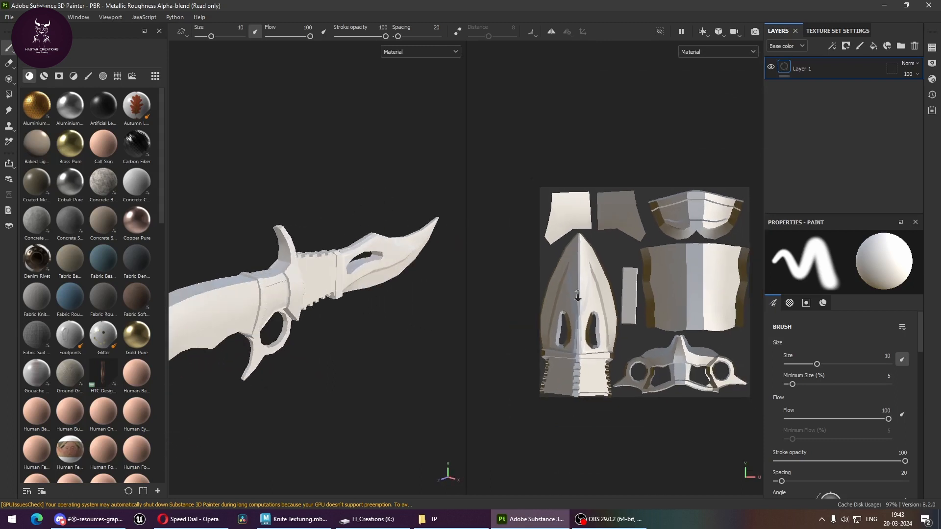
alt+middle_drag(607, 290, 549, 308)
alt+right_drag(259, 270, 357, 290)
alt+middle_drag(267, 282, 429, 303)
alt+drag(383, 289, 355, 287)
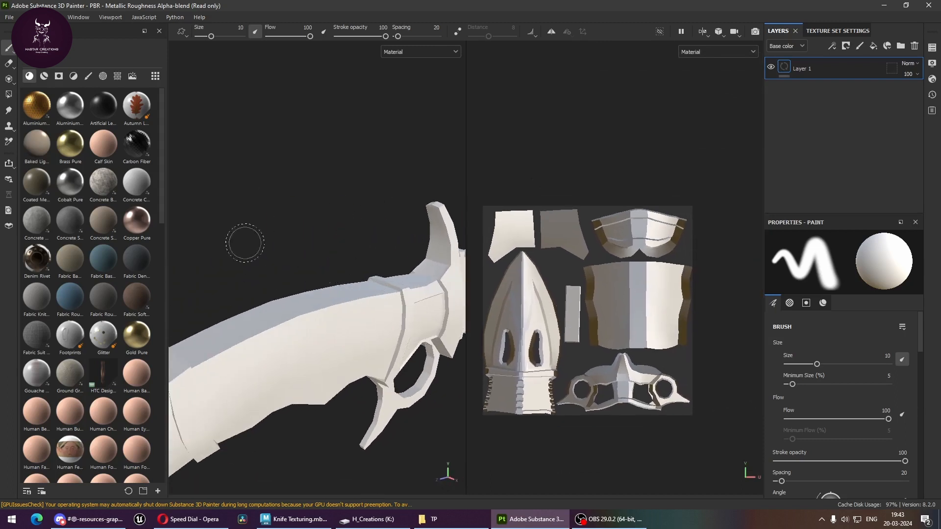
Step: Try the gold-coloured Aluminium material on the knife and undo it
drag(45, 106, 299, 292)
mouse_move(331, 331)
alt+mouse_down()
mouse_move(376, 329)
mouse_move(339, 328)
alt+mouse_up()
key(ctrl+z)
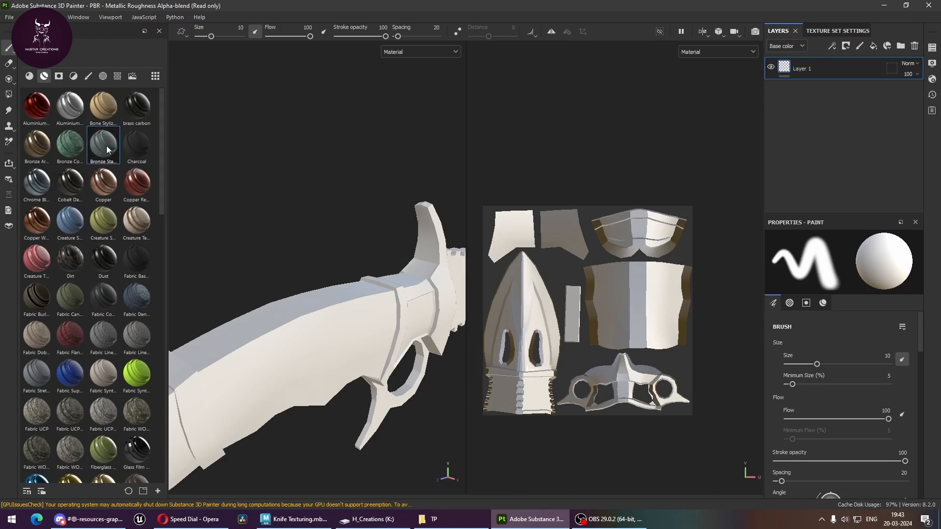
Step: Try the blue-grey bronze smart material on the knife, inspect the handle up close, and undo each application
mouse_move(107, 147)
mouse_down()
mouse_move(325, 335)
mouse_move(341, 330)
mouse_move(386, 357)
mouse_move(361, 349)
mouse_up()
key(ctrl+z)
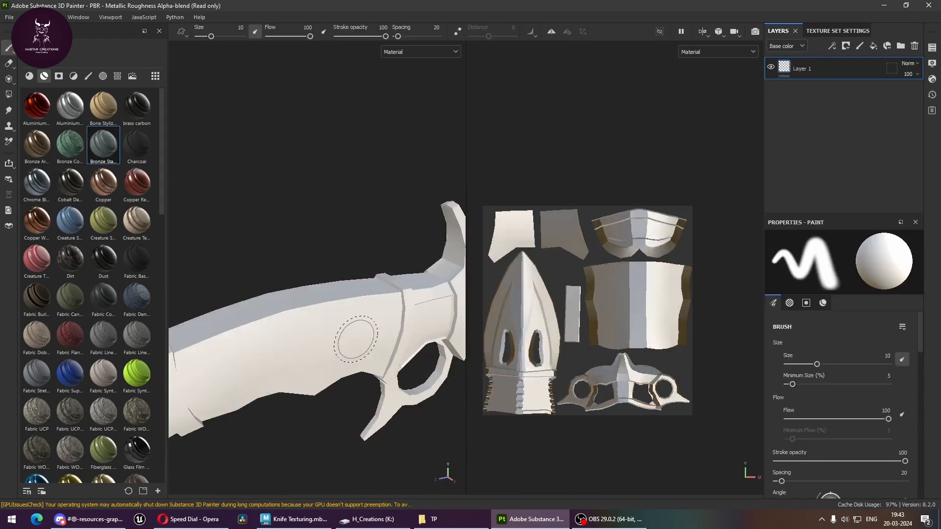
drag(103, 147, 288, 335)
scroll(350, 354, up, 3)
alt+drag(376, 354, 329, 329)
key(ctrl+z)
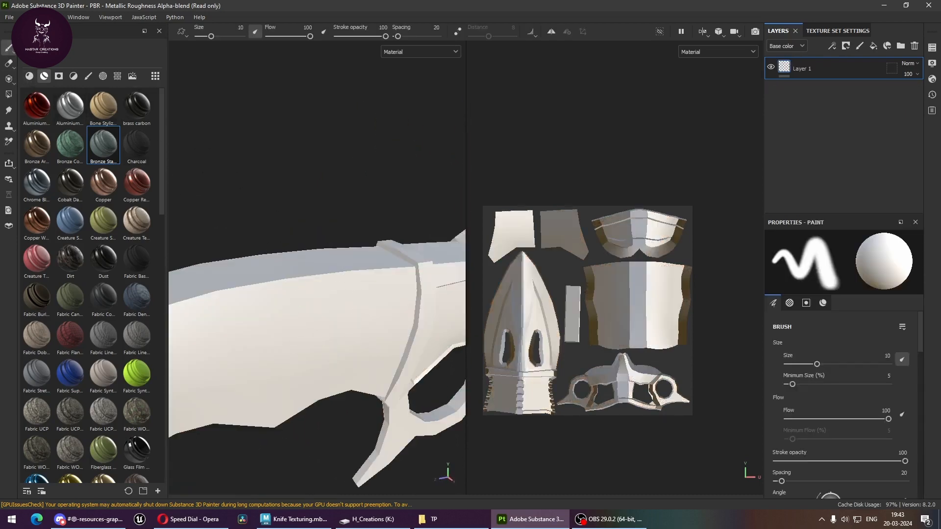
Step: Bake the selected mesh maps for the knife at an output size of 1024
mouse_move(311, 162)
alt+mouse_down()
mouse_move(397, 201)
mouse_move(334, 143)
mouse_move(264, 103)
alt+mouse_up()
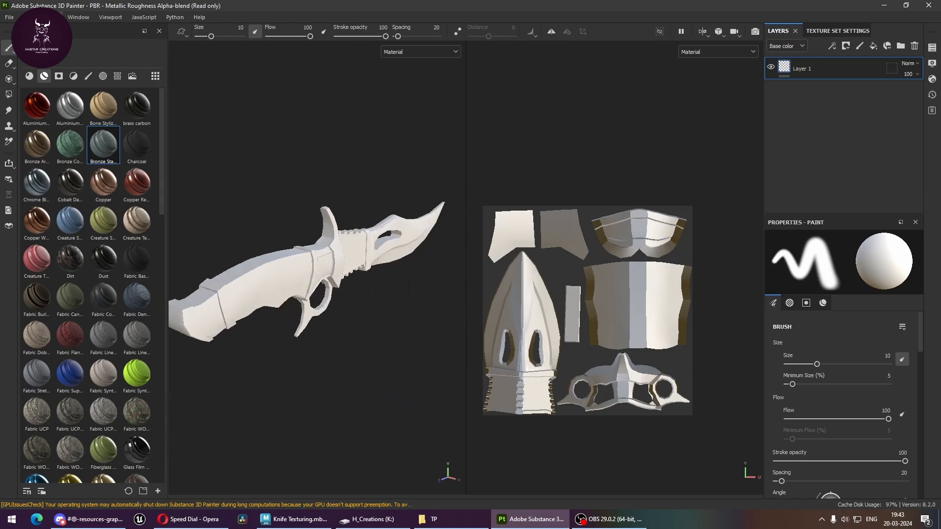
click(53, 17)
mouse_move(27, 17)
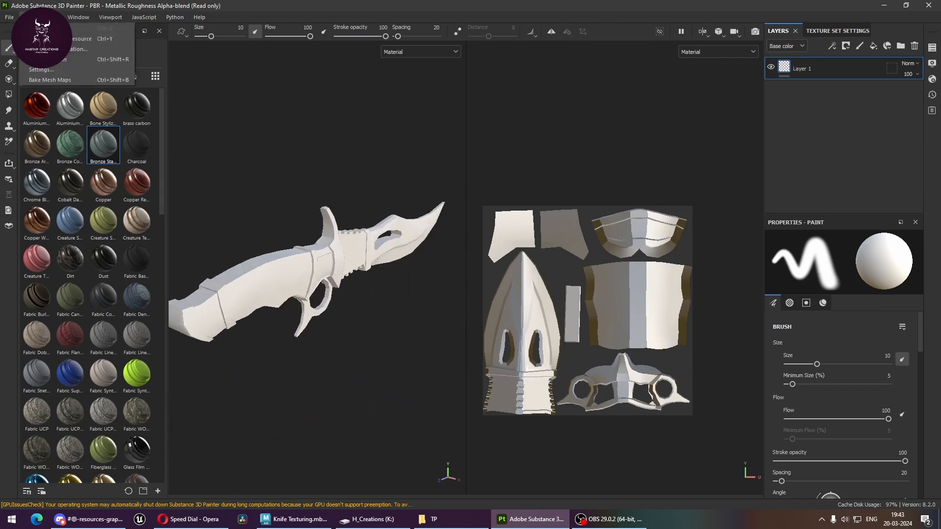
click(59, 81)
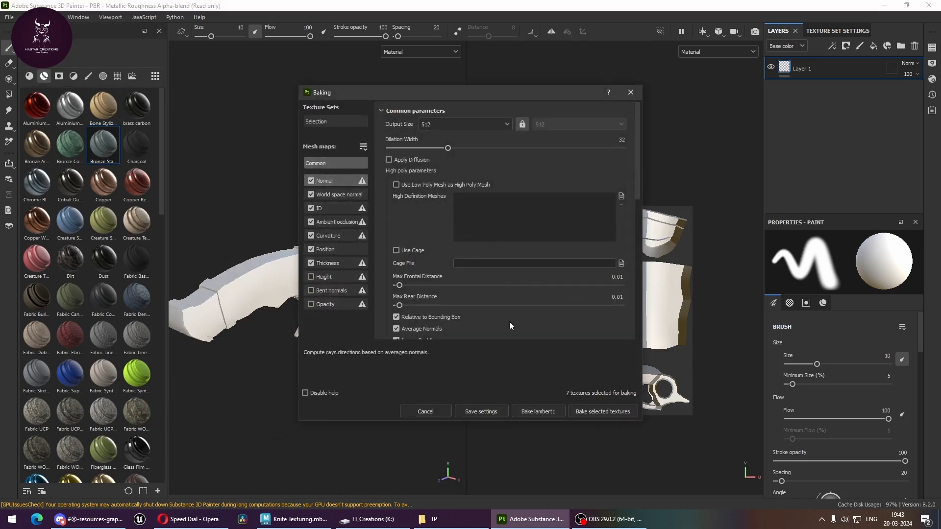
click(427, 125)
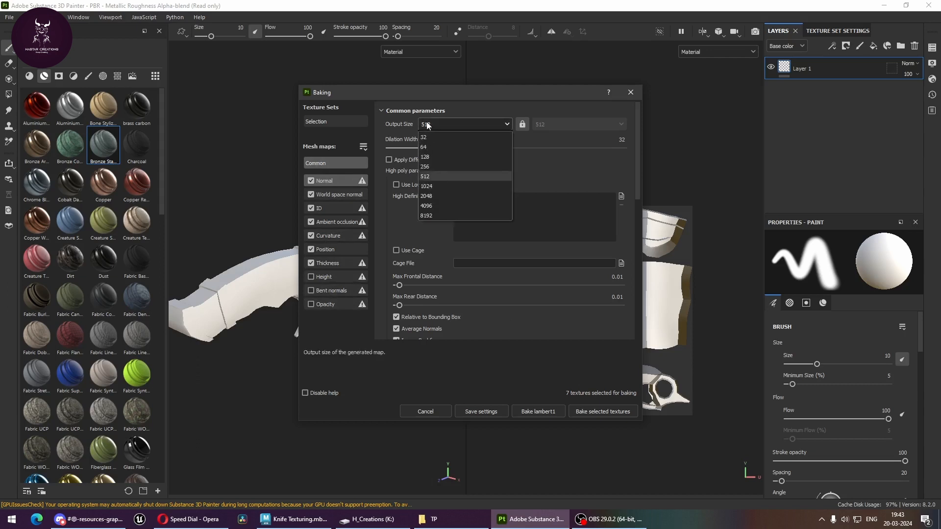
click(428, 186)
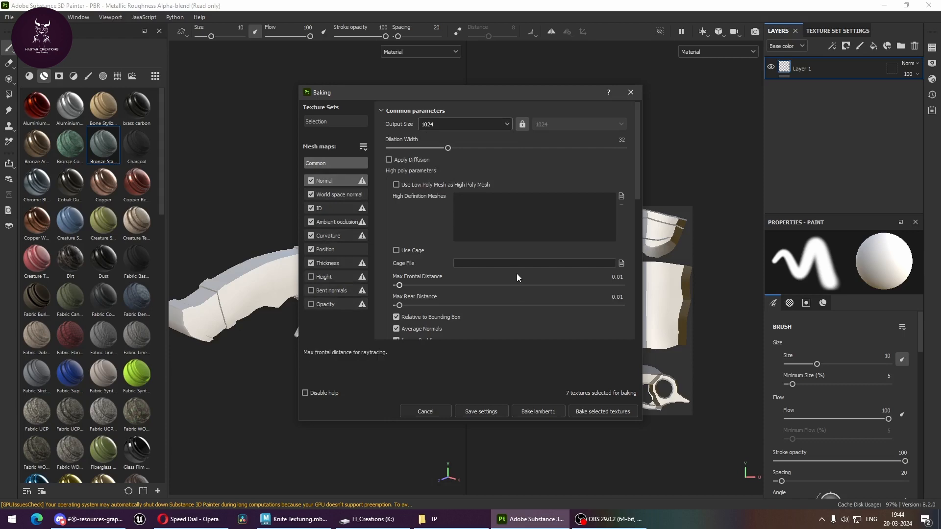
click(604, 412)
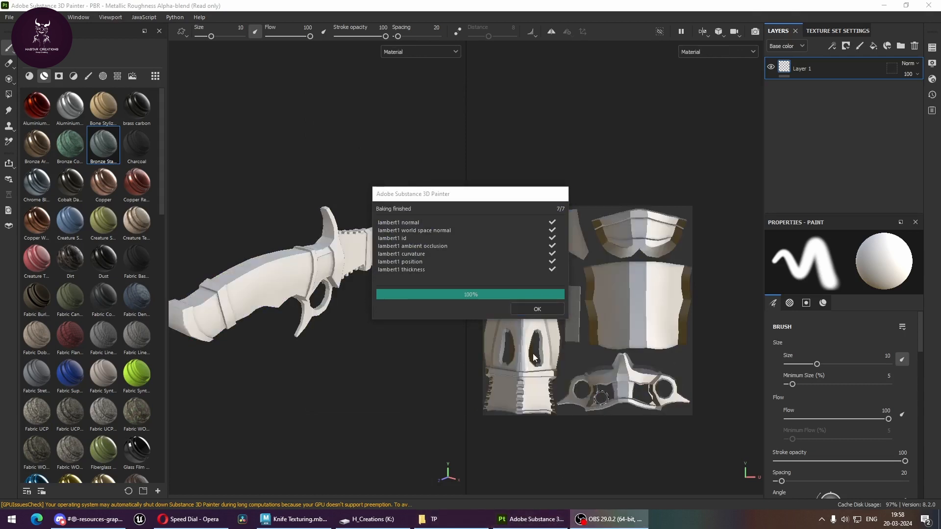
click(539, 313)
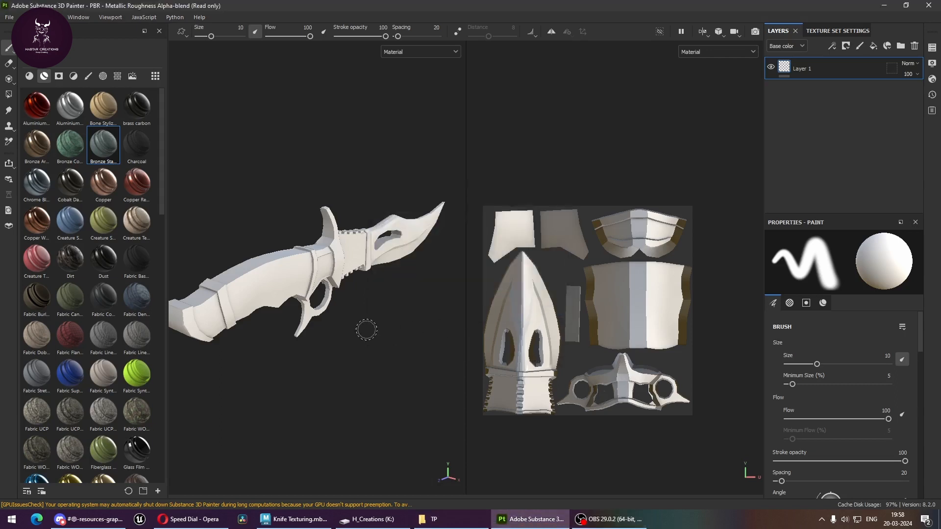
Step: Try the blue-grey bronze and the dark red flannel fabric smart materials on the knife and undo each application
alt+drag(381, 330, 355, 337)
alt+middle_drag(355, 337, 410, 366)
scroll(332, 303, up, 3)
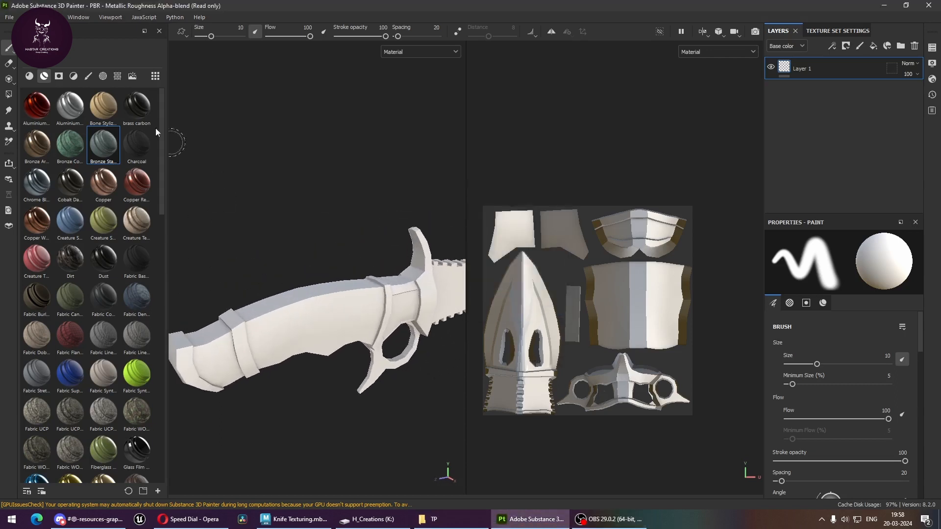
mouse_move(115, 150)
mouse_down()
mouse_move(304, 320)
mouse_move(337, 363)
mouse_move(248, 345)
mouse_move(239, 315)
mouse_up()
key(ctrl+z)
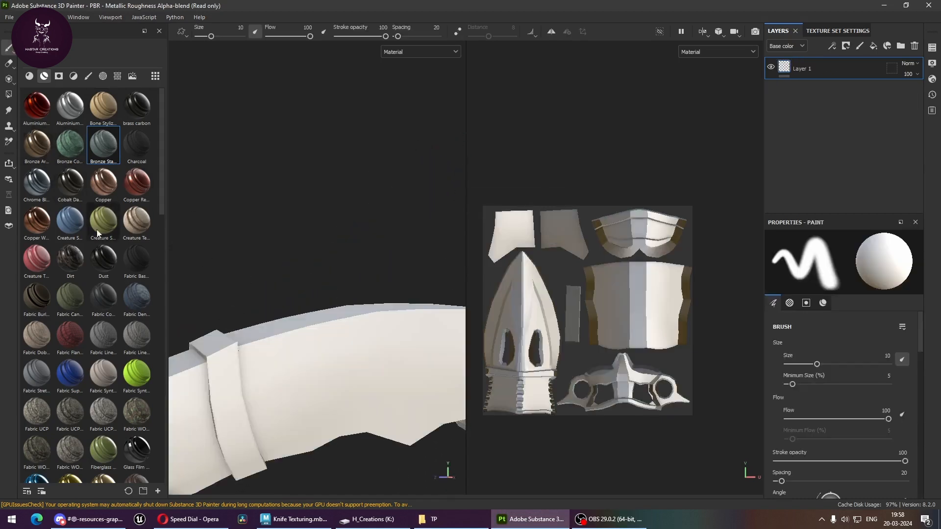
drag(72, 333, 266, 297)
key(ctrl+z)
Step: Examine the baked knife from the pommel along the handle and guard to the blade
alt+right_drag(348, 306, 254, 304)
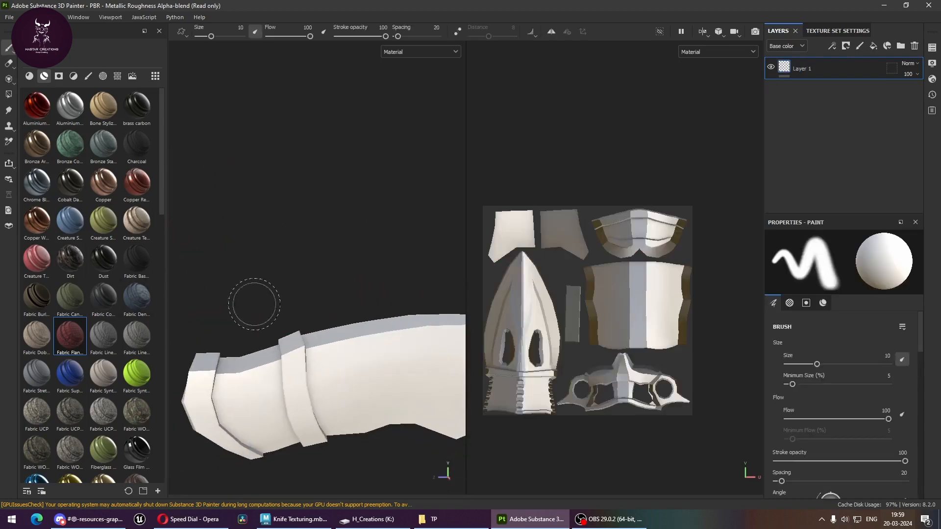
alt+middle_drag(388, 332, 246, 325)
alt+right_drag(446, 338, 386, 350)
alt+middle_drag(386, 350, 196, 340)
alt+middle_drag(324, 359, 294, 335)
alt+right_drag(294, 335, 305, 314)
alt+middle_drag(305, 314, 364, 325)
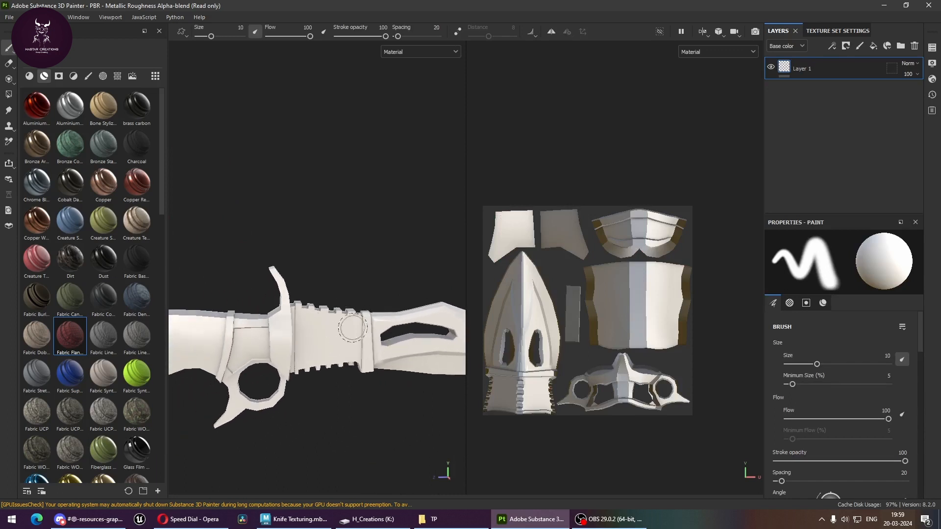
alt+middle_drag(387, 364, 240, 372)
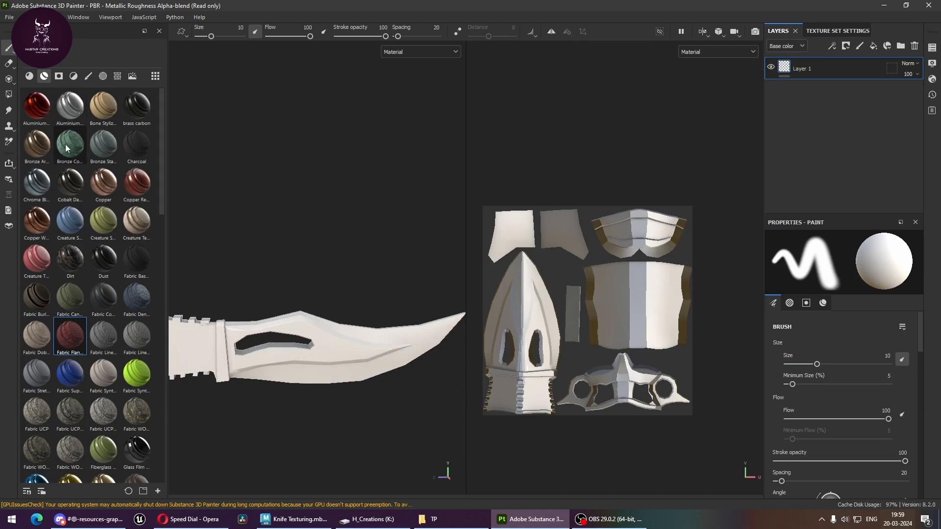
Step: Search the smart materials for steel and apply Steel to the knife
scroll(66, 144, down, 8)
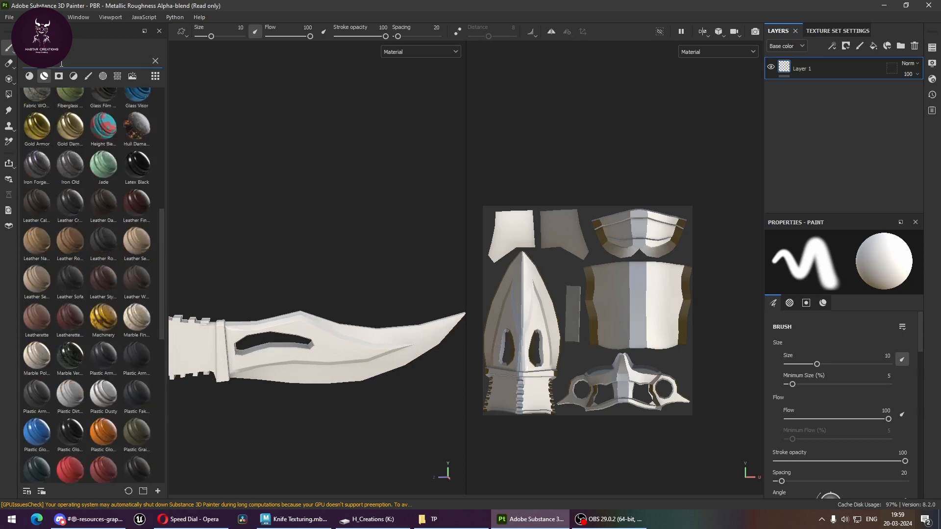
text(teel)
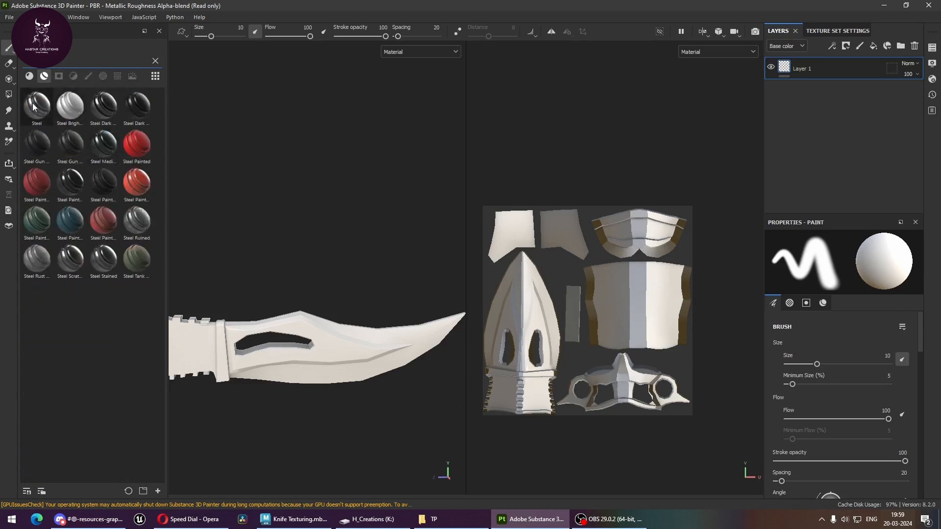
drag(39, 110, 284, 354)
Step: Inspect the steel finish on the knife and add a black mask to the Steel layer
alt+middle_drag(450, 343, 337, 320)
alt+drag(337, 320, 309, 314)
middle_drag(359, 340, 451, 328)
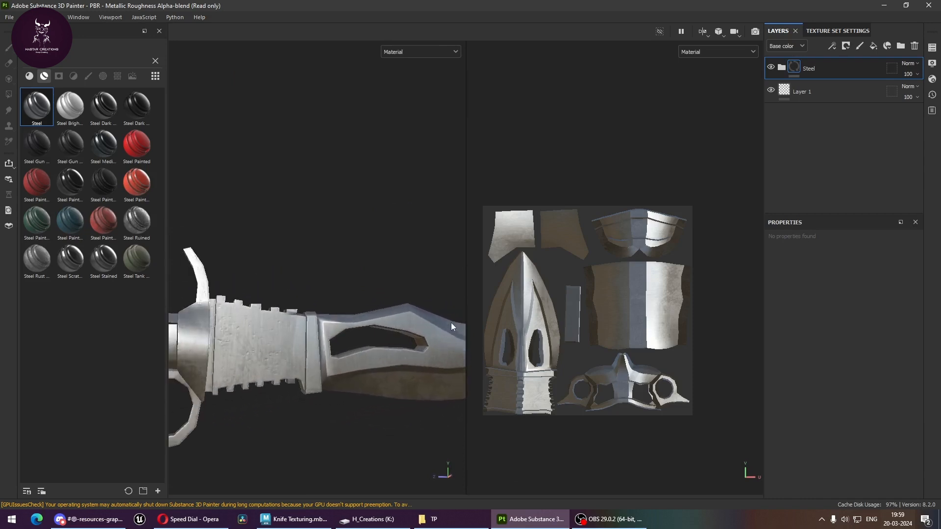
alt+drag(447, 317, 291, 370)
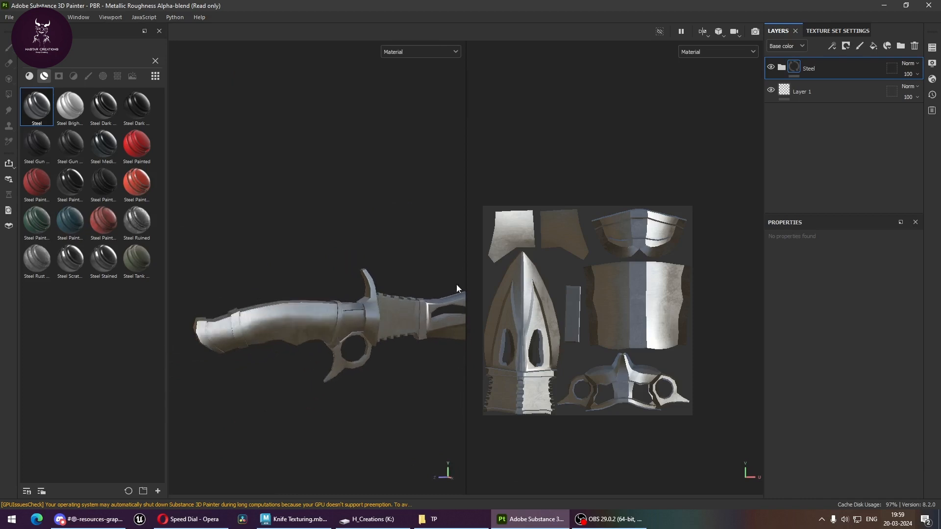
click(847, 49)
click(855, 74)
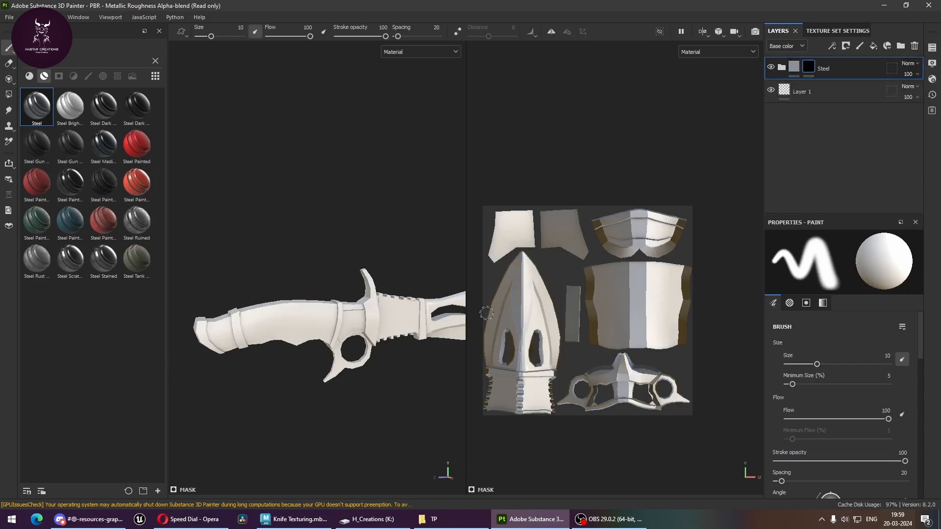
Step: Try a freehand brush stroke in the Steel layer's mask on the knife and undo it
scroll(356, 313, up, 5)
mouse_move(356, 314)
mouse_down()
mouse_move(412, 329)
mouse_move(387, 307)
mouse_move(328, 289)
mouse_move(364, 331)
mouse_move(401, 349)
mouse_move(389, 358)
mouse_move(399, 331)
mouse_up()
key(ctrl+z)
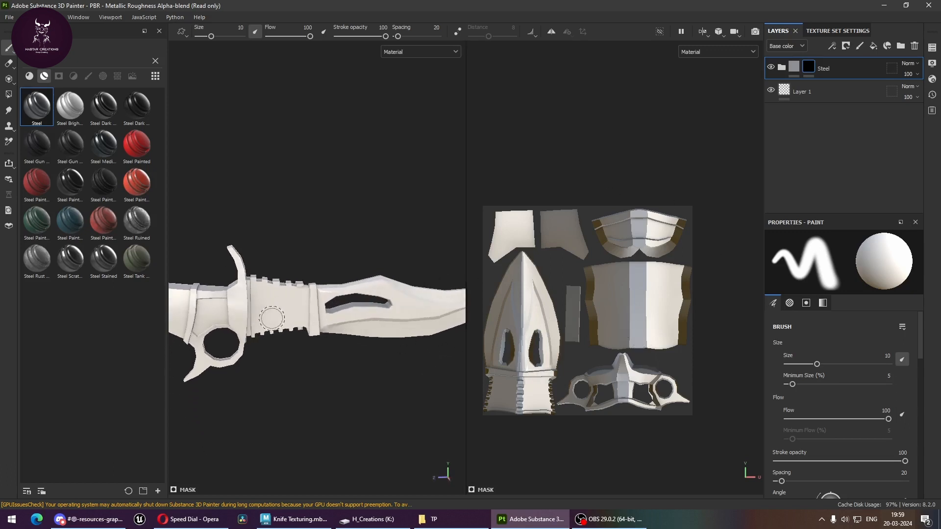
Step: Reveal Steel on the entire blade by filling its UV island in the mask with Polygon Fill in UV chunk mode
alt+drag(274, 317, 290, 324)
key(4)
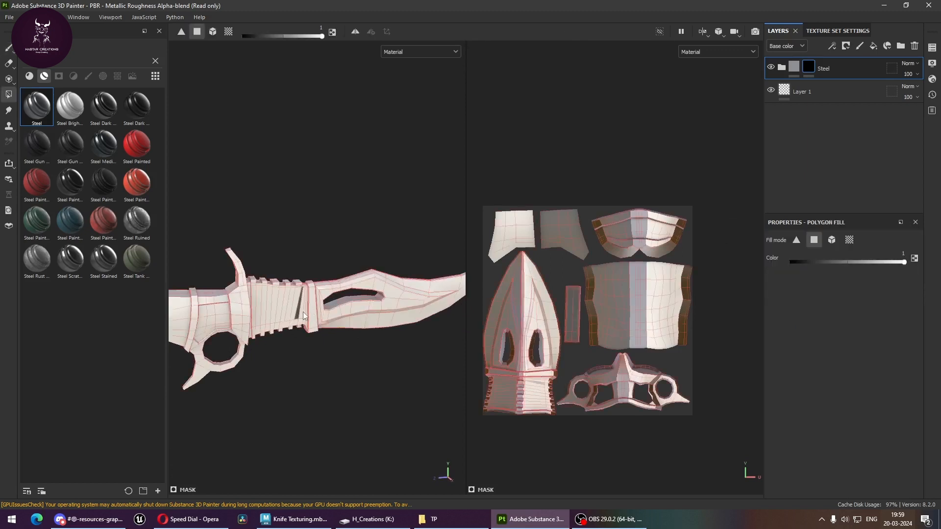
click(296, 313)
click(229, 32)
click(523, 300)
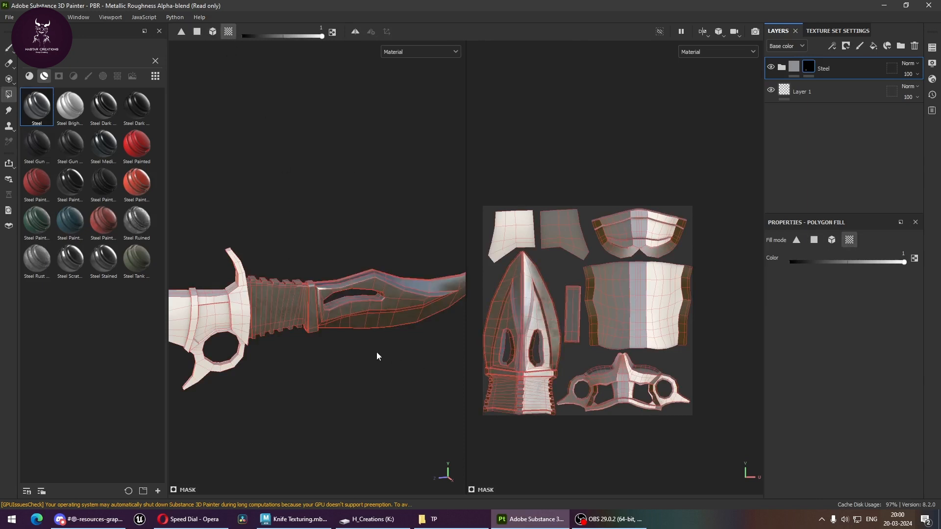
Step: Search the smart materials for gold, apply Gold Damaged to the knife, and add a black mask to its layer
alt+drag(377, 353, 318, 362)
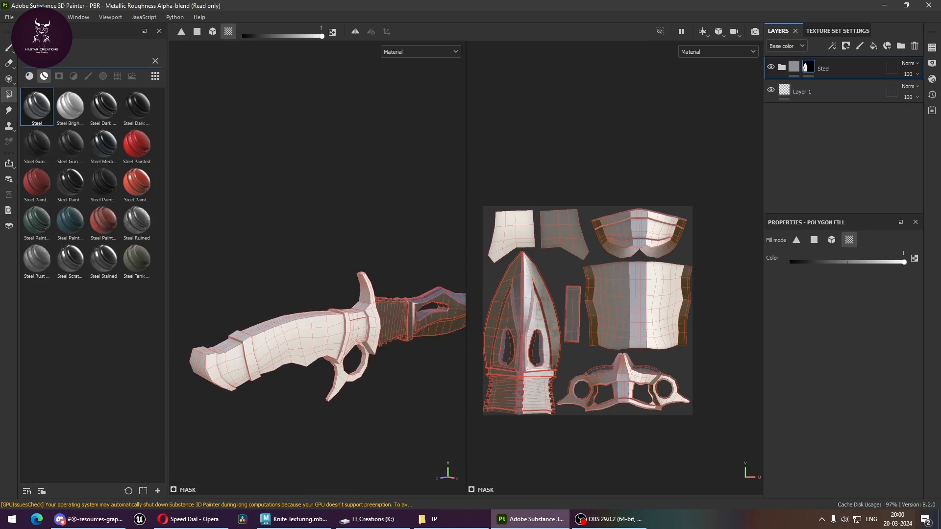
text(gold)
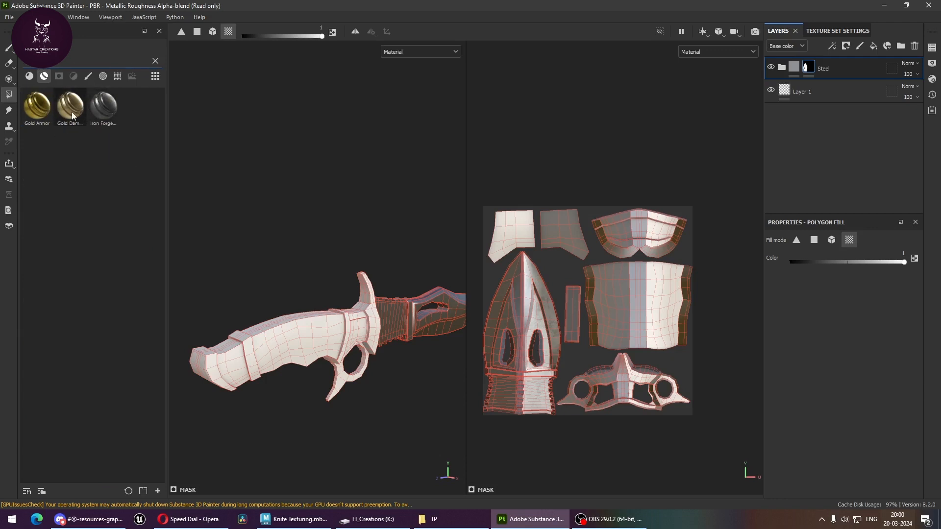
drag(72, 112, 269, 341)
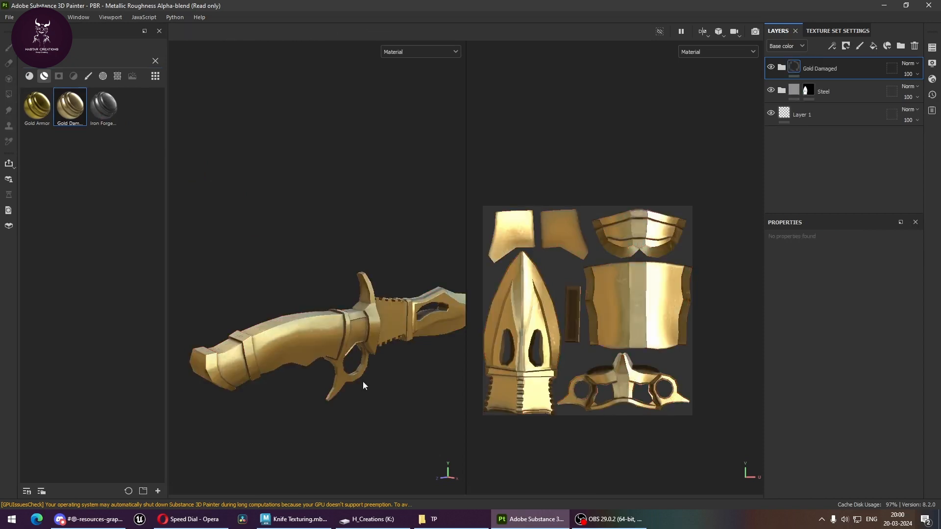
alt+drag(363, 386, 334, 381)
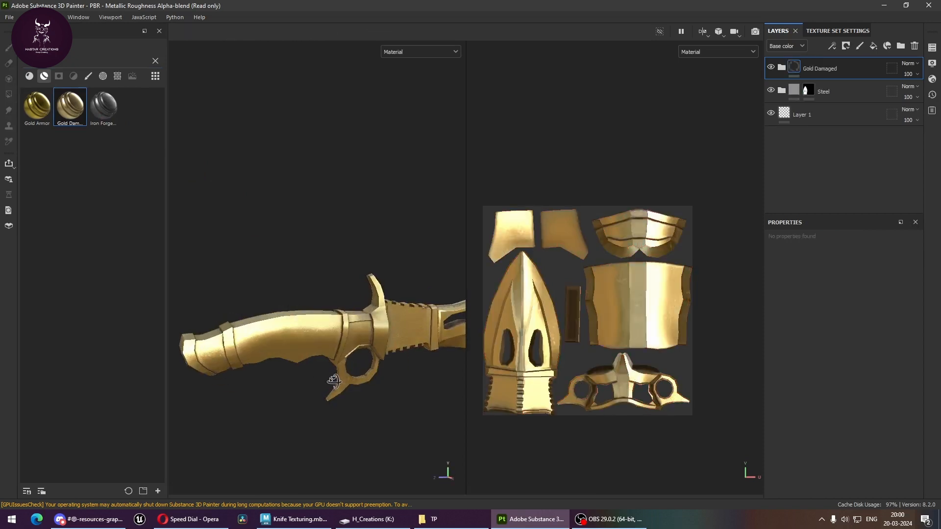
click(846, 49)
click(852, 72)
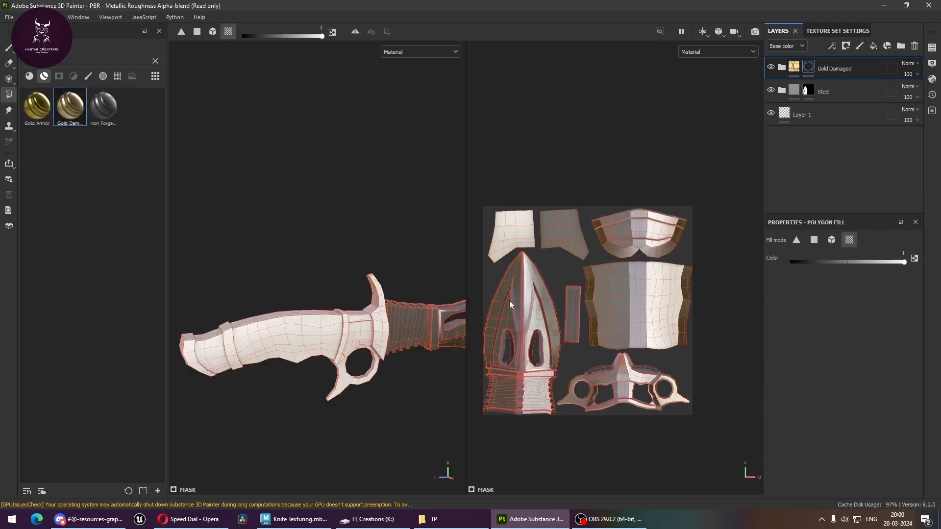
Step: Fill the pommel, the finger-ring guard and both of its side plates in the Gold Damaged mask
mouse_move(260, 332)
alt+right_down()
mouse_move(242, 329)
mouse_move(355, 385)
alt+right_up()
click(268, 343)
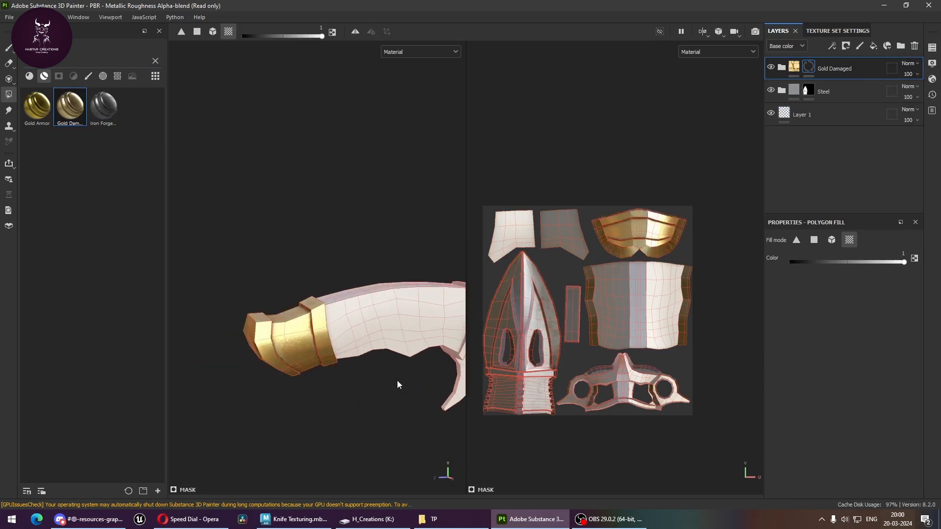
alt+middle_drag(397, 381, 298, 345)
click(286, 337)
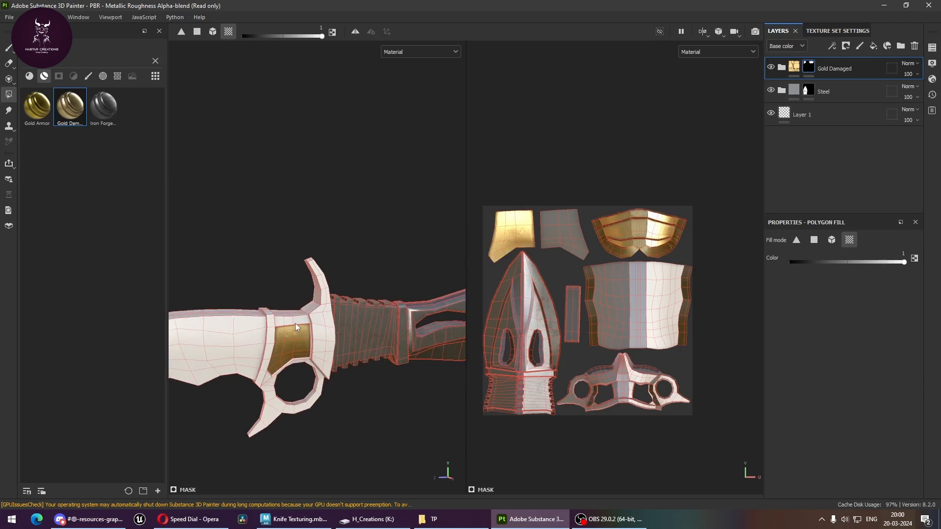
click(301, 319)
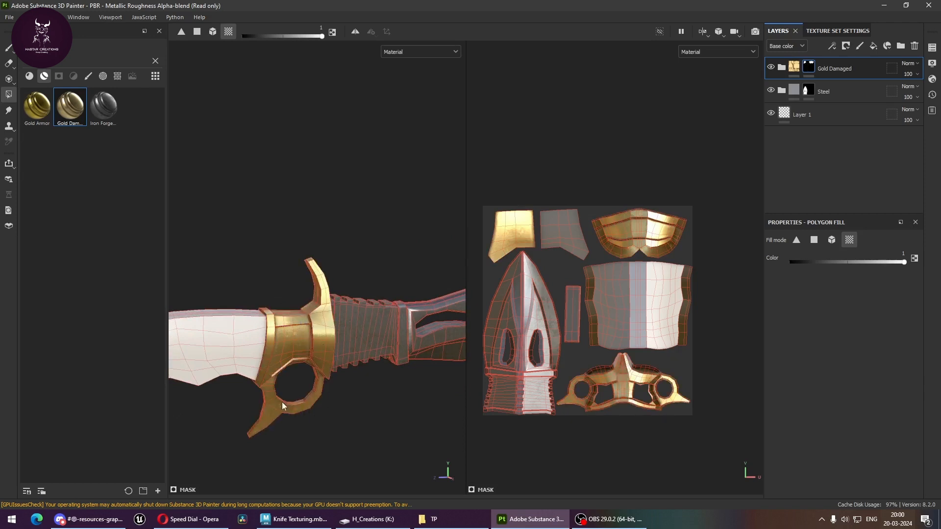
alt+drag(282, 402, 473, 400)
click(288, 334)
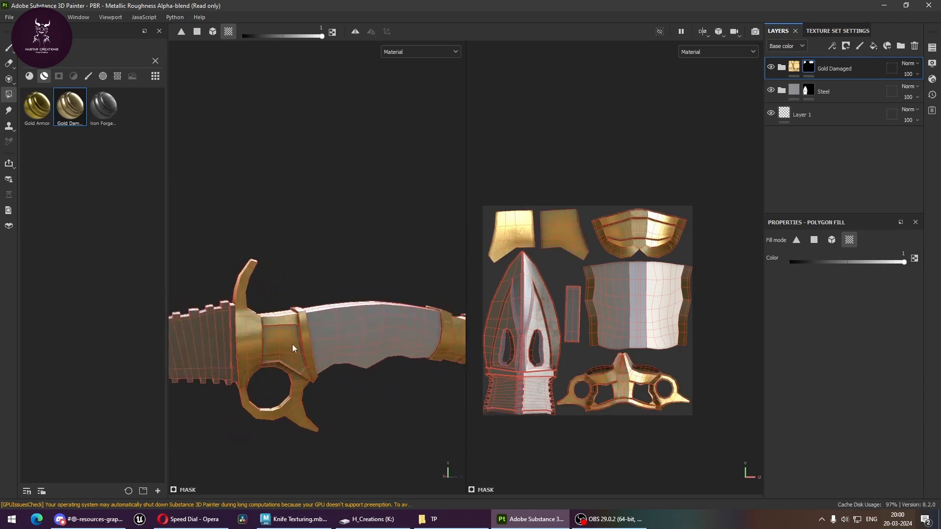
Step: Switch to the regular materials, clear the gold search filter, and apply Aluminium Insulator to the knife
alt+drag(316, 368, 384, 351)
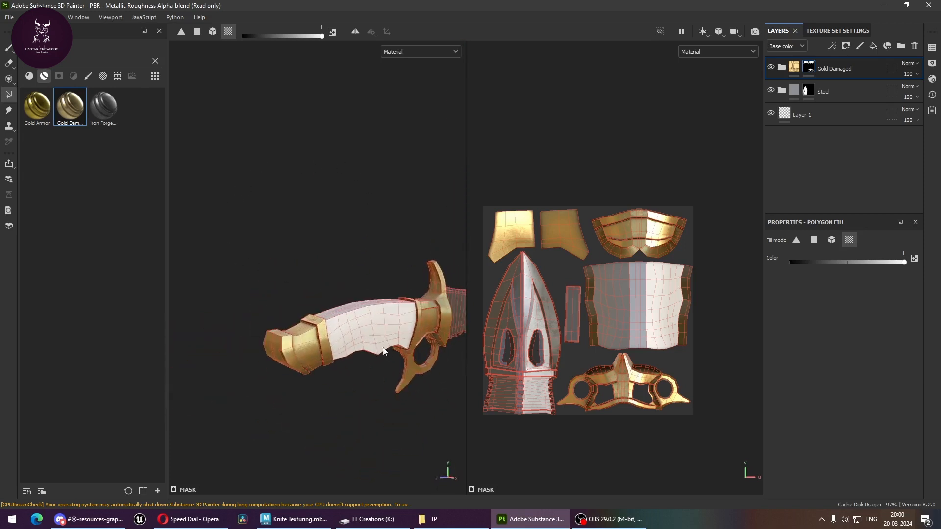
click(29, 76)
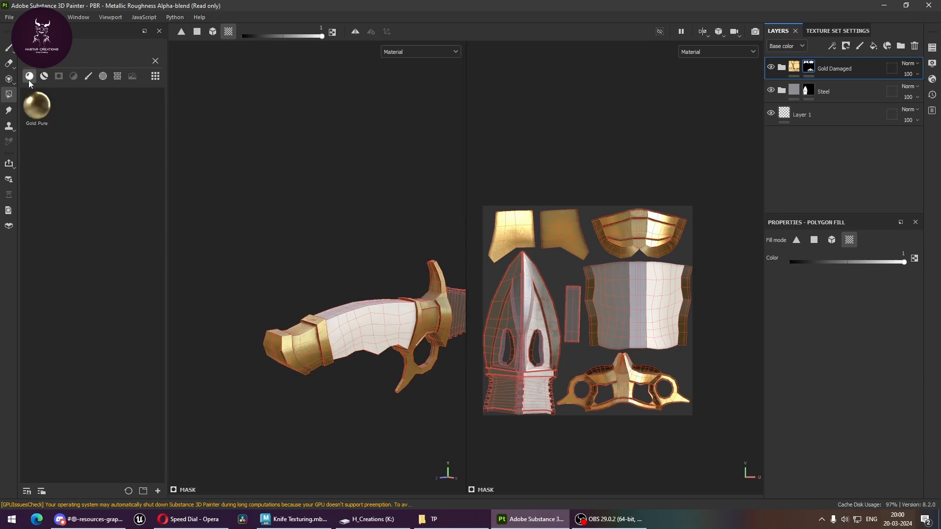
click(155, 62)
drag(31, 106, 358, 345)
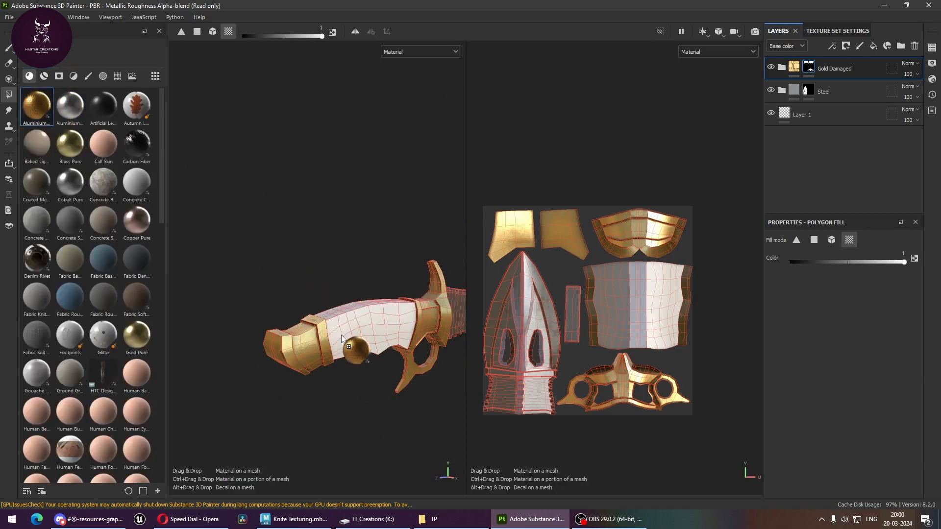
scroll(398, 380, up, 4)
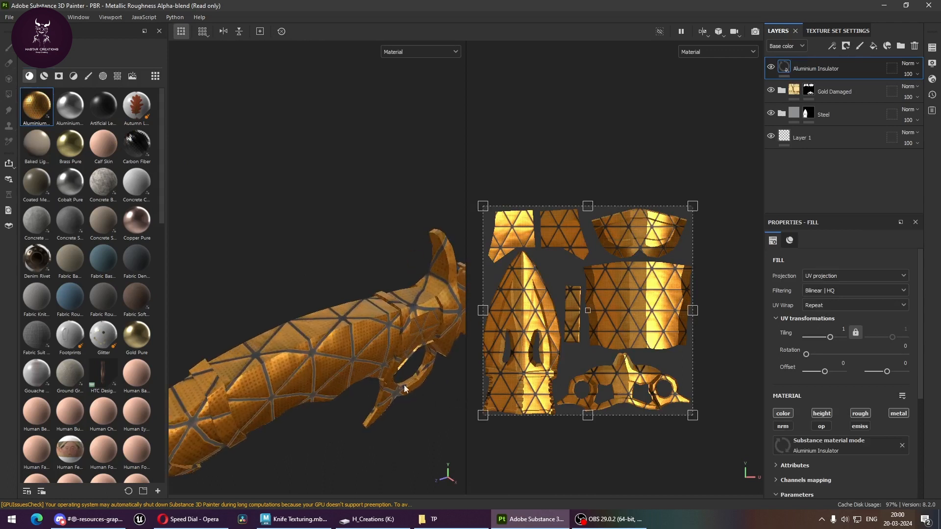
Step: Add a black mask to Aluminium Insulator and reveal it on the grip by polygon-filling the grip's UV island
alt+drag(381, 372, 353, 342)
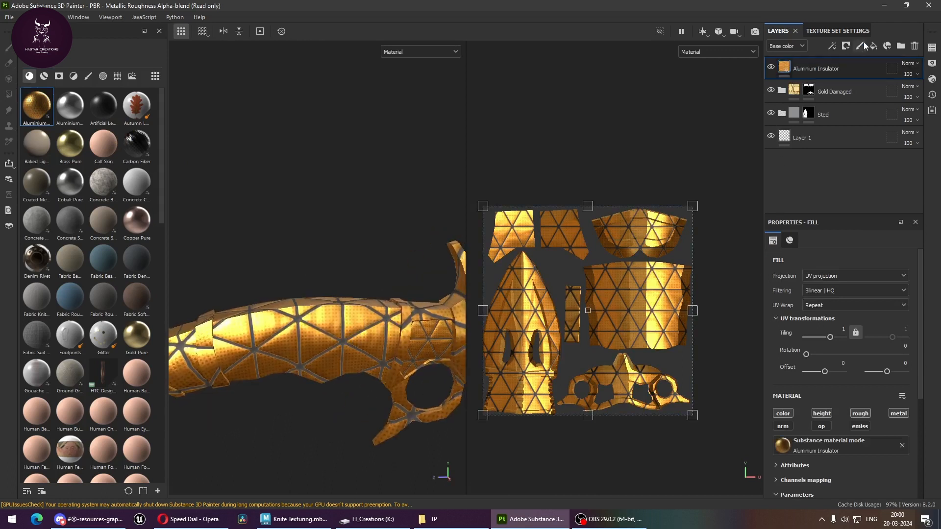
click(846, 46)
click(851, 72)
key(4)
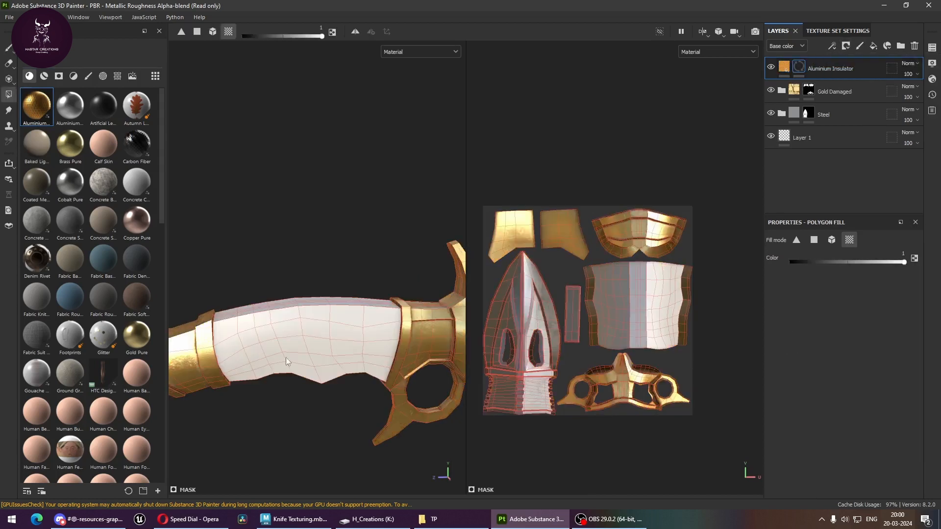
click(281, 336)
alt+drag(341, 368, 359, 349)
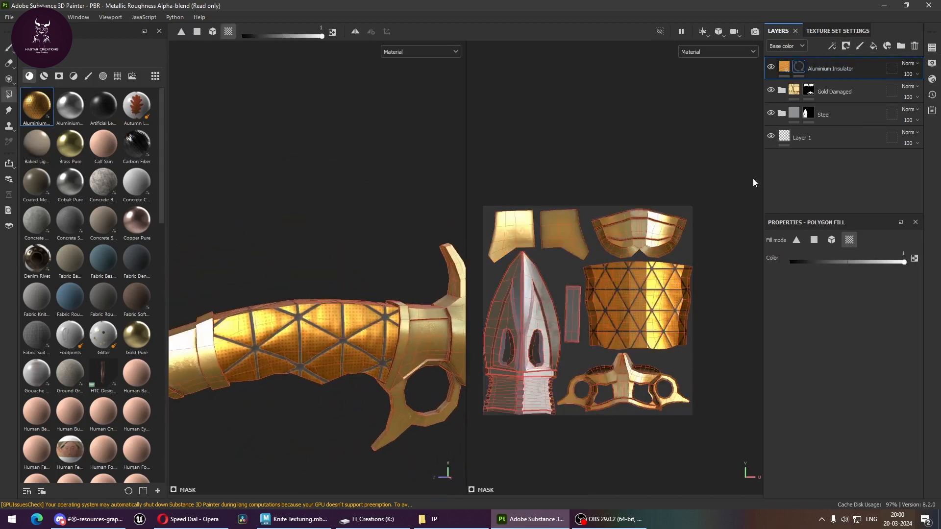
Step: Set the Aluminium Insulator fill's UV tiling to 5.23, rotation to 42.77 and horizontal offset to 0.31
click(784, 68)
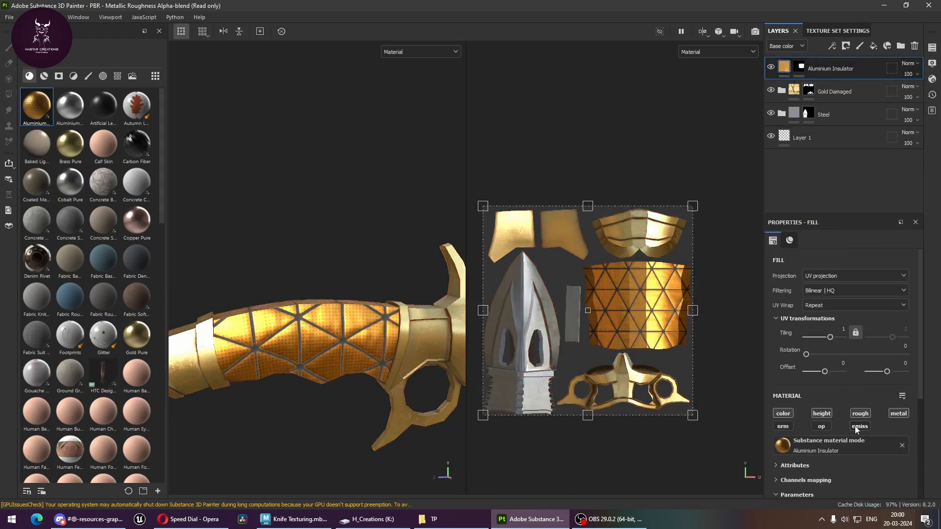
scroll(848, 328, down, 5)
scroll(848, 328, up, 5)
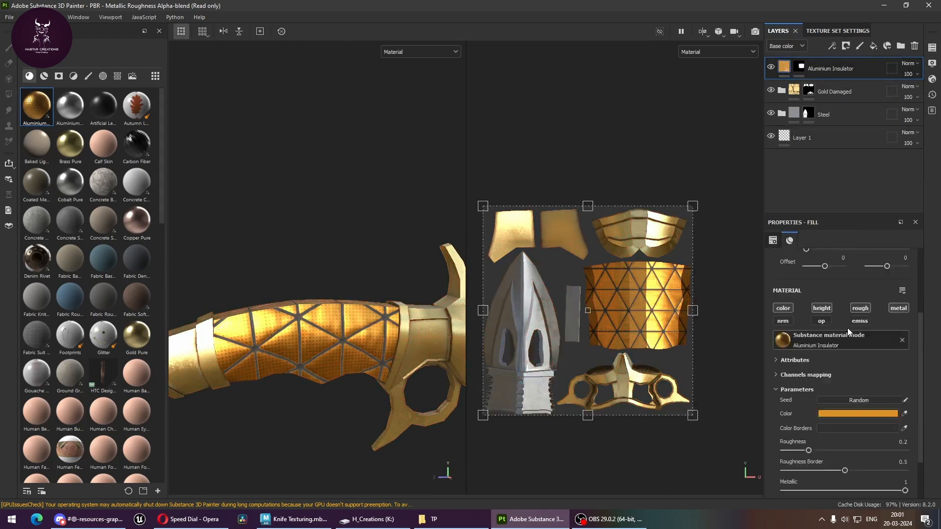
drag(830, 320, 818, 337)
alt+drag(463, 339, 447, 382)
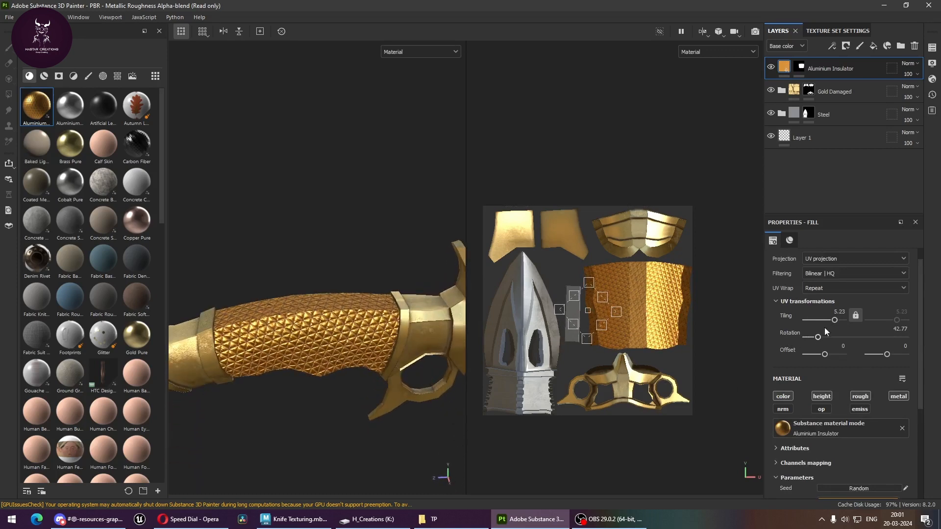
drag(826, 357, 831, 356)
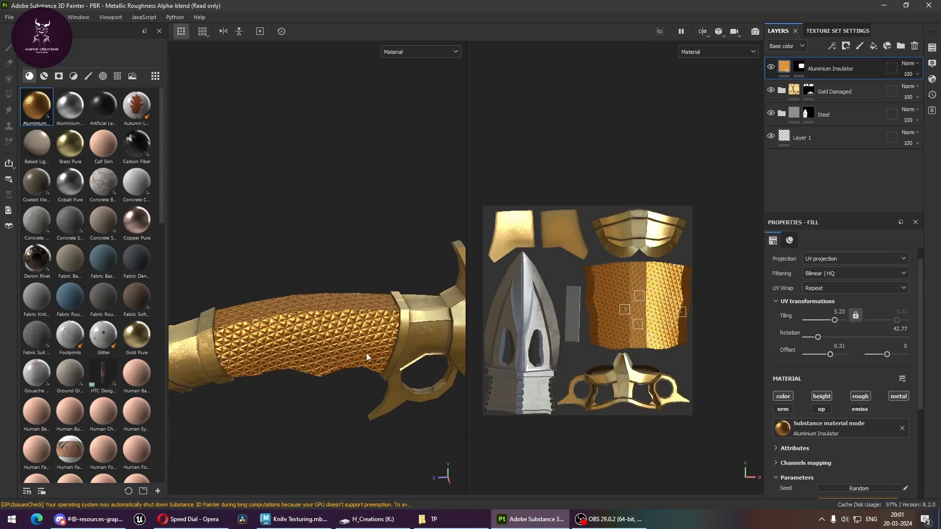
Step: Change the Aluminium Insulator's main colour to dark blue-violet, hex 1C097A
alt+drag(367, 356, 394, 331)
alt+drag(312, 335, 343, 338)
alt+right_drag(344, 338, 482, 394)
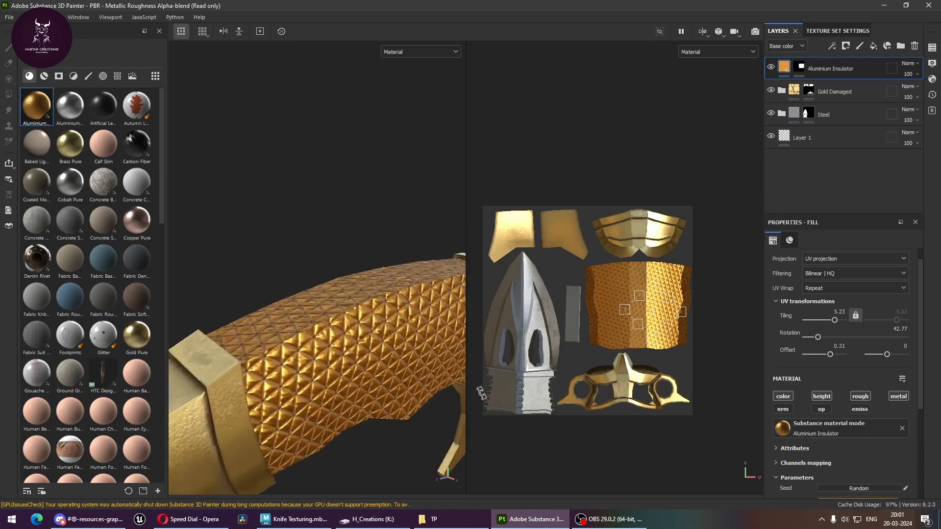
alt+drag(482, 393, 351, 378)
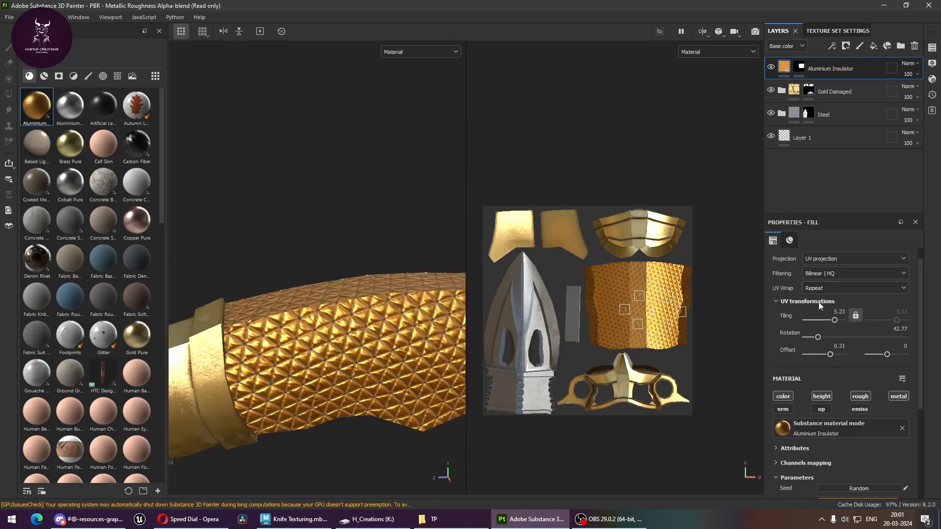
scroll(845, 419, down, 3)
click(870, 416)
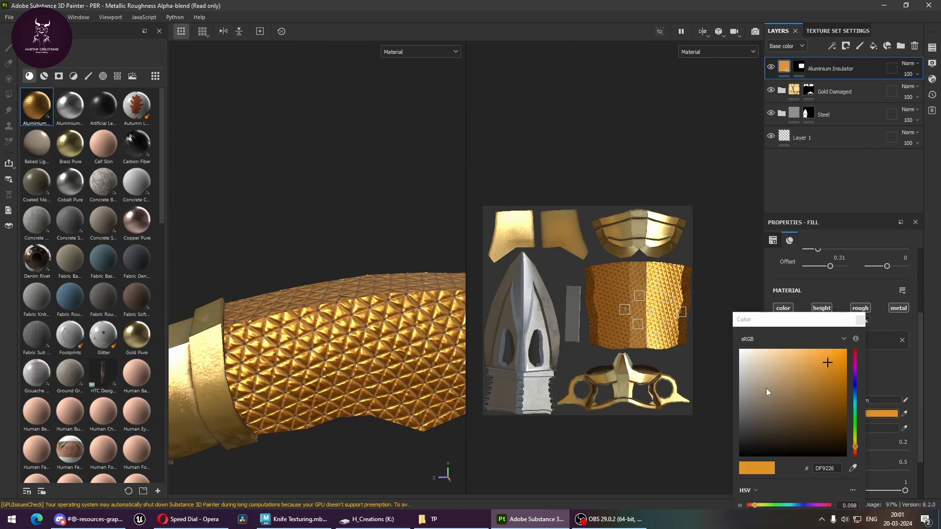
click(855, 381)
drag(831, 373, 840, 405)
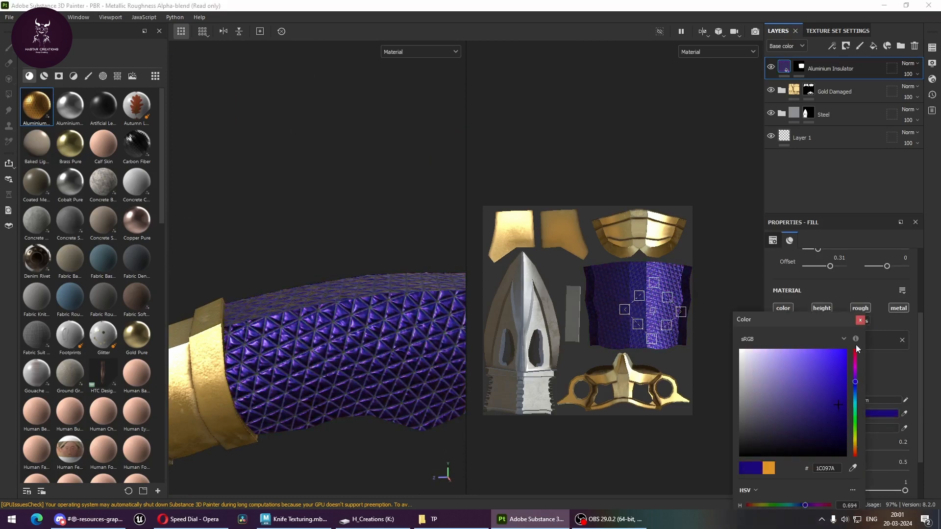
click(861, 320)
Step: Examine the recoloured grip together with the gold guard, finger ring and pommel from several angles
alt+right_drag(304, 295, 190, 283)
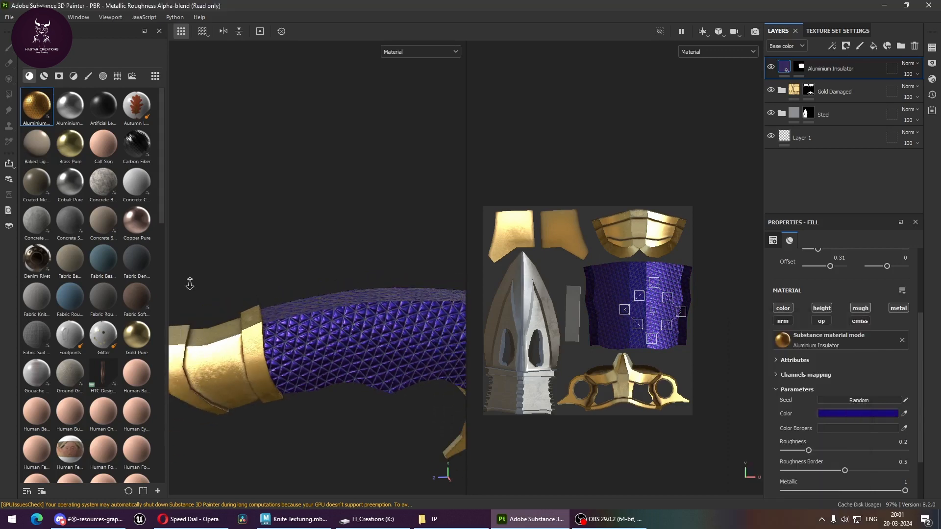
alt+middle_drag(313, 319, 200, 251)
alt+right_drag(343, 294, 268, 297)
alt+drag(267, 296, 272, 387)
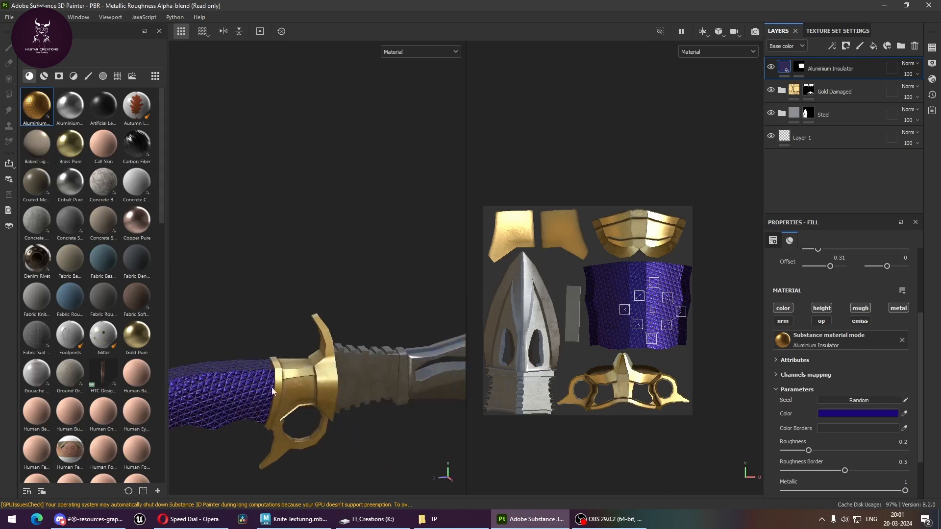
alt+right_drag(272, 387, 737, 435)
alt+drag(307, 313, 377, 351)
alt+middle_drag(377, 351, 291, 408)
alt+drag(291, 410, 331, 237)
alt+middle_drag(332, 238, 429, 318)
alt+right_drag(429, 318, 433, 395)
alt+middle_drag(433, 395, 451, 312)
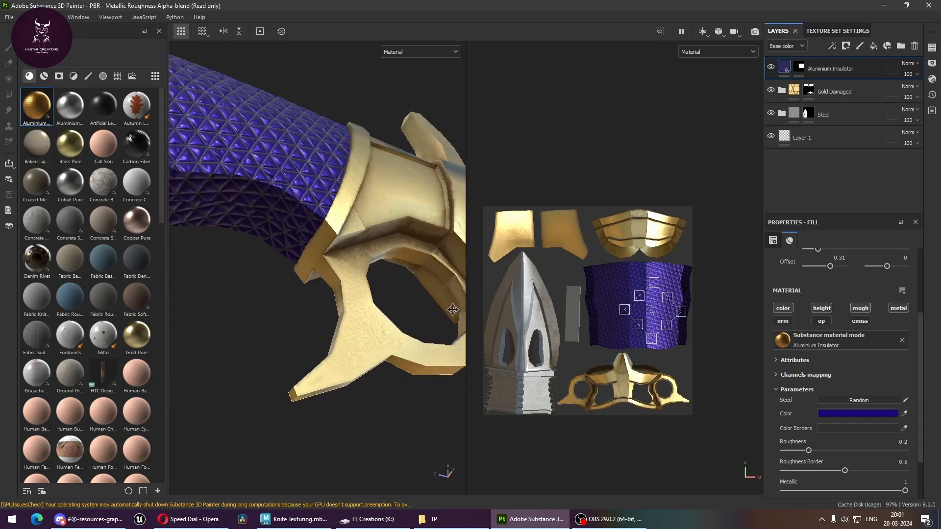
alt+drag(452, 311, 331, 372)
alt+middle_drag(331, 371, 445, 406)
alt+right_drag(446, 405, 283, 352)
alt+middle_drag(283, 352, 365, 371)
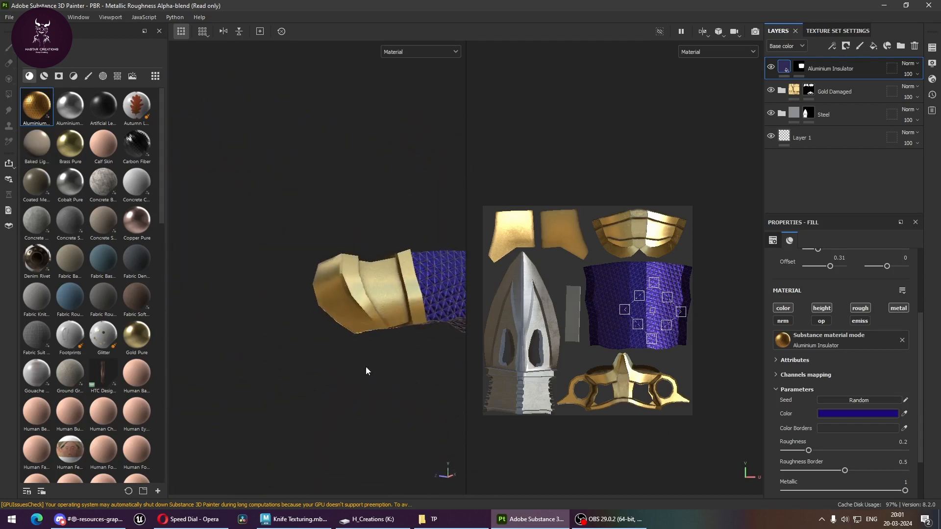
alt+drag(366, 370, 398, 402)
alt+middle_drag(398, 402, 221, 375)
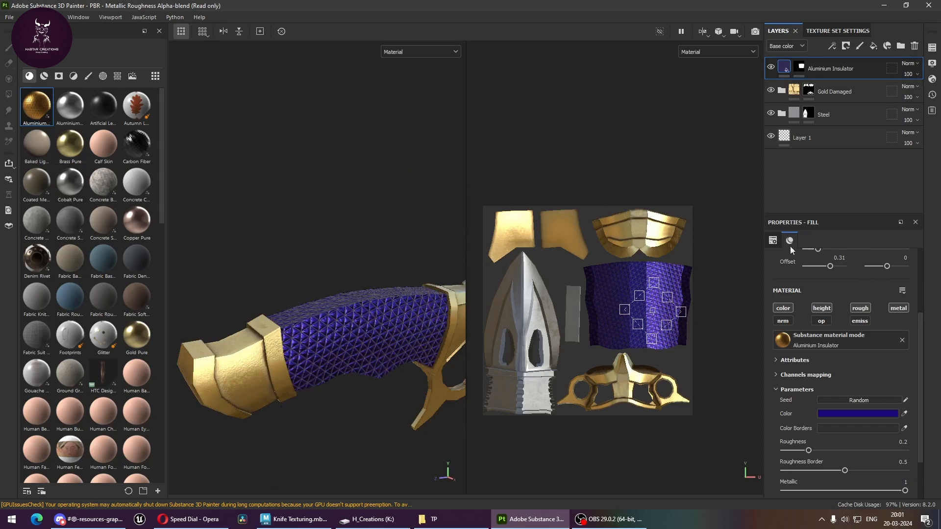
Step: Review the Dirt layer's fill settings inside the Gold Damaged folder and collapse the folder again
click(784, 94)
alt+drag(399, 369, 363, 382)
click(782, 91)
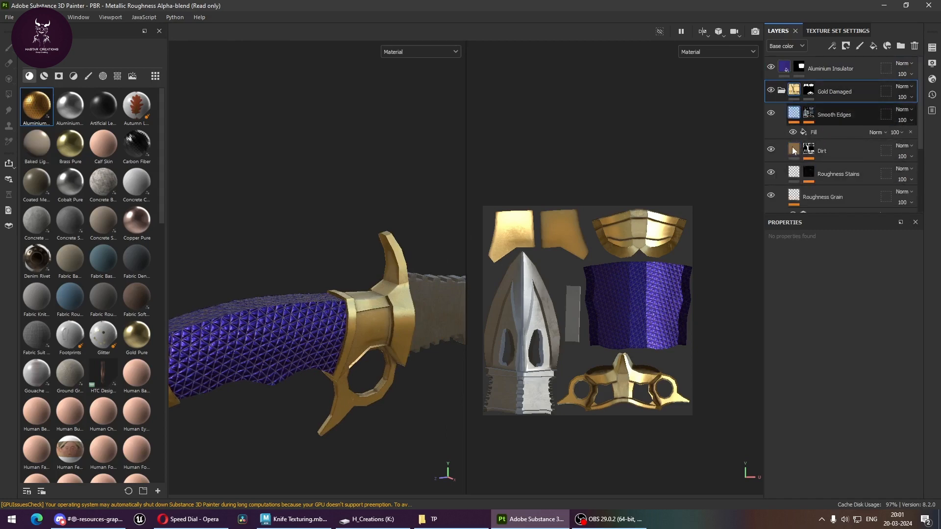
click(795, 151)
scroll(838, 397, down, 1)
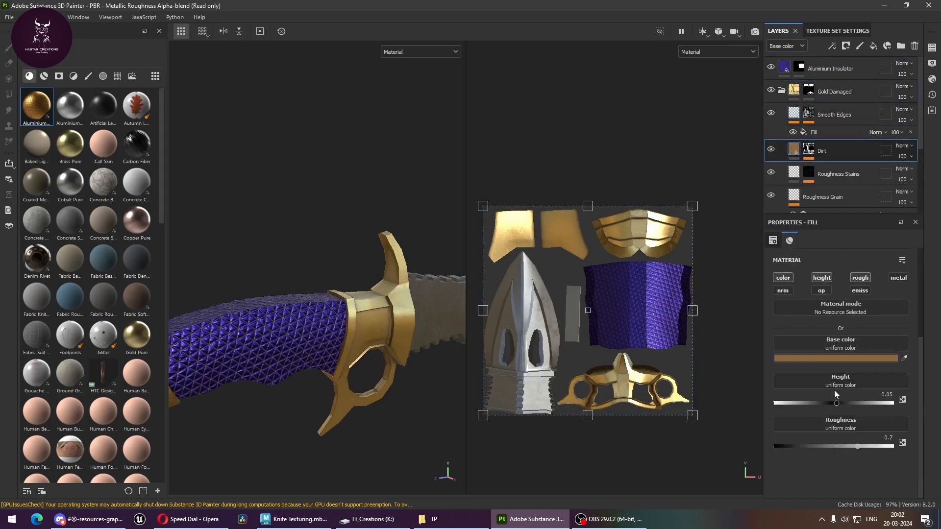
mouse_move(442, 386)
alt+mouse_down()
mouse_move(226, 369)
mouse_move(286, 321)
mouse_move(308, 336)
alt+mouse_up()
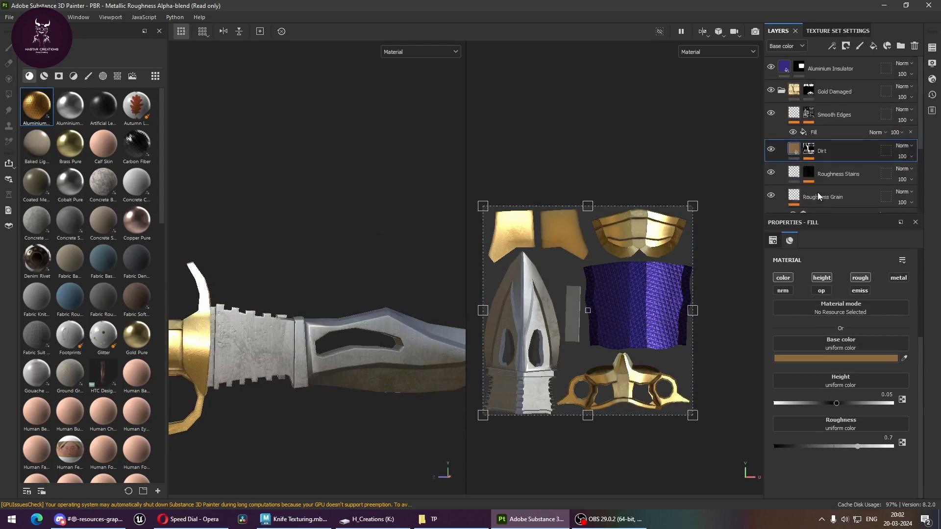
scroll(854, 405, up, 5)
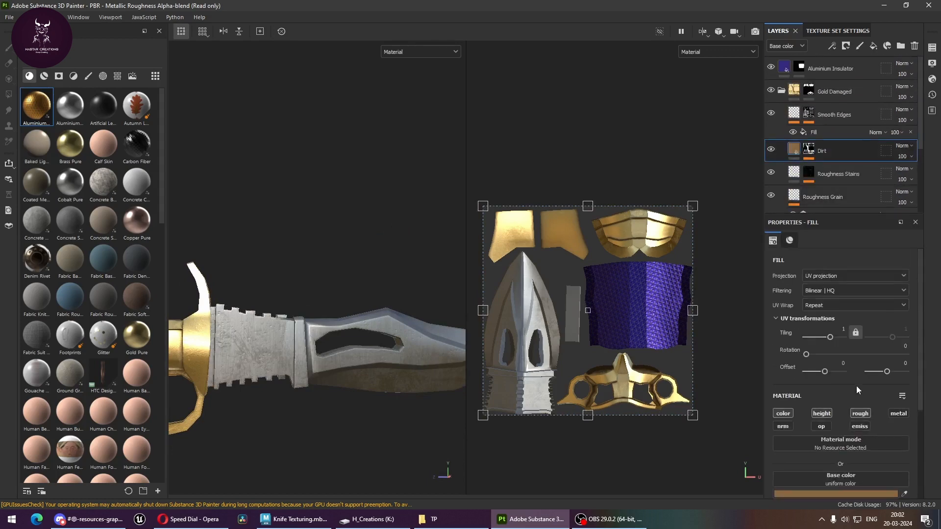
click(781, 89)
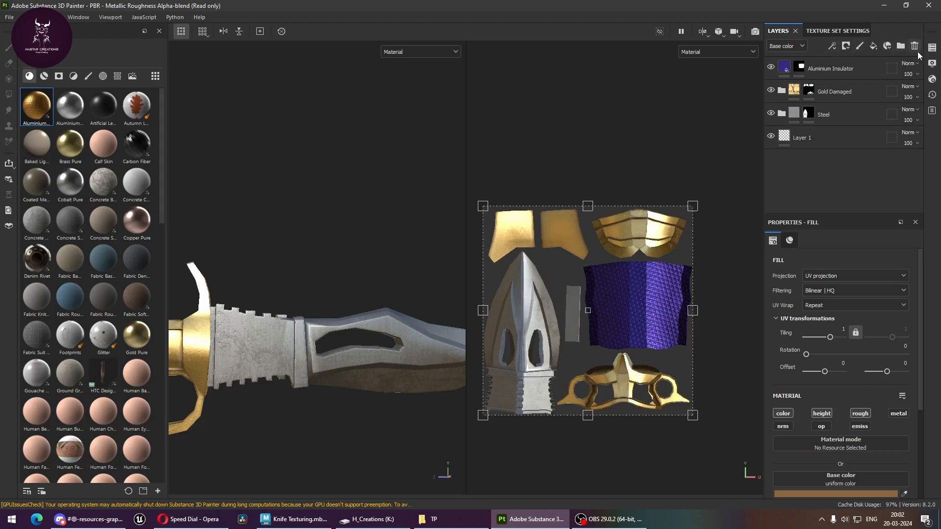
Step: Examine the gold guard, its raised edges and the finger ring up close from both sides
alt+middle_drag(304, 219, 560, 181)
alt+drag(330, 212, 357, 255)
alt+middle_drag(380, 266, 293, 215)
alt+right_drag(357, 255, 410, 296)
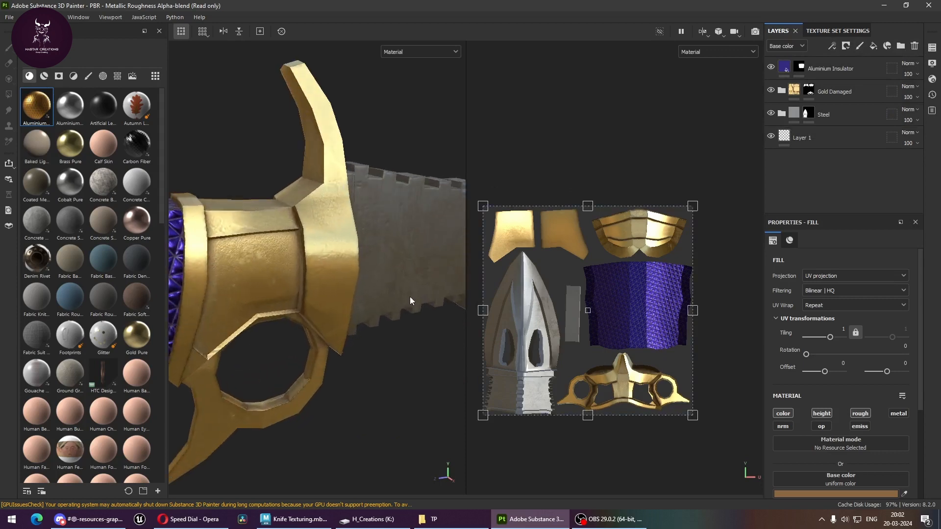
alt+drag(410, 296, 360, 270)
alt+middle_drag(361, 270, 452, 319)
alt+right_drag(452, 319, 416, 317)
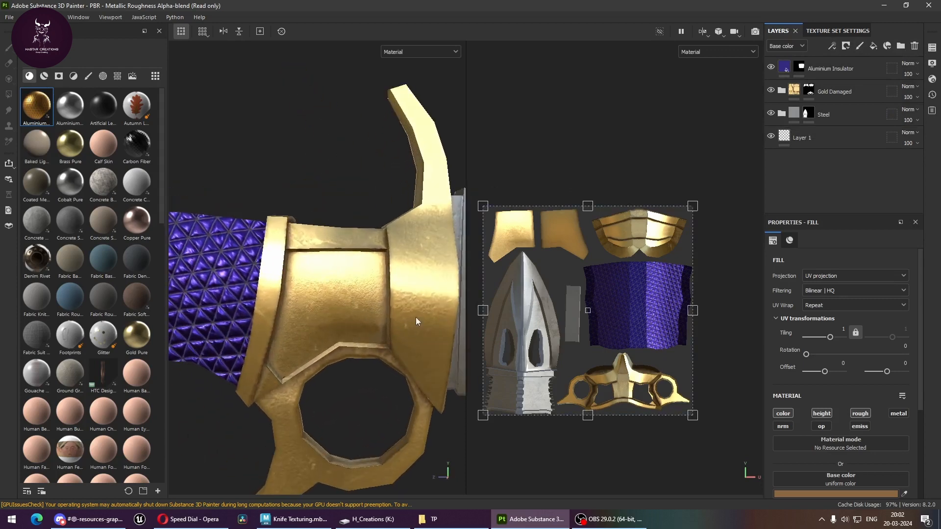
mouse_move(416, 316)
alt+mouse_down()
mouse_move(420, 265)
mouse_move(418, 304)
alt+mouse_up()
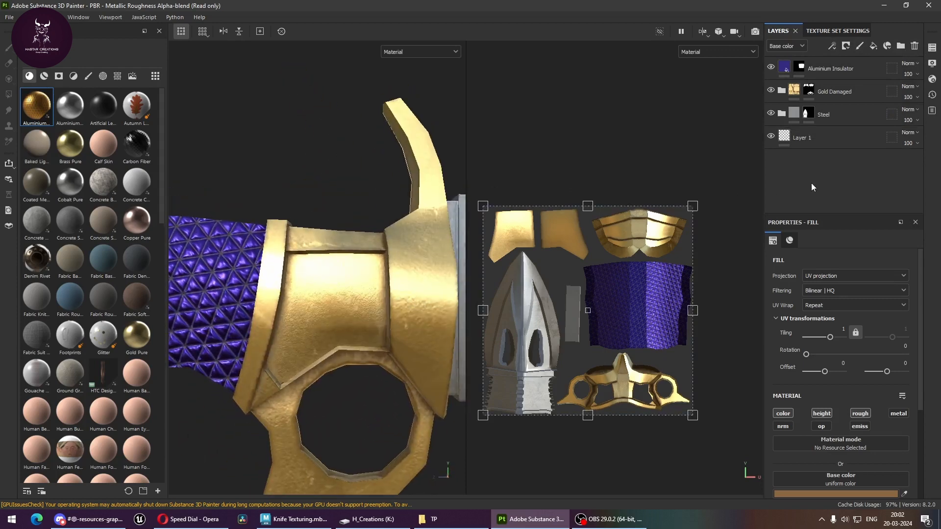
Step: Add a fill layer, move it to the top of the layer stack, and collapse the Gold Damaged folder
click(874, 46)
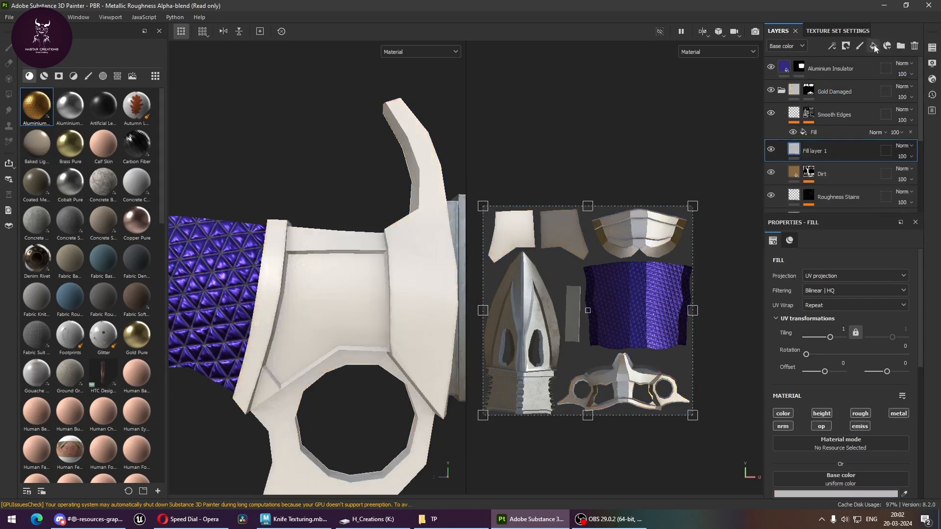
drag(819, 148, 808, 65)
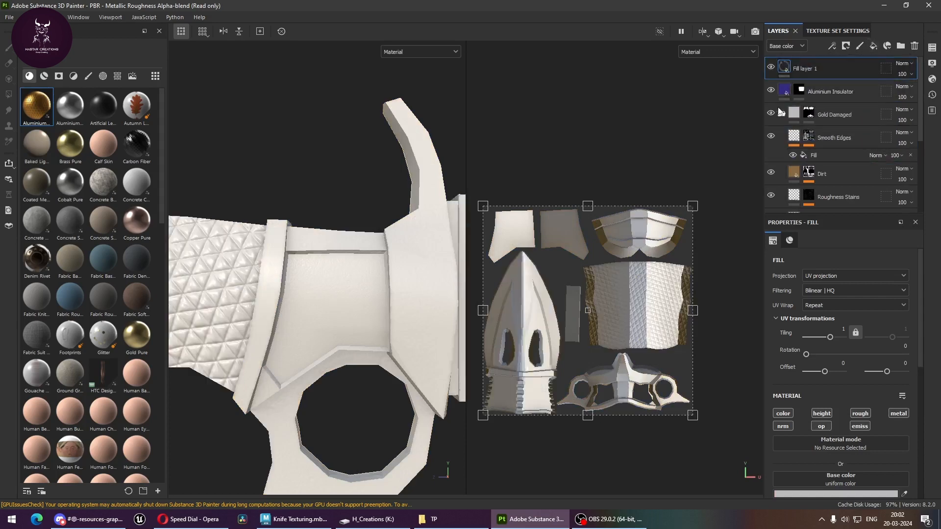
click(782, 113)
Step: Add a black mask to the new fill layer at the top of the stack
alt+drag(417, 227, 413, 271)
alt+middle_drag(414, 271, 339, 299)
alt+right_drag(339, 299, 350, 326)
alt+drag(351, 326, 321, 326)
alt+middle_drag(321, 325, 342, 264)
alt+right_drag(342, 264, 426, 317)
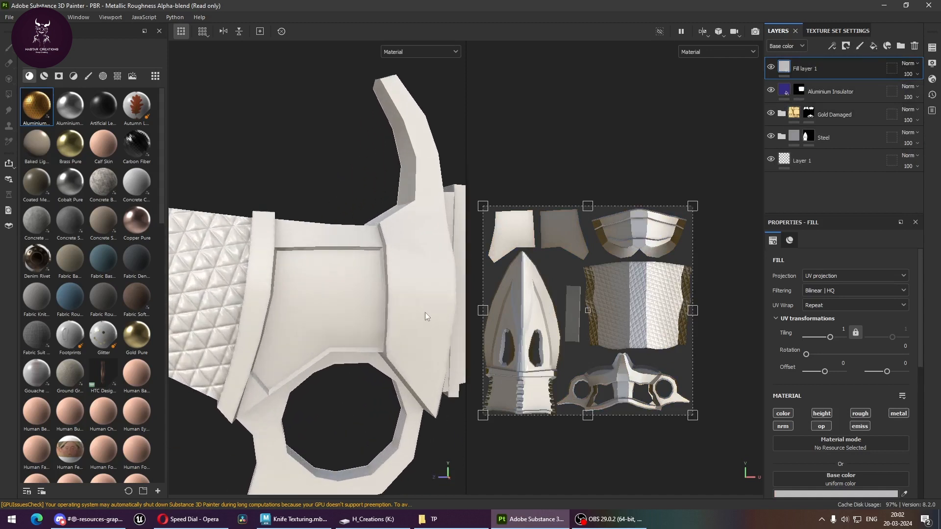
click(846, 46)
click(862, 67)
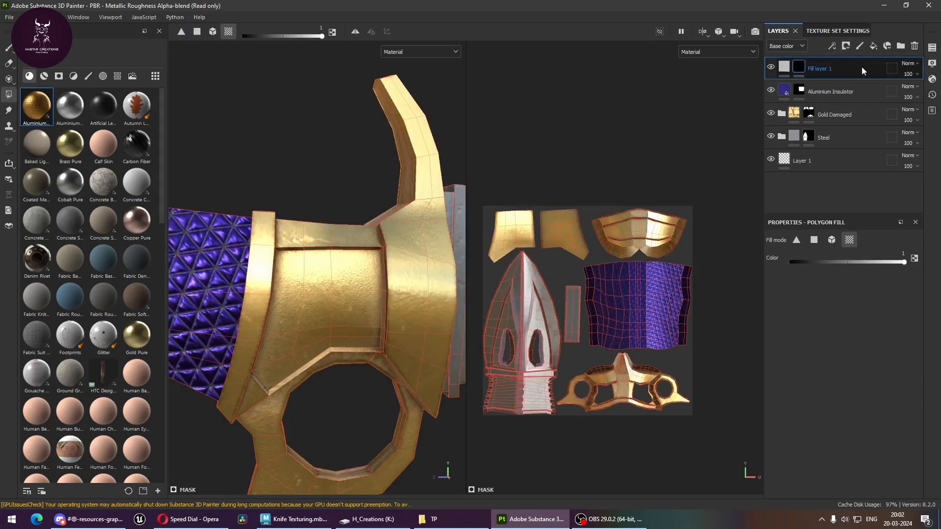
Step: Limit the new fill layer to the height channel by disabling color, roughness, metallic, normal, opacity and emissive
click(784, 67)
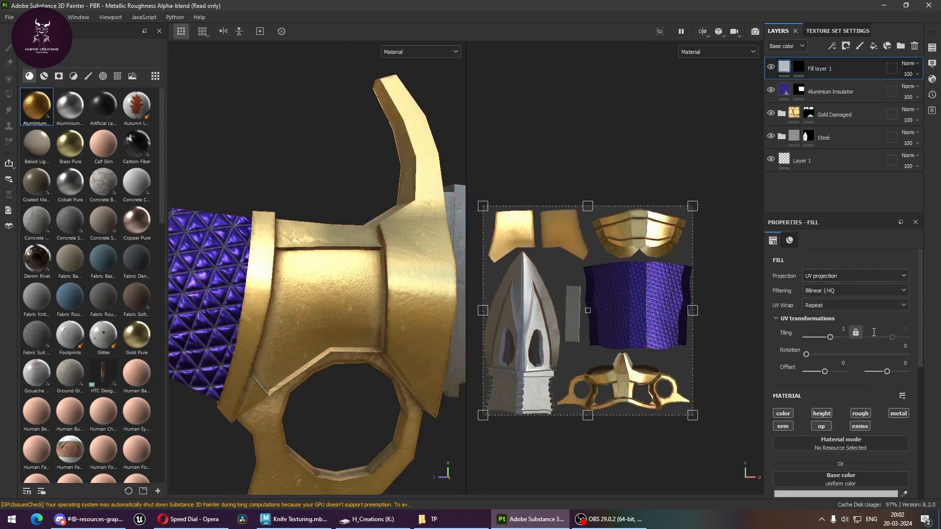
scroll(826, 398, down, 2)
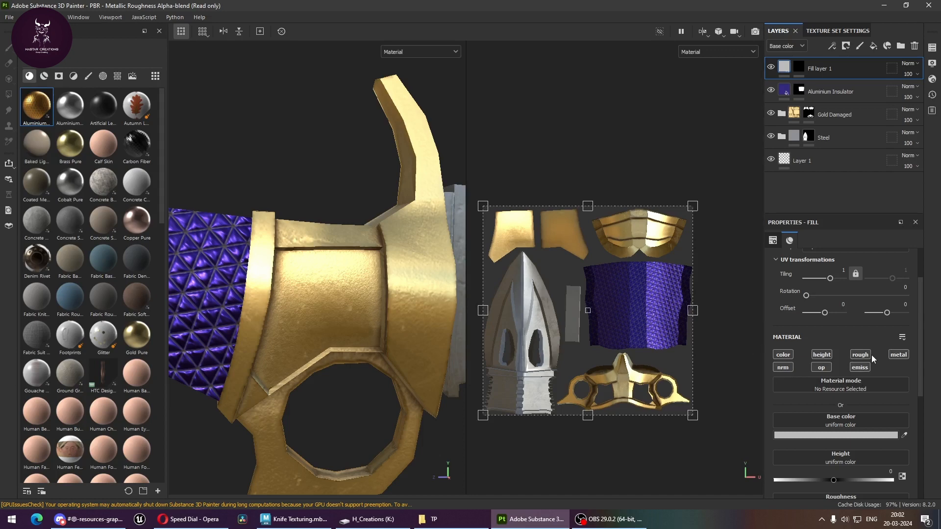
click(784, 355)
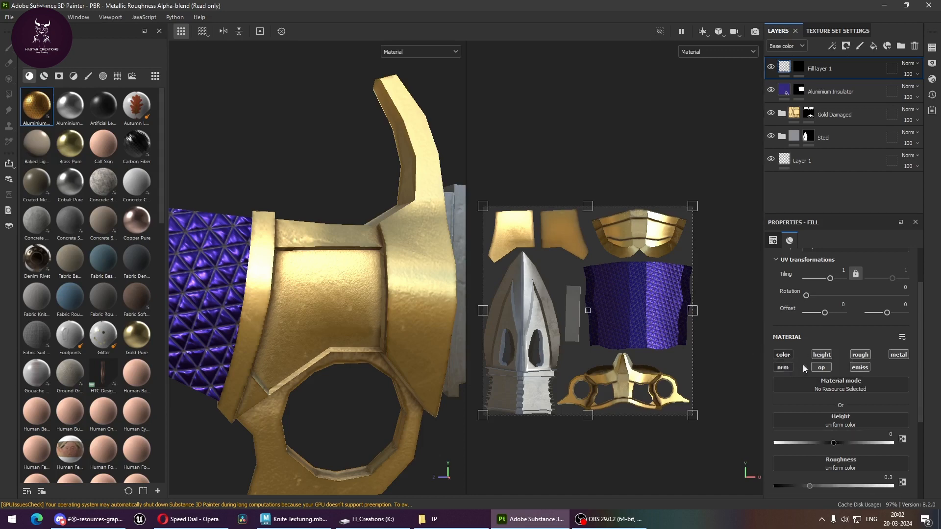
click(854, 356)
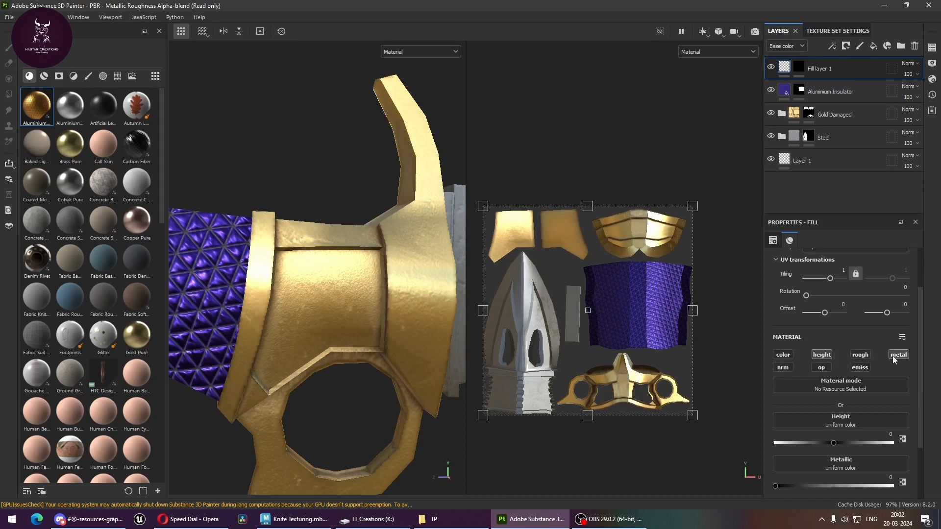
Step: Set the top fill layer's height to 0.0694 and activate Polygon Fill on its mask
alt+drag(488, 305, 319, 298)
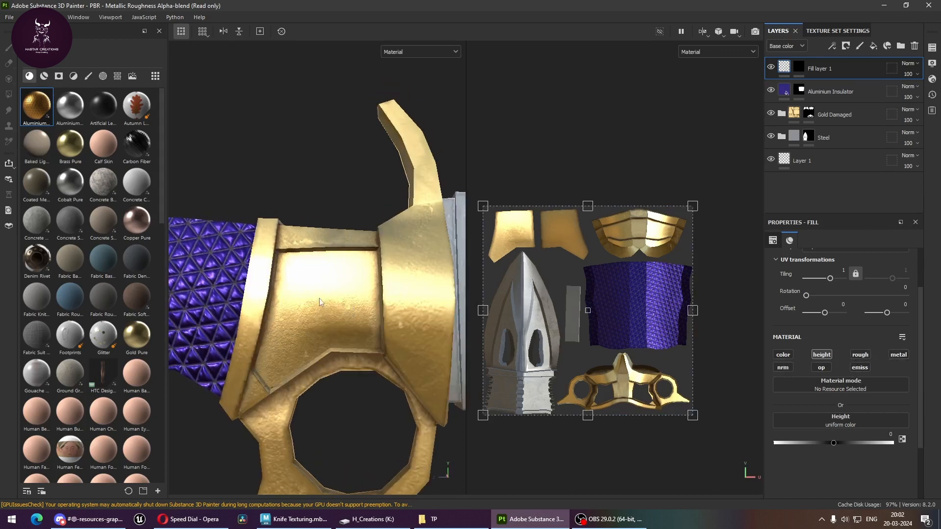
alt+right_drag(313, 321, 405, 380)
mouse_move(405, 380)
alt+mouse_down()
mouse_move(392, 358)
mouse_move(410, 337)
mouse_move(417, 374)
alt+mouse_up()
drag(839, 442, 839, 444)
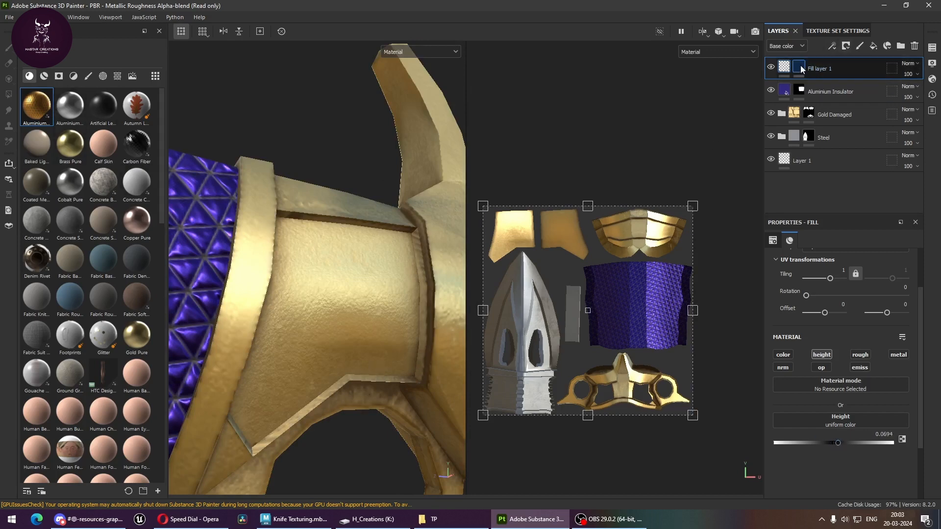
key(4)
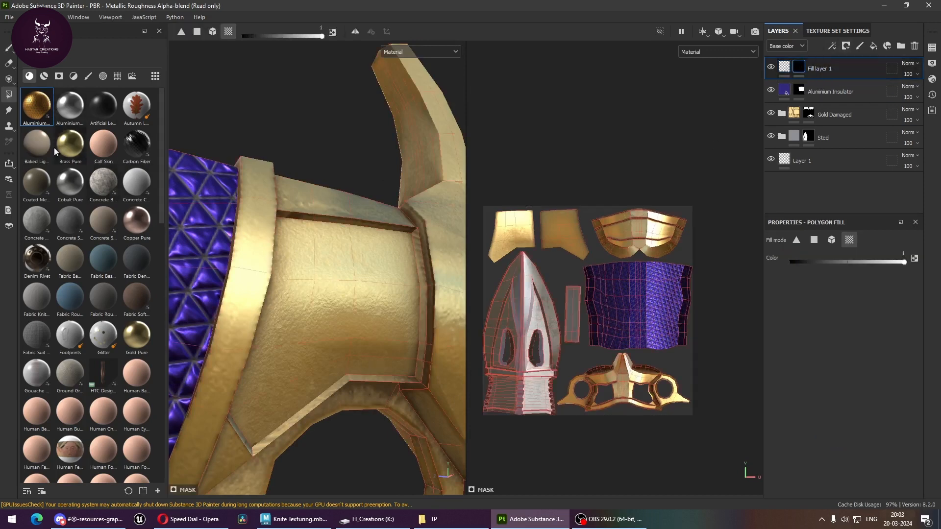
Step: Switch to the Paint brush on the fill layer's mask and set the brush size to 0.93
key(1)
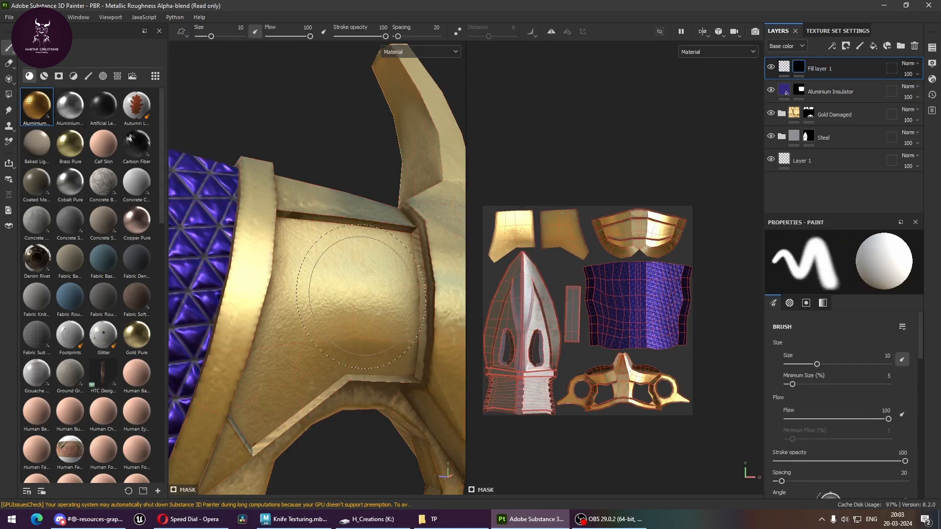
mouse_move(369, 297)
ctrl+right_down()
mouse_move(331, 297)
mouse_move(422, 297)
mouse_move(323, 297)
mouse_move(356, 303)
mouse_move(329, 317)
ctrl+right_up()
Step: Try a freehand curling stroke on the gold panel beside the grip, inspect its relief and undo it
mouse_move(330, 318)
mouse_down()
mouse_move(323, 270)
mouse_move(372, 294)
mouse_up()
alt+drag(426, 407, 338, 370)
alt+right_drag(338, 370, 353, 382)
alt+drag(353, 382, 349, 345)
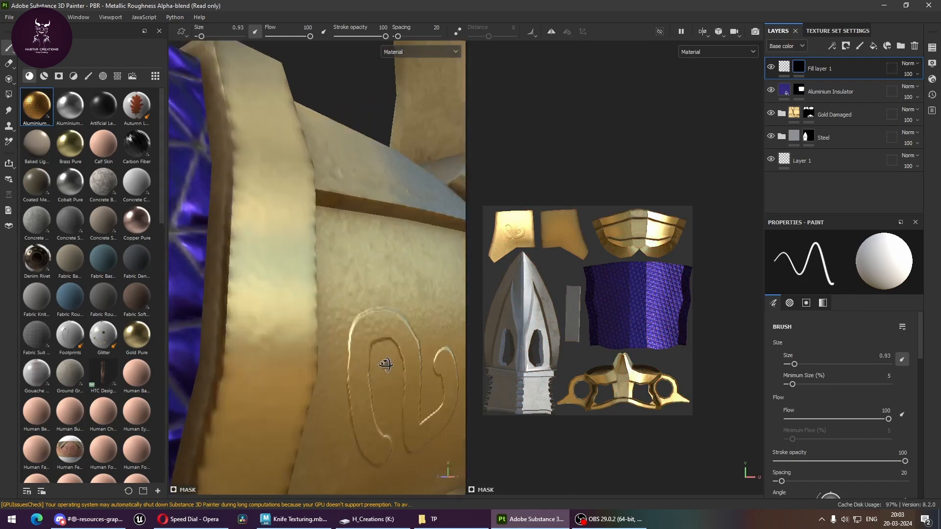
alt+right_drag(349, 346, 364, 426)
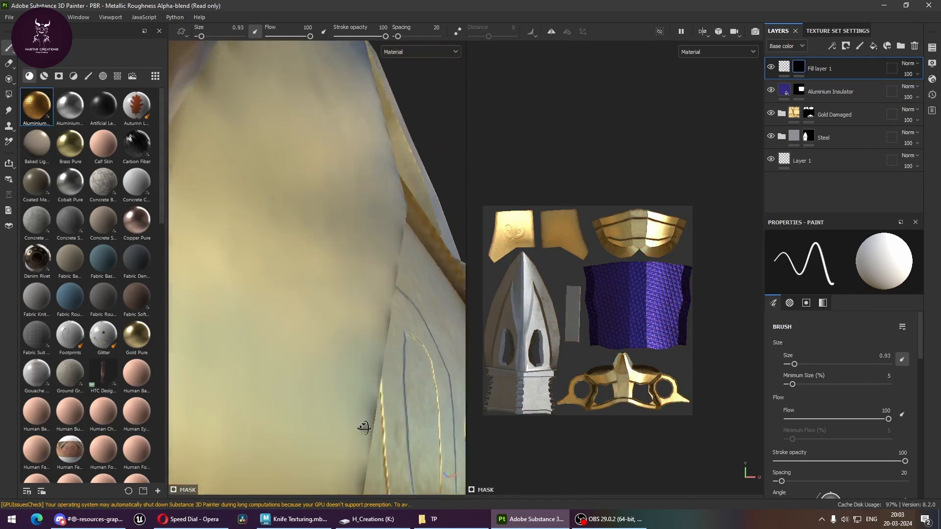
alt+drag(364, 427, 353, 413)
key(ctrl+z)
Step: Reduce the brush size to 0.34 for fine line work on the gold panel beside the grip
alt+right_drag(393, 428, 87, 325)
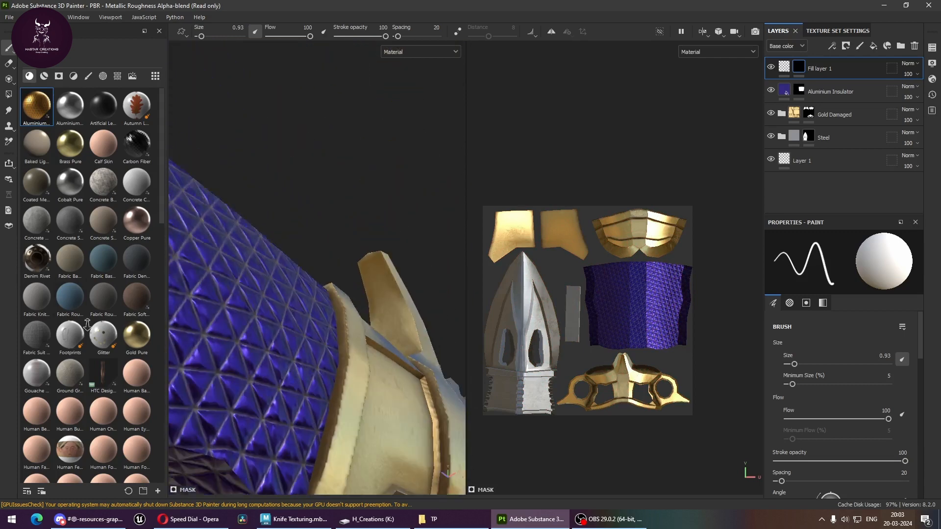
alt+drag(314, 360, 314, 400)
alt+middle_drag(314, 399, 299, 378)
alt+drag(299, 377, 313, 391)
alt+middle_drag(314, 391, 387, 407)
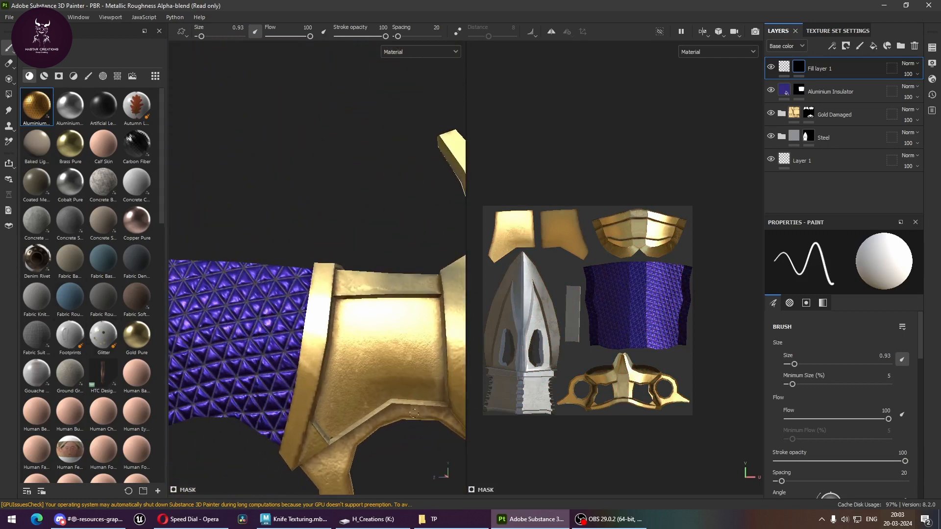
alt+right_drag(387, 407, 405, 395)
alt+middle_drag(405, 395, 370, 385)
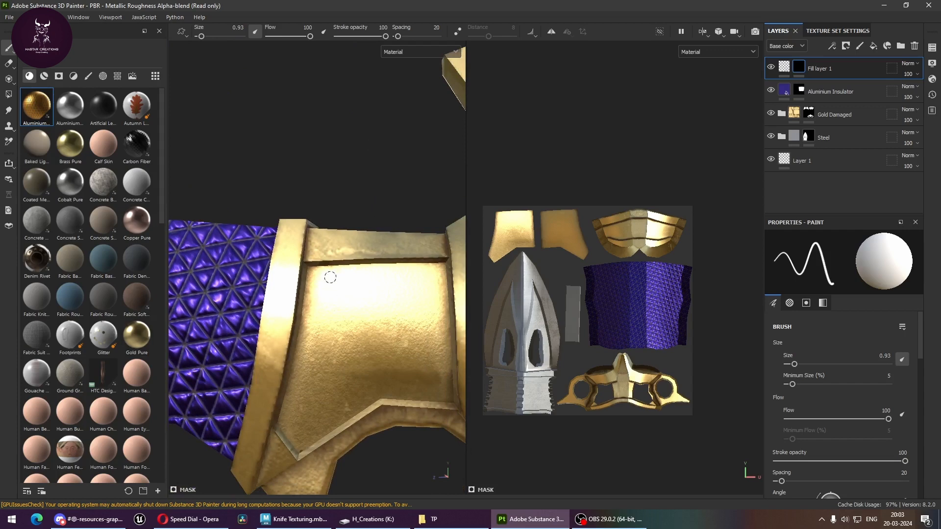
mouse_move(330, 278)
ctrl+right_down()
mouse_move(313, 278)
mouse_move(408, 384)
ctrl+right_up()
mouse_move(408, 384)
alt+middle_down()
mouse_move(411, 368)
mouse_move(376, 318)
alt+middle_up()
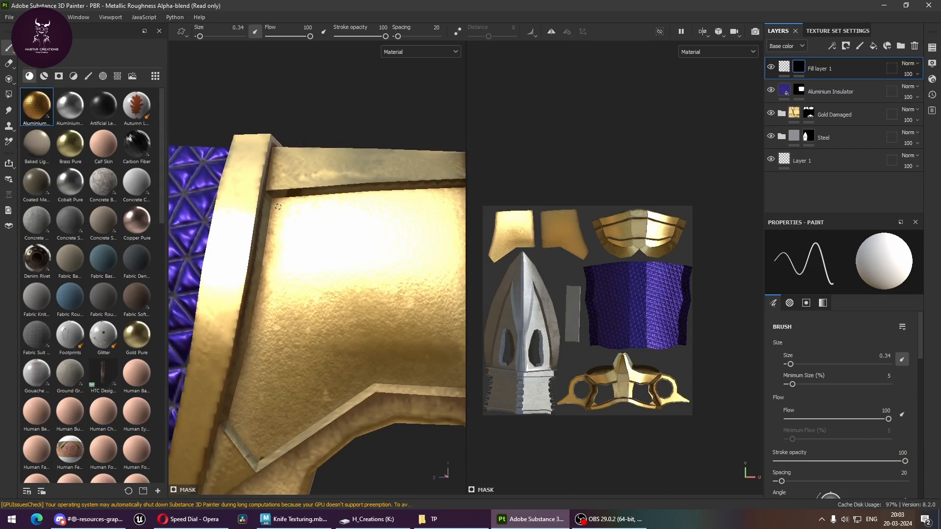
Step: Try a single straight line down the grip-side edge of the gold panel and undo it
key(shift)
shift+click(239, 420)
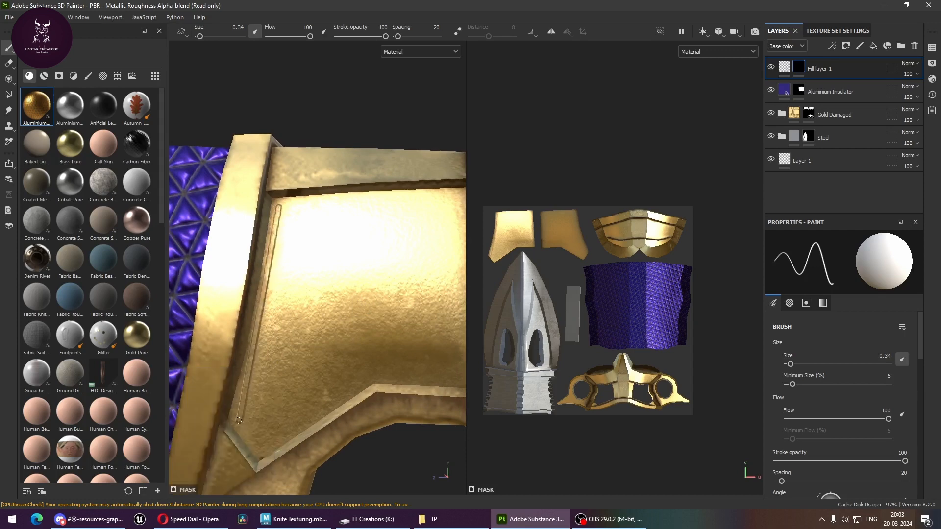
mouse_move(288, 364)
alt+mouse_down()
mouse_move(290, 374)
mouse_move(331, 352)
mouse_move(333, 360)
alt+mouse_up()
key(ctrl+z)
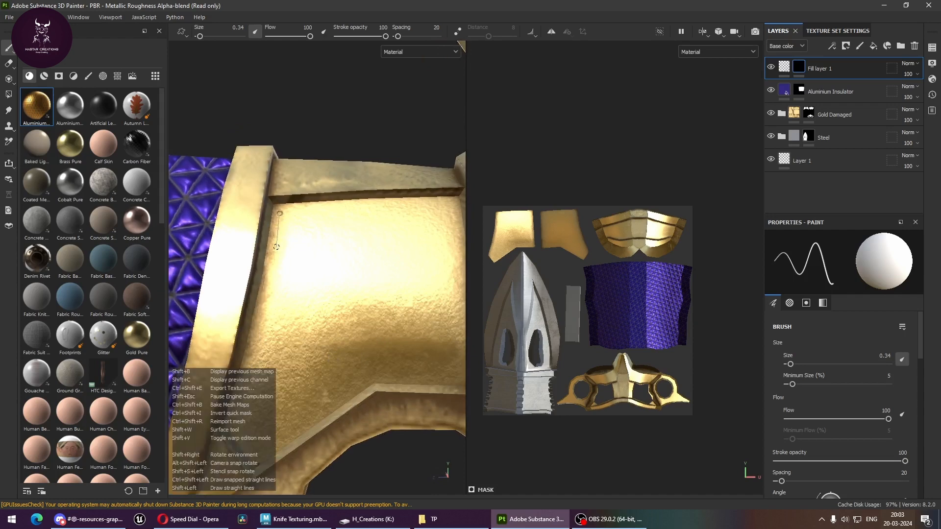
Step: Paint a line of short straight segments down the grip-side edge of the gold panel
shift+click(277, 246)
shift+click(271, 282)
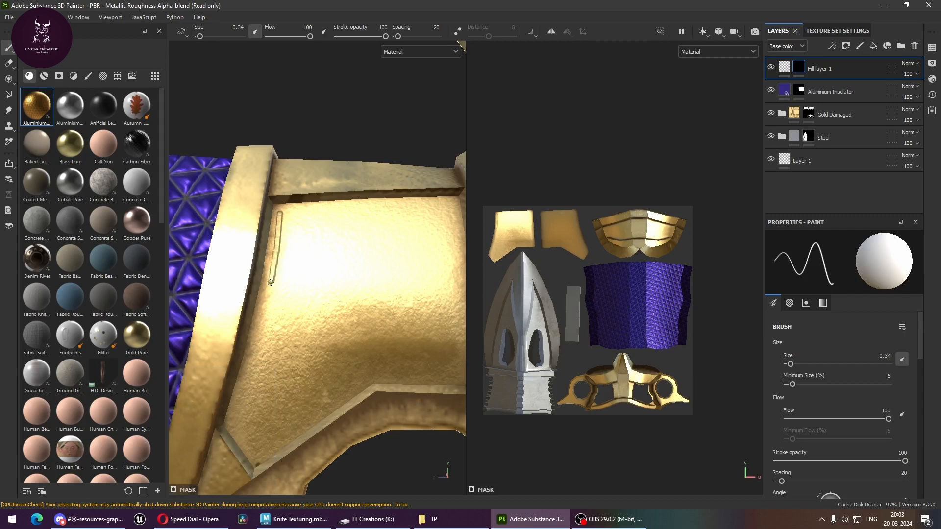
shift+click(260, 326)
shift+click(245, 375)
shift+click(231, 421)
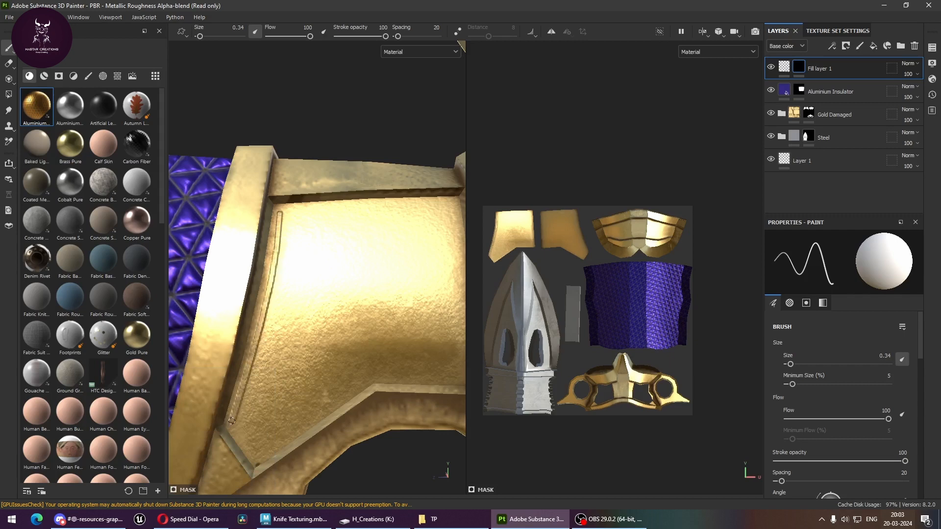
Step: Continue the straight mask lines along the gold panel's lower edge and up its blade-side edge
shift+click(258, 457)
shift+click(369, 377)
alt+drag(368, 377, 313, 378)
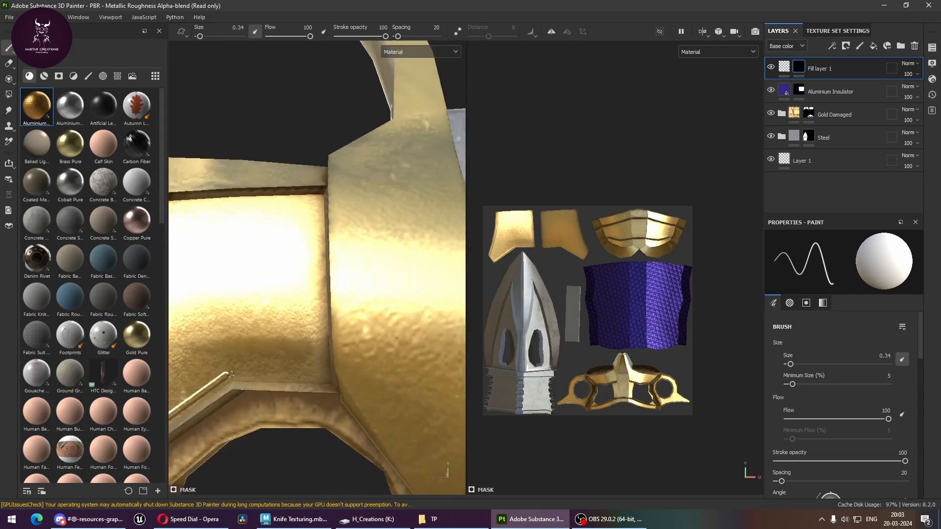
key(shift)
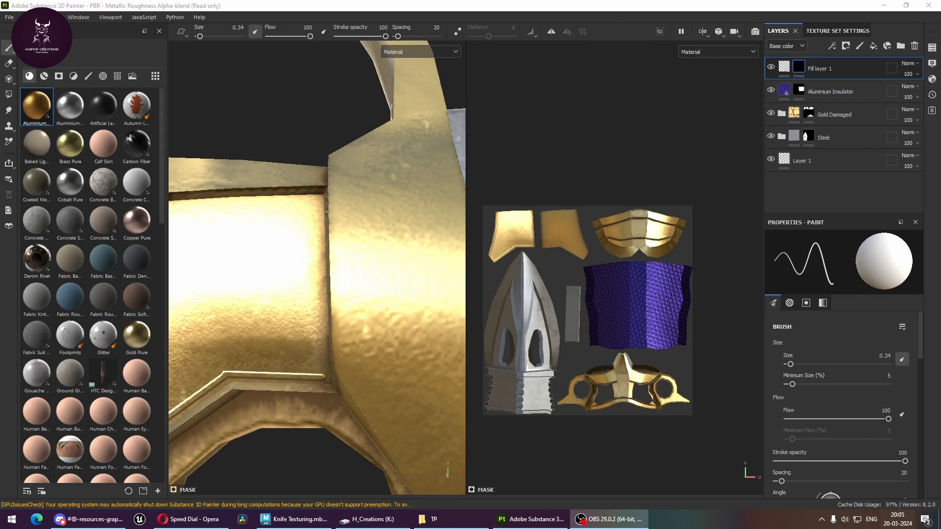
click(321, 378)
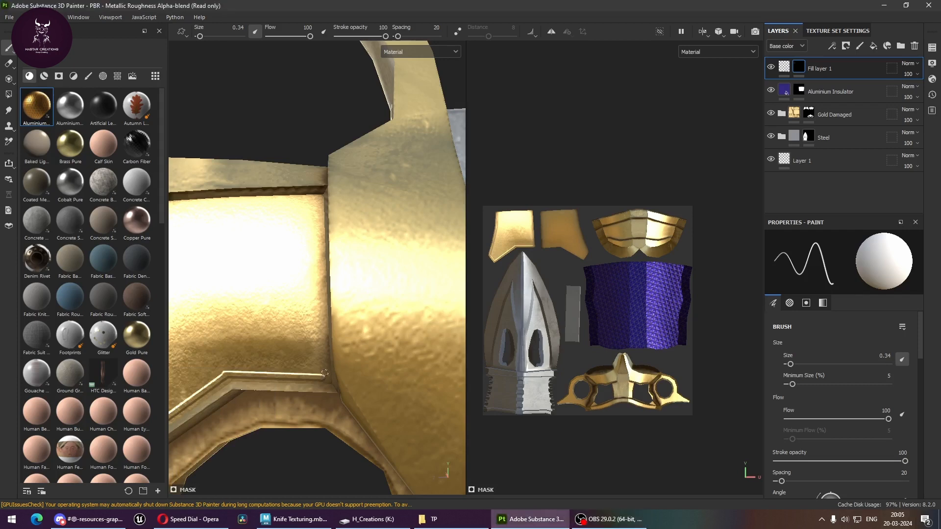
shift+click(320, 198)
Step: Paint straight line segments along the gold panel's upper edge back towards the grip side
alt+drag(301, 270, 444, 338)
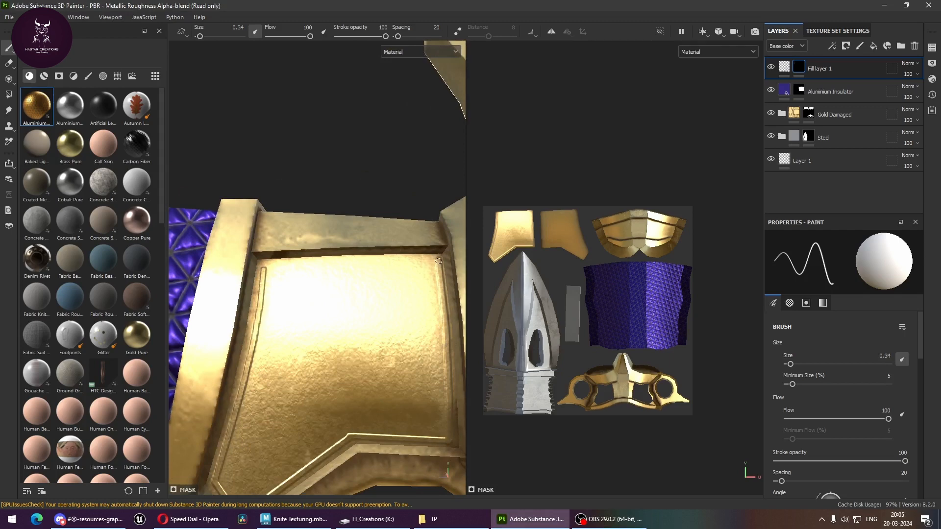
shift+click(375, 265)
shift+click(291, 269)
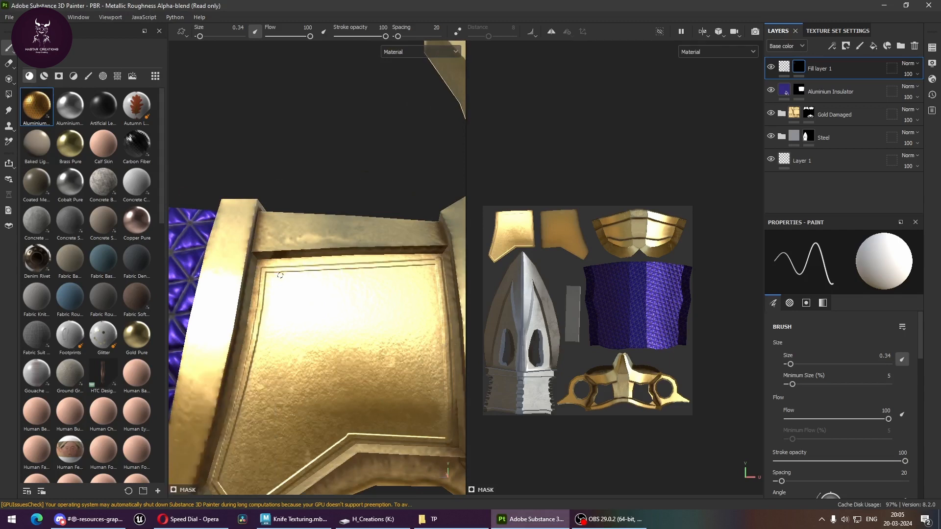
Step: Undo all the line segments painted around the gold panel
mouse_move(434, 346)
alt+mouse_down()
mouse_move(417, 328)
mouse_move(596, 371)
mouse_move(375, 346)
alt+mouse_up()
key(ctrl+z)
key(ctrl+z)
key(ctrl+z)
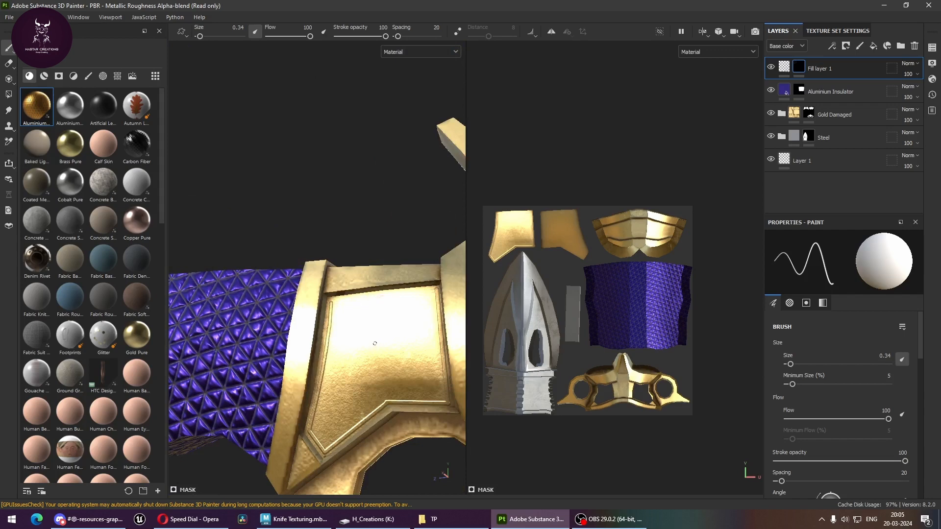
key(ctrl+z)
key(ctrl+z)
key(ctrl+z)
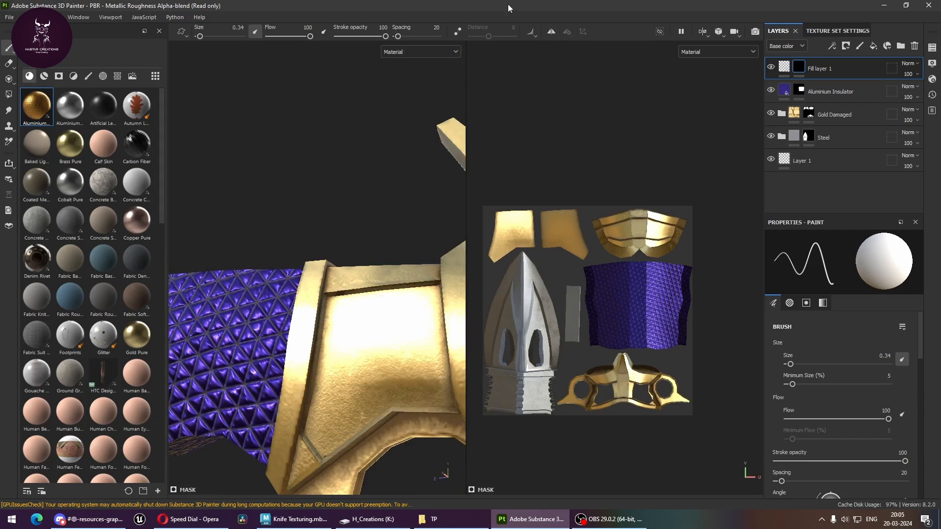
Step: Enable symmetry painting and paint a straight line along the upper edge of the gold panel
click(552, 33)
scroll(314, 255, up, 5)
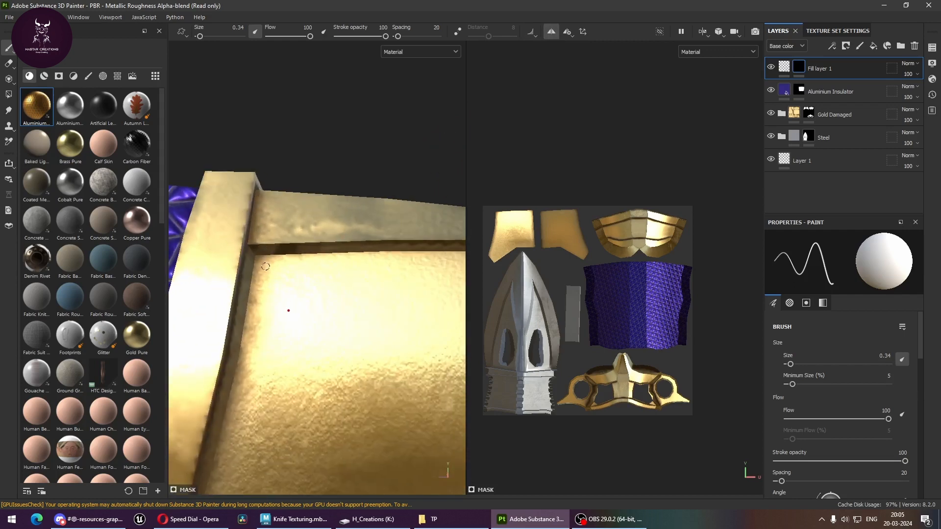
alt+middle_drag(380, 279, 215, 275)
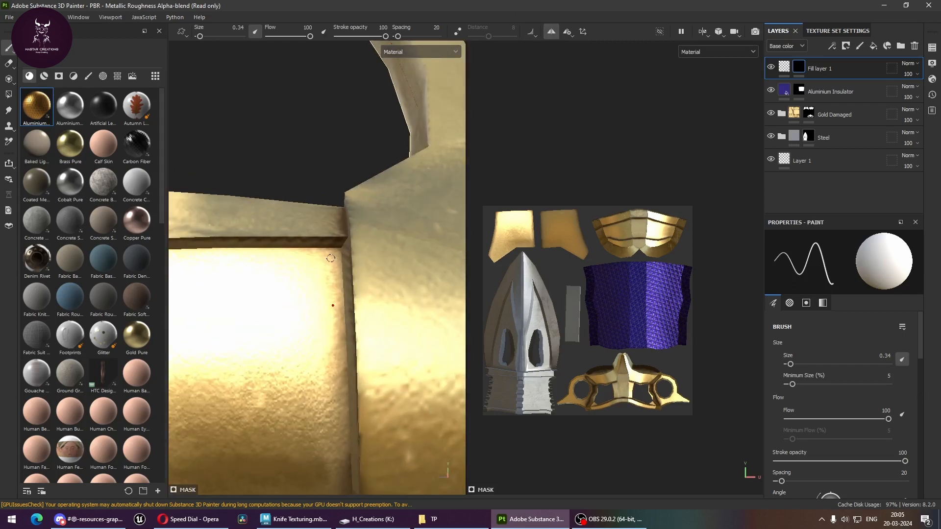
alt+middle_drag(379, 260, 468, 274)
alt+right_drag(393, 265, 357, 261)
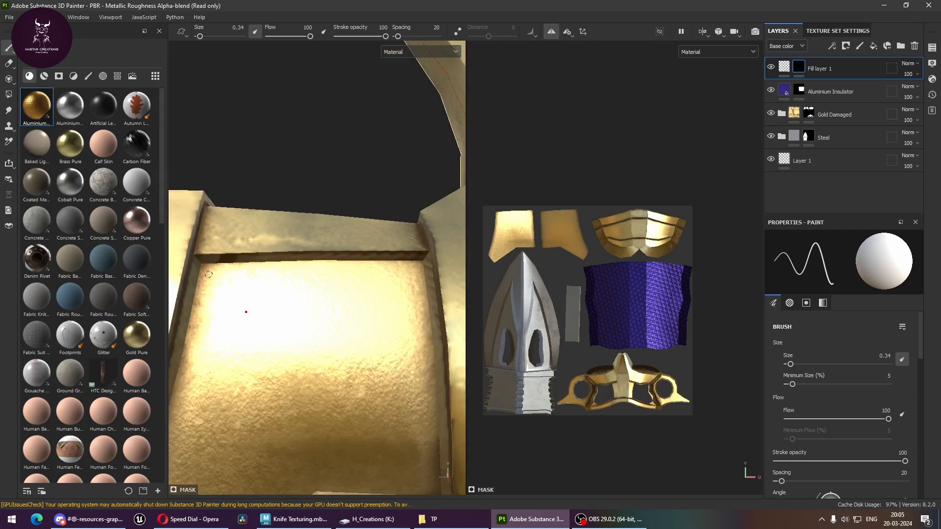
click(207, 274)
shift+click(414, 271)
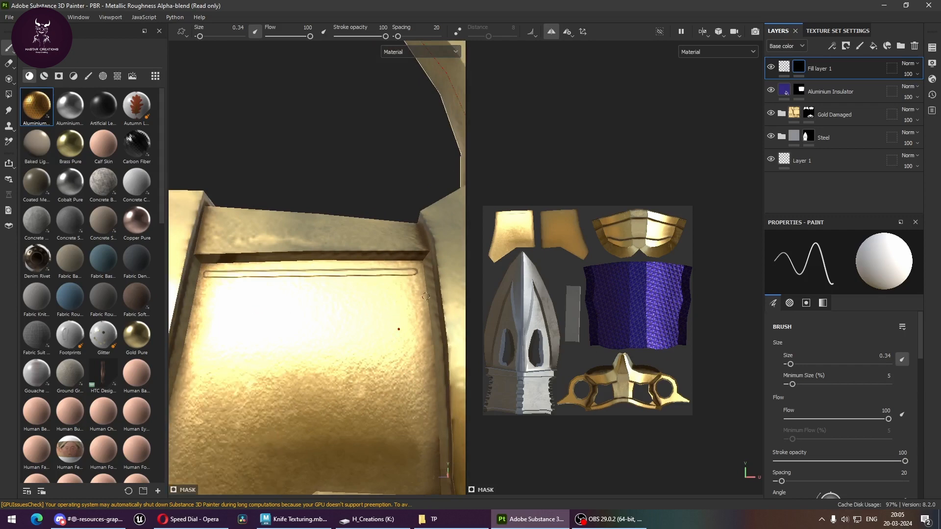
Step: Continue the mirrored line down the panel's blade-side edge and along the horizontal part of its lower edge
alt+middle_drag(421, 315, 373, 260)
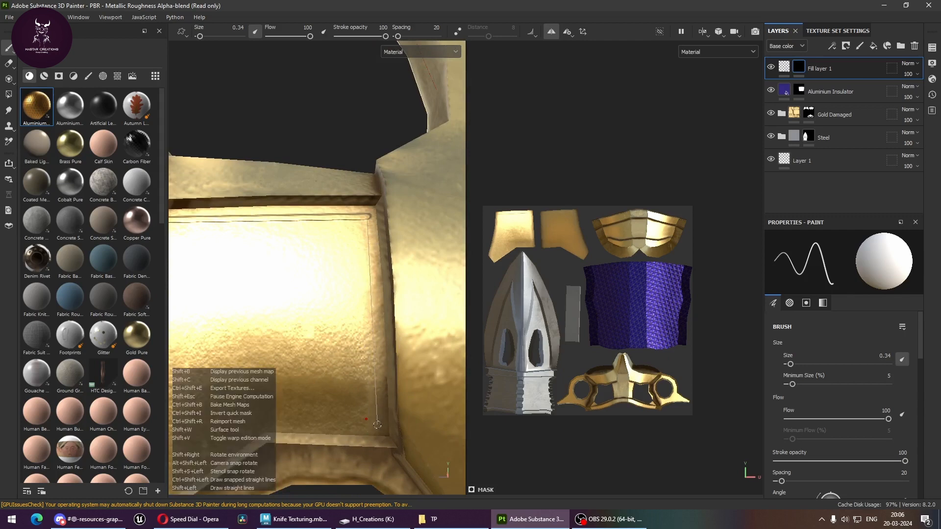
shift+click(378, 425)
alt+middle_drag(346, 408, 386, 349)
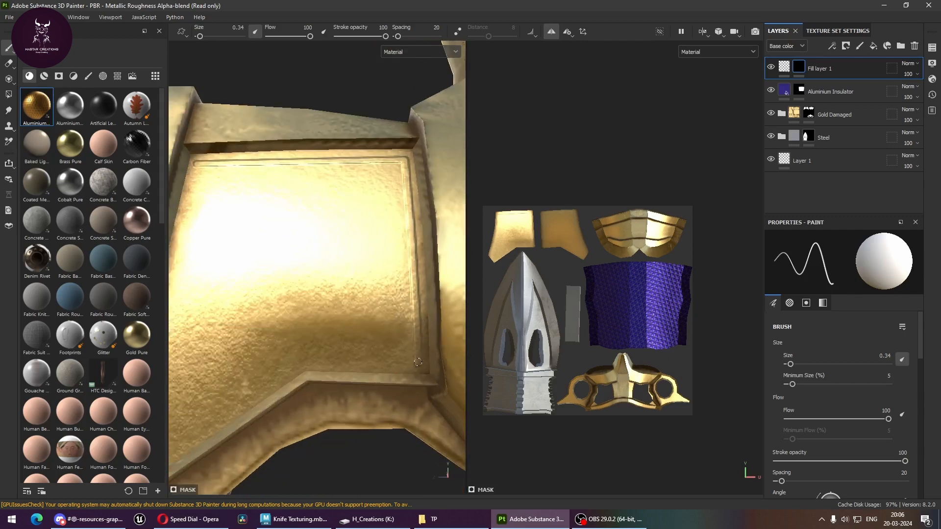
shift+click(310, 359)
alt+middle_drag(326, 354, 403, 312)
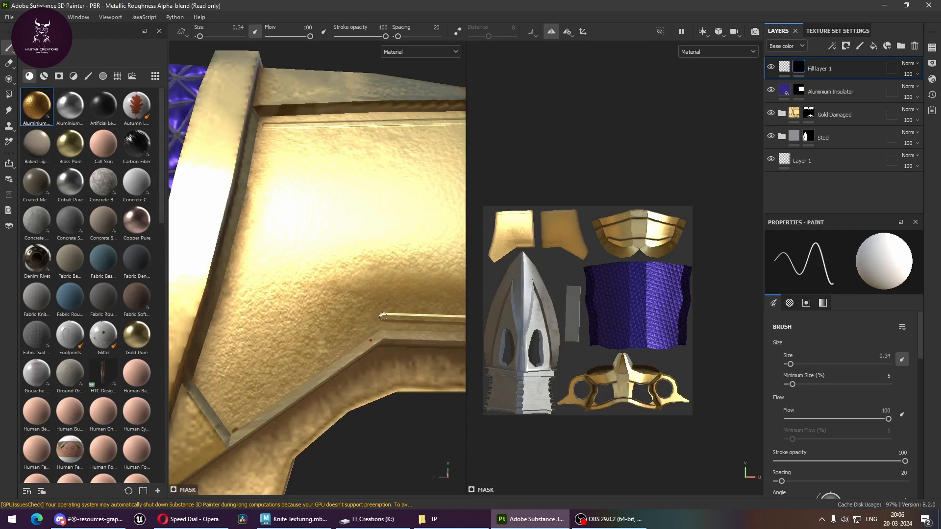
Step: Extend the line along the panel's diagonal lower edge and across the short bevel at its grip-side corner
key(shift)
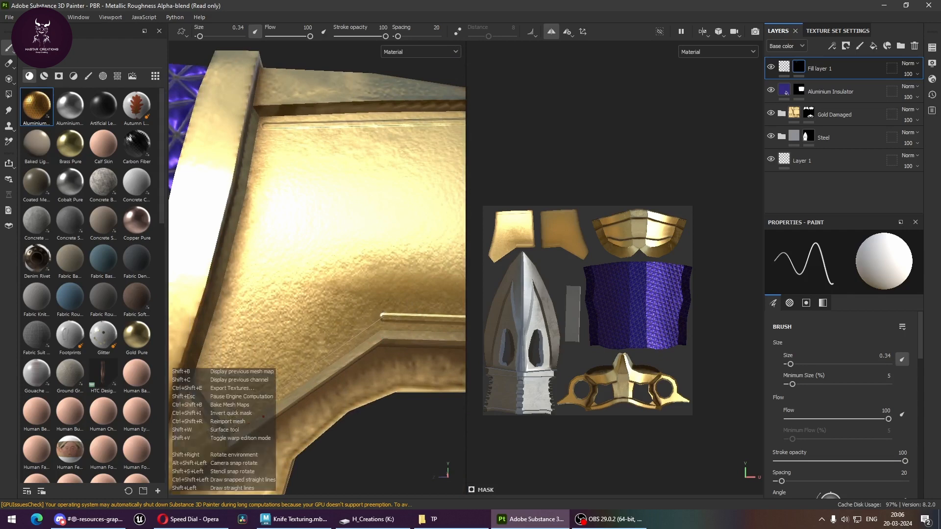
shift+click(227, 414)
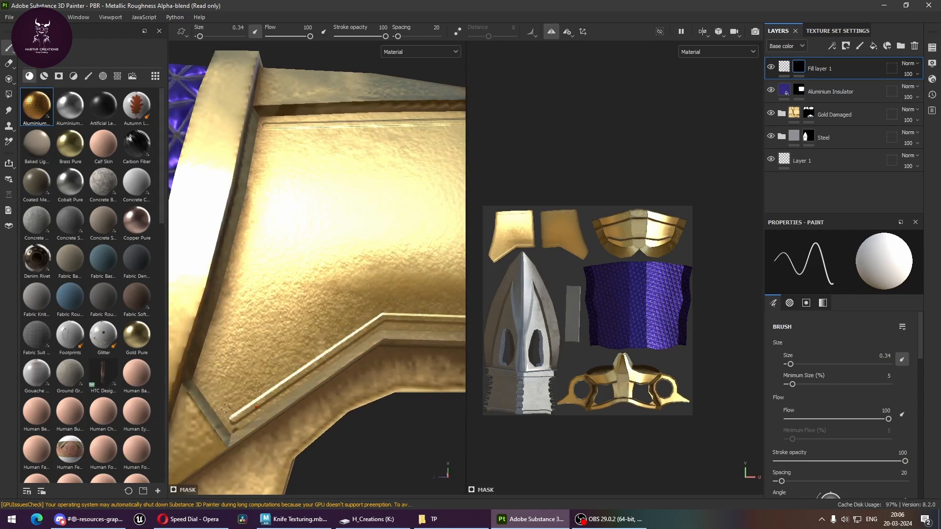
shift+click(203, 377)
Step: Close the outline with short straight segments up the grip-side edge of the panel to its upper corner
shift+click(228, 324)
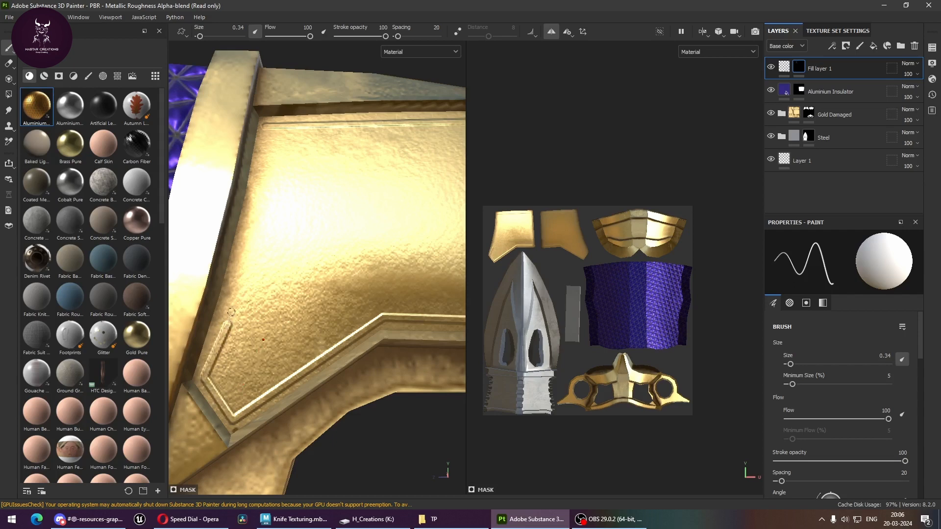
shift+click(243, 271)
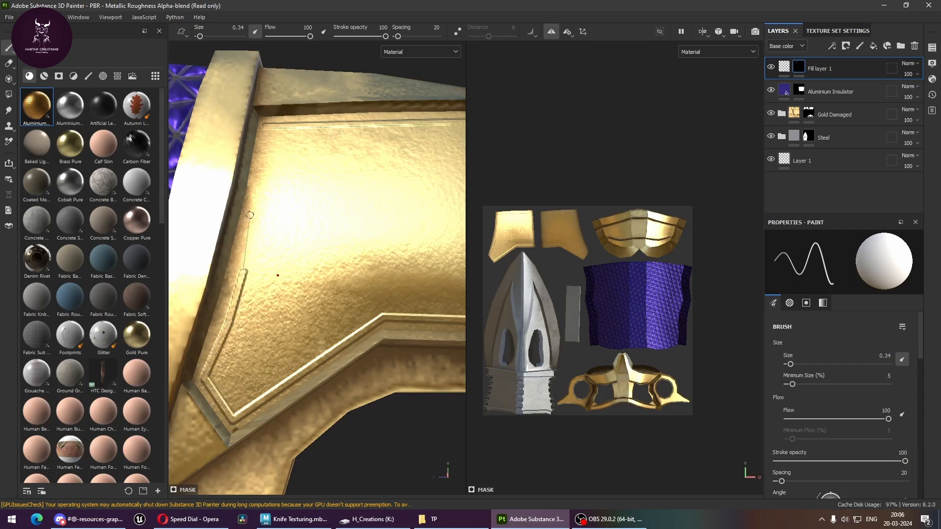
shift+click(250, 215)
shift+click(260, 160)
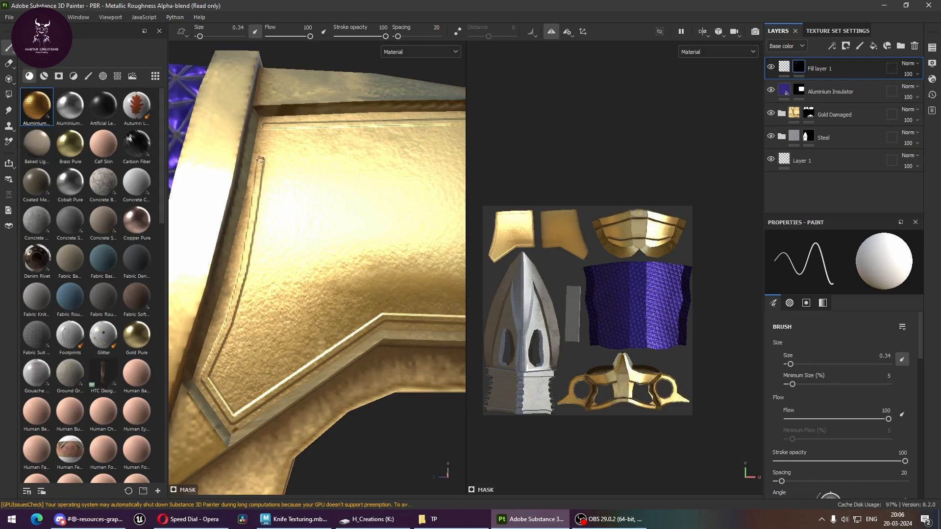
shift+click(265, 126)
mouse_move(417, 288)
alt+mouse_down()
mouse_move(464, 350)
mouse_move(582, 360)
mouse_move(609, 300)
mouse_move(582, 326)
mouse_move(513, 318)
mouse_move(346, 335)
alt+mouse_up()
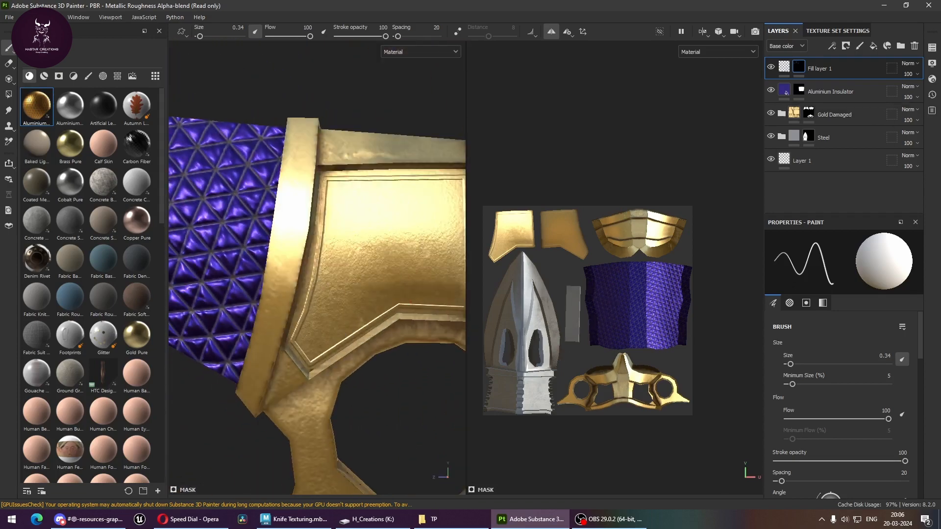
Step: Set the top fill layer's height to -0.1673 and inspect the engraved outline on the gold panel
click(790, 66)
click(790, 65)
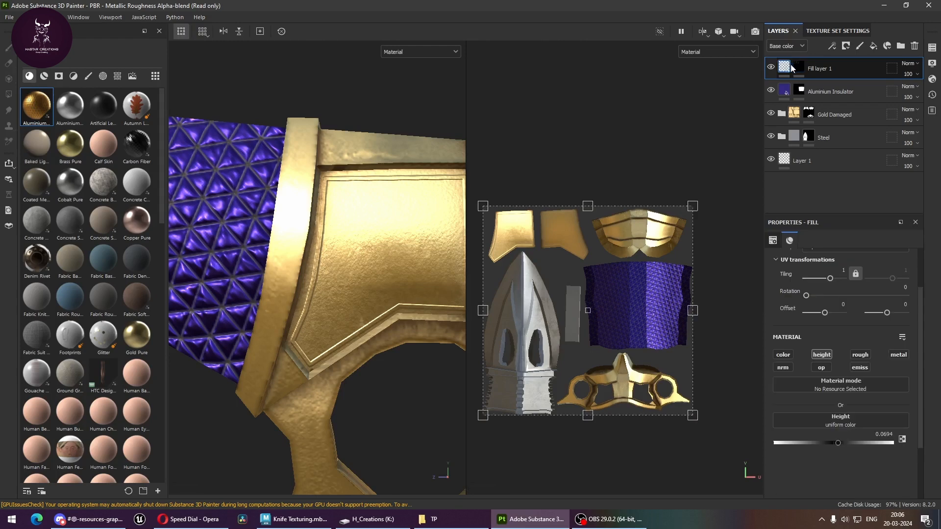
mouse_move(841, 443)
mouse_down()
mouse_move(852, 445)
mouse_move(823, 442)
mouse_up()
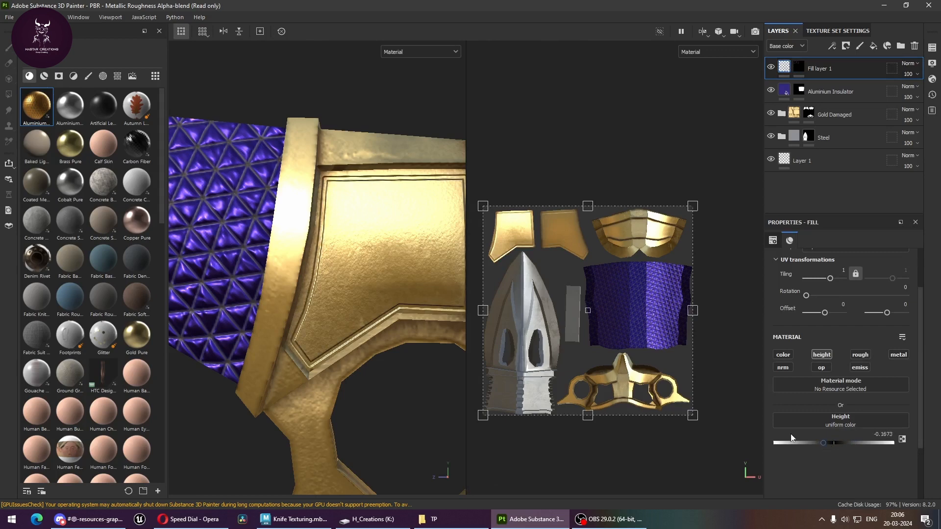
alt+drag(289, 387, 244, 350)
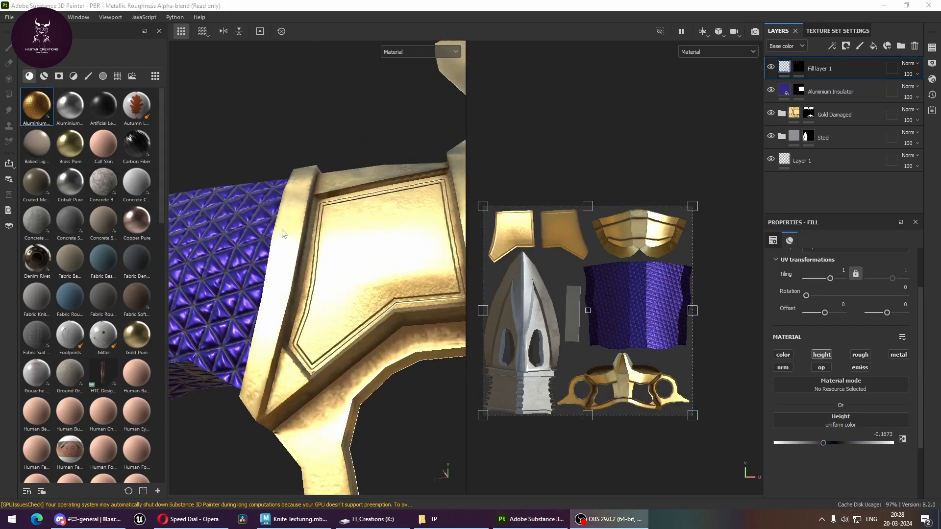
alt+drag(282, 234, 376, 312)
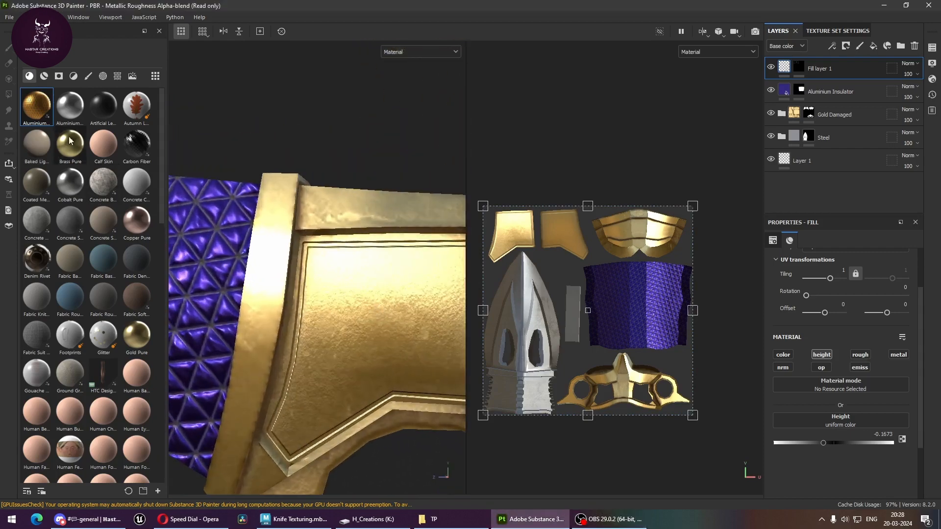
Step: Stamp the stylized circular flower alpha at brush size 8.58 in the middle of the gold panel on the fill layer's mask
click(86, 75)
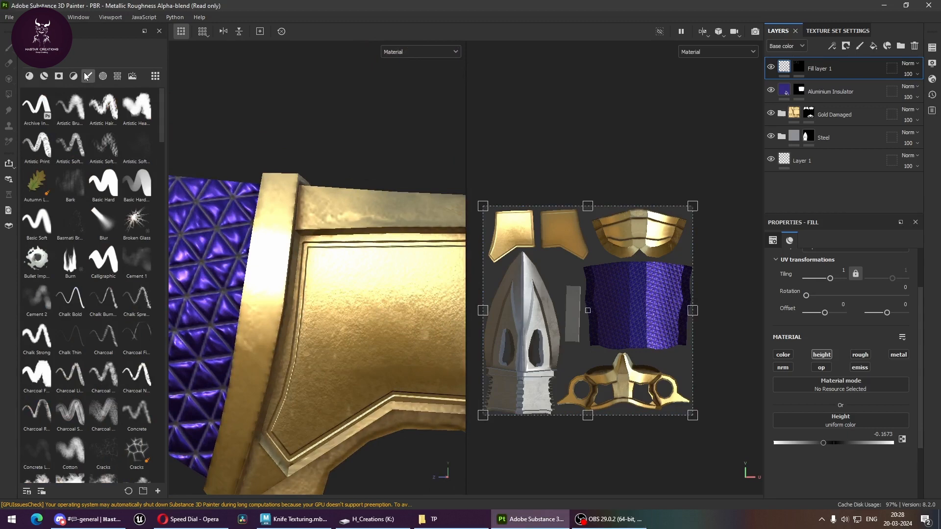
scroll(104, 312, down, 15)
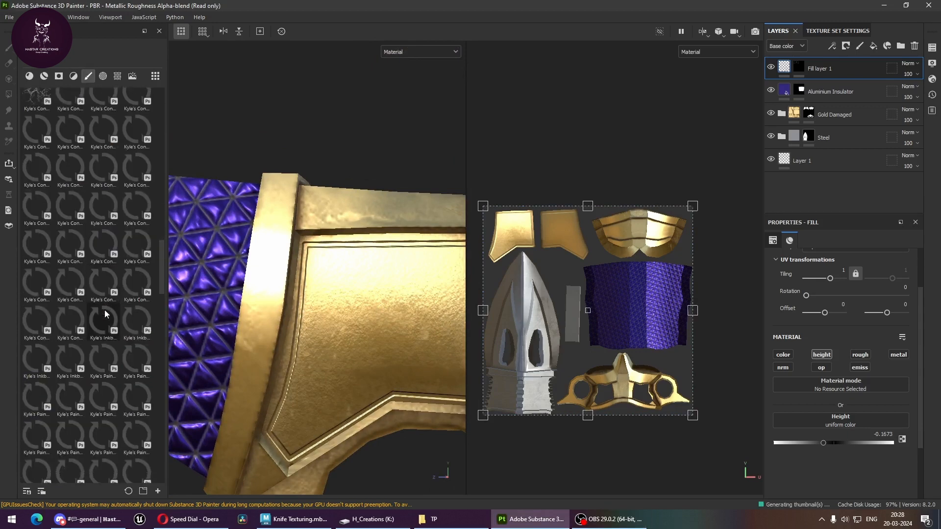
click(103, 76)
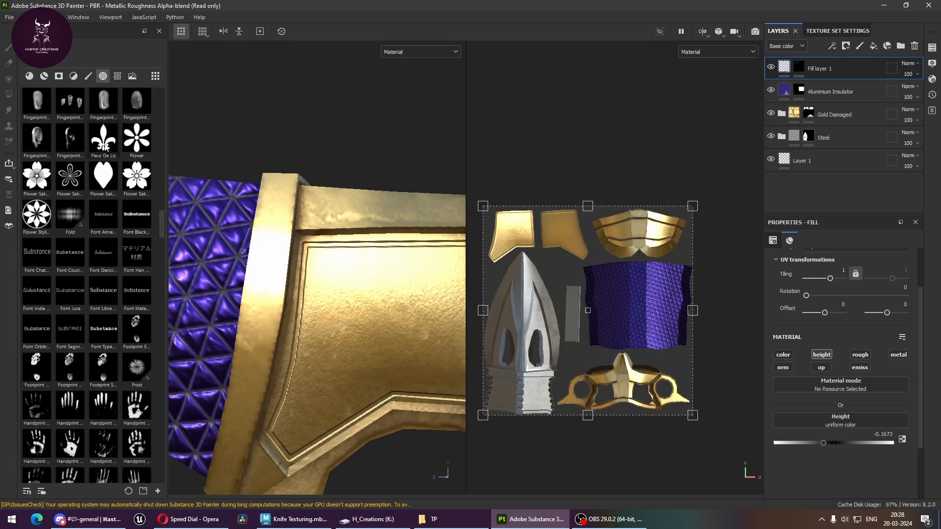
click(44, 215)
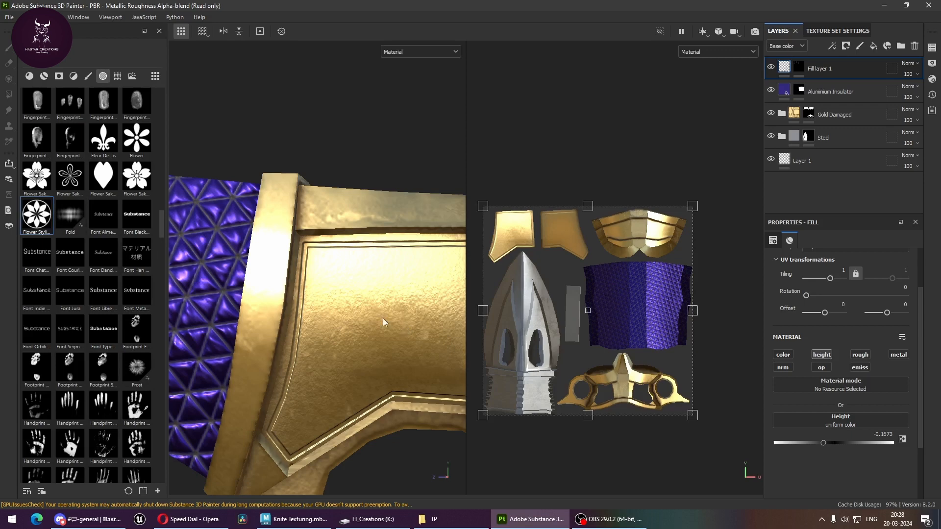
key(1)
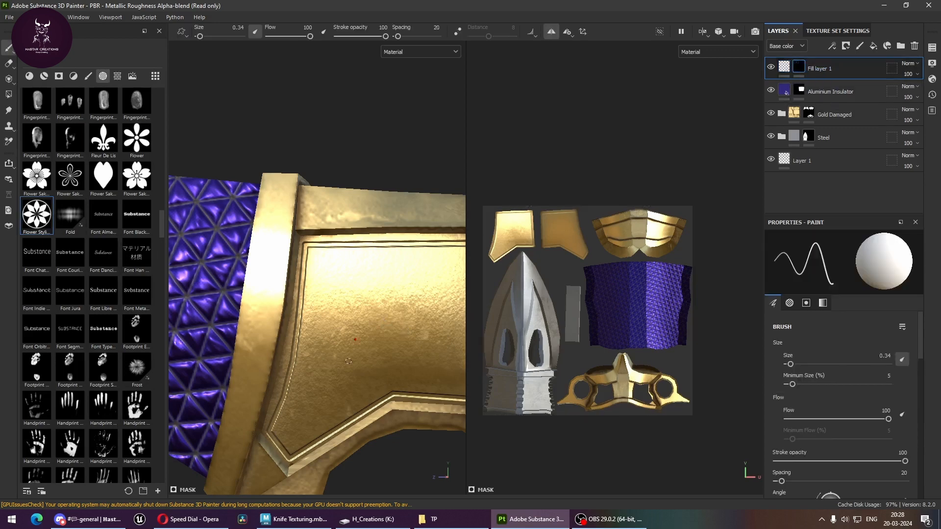
ctrl+right_drag(361, 337, 397, 337)
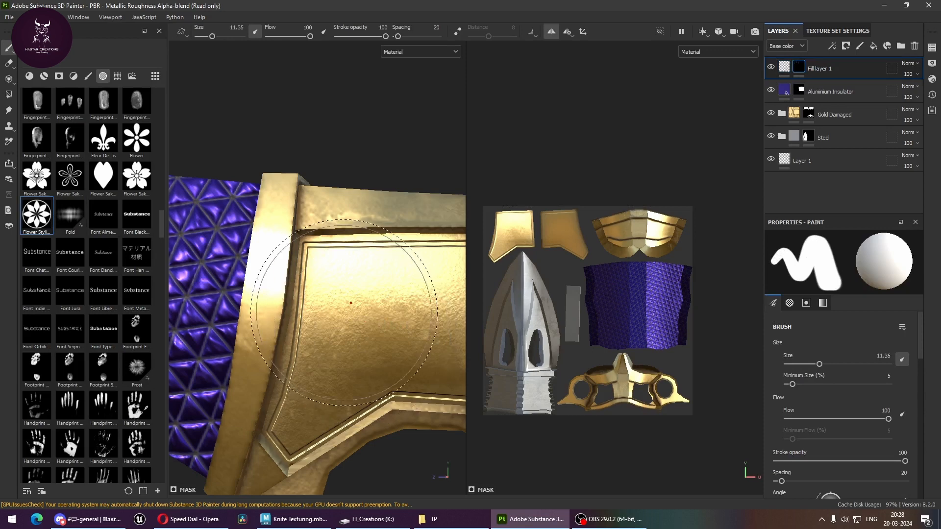
mouse_move(354, 323)
alt+middle_down()
mouse_move(301, 336)
mouse_move(309, 325)
alt+middle_up()
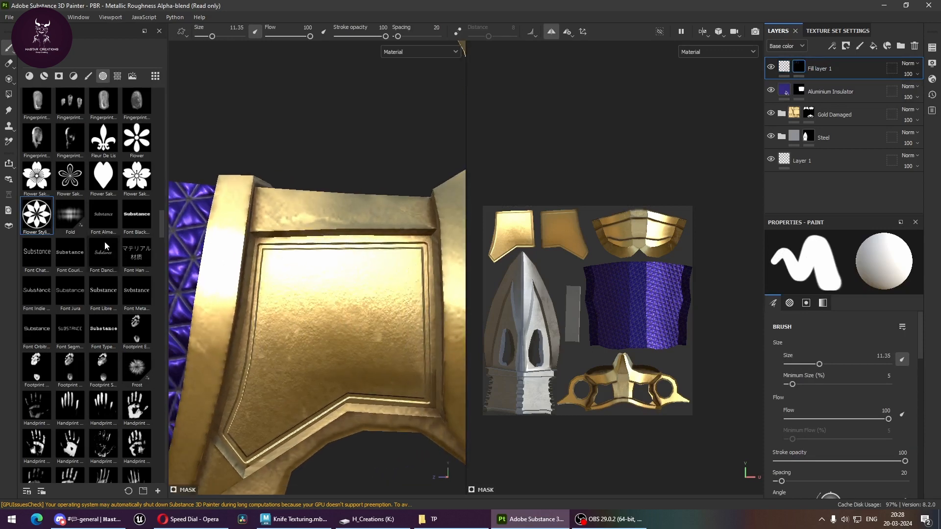
click(49, 218)
ctrl+right_drag(341, 320, 333, 320)
click(341, 321)
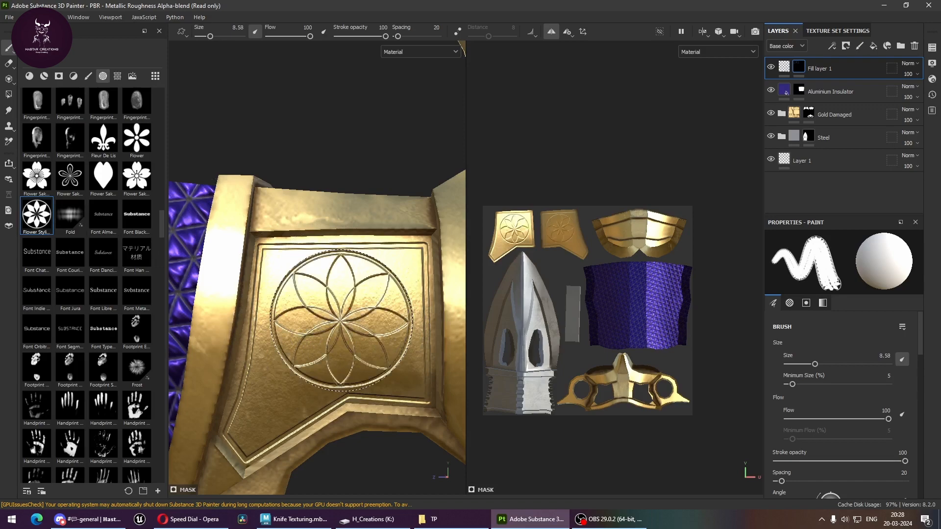
Step: Stamp small Sakura flower alphas in three corners around the circular flower, using size 1.44 for the first and 1.69 for the others
alt+drag(343, 465, 385, 432)
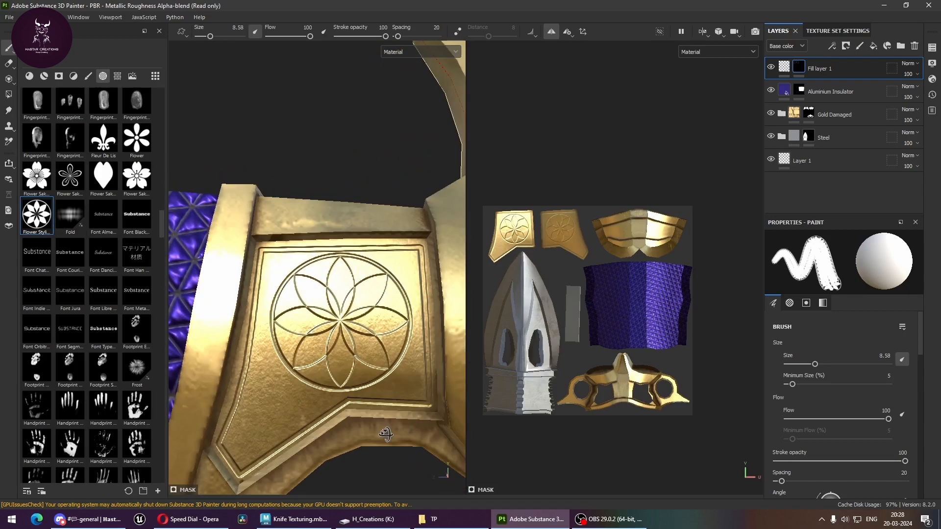
click(41, 179)
mouse_move(386, 260)
ctrl+right_down()
mouse_move(365, 261)
mouse_move(408, 265)
ctrl+right_up()
click(406, 265)
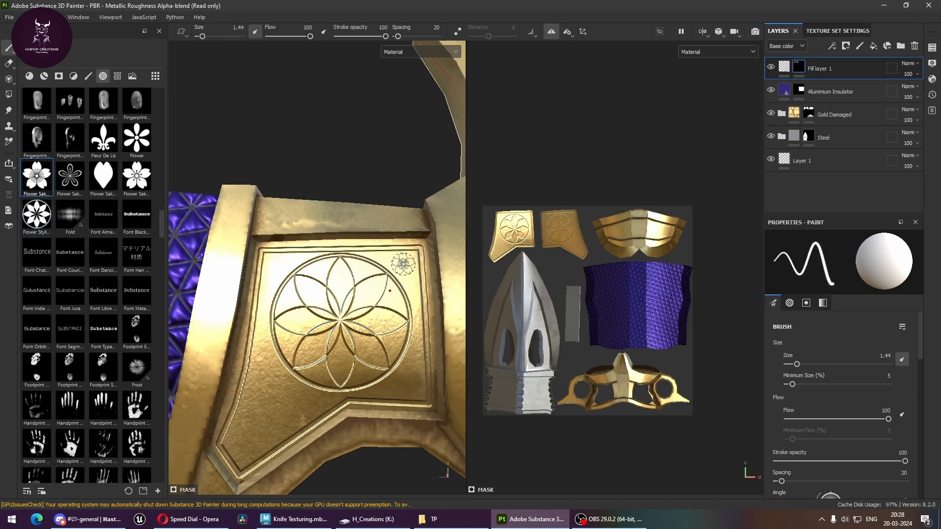
ctrl+right_drag(408, 384, 411, 383)
click(409, 384)
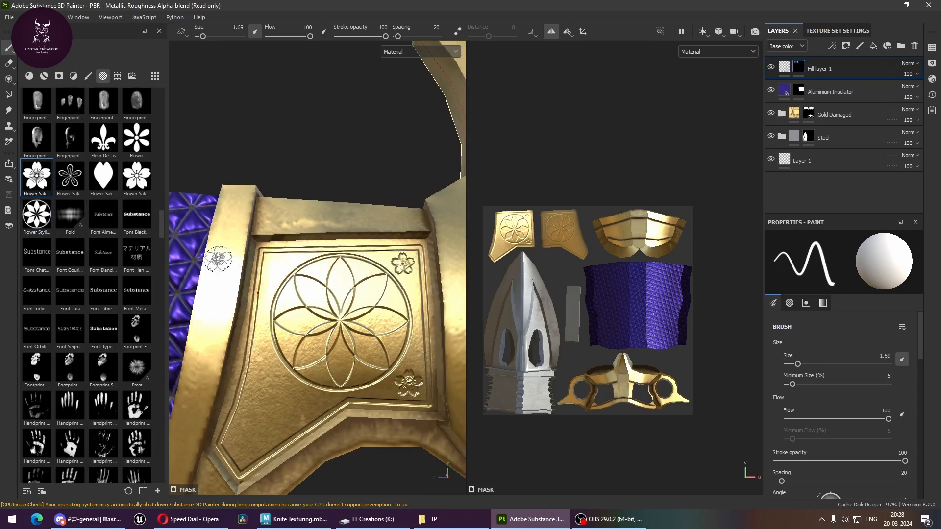
click(277, 265)
Step: Stamp the Fleur De Lis alpha at brush size 3.35 in the gold panel's pointed lower corner
alt+drag(345, 376, 334, 394)
alt+middle_drag(321, 378, 354, 315)
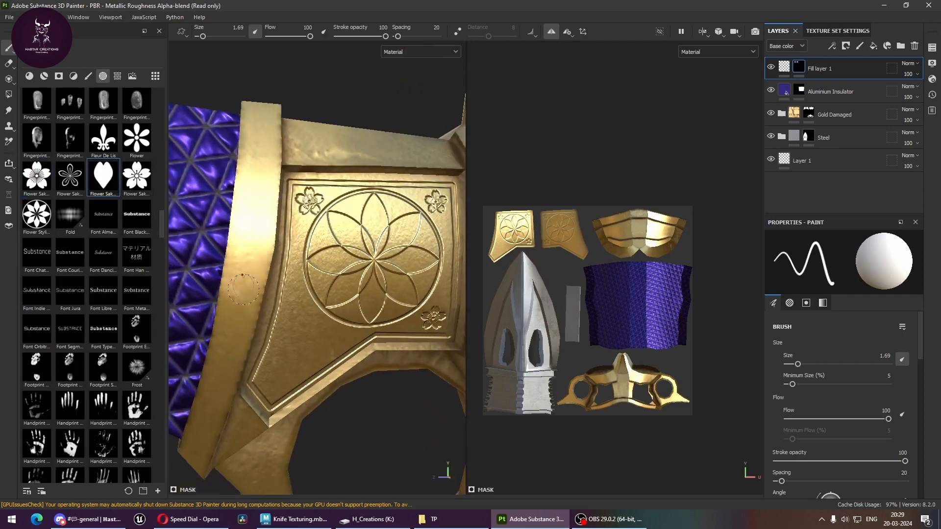
click(104, 138)
mouse_move(307, 341)
ctrl+right_down()
mouse_move(328, 342)
mouse_move(302, 339)
ctrl+right_up()
ctrl+drag(301, 339, 297, 334)
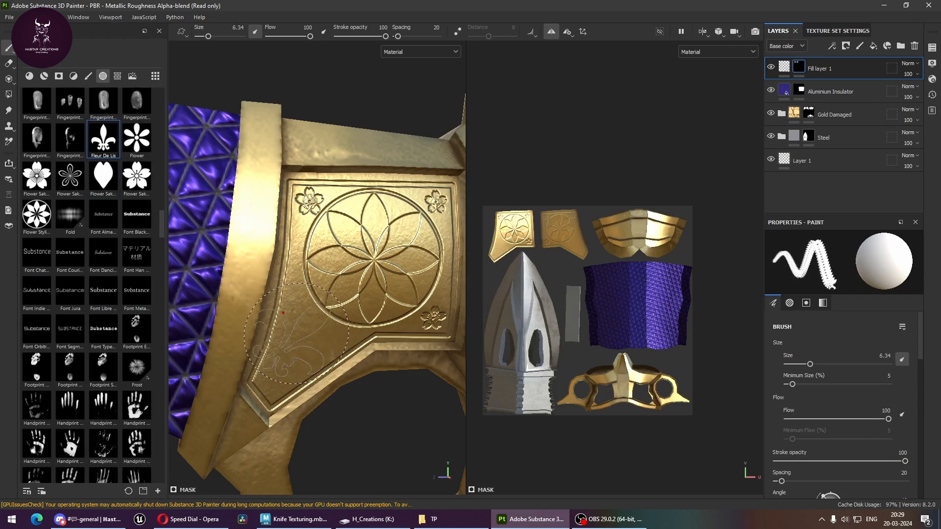
ctrl+right_drag(297, 334, 279, 326)
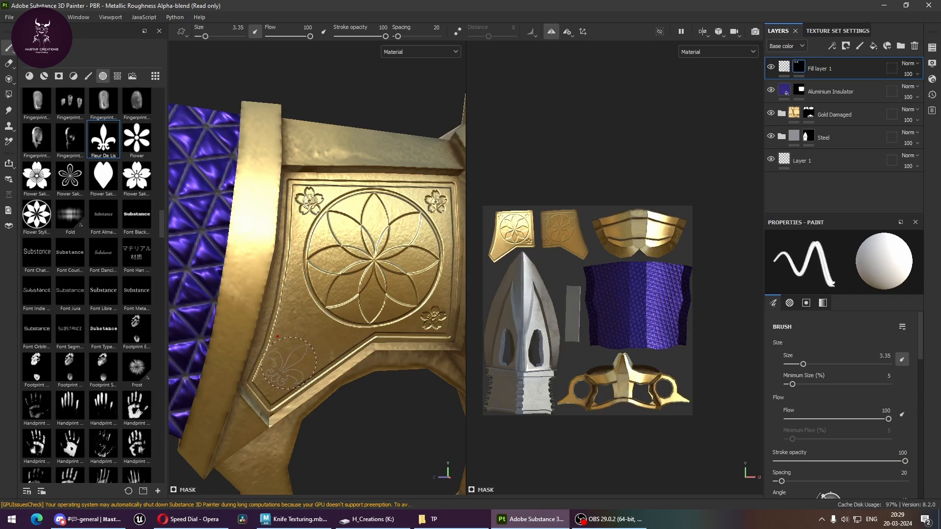
click(282, 368)
Step: Stamp two smaller Fleur De Lis motifs at size 2.47 between the corner motif and the circular flower
ctrl+right_drag(325, 346, 312, 346)
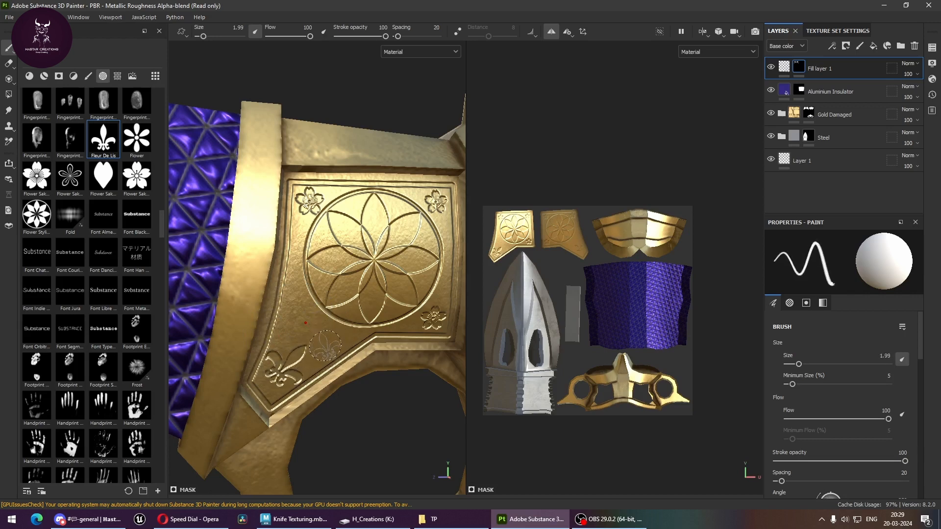
ctrl+right_drag(325, 346, 334, 346)
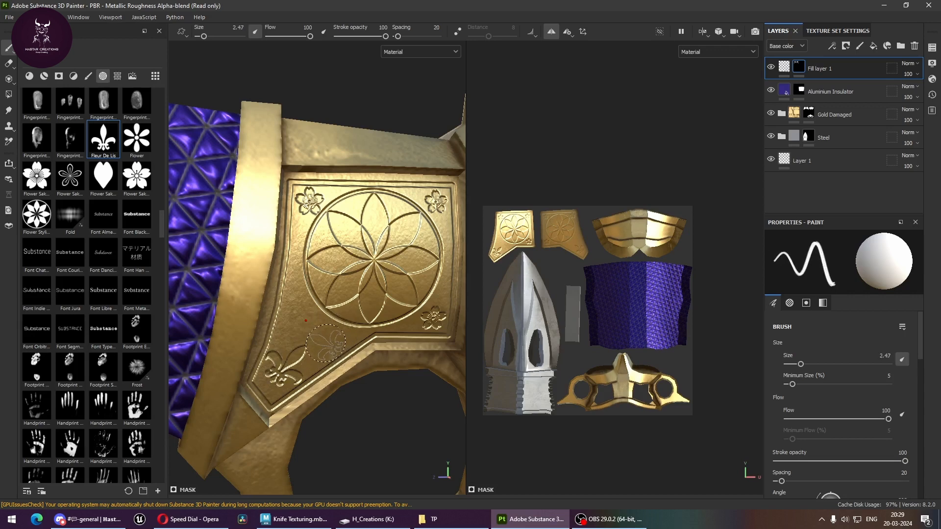
ctrl+drag(326, 341, 325, 340)
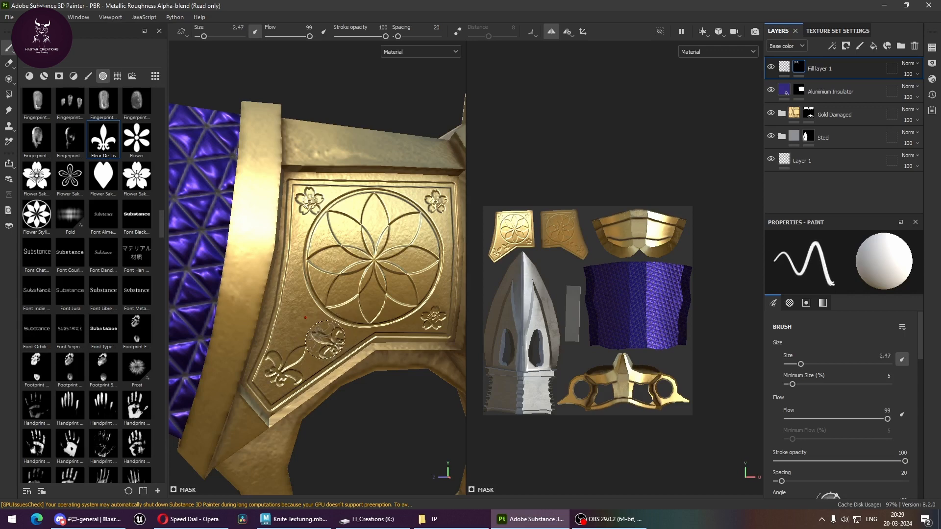
click(296, 323)
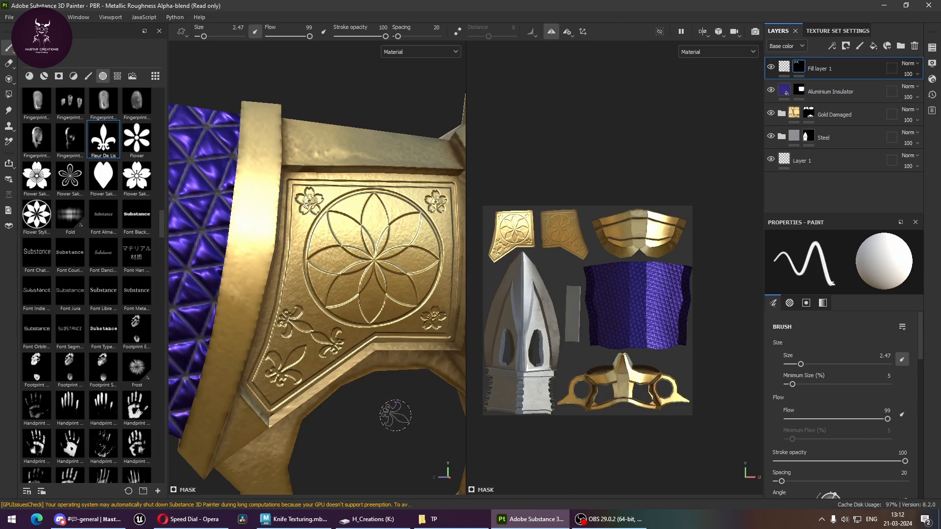
Step: Stamp the human skull alpha at brush size 10.82 in the middle of the notched steel section next to the gold guard
scroll(97, 300, down, 10)
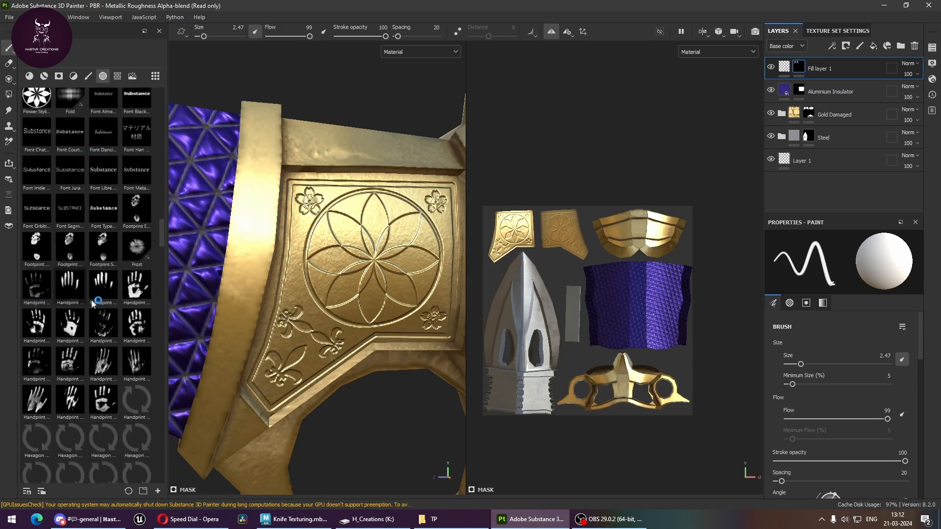
mouse_move(375, 347)
alt+right_down()
mouse_move(418, 338)
mouse_move(295, 296)
alt+right_up()
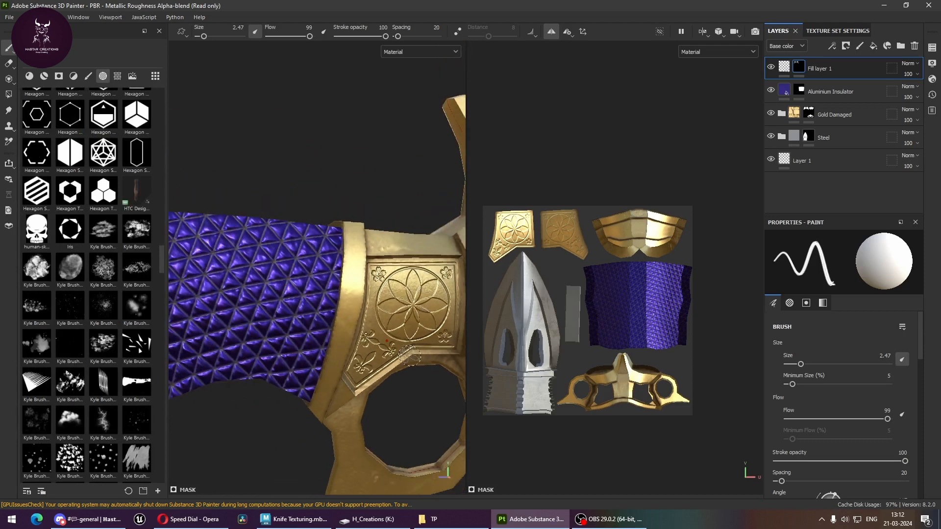
alt+middle_drag(407, 356, 299, 351)
alt+drag(299, 350, 243, 240)
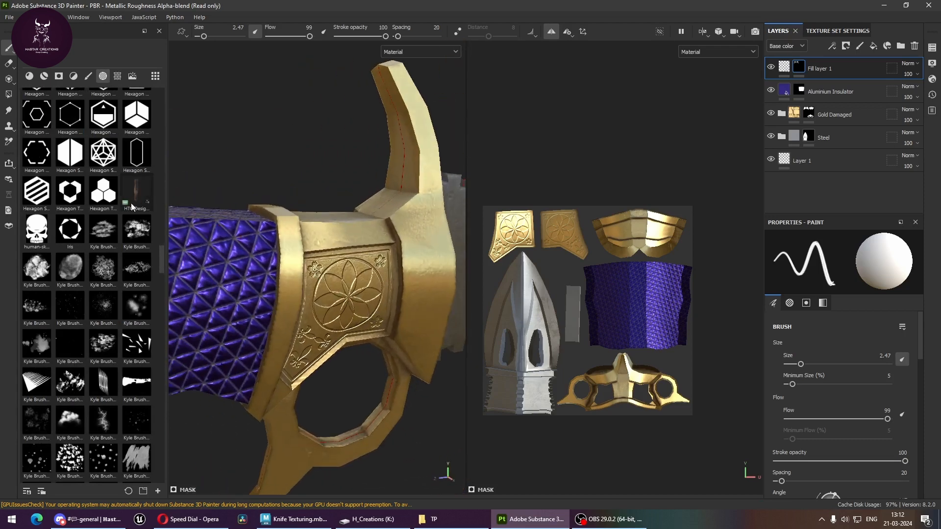
click(46, 231)
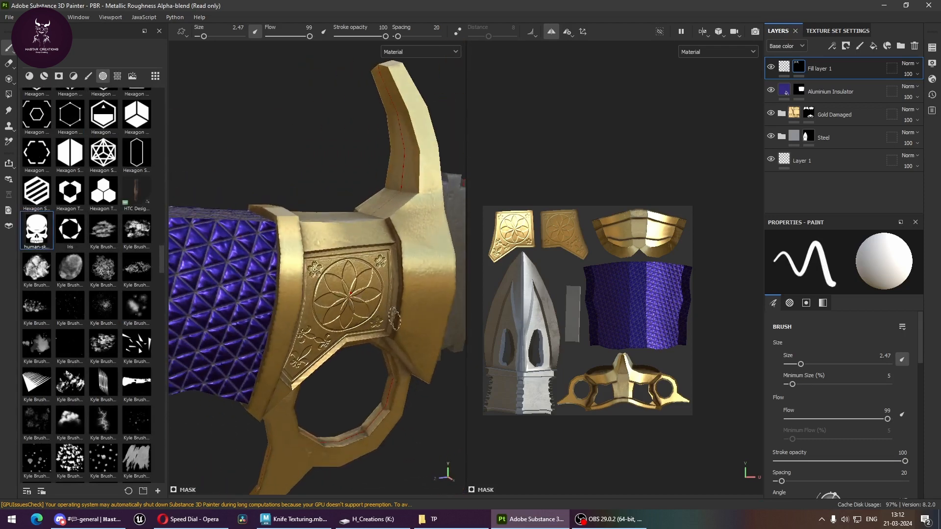
alt+middle_drag(395, 319, 325, 315)
alt+right_drag(326, 315, 385, 324)
mouse_move(353, 271)
ctrl+right_down()
mouse_move(385, 270)
mouse_move(349, 270)
ctrl+right_up()
ctrl+drag(354, 271, 353, 297)
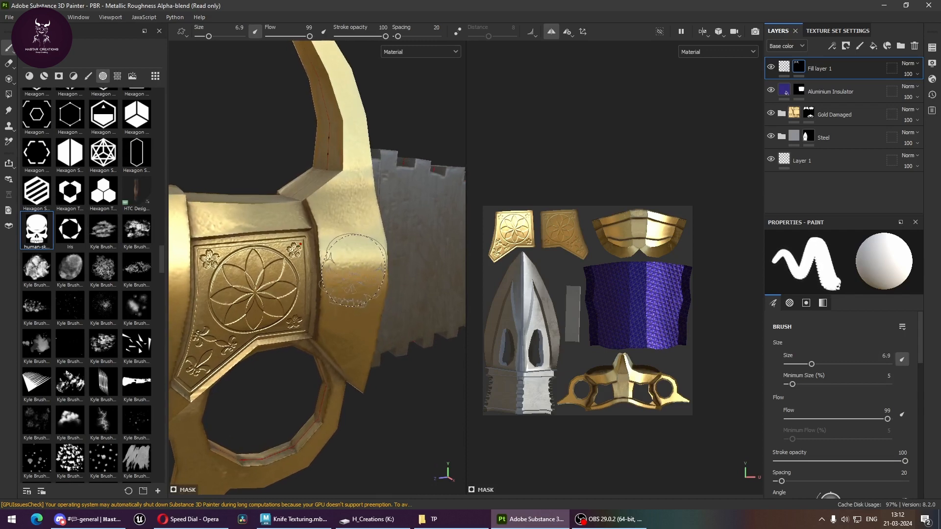
alt+middle_drag(354, 270, 303, 236)
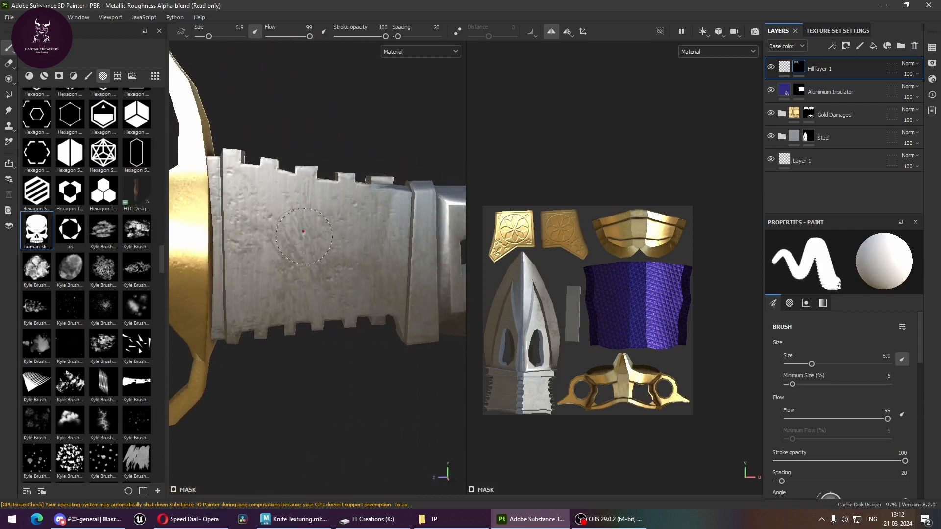
ctrl+right_drag(303, 231, 324, 231)
click(314, 250)
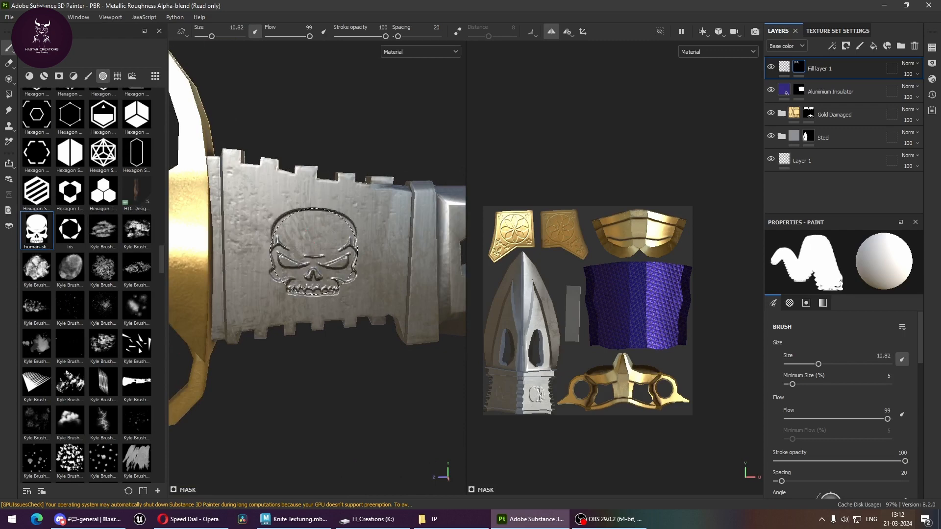
Step: Switch to the Basic Hard brush and reduce its size to 0.59, undoing the oversized test dot
mouse_move(378, 315)
alt+mouse_down()
mouse_move(431, 362)
mouse_move(428, 332)
mouse_move(381, 382)
mouse_move(256, 363)
mouse_move(395, 370)
mouse_move(319, 324)
alt+mouse_up()
scroll(101, 184, up, 10)
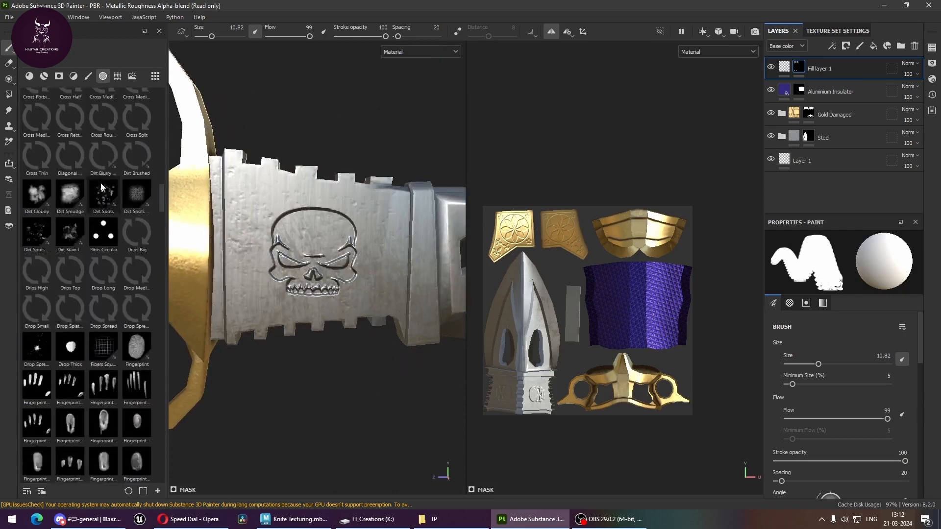
click(88, 76)
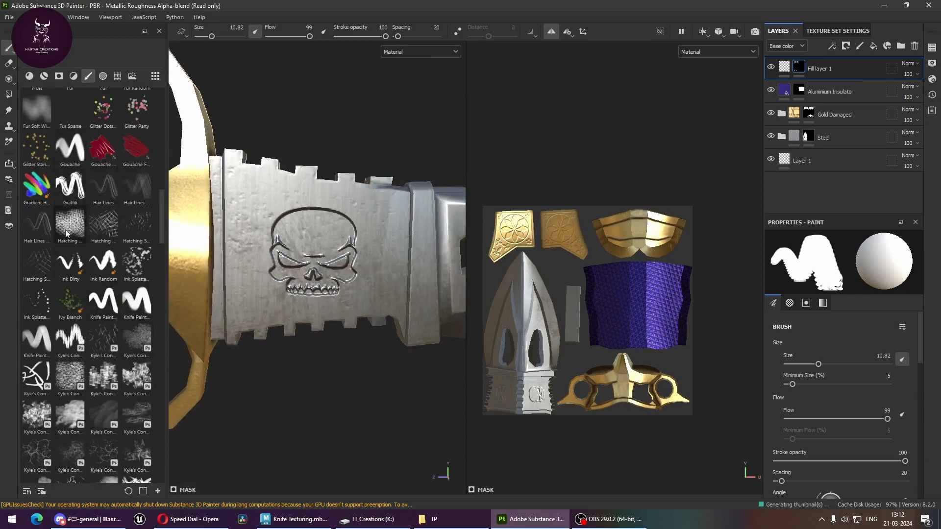
scroll(66, 229, up, 10)
click(102, 184)
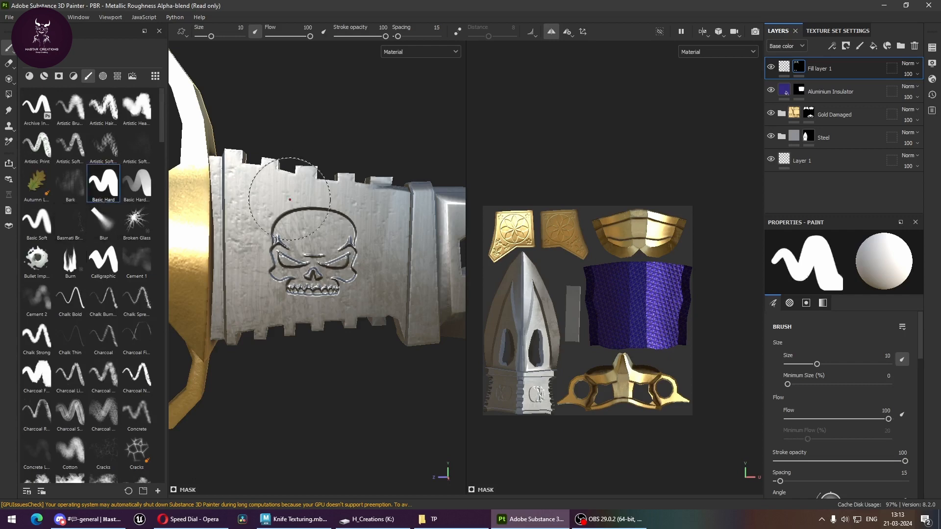
ctrl+right_drag(289, 199, 242, 180)
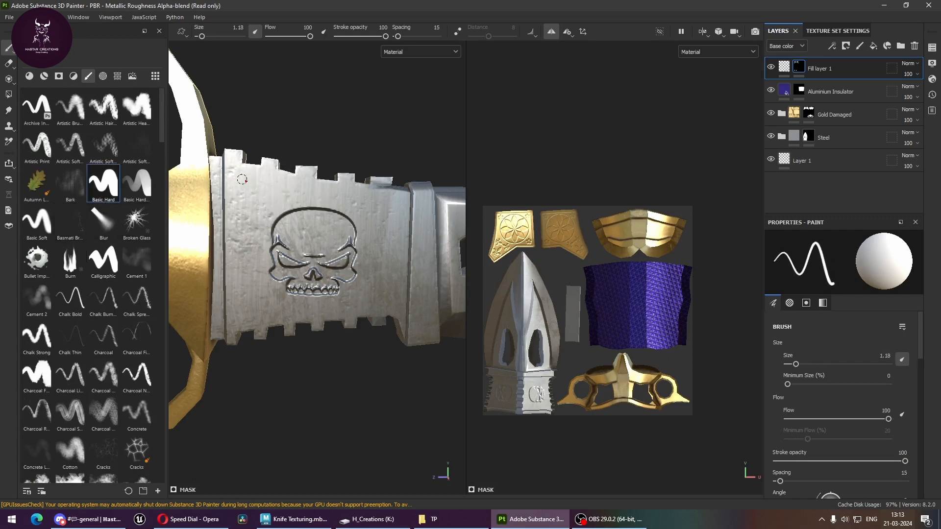
key(ctrl)
key(ctrl)
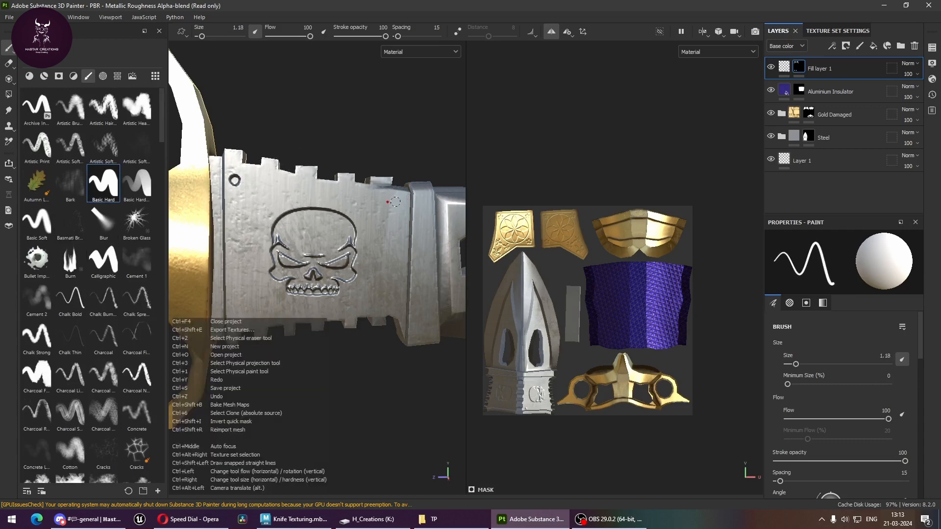
ctrl+right_drag(395, 201, 242, 189)
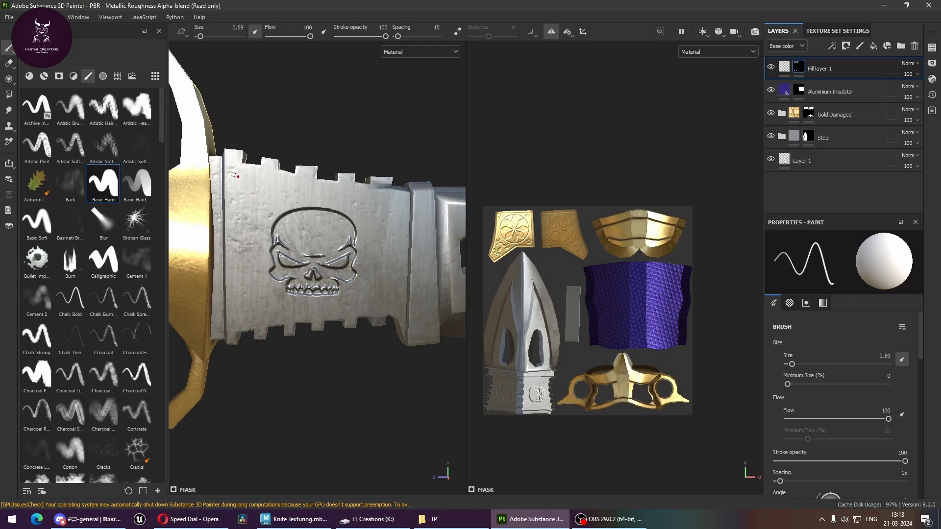
Step: Draw a closed four-sided outline of straight lines around the skull, following the edges of the notched steel section
shift+click(235, 319)
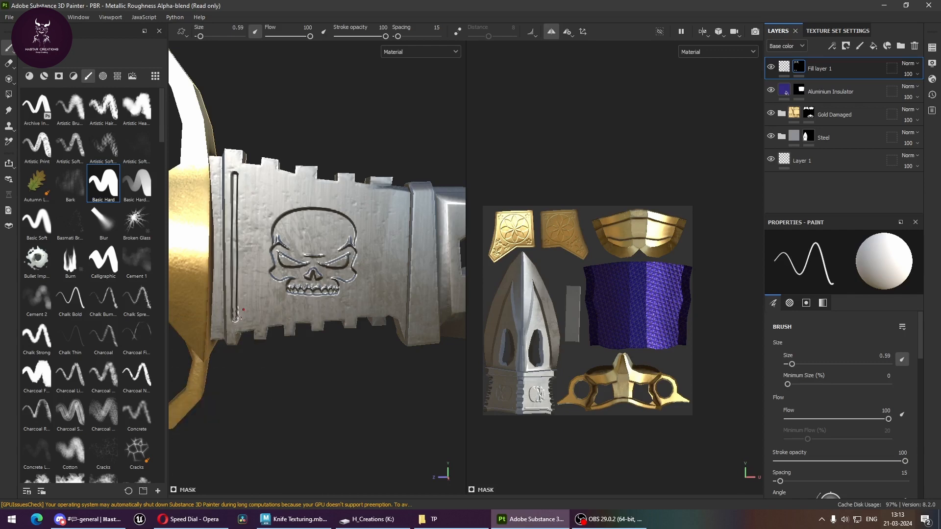
shift+click(402, 306)
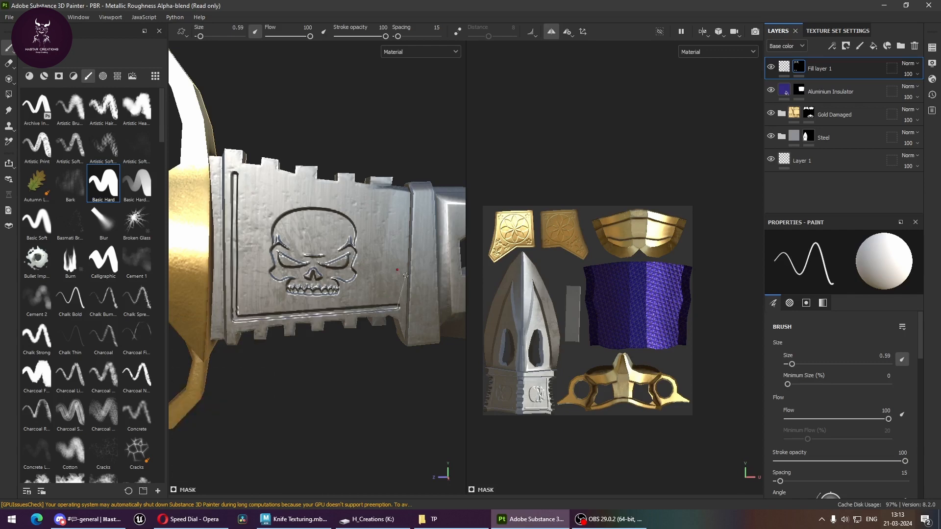
shift+click(401, 198)
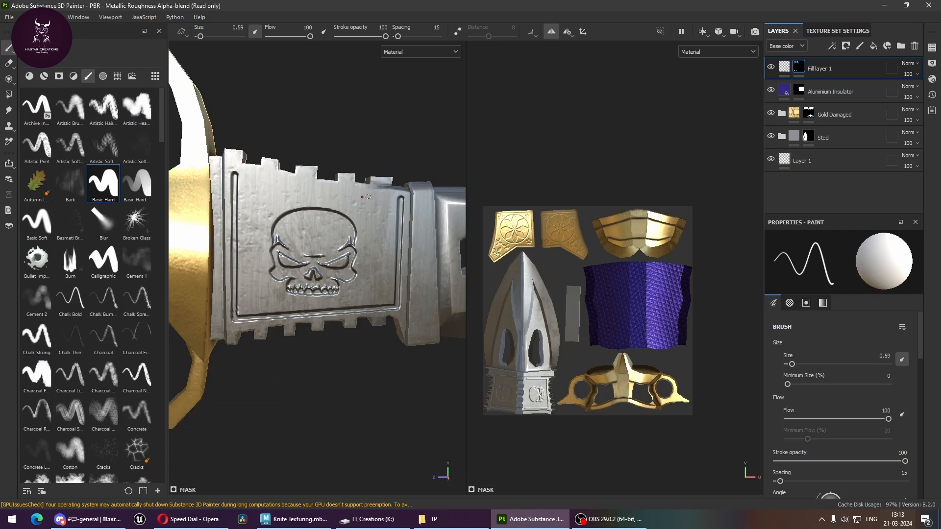
shift+click(235, 174)
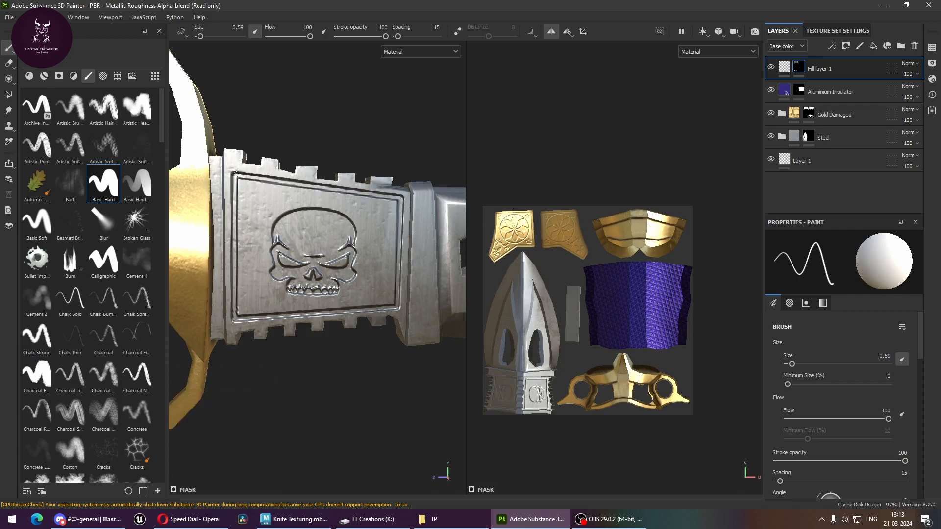
Step: Stamp the diagonal crossed-bones alpha at size 4.14 in the upper blade-side corner of the frame around the skull
alt+drag(414, 269, 306, 211)
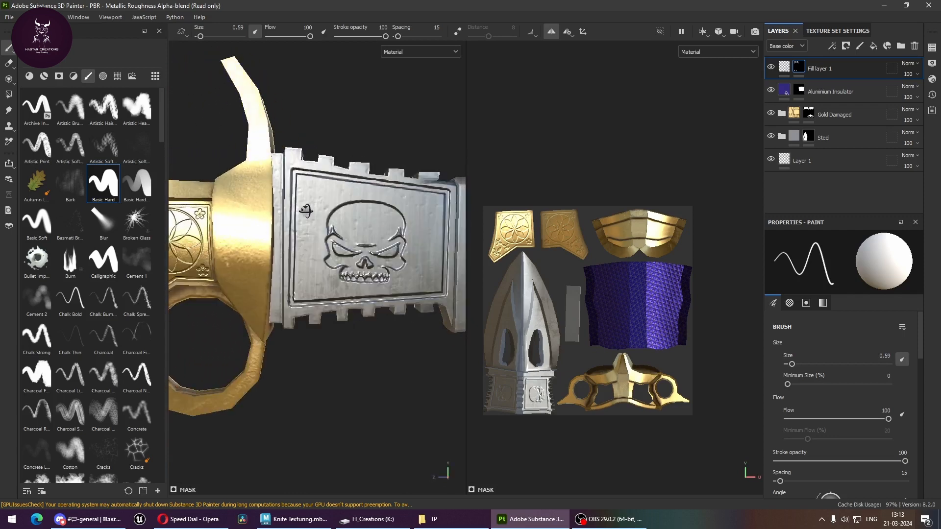
click(103, 79)
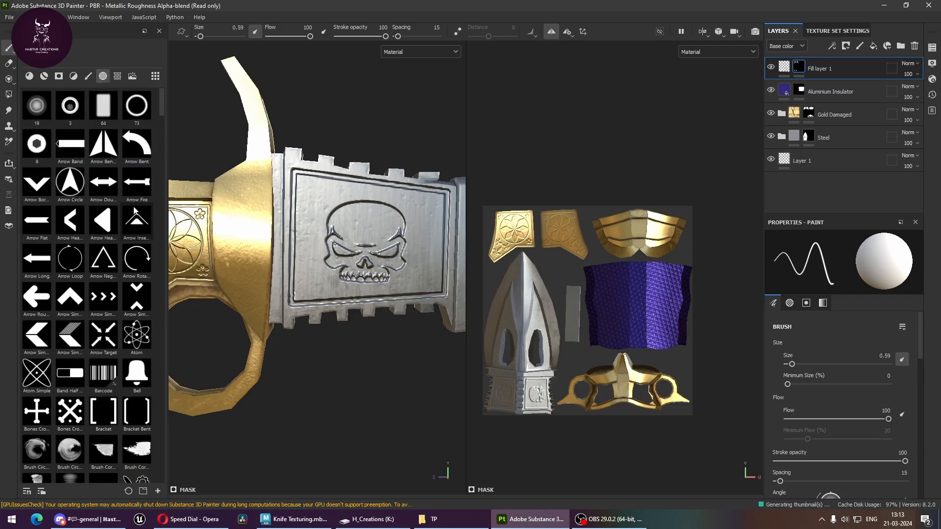
scroll(117, 329, down, 5)
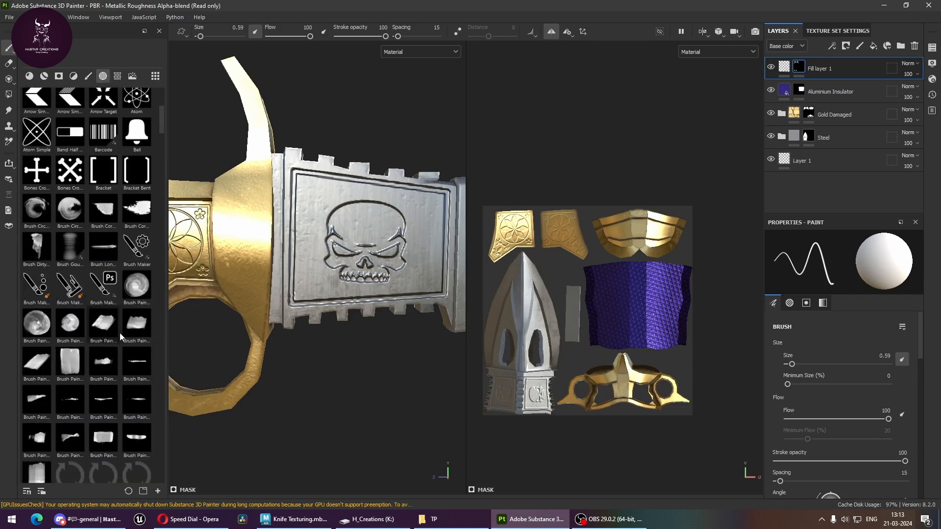
click(71, 171)
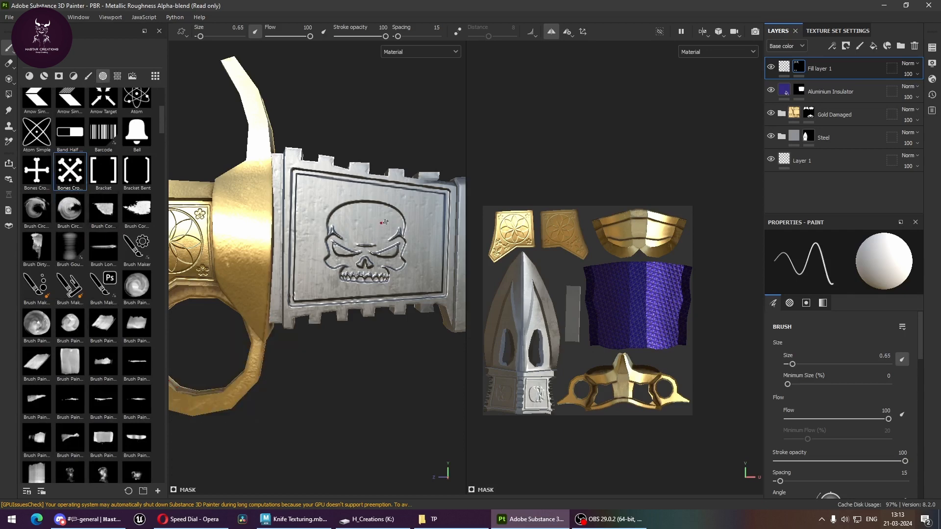
mouse_move(386, 222)
ctrl+right_down()
mouse_move(424, 222)
mouse_move(401, 222)
ctrl+right_up()
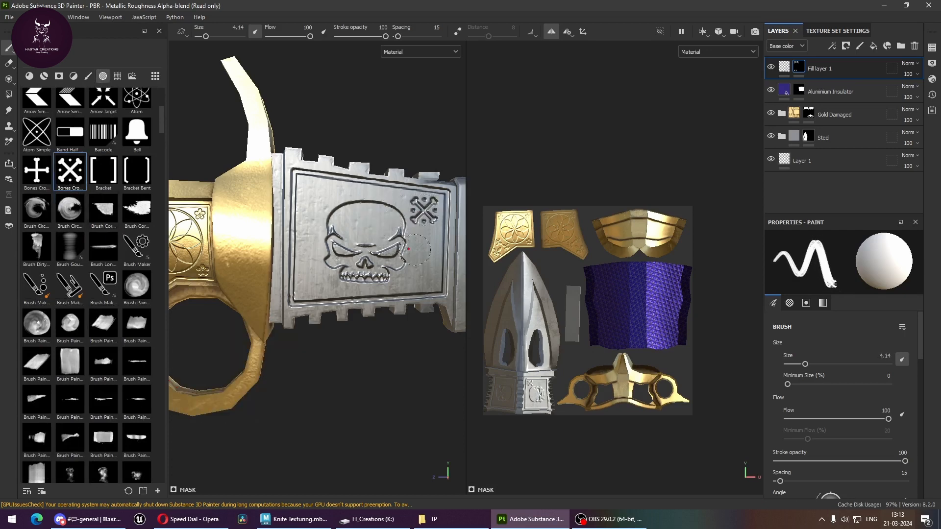
alt+drag(417, 311, 388, 313)
alt+middle_drag(320, 269, 345, 260)
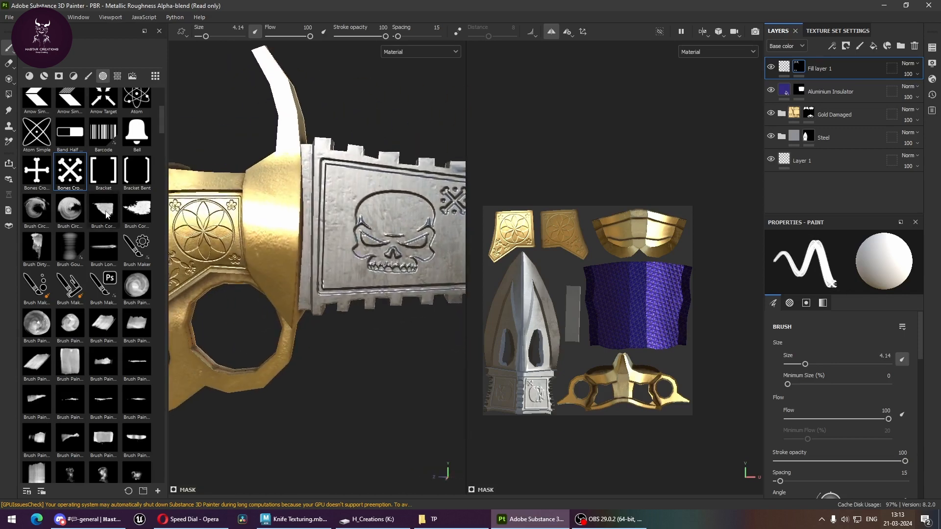
scroll(107, 214, down, 10)
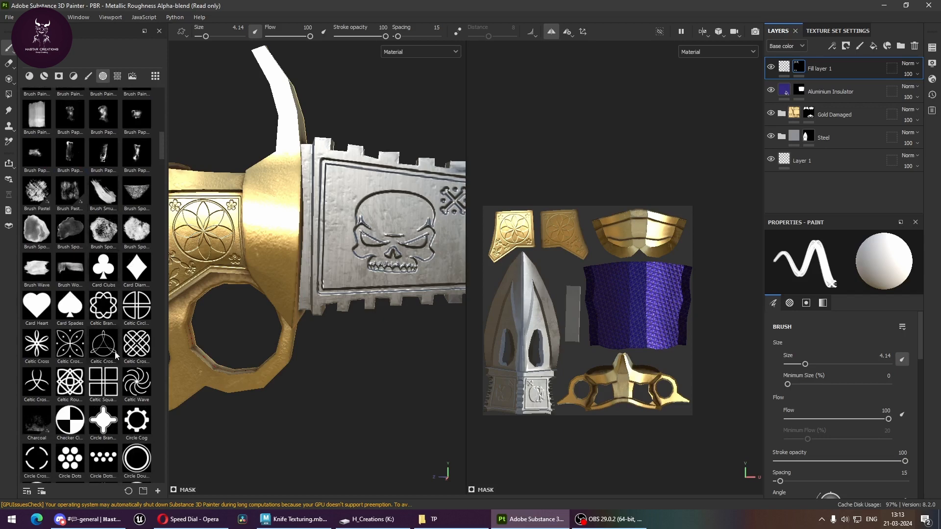
click(134, 275)
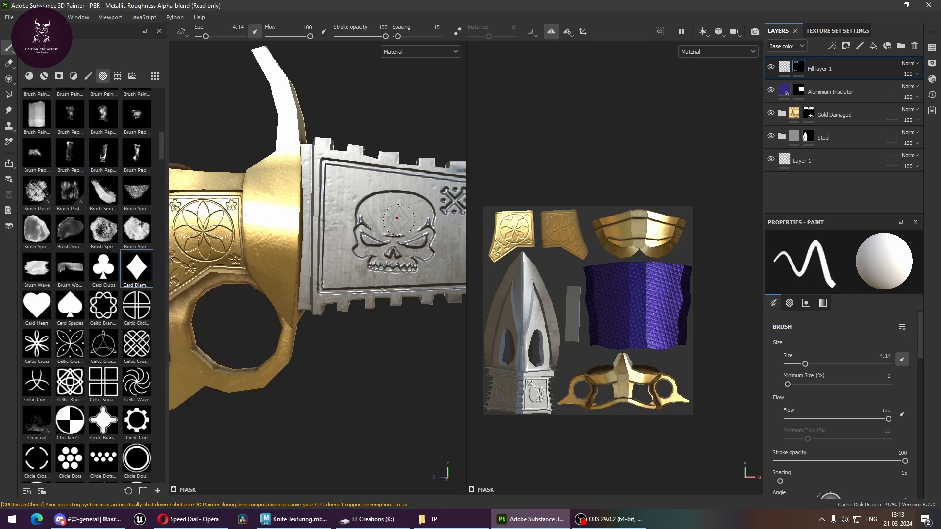
ctrl+right_drag(398, 218, 392, 217)
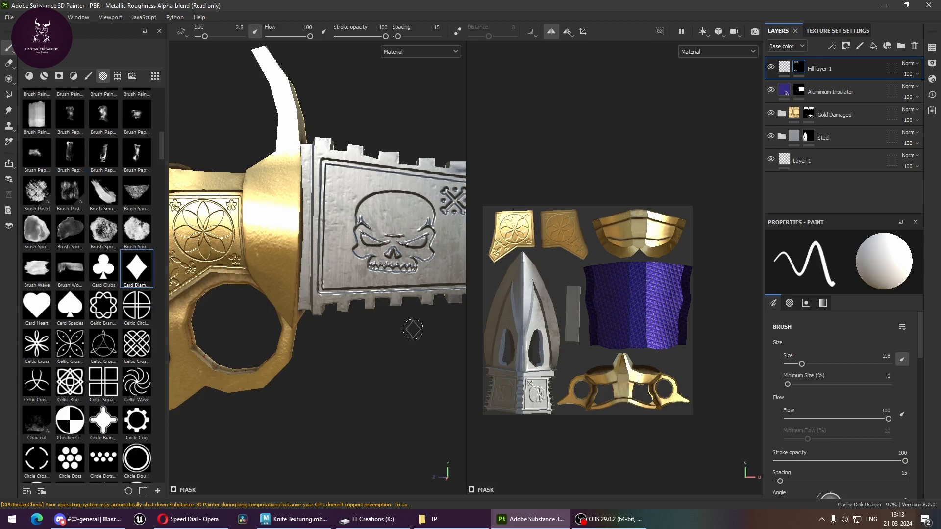
alt+drag(399, 203, 379, 283)
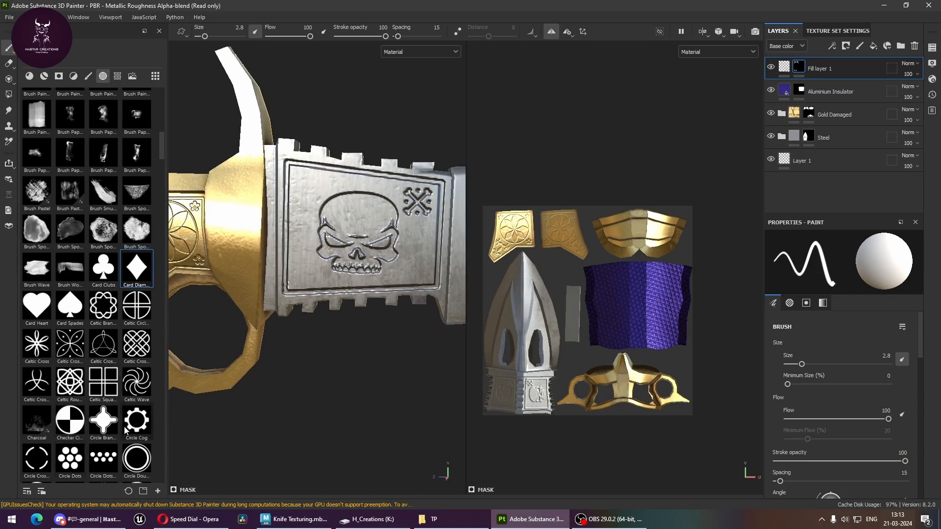
Step: Stamp the broken coffee-circle alpha at brush size 16.46 around the skull so its arcs encircle it
scroll(87, 401, down, 7)
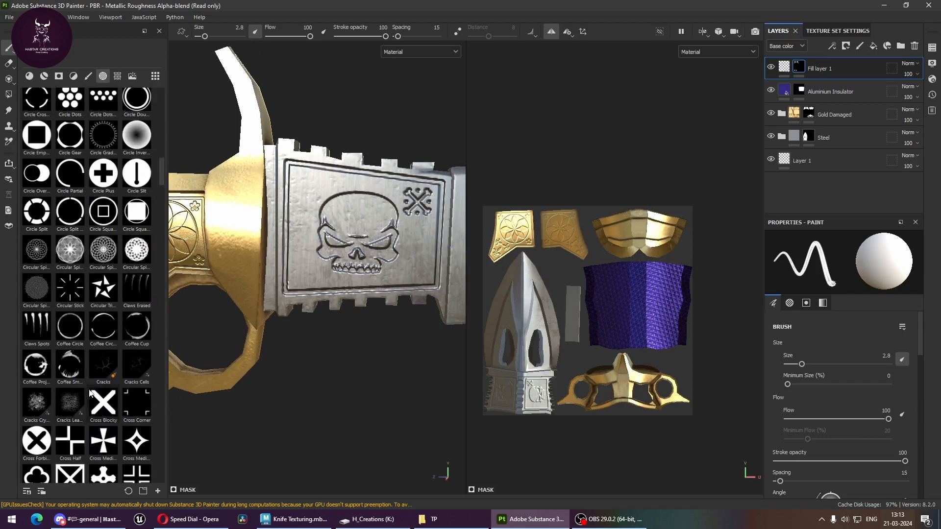
click(112, 329)
mouse_move(350, 216)
ctrl+right_down()
mouse_move(396, 216)
mouse_move(350, 233)
ctrl+right_up()
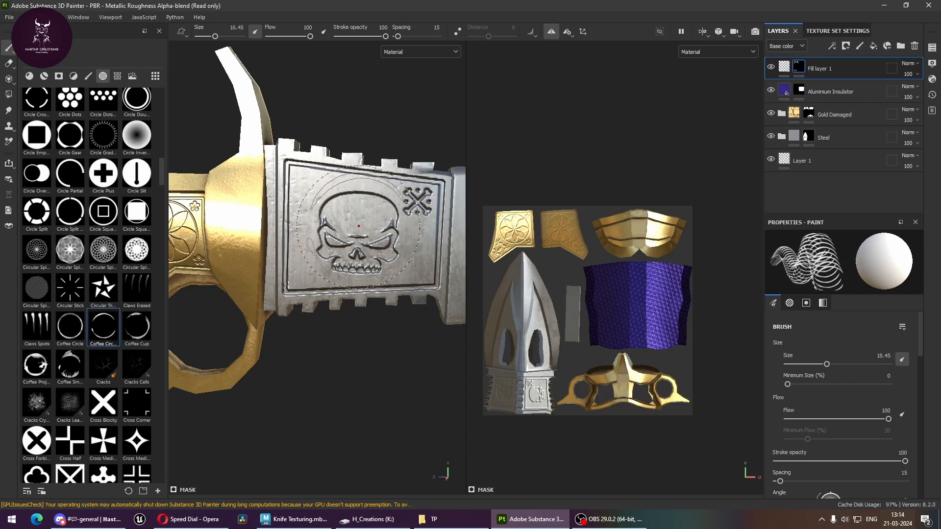
ctrl+drag(359, 226, 359, 230)
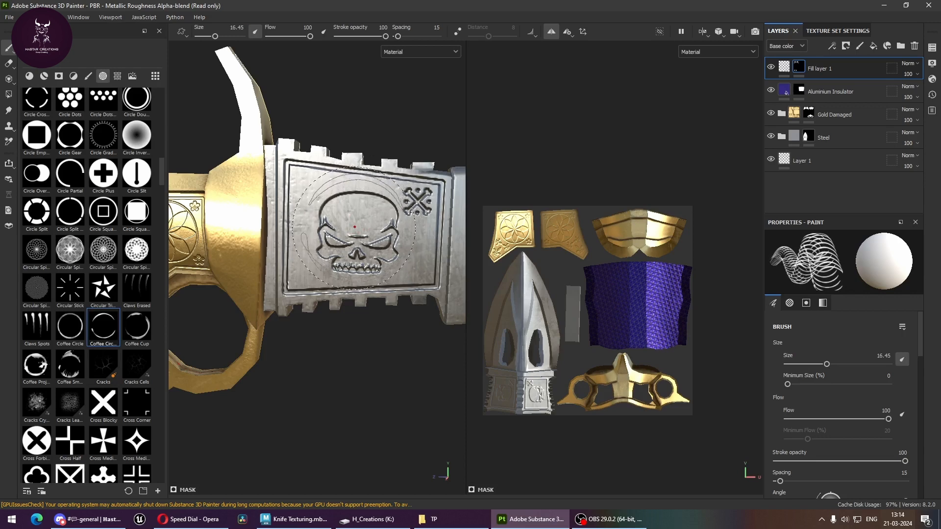
ctrl+right_drag(354, 227, 356, 229)
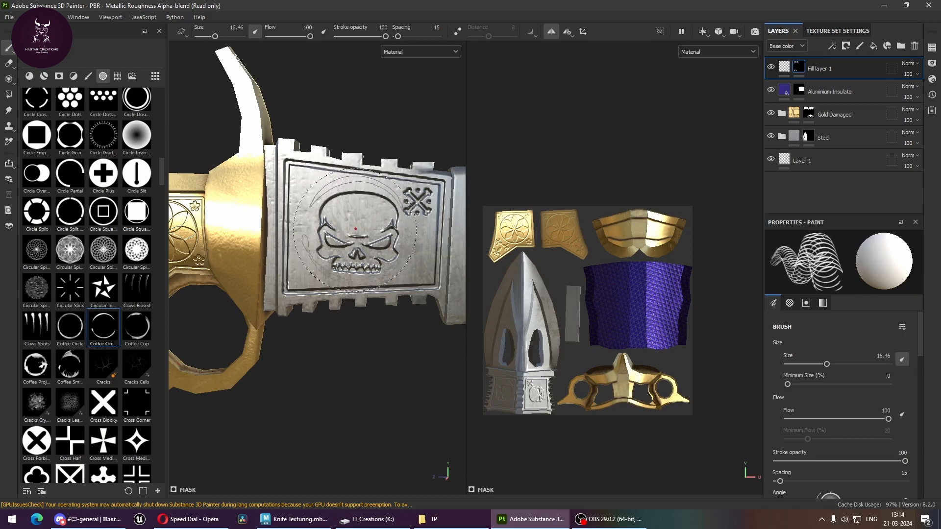
click(359, 229)
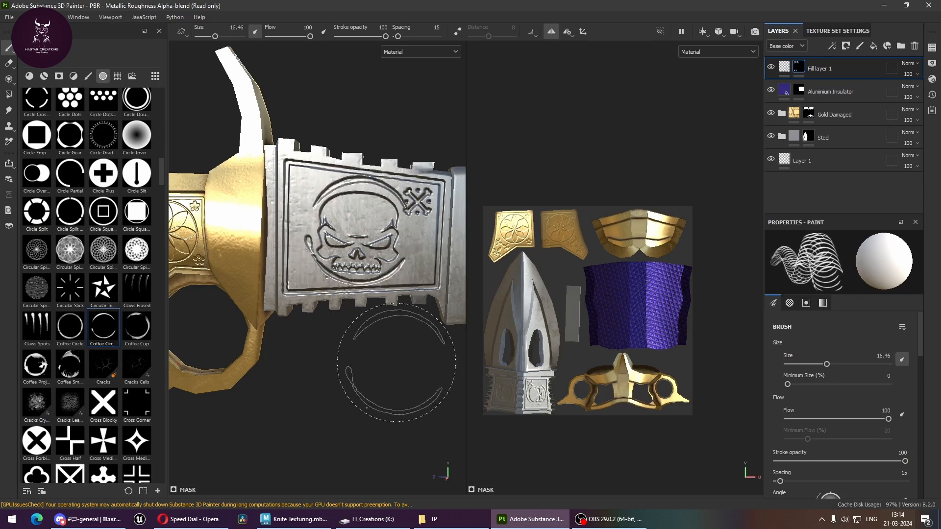
mouse_move(368, 360)
alt+mouse_down()
mouse_move(363, 347)
mouse_move(385, 330)
mouse_move(386, 338)
alt+mouse_up()
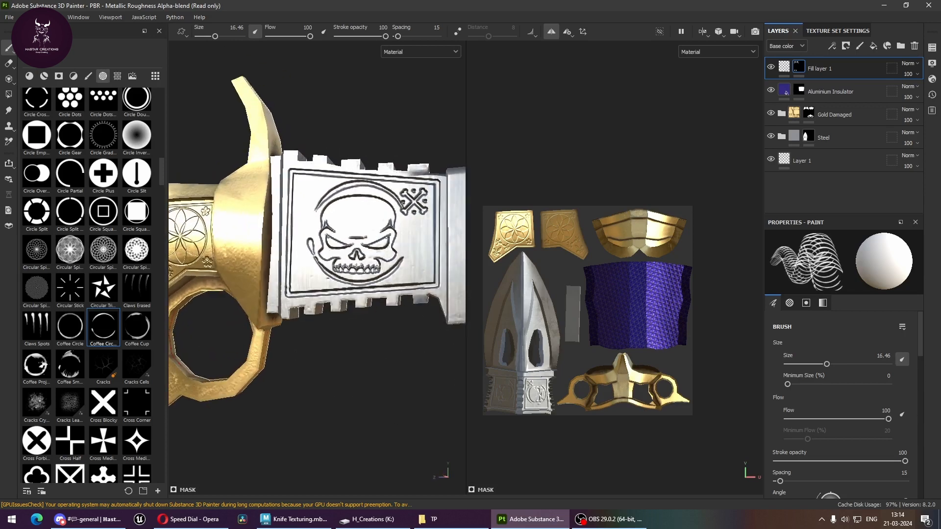
Step: Stamp the four-pointed star cross alpha at size 2.82 in the lower blade-side corner of the skull's frame
scroll(106, 341, down, 3)
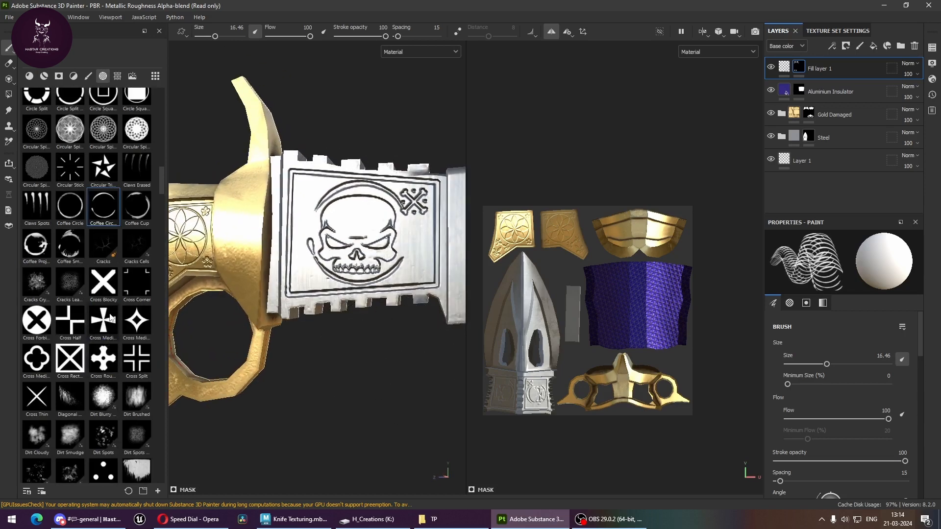
click(143, 323)
key(bracketleft)
key(bracketleft)
key(bracketleft)
key(bracketleft)
key(bracketleft)
key(bracketleft)
key(bracketleft)
key(bracketleft)
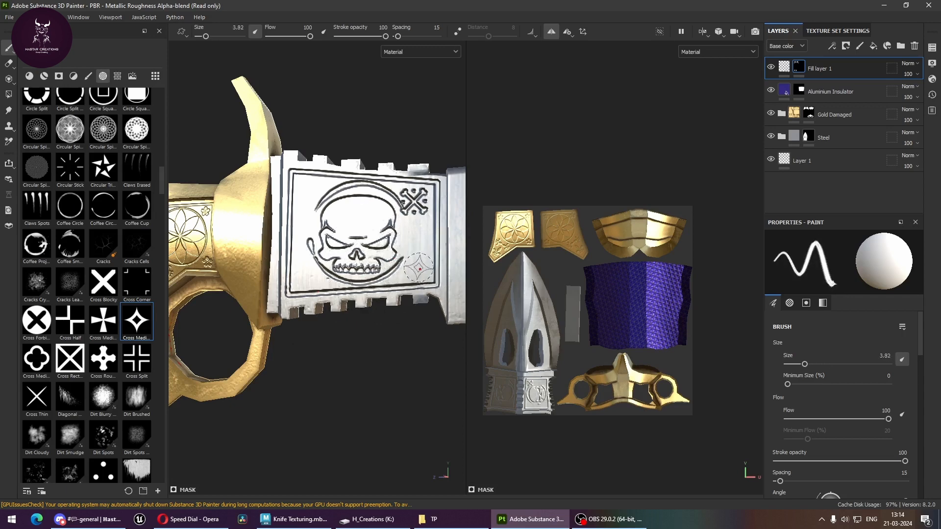
key(bracketleft)
key(bracketleft)
key(bracketleft)
key(bracketleft)
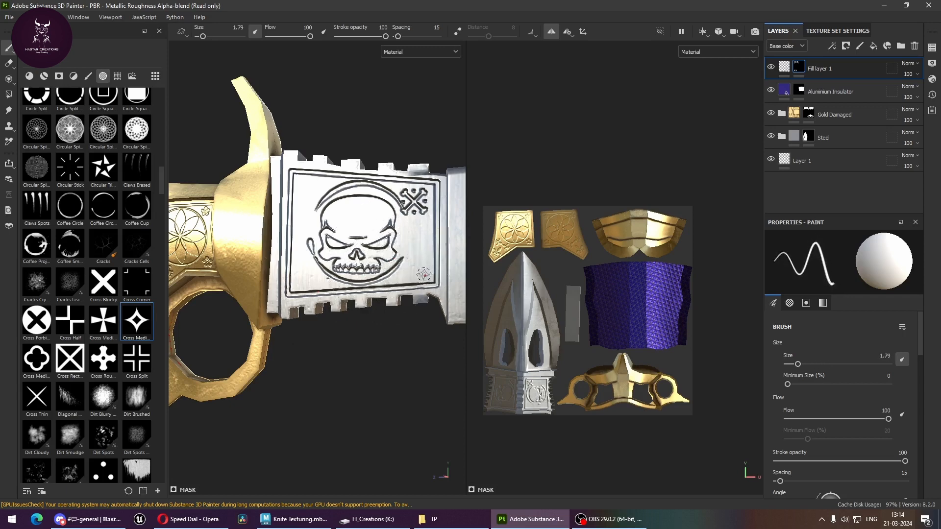
alt+drag(417, 364, 395, 350)
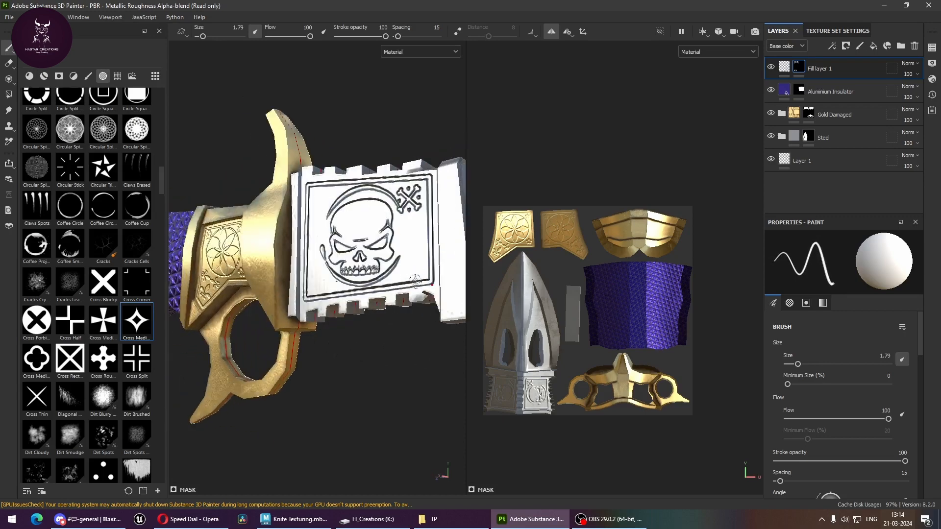
key(bracketright)
key(bracketright)
Step: Examine the engraved steel section and the adjoining blade from several angles
alt+drag(413, 304, 415, 373)
alt+middle_drag(415, 371, 263, 337)
alt+drag(340, 366, 342, 343)
alt+middle_drag(343, 343, 248, 316)
alt+drag(248, 315, 472, 307)
alt+middle_drag(473, 306, 522, 300)
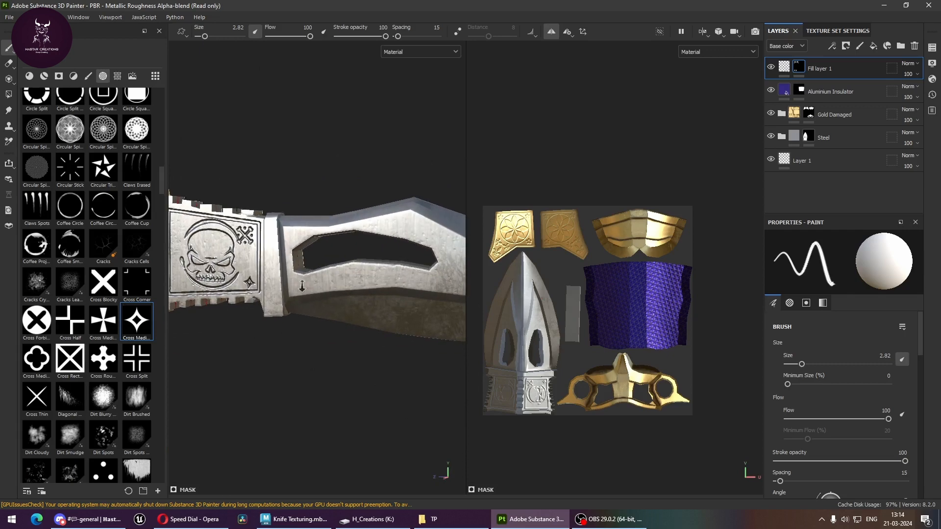
alt+right_drag(212, 277, 328, 307)
alt+drag(328, 306, 342, 292)
alt+middle_drag(341, 292, 371, 302)
Step: Search the alphas for "sig" and select the Text Area alpha
scroll(144, 236, up, 10)
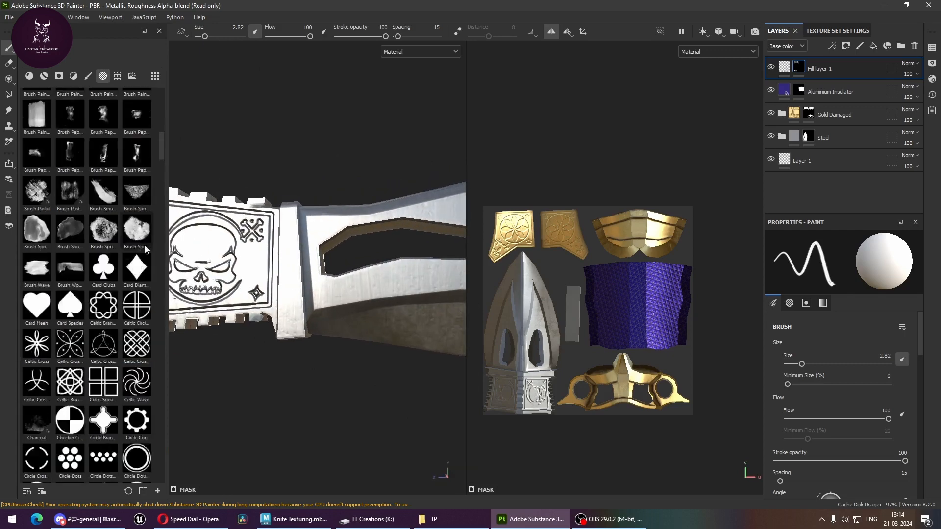
click(85, 64)
text(sig)
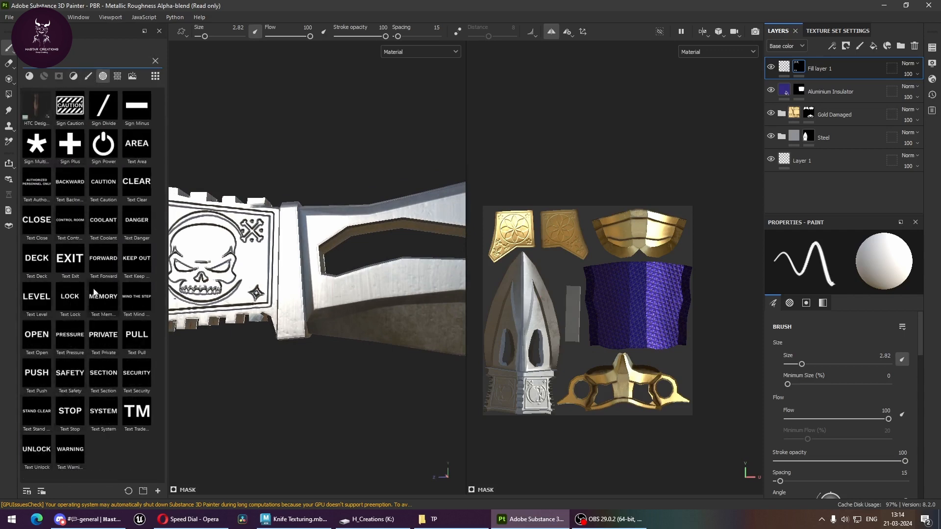
click(137, 146)
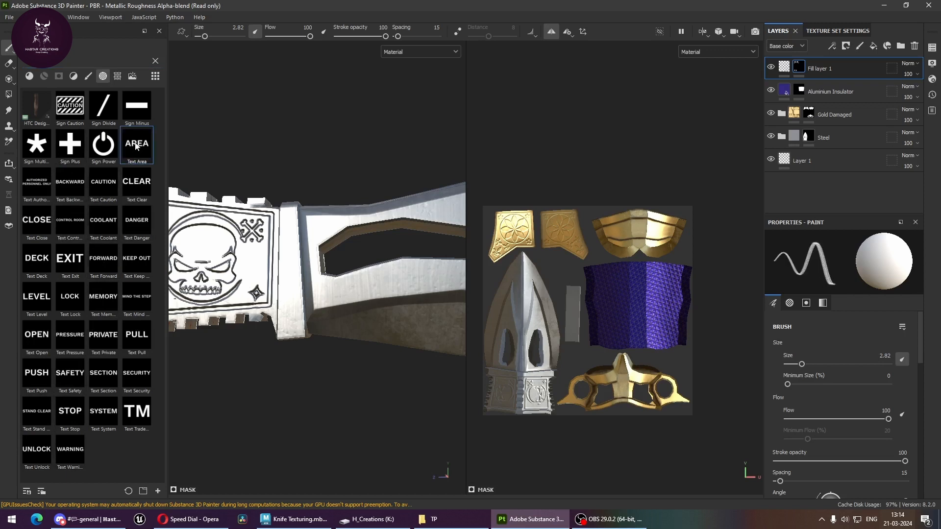
Step: Look for a way to change the alpha's text in the brush settings, trying Text Authorized Personnel Only as well
scroll(834, 432, down, 10)
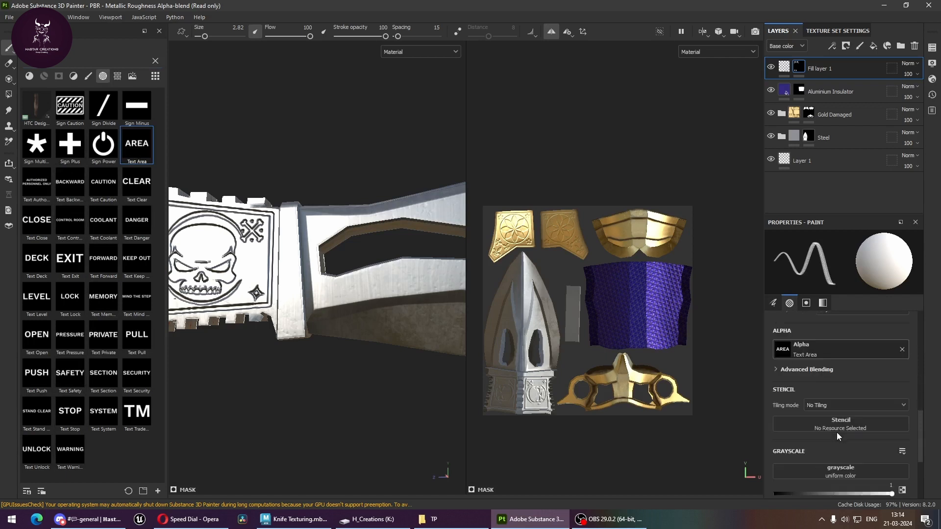
scroll(833, 390, down, 5)
scroll(838, 399, up, 3)
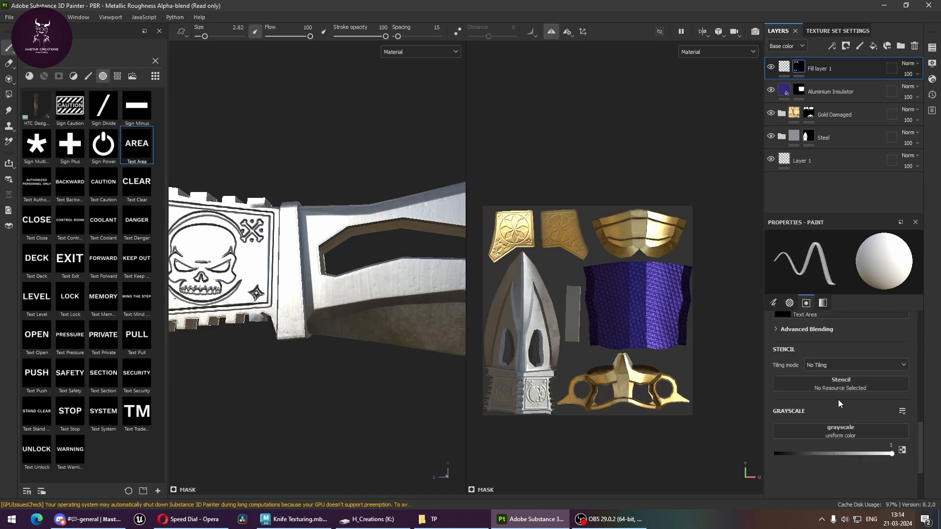
scroll(818, 354, up, 3)
click(813, 366)
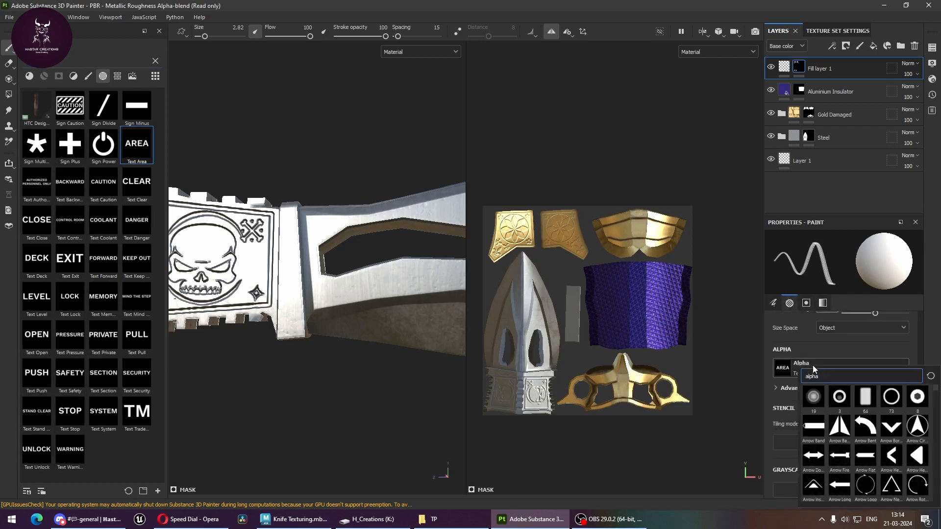
click(47, 196)
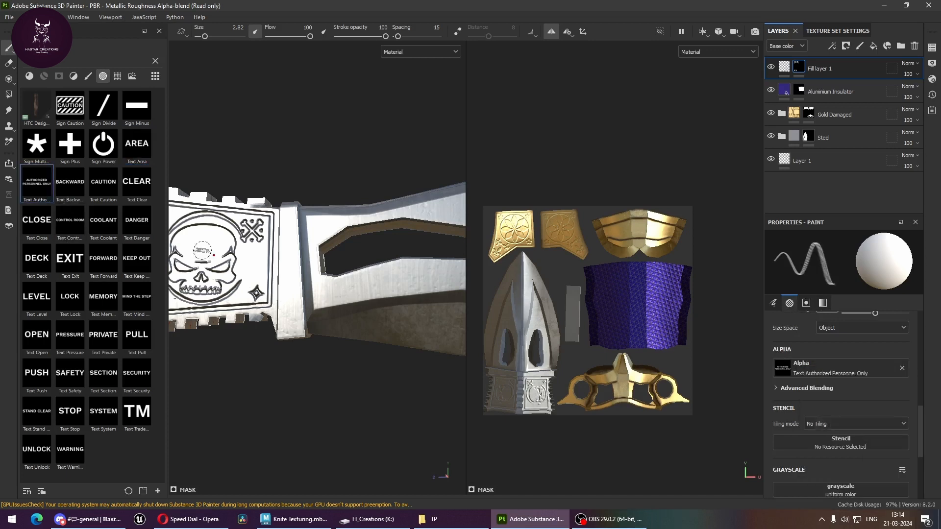
scroll(856, 371, down, 4)
scroll(855, 371, up, 5)
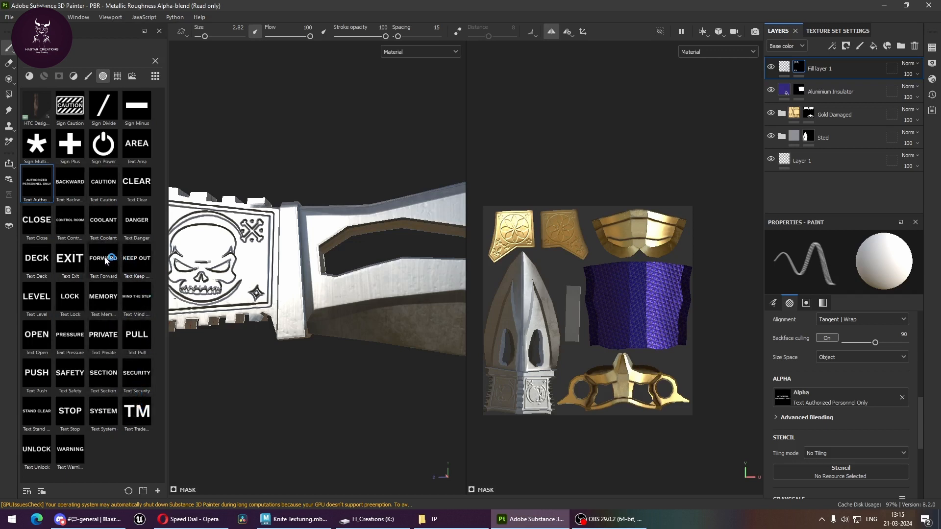
Step: Select the Sign Minus alpha, enlarge the brush to about 11.8 and rotate it to an angle of 88
mouse_move(113, 184)
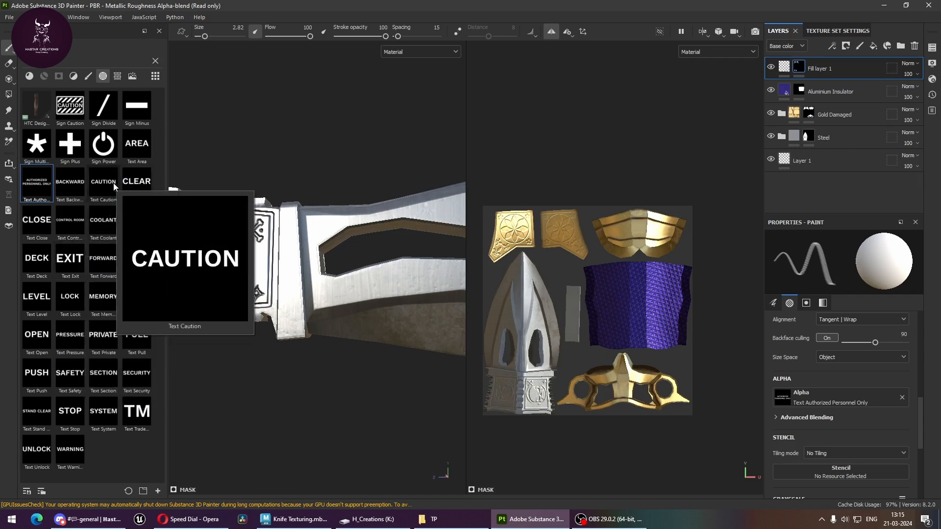
click(140, 112)
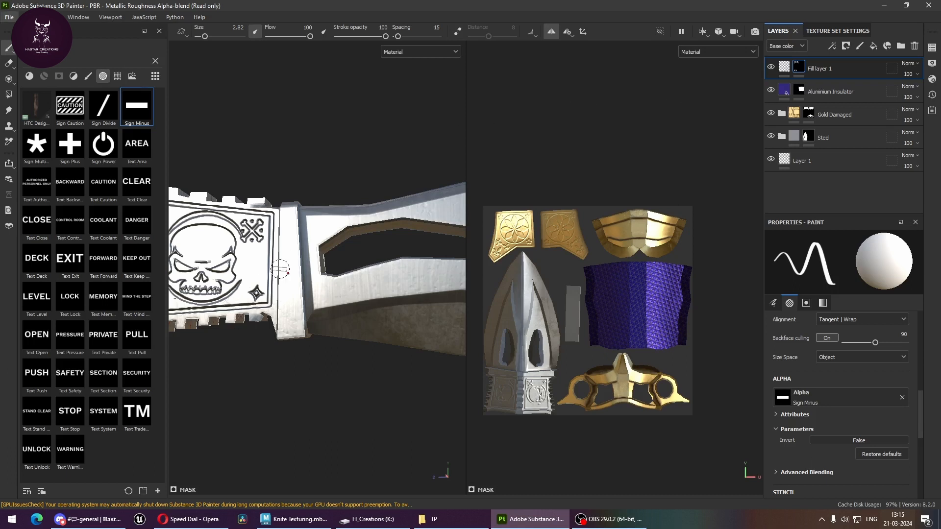
ctrl+right_drag(275, 268, 314, 268)
ctrl+drag(274, 269, 275, 294)
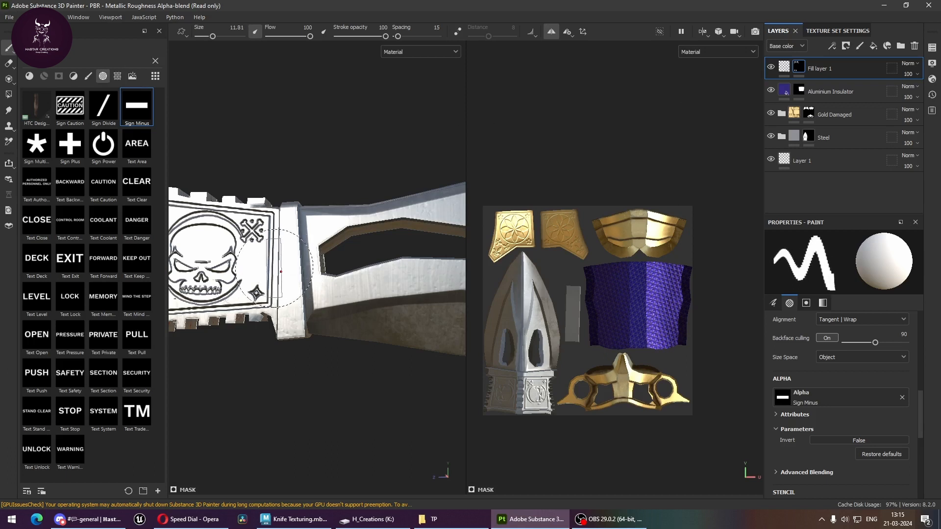
Step: Try the Text Control Room alpha, check its brush settings for a text option, and select the Text Danger alpha
click(58, 216)
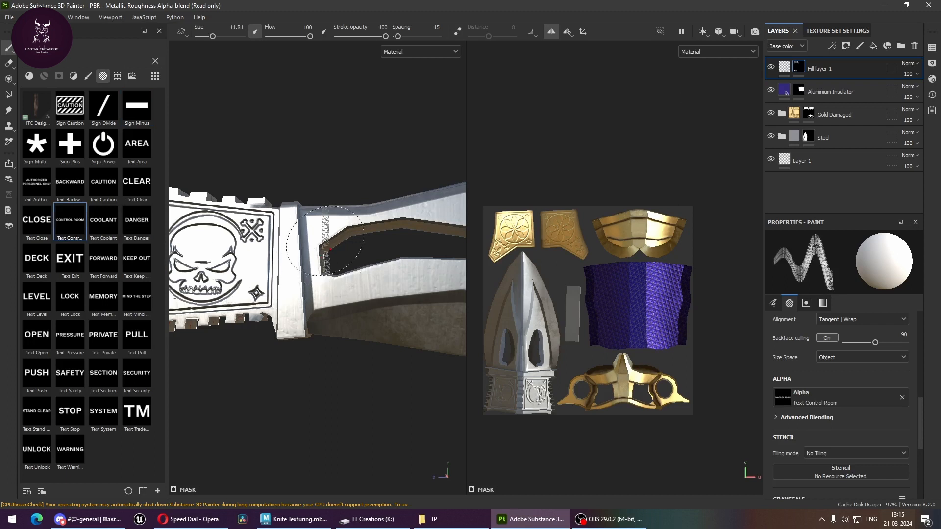
scroll(841, 428, up, 4)
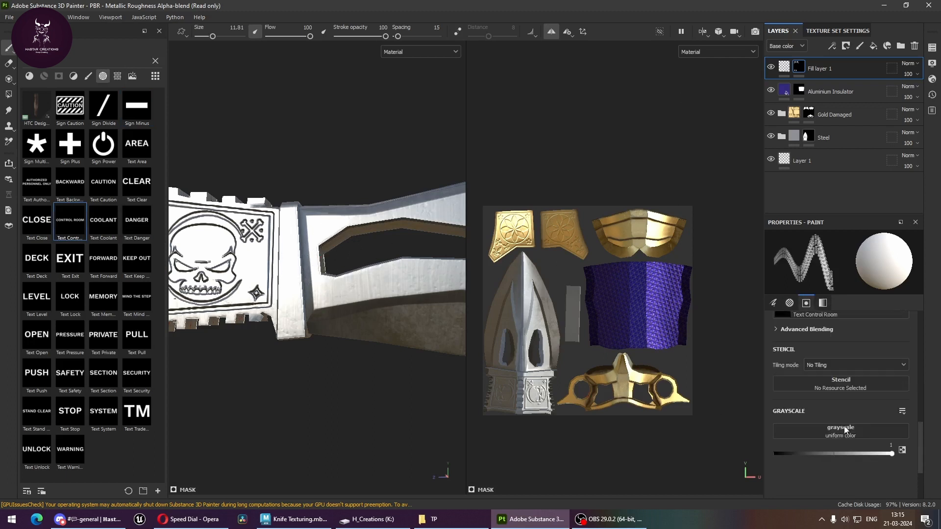
scroll(843, 428, up, 3)
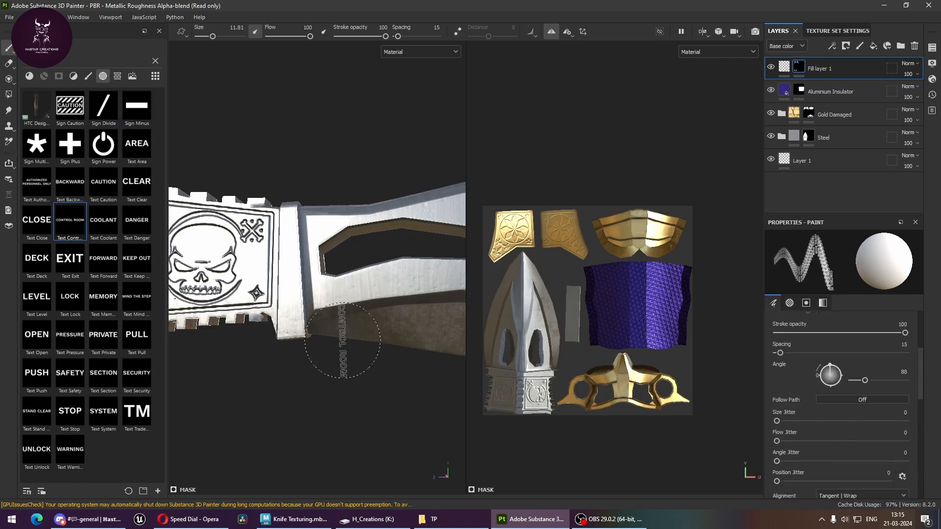
click(122, 220)
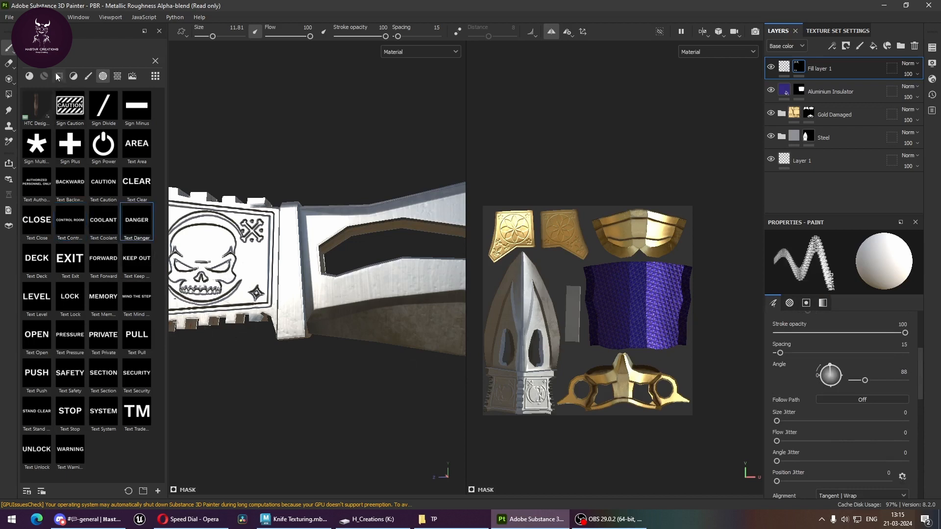
Step: Browse the brushes, materials, alphas and textures in the asset library for another motif to put on the steel collar
click(89, 76)
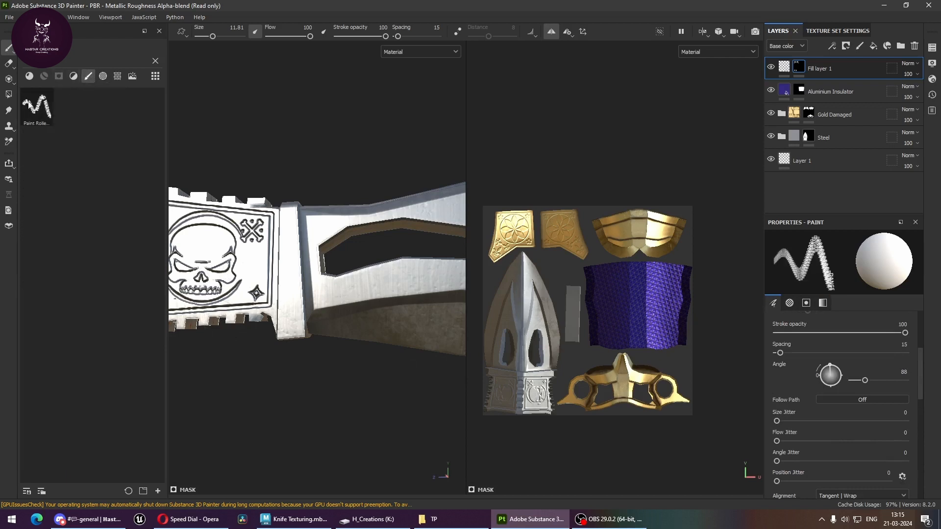
mouse_move(37, 105)
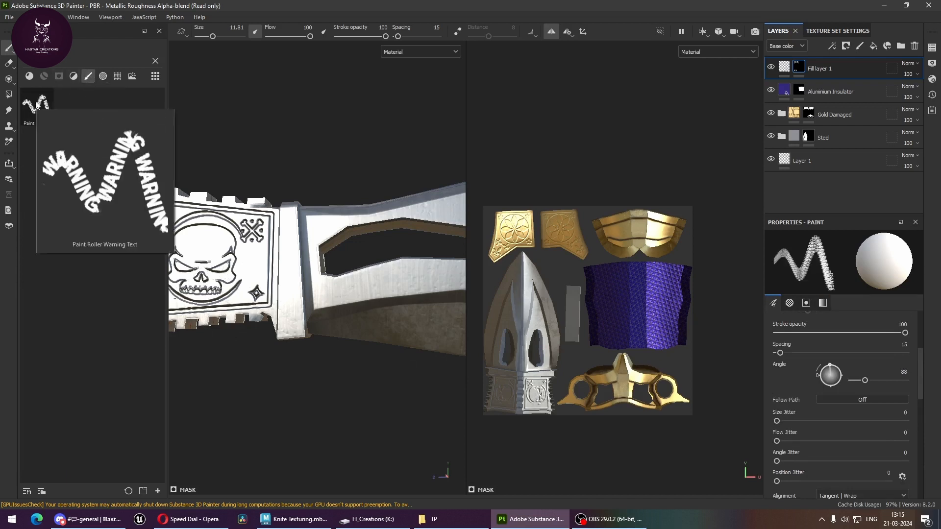
click(73, 76)
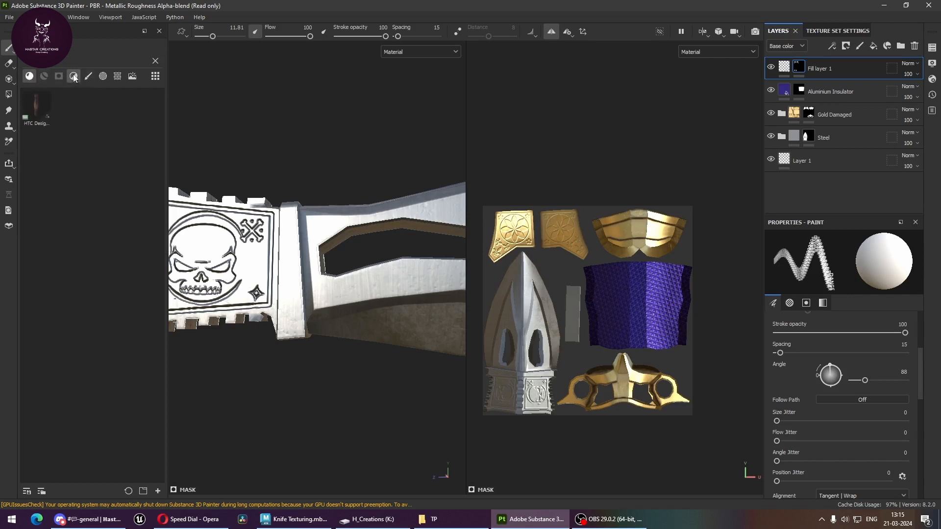
click(91, 76)
click(104, 77)
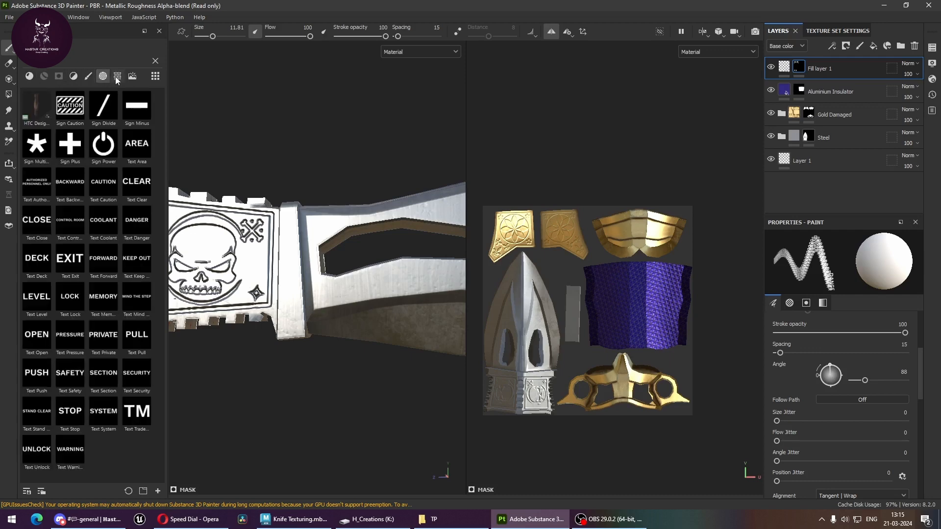
click(118, 77)
scroll(119, 276, down, 15)
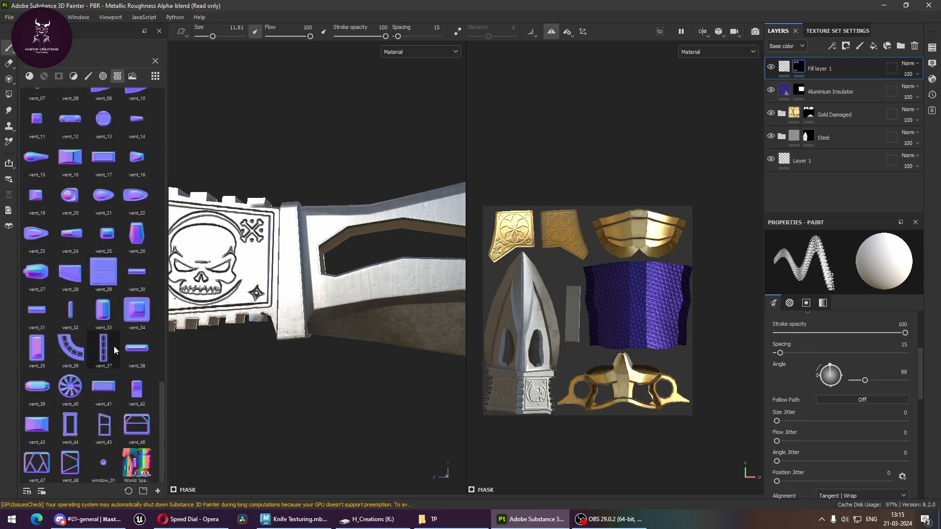
scroll(114, 346, up, 5)
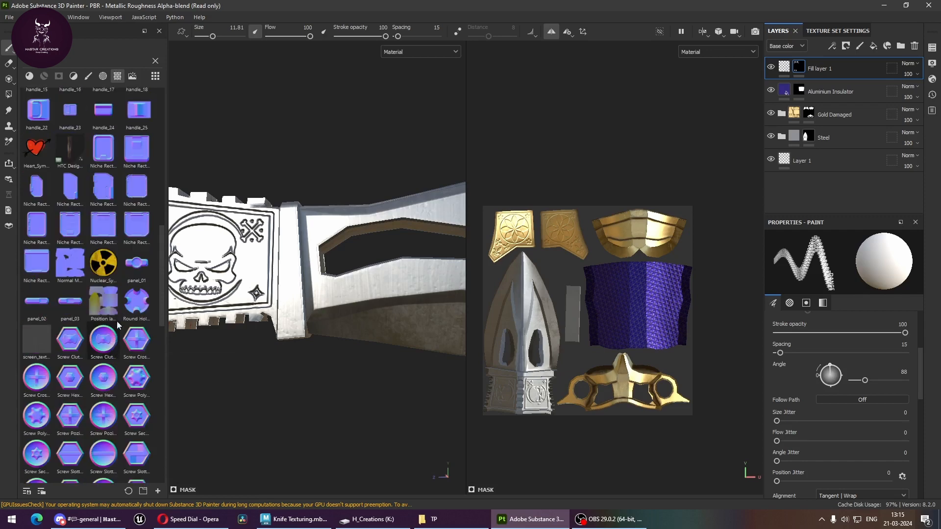
Step: Try the Nuclear Symbol texture as a base color decal on the steel collar, with projection depth 0.2 and tiling -8.25
click(109, 255)
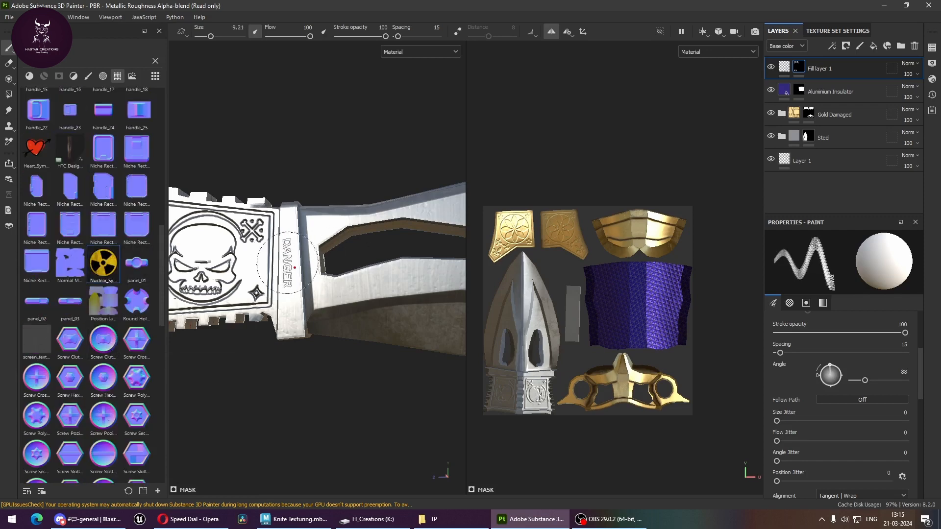
drag(107, 263, 298, 287)
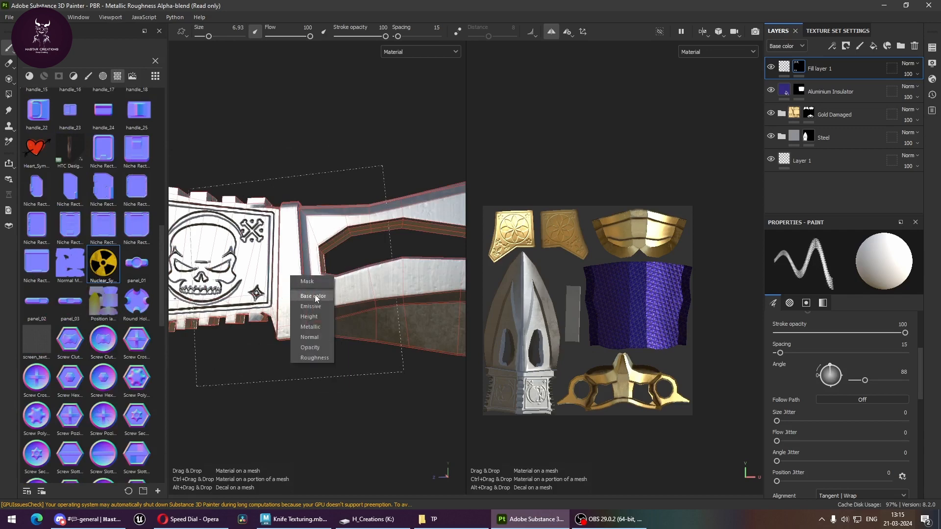
click(315, 295)
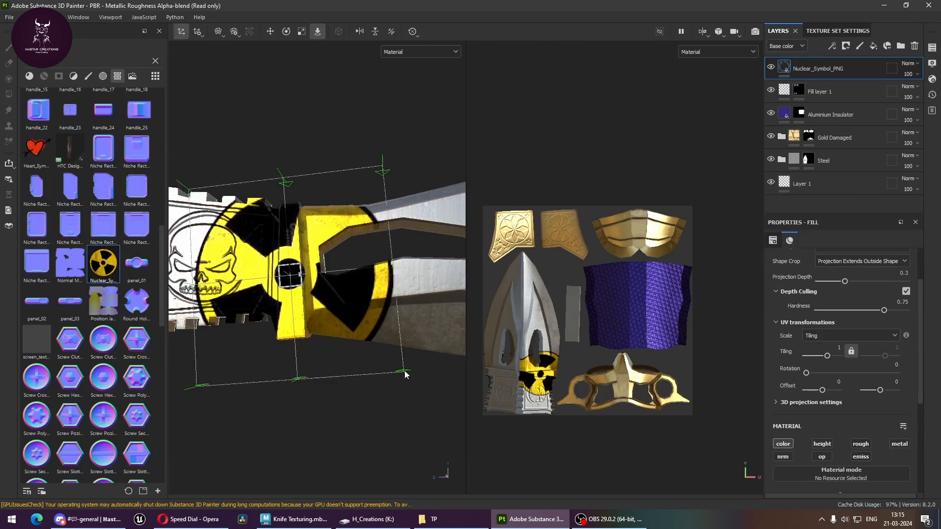
scroll(828, 275, up, 2)
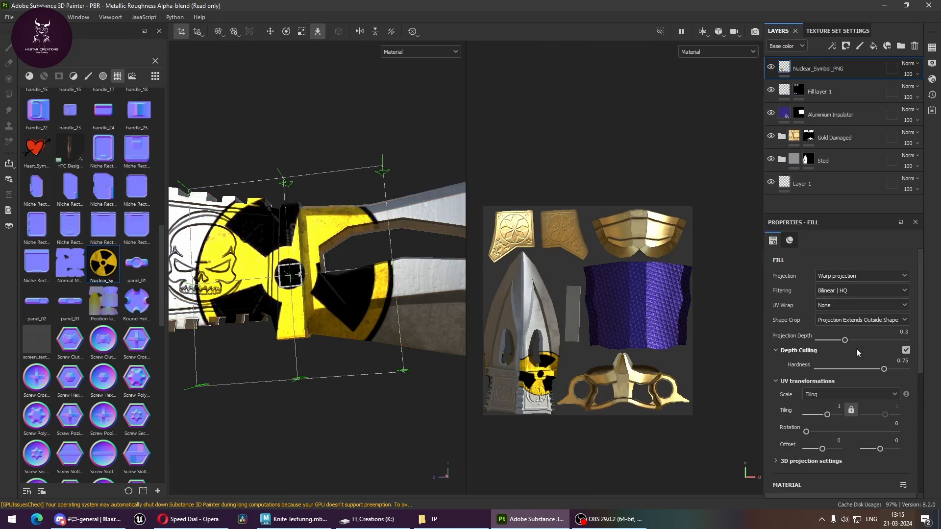
drag(844, 340, 838, 340)
drag(825, 417, 813, 418)
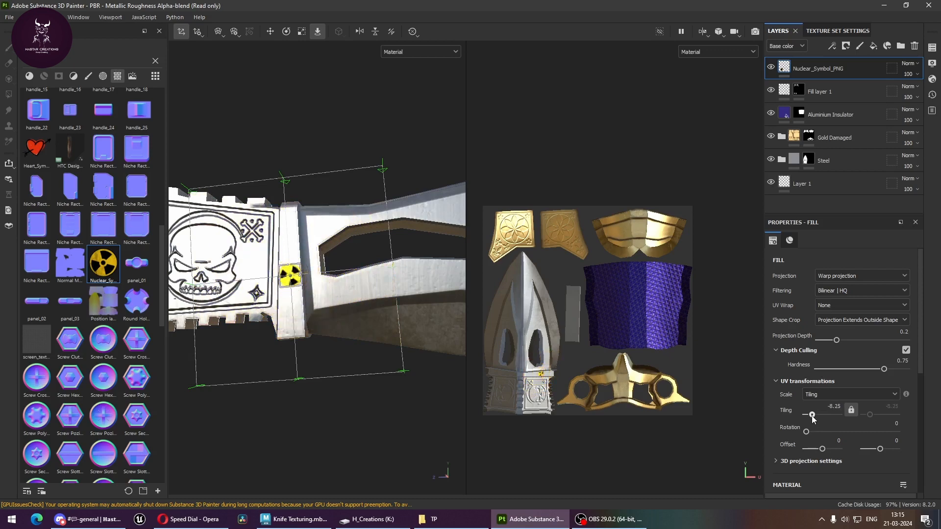
Step: Try a tiling of -1.19 on the nuclear symbol decal and delete its layer
alt+right_drag(373, 298, 460, 331)
alt+middle_drag(342, 320, 491, 366)
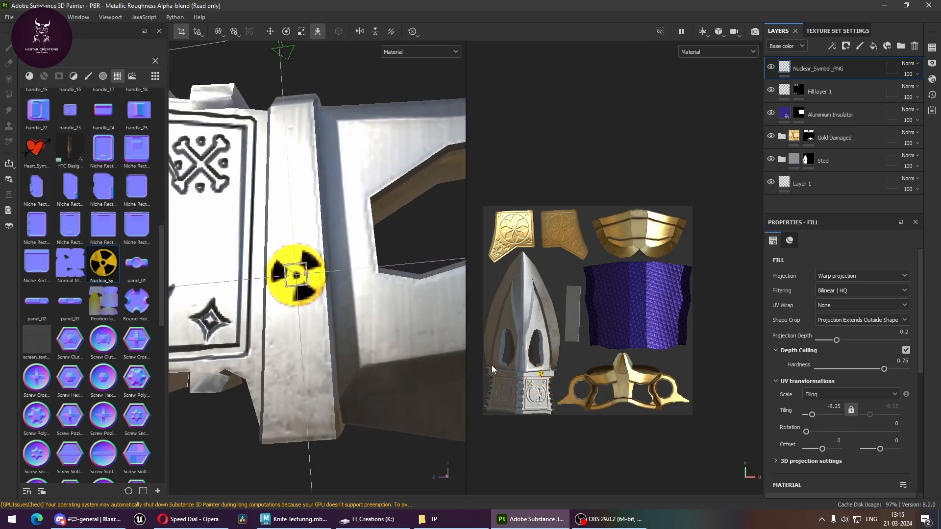
alt+drag(312, 318, 347, 300)
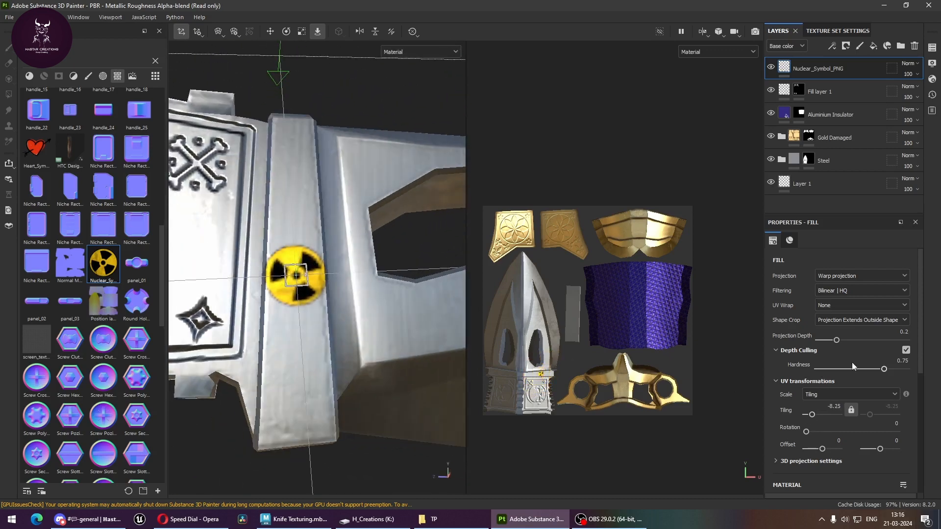
drag(817, 419, 818, 416)
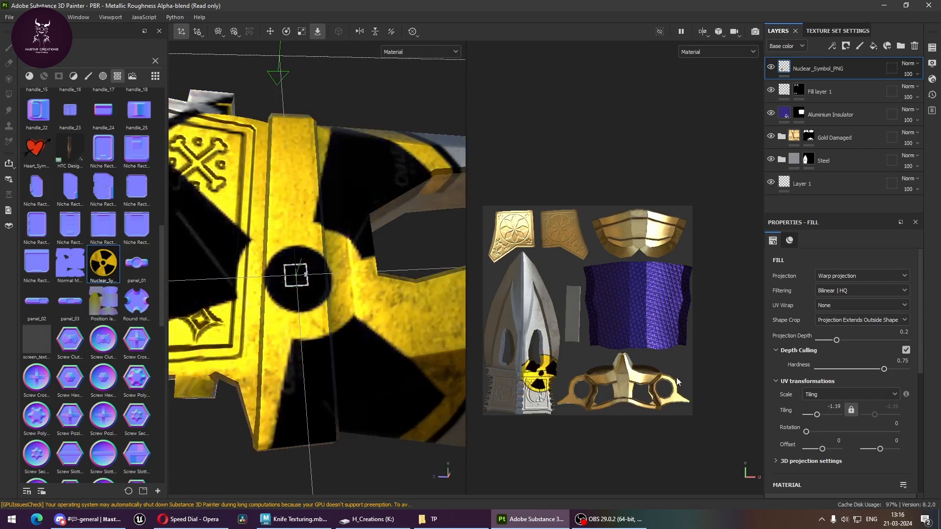
alt+right_drag(453, 310, 239, 279)
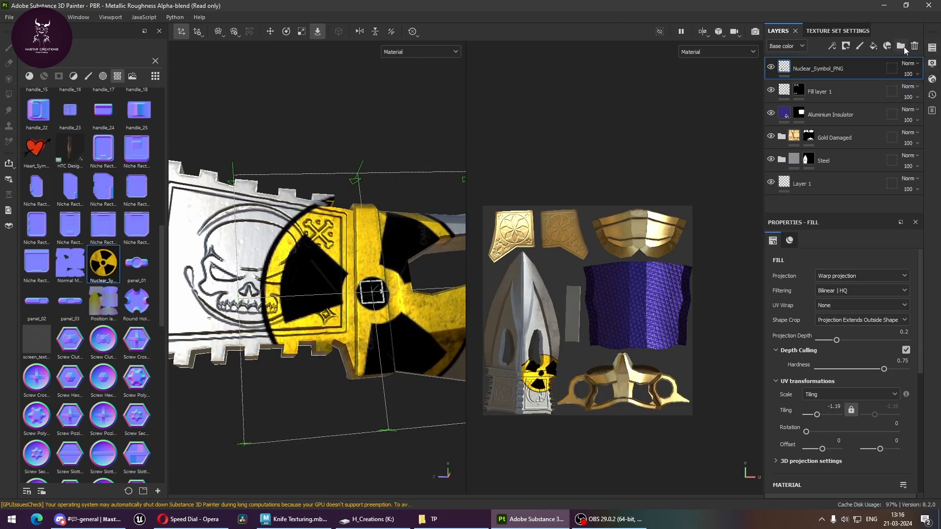
key(Delete)
Step: Return to the alphas and try the Text Authorized Personnel Only and Text Backward alphas
scroll(121, 237, up, 10)
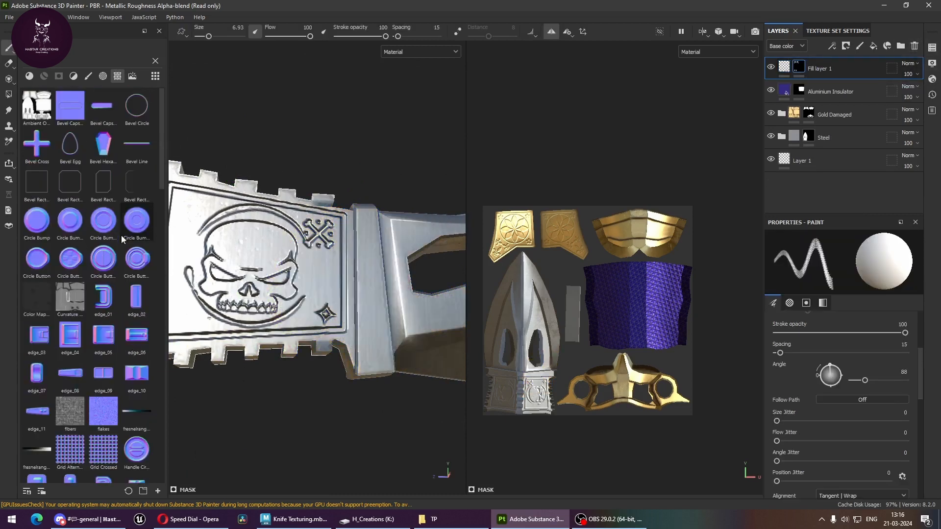
click(103, 76)
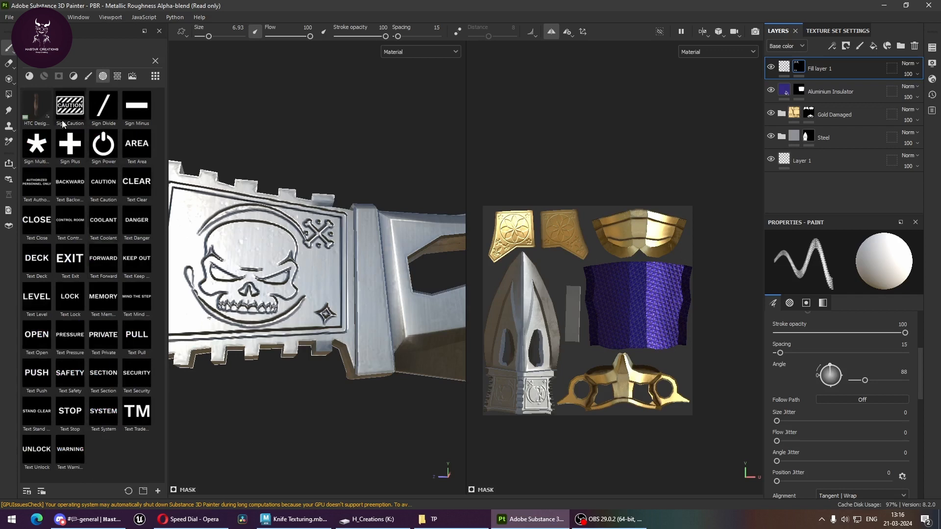
mouse_move(77, 113)
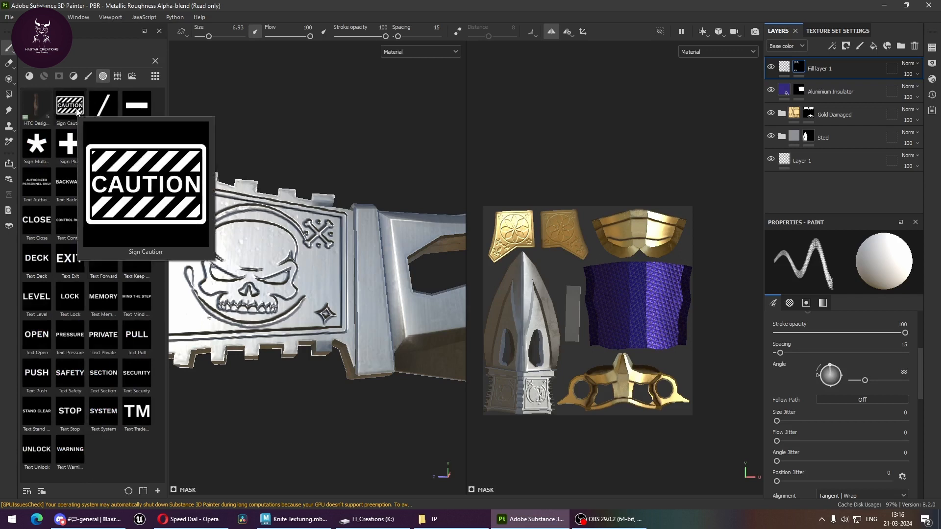
click(40, 184)
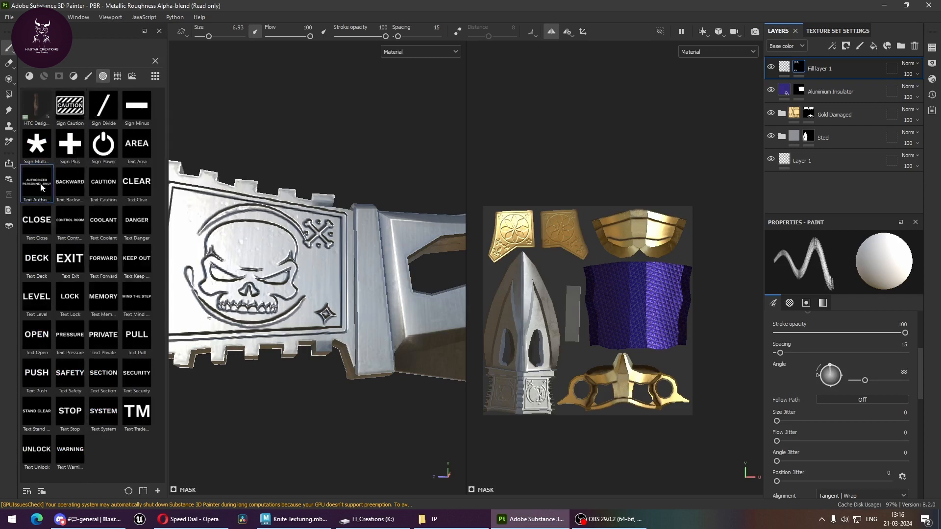
click(82, 185)
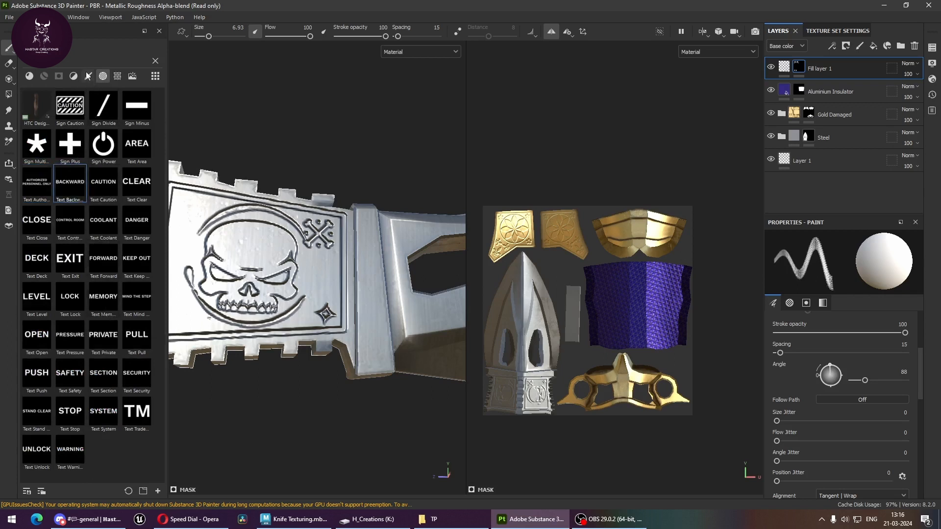
Step: Search the alphas for "font", select Font Black Ops One and set its text to "Hastar Creations"
text(font)
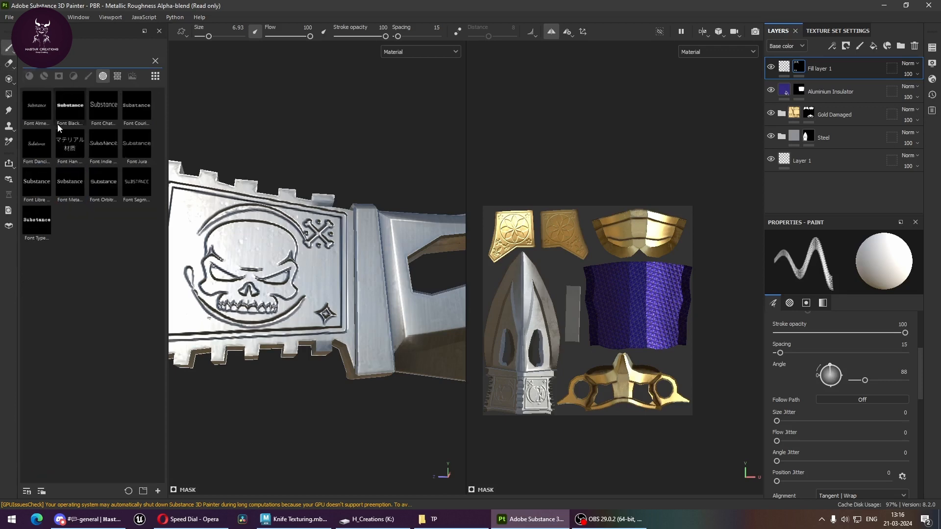
click(81, 108)
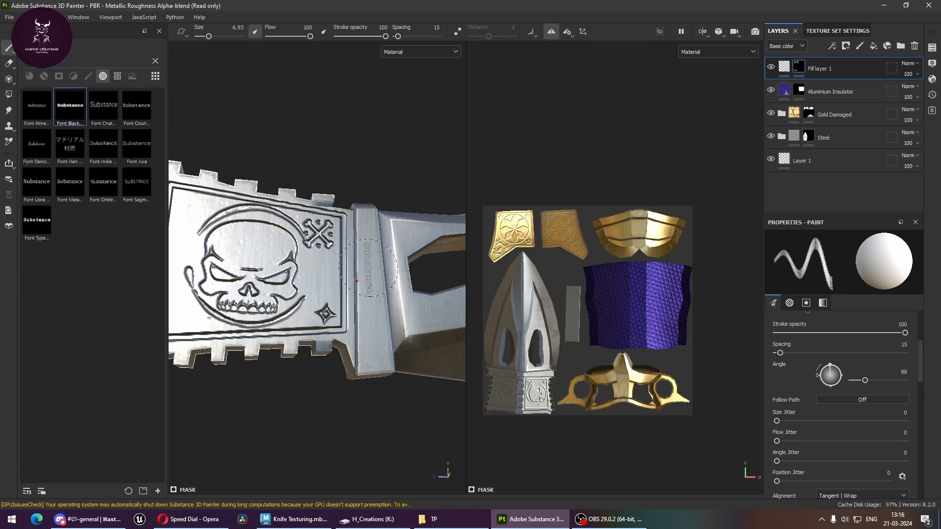
scroll(867, 360, down, 10)
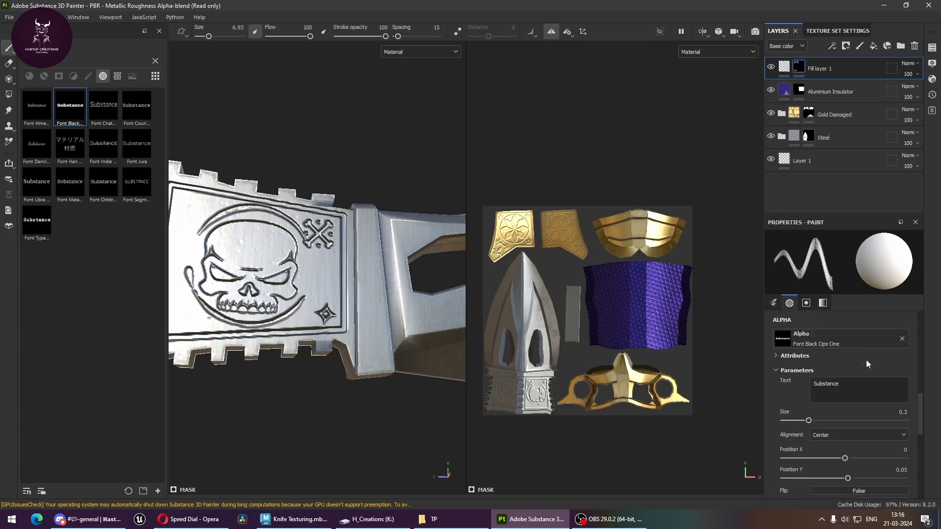
drag(867, 357, 757, 351)
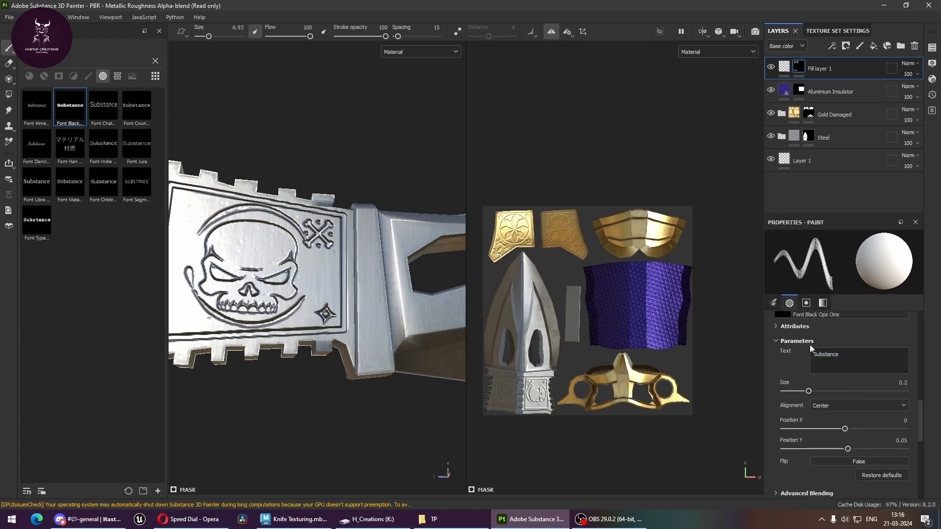
click(844, 355)
text(Ha)
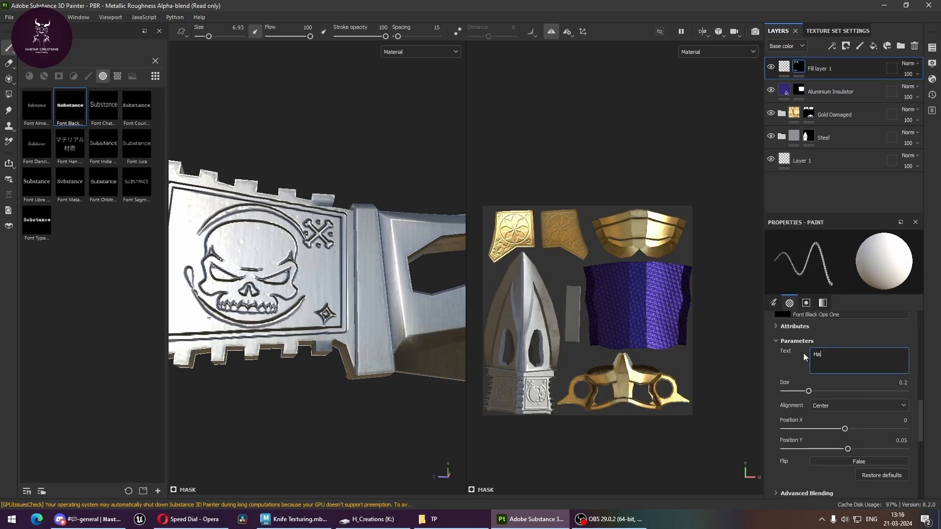
text(star Cre)
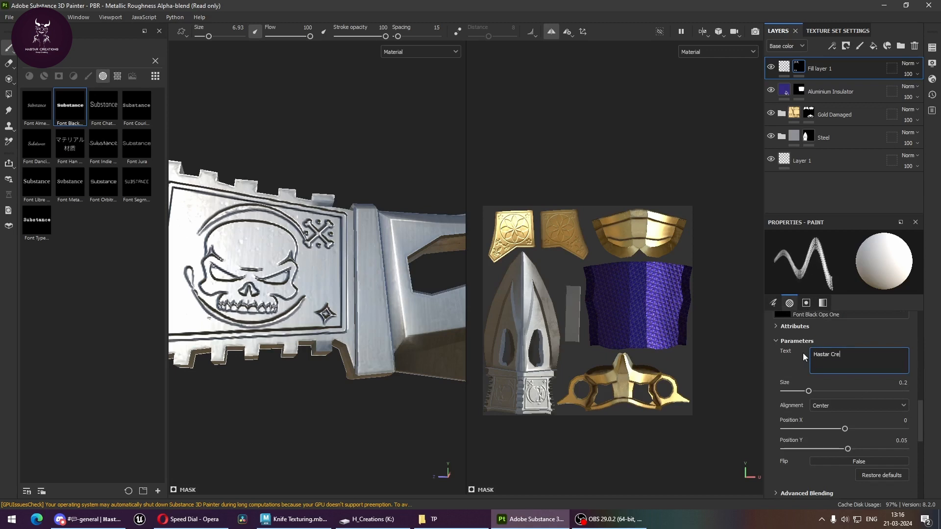
text(atiobns)
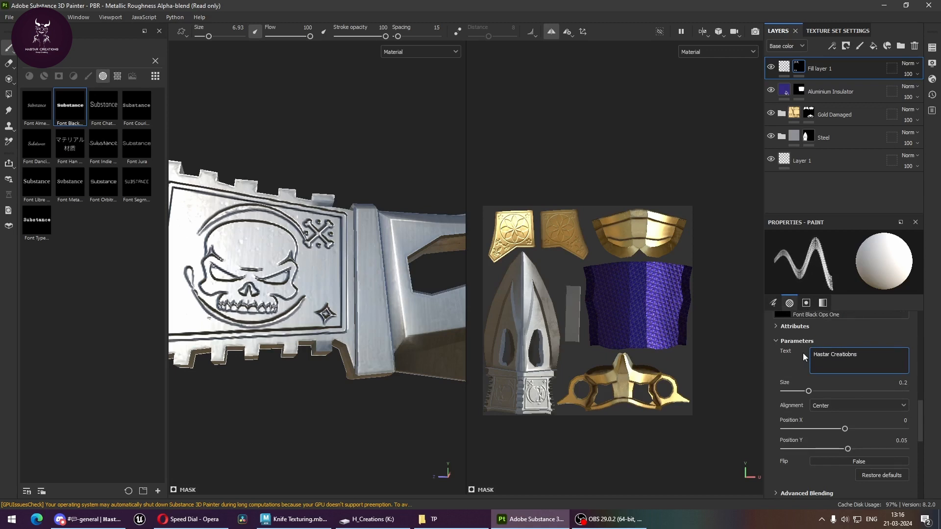
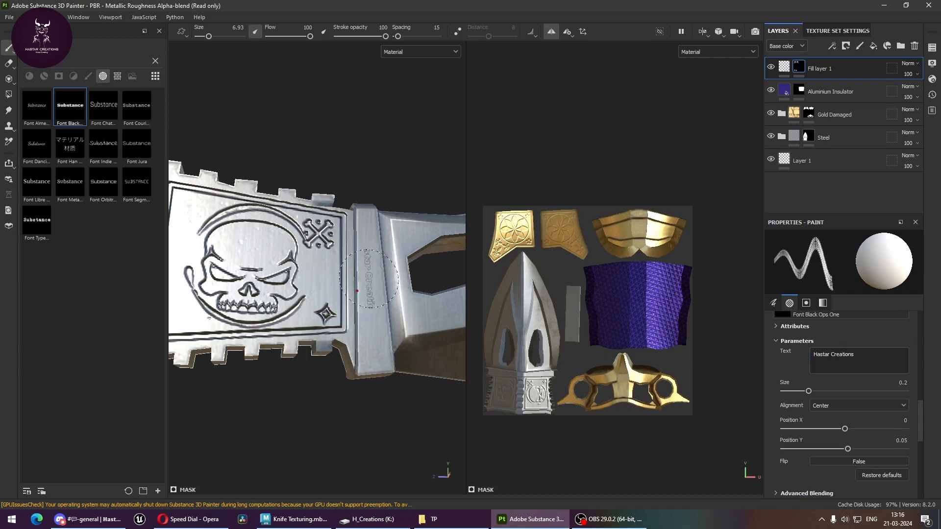
Step: Rotate the text brush to run along the blade, set the alpha's text size to 0.06 and enlarge the brush to about 33.3
ctrl+right_drag(377, 280, 380, 280)
ctrl+drag(377, 280, 369, 233)
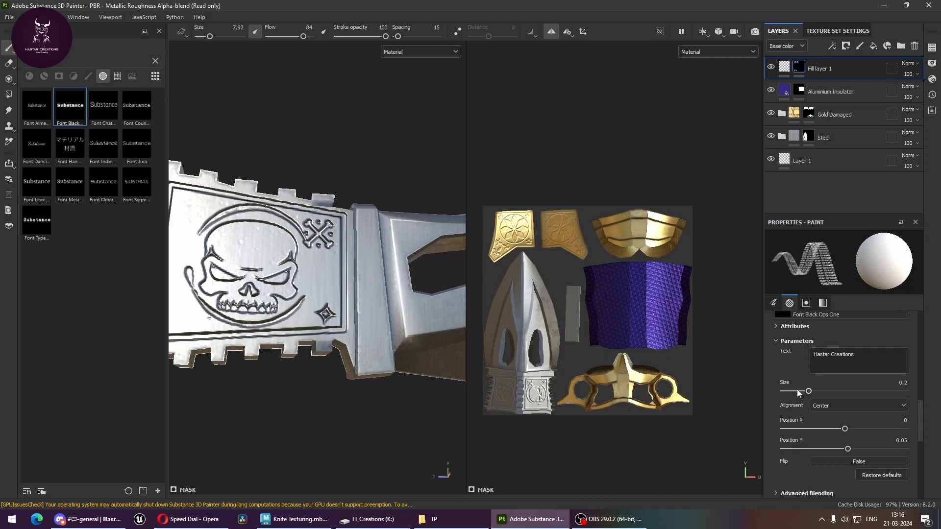
drag(799, 393, 792, 394)
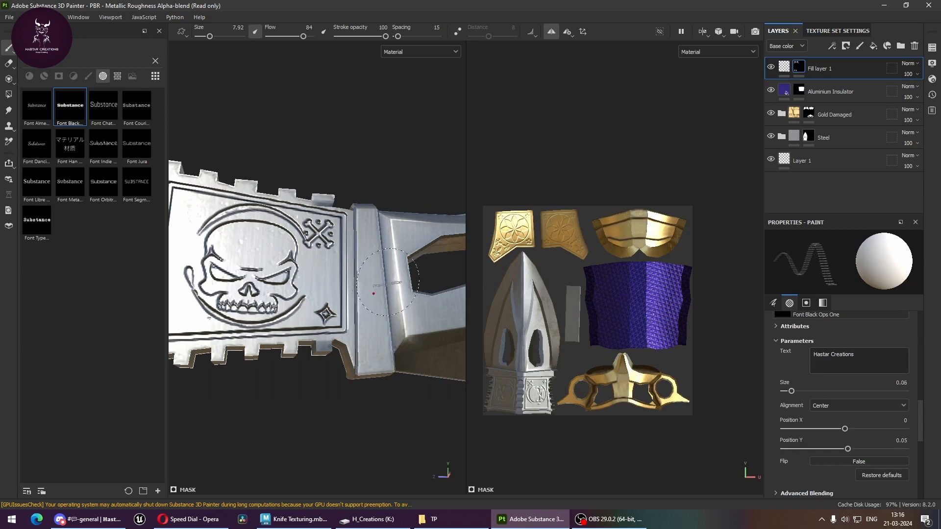
ctrl+right_drag(368, 276, 391, 277)
alt+middle_drag(351, 264, 261, 279)
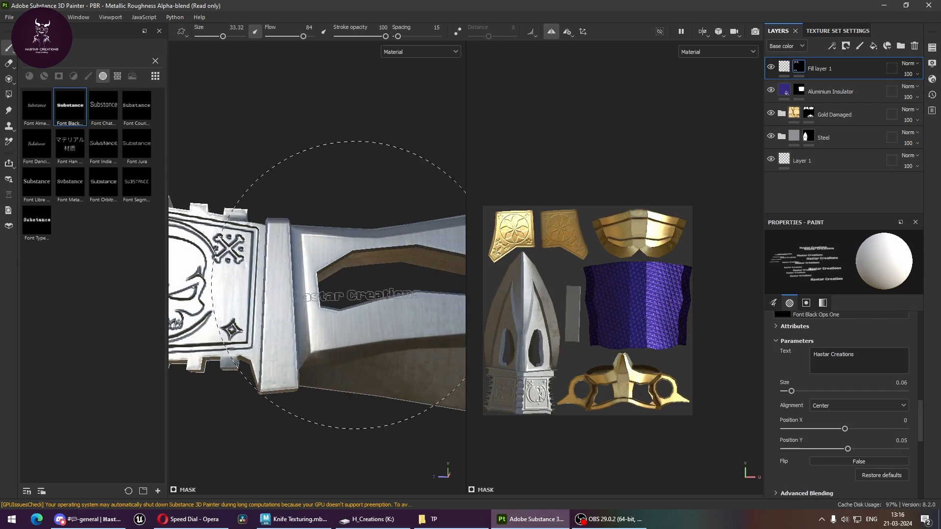
Step: Set the alpha's text size to 0.13, shrink the brush to about 13 and rotate the text to follow the blade strip below the cutout
drag(791, 391, 800, 391)
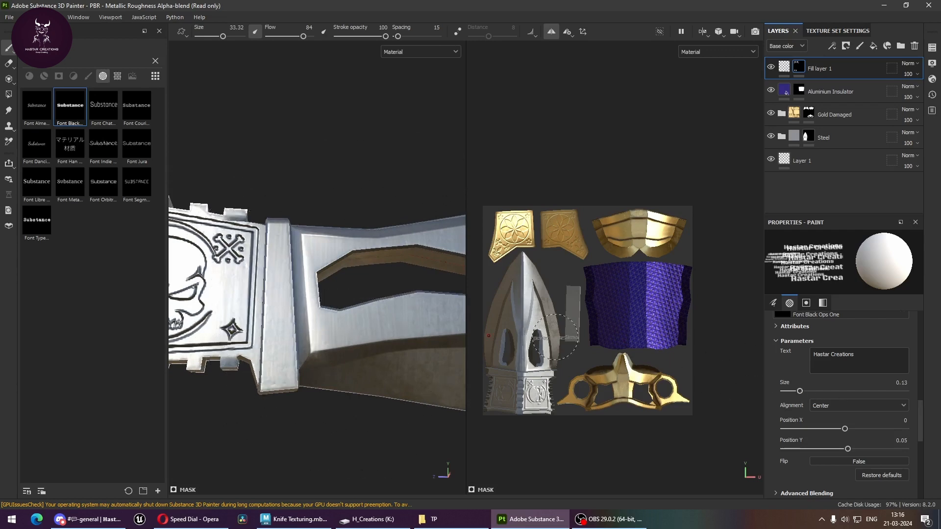
ctrl+right_drag(318, 322, 304, 323)
alt+middle_drag(379, 339, 333, 314)
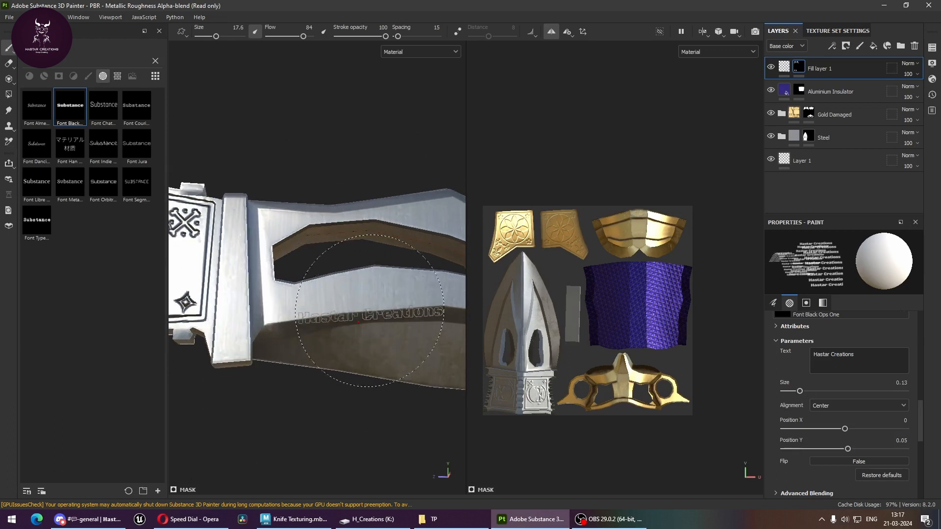
alt+drag(362, 313, 367, 320)
ctrl+right_drag(357, 306, 353, 307)
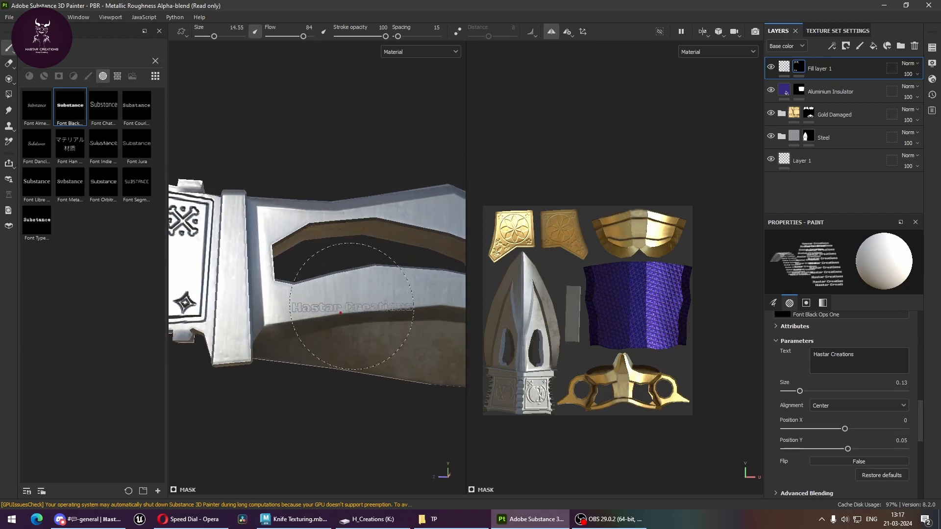
mouse_move(353, 306)
ctrl+mouse_down()
mouse_move(353, 298)
mouse_move(324, 309)
ctrl+mouse_up()
ctrl+right_drag(318, 315, 318, 311)
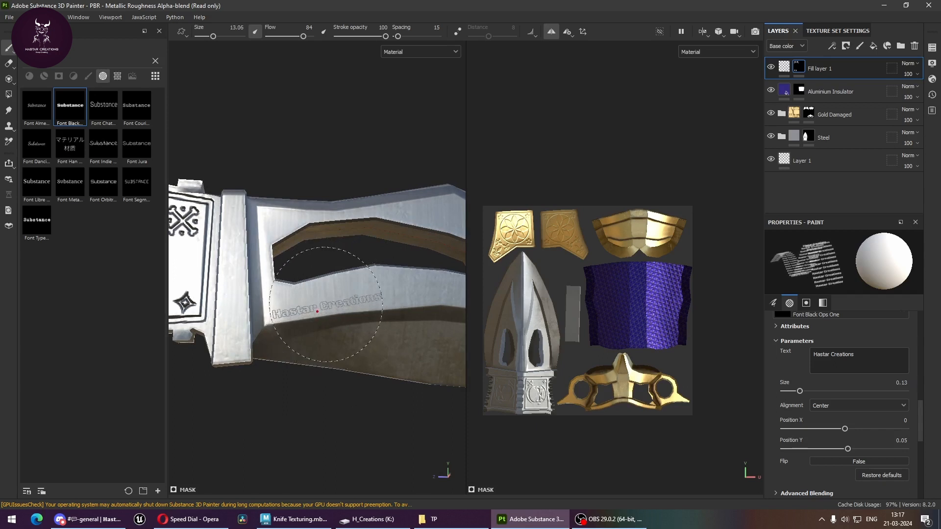
ctrl+drag(318, 313, 319, 312)
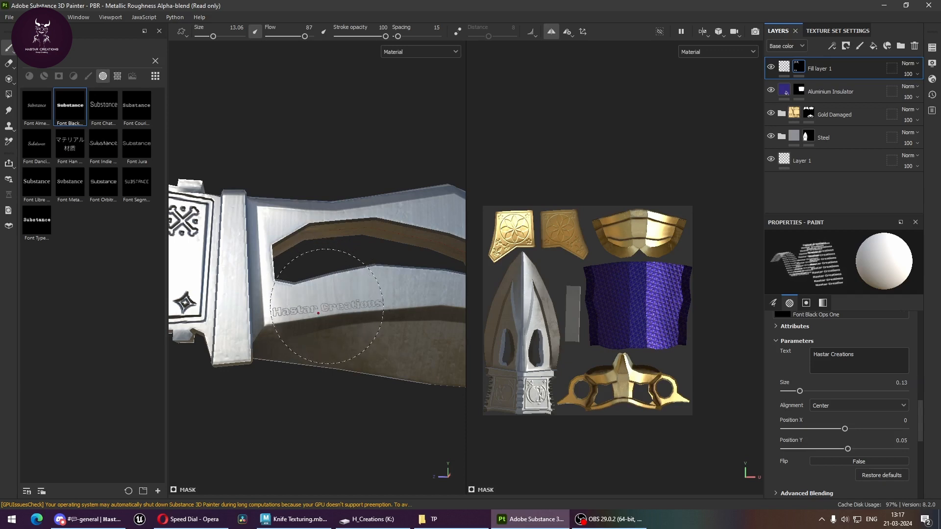
ctrl+drag(319, 313, 318, 313)
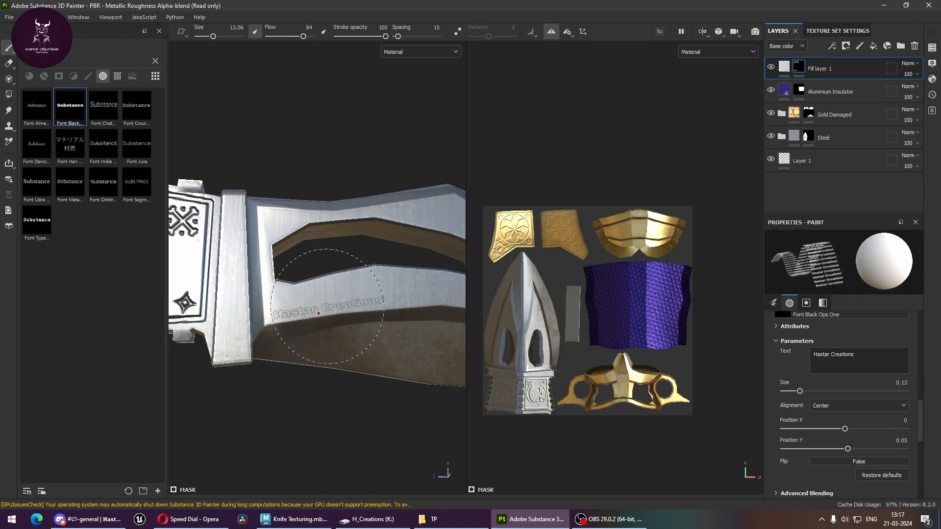
Step: Try stamping the Font Black Ops One text on the blade strip below the cutout, and undo it
click(319, 313)
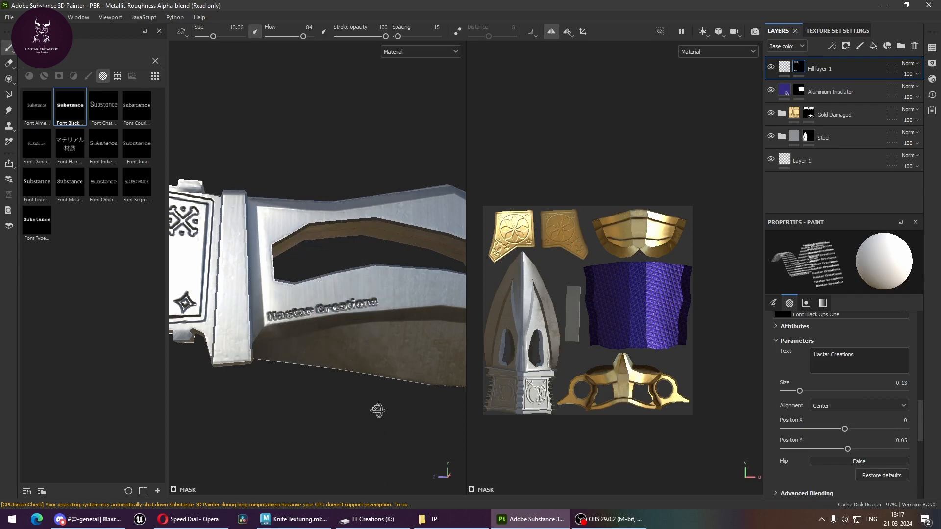
mouse_move(381, 456)
alt+mouse_down()
mouse_move(387, 464)
mouse_move(395, 422)
mouse_move(414, 419)
alt+mouse_up()
key(ctrl+z)
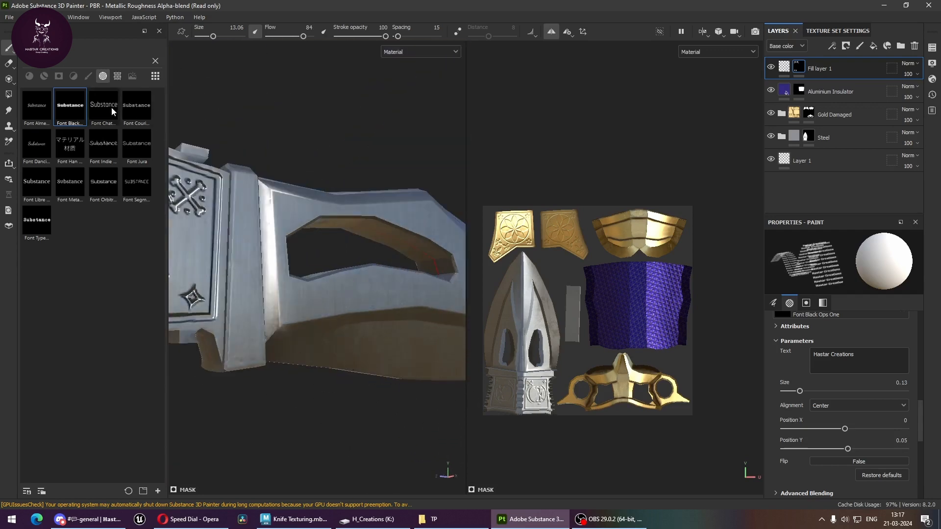
Step: Try the Font Almendra alpha with the text "Hastar Creations" stamped on the blade strip, and undo the stamp
click(32, 106)
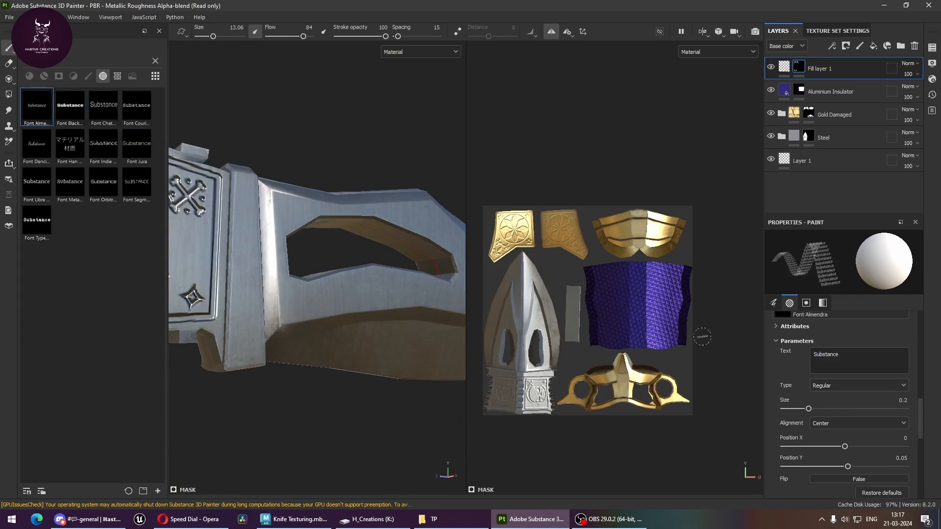
drag(840, 355, 824, 357)
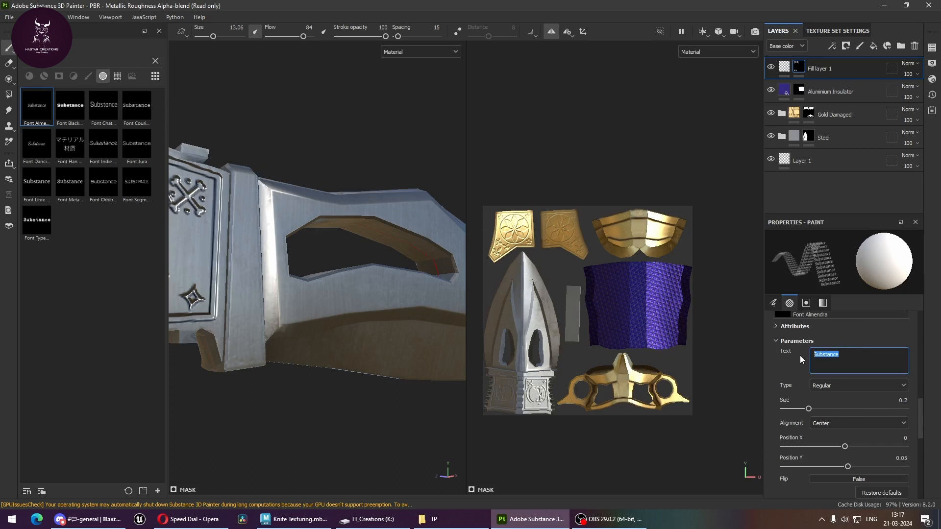
text(Hastar C)
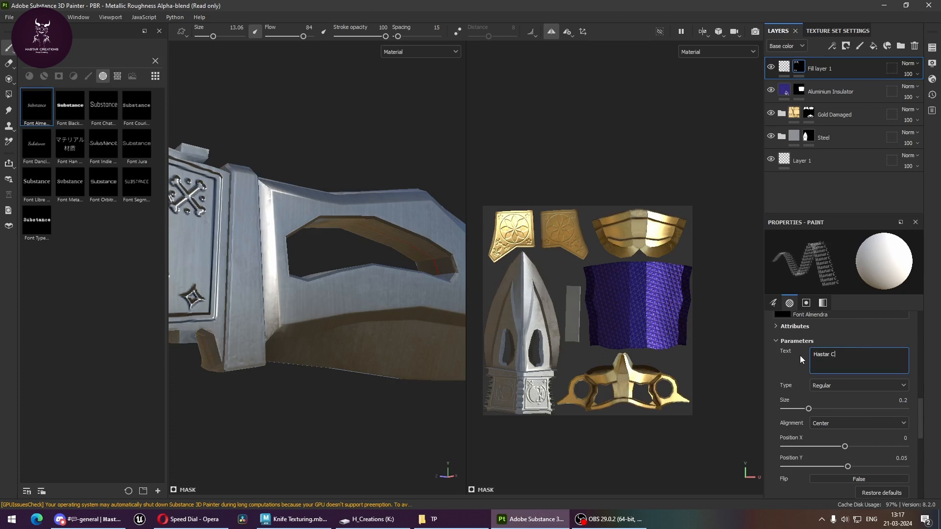
text(reations)
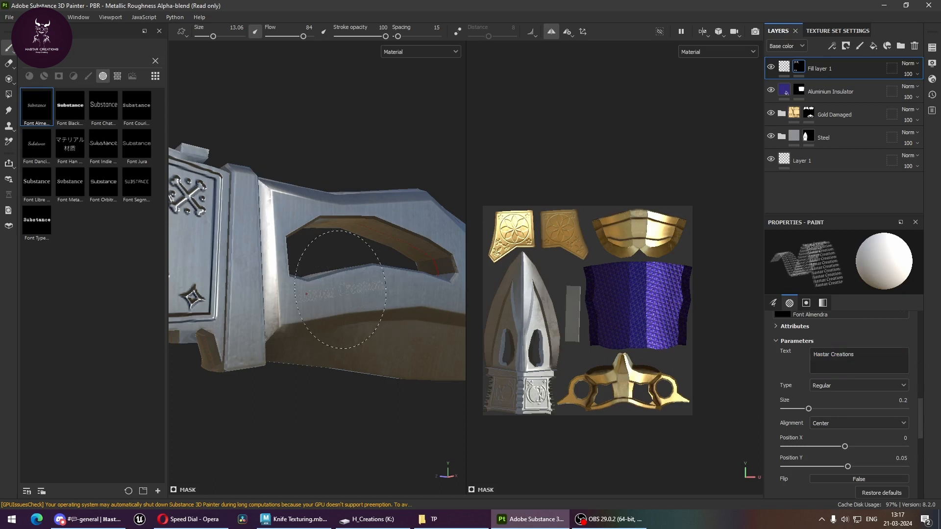
click(326, 311)
alt+drag(338, 363, 339, 398)
key(ctrl+z)
alt+drag(330, 345, 327, 315)
alt+right_drag(328, 315, 362, 333)
alt+middle_drag(362, 334, 375, 347)
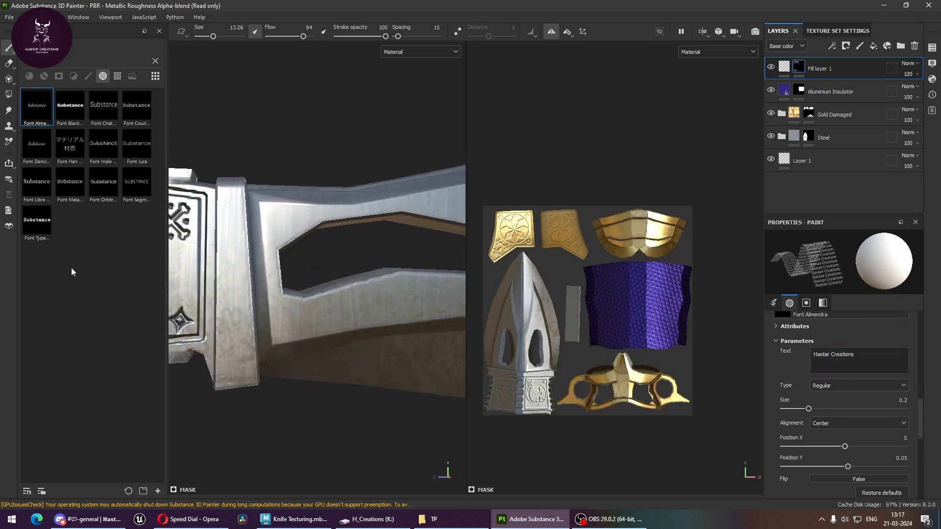
Step: Try the Font Typewriter alpha with the text "Hastar Creations" at size 0.14 on the blade strip, and undo the stamp
click(49, 227)
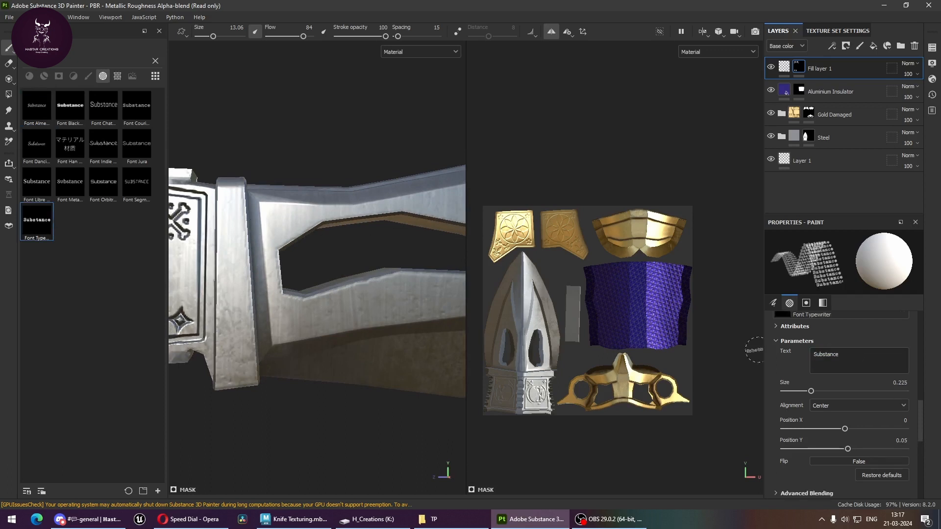
text(Hastar Creations)
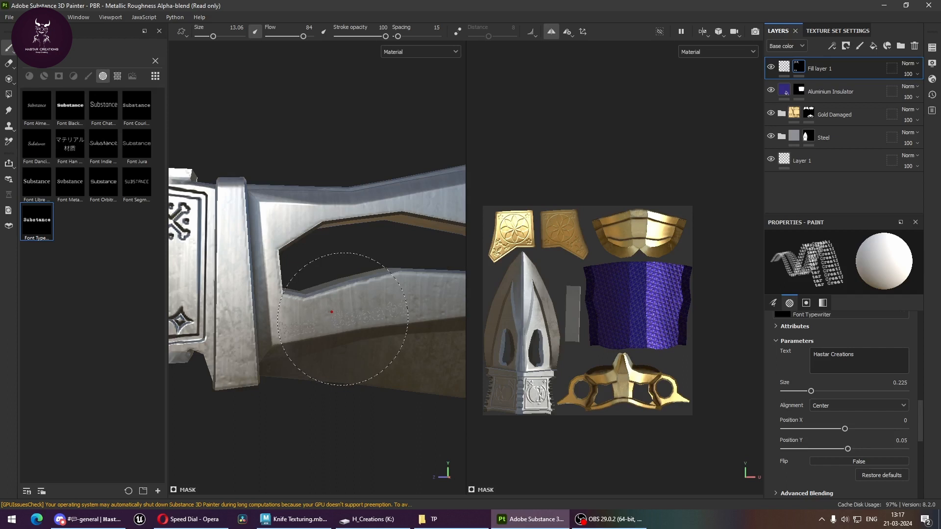
drag(809, 395, 799, 396)
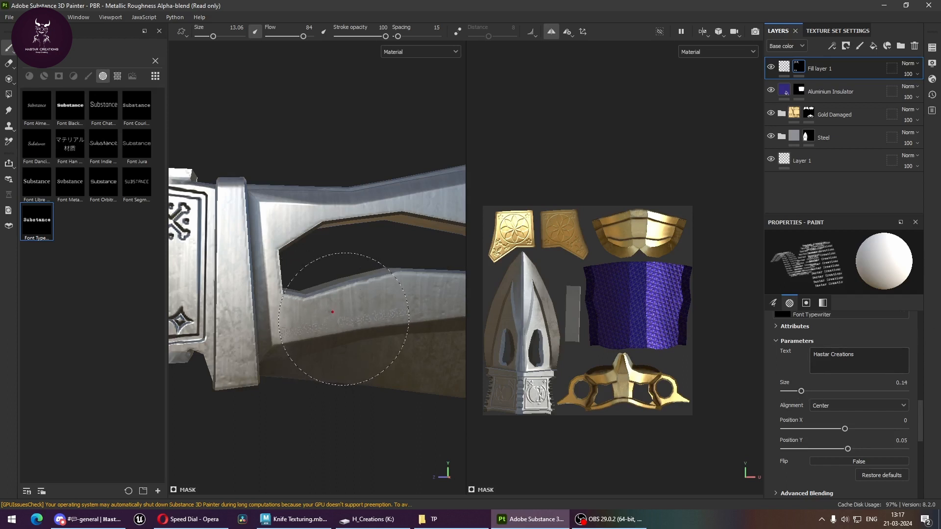
click(338, 319)
alt+drag(309, 412, 331, 416)
key(ctrl+z)
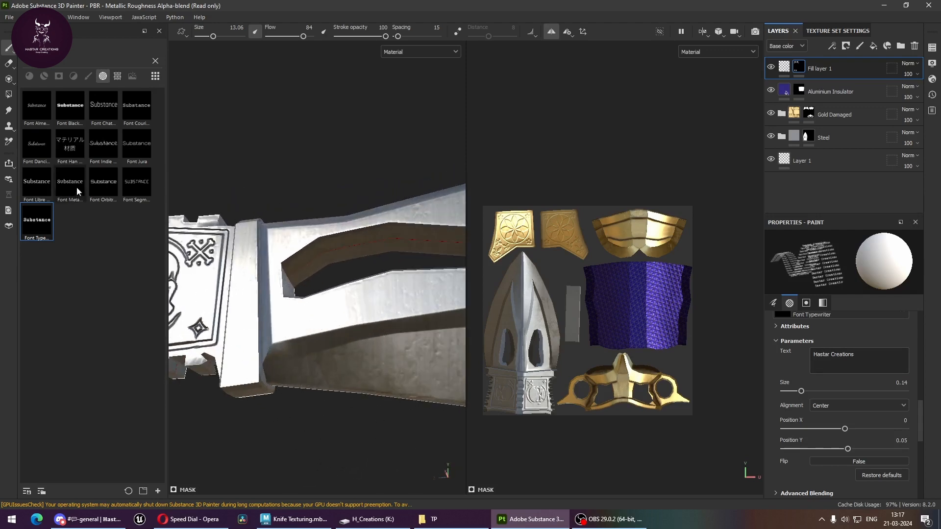
Step: Switch to Font Libre Baskerville with the text "Hastar Creations", try a stamp at size 0.09 on the blade, and undo it
click(43, 189)
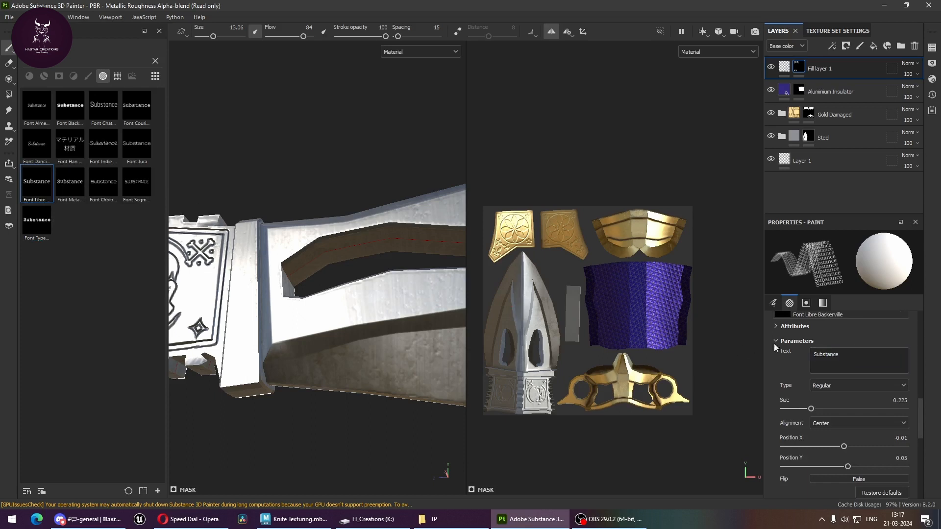
double_click(806, 358)
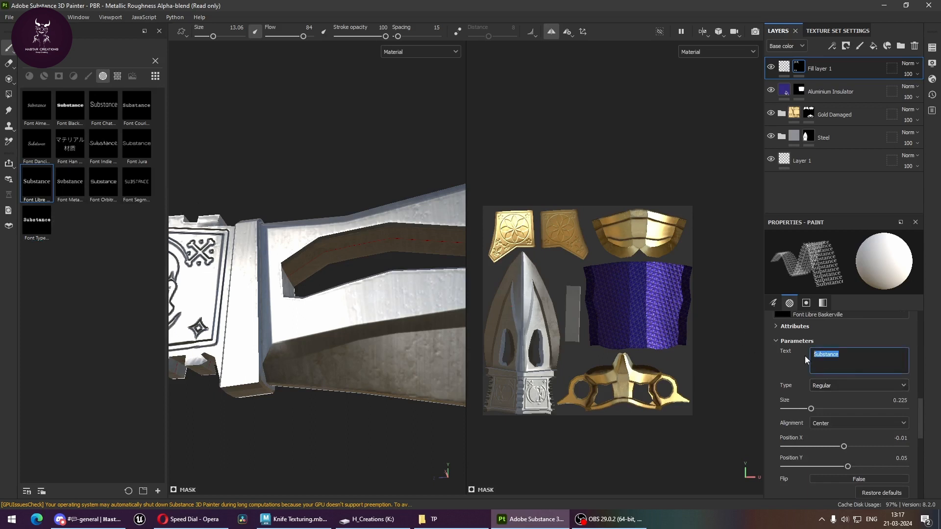
text(Hastar Creations)
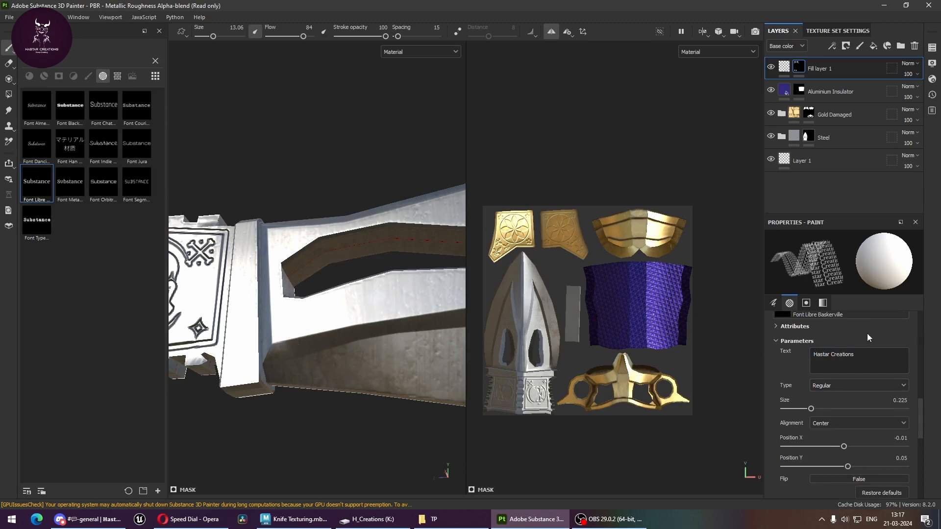
drag(811, 408, 796, 408)
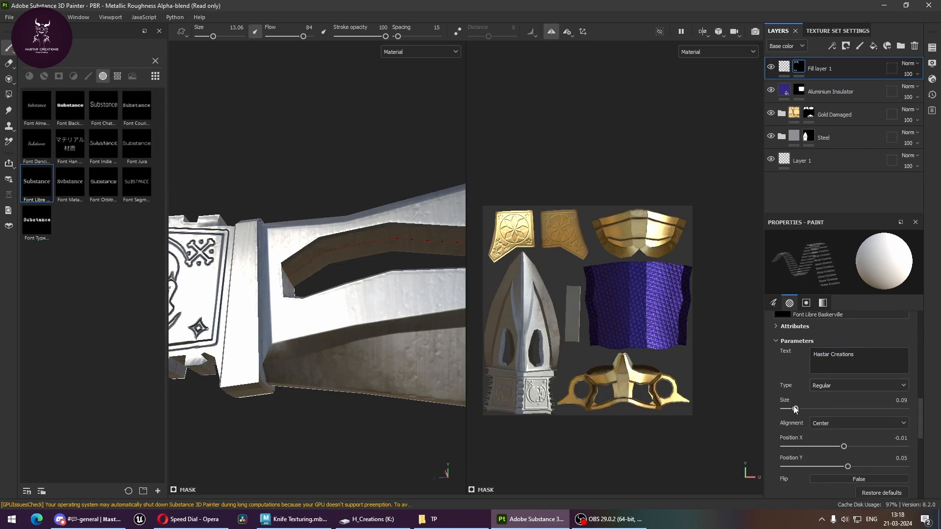
click(315, 327)
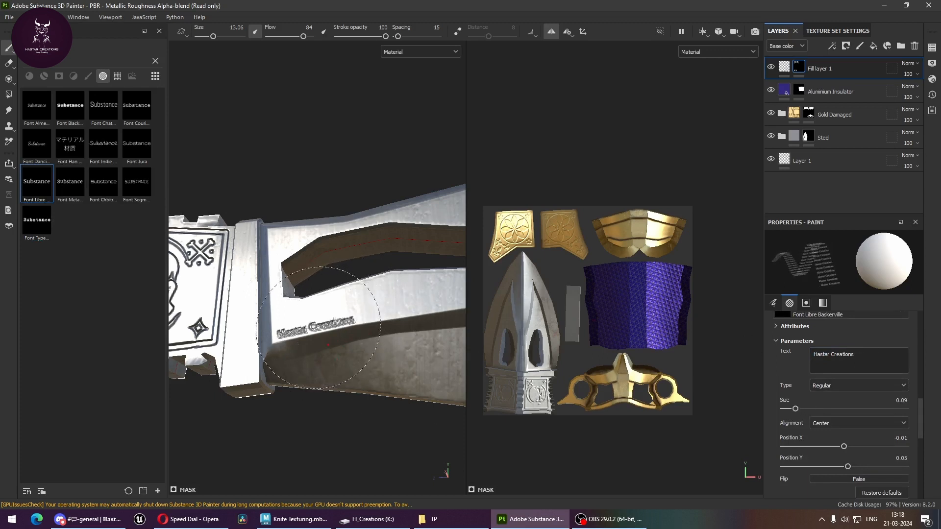
alt+drag(350, 431, 373, 449)
key(ctrl+z)
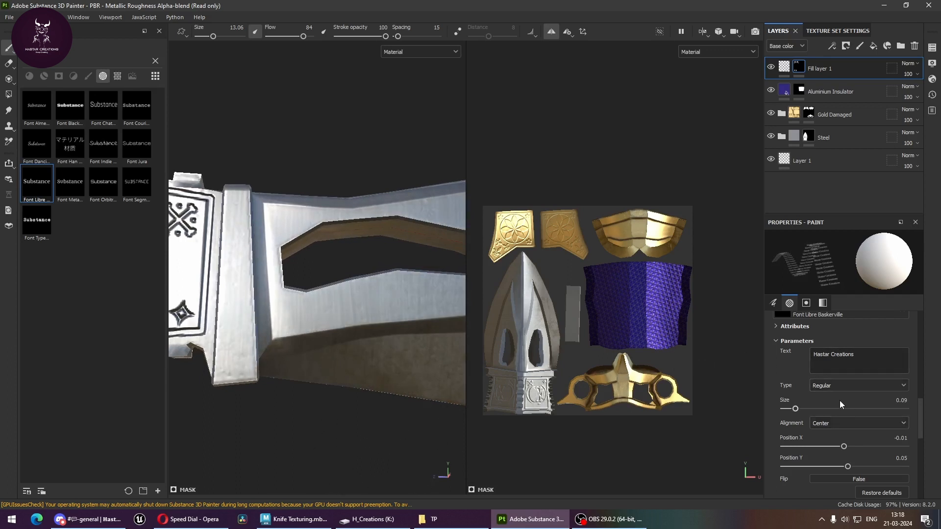
Step: Set the Libre Baskerville text size to 0.12, try stamping it on the blade strip, and undo the stamp
drag(796, 409, 799, 409)
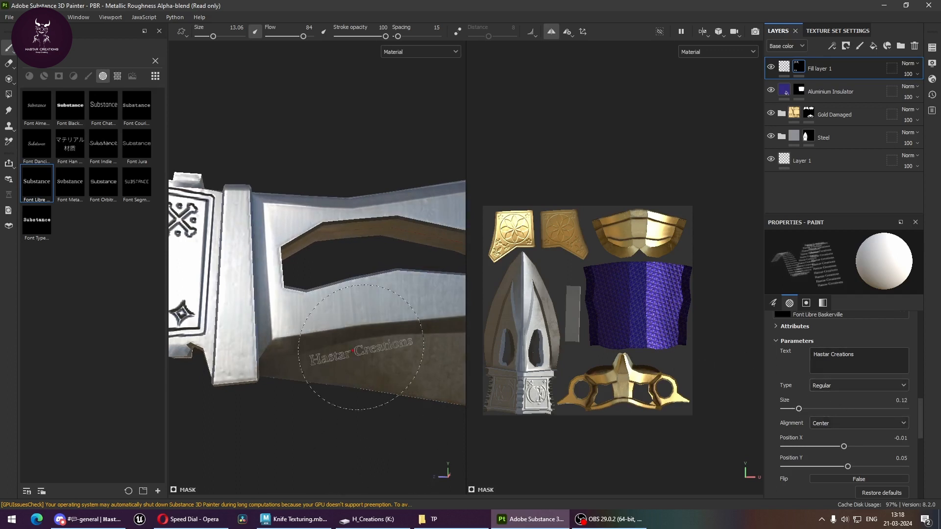
click(319, 324)
key(ctrl+z)
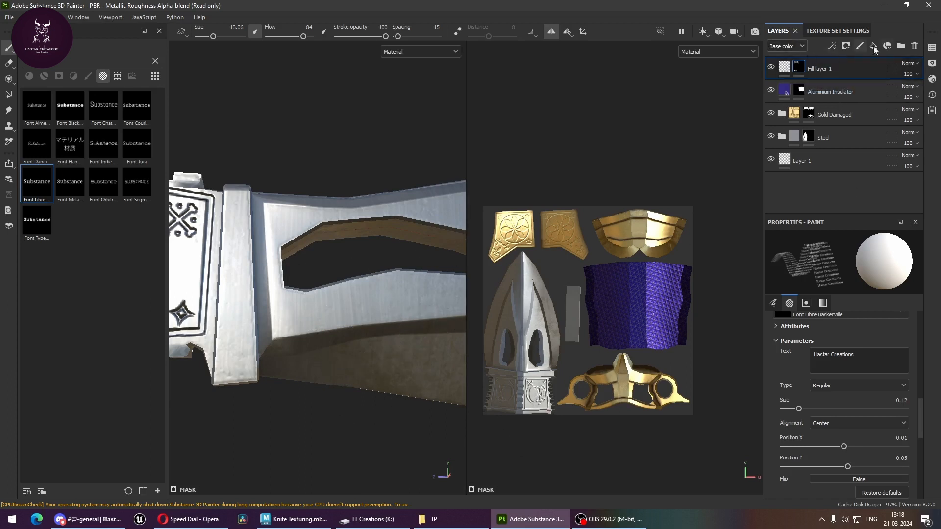
Step: Add a new fill layer above Fill layer 1 and give it a black mask
click(889, 47)
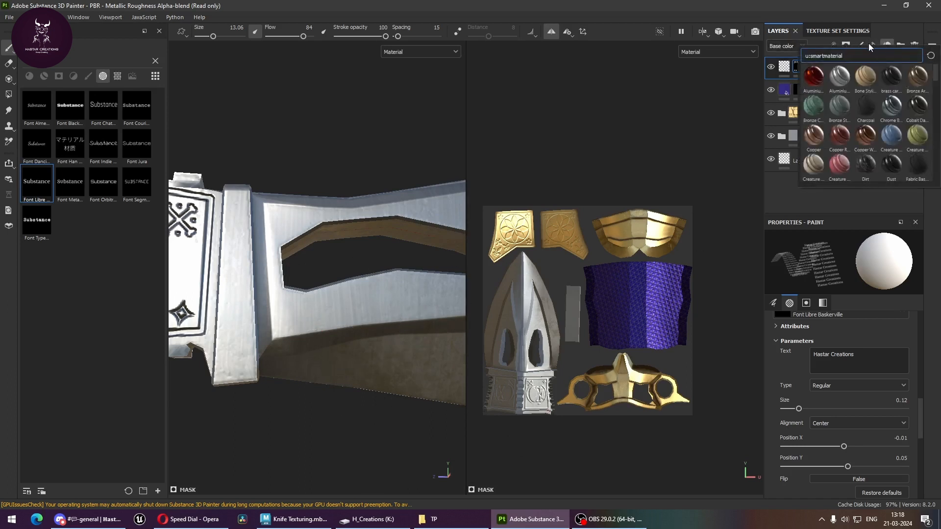
click(870, 46)
click(873, 46)
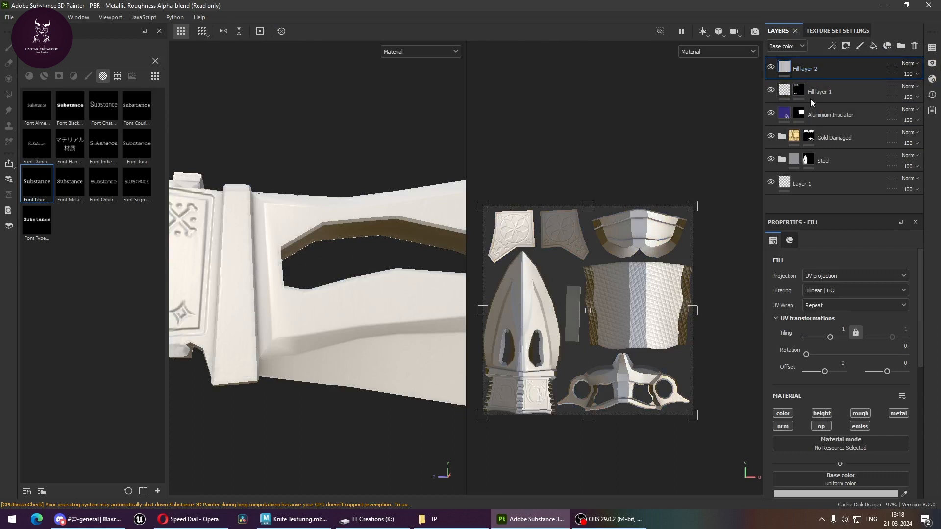
click(847, 46)
click(852, 69)
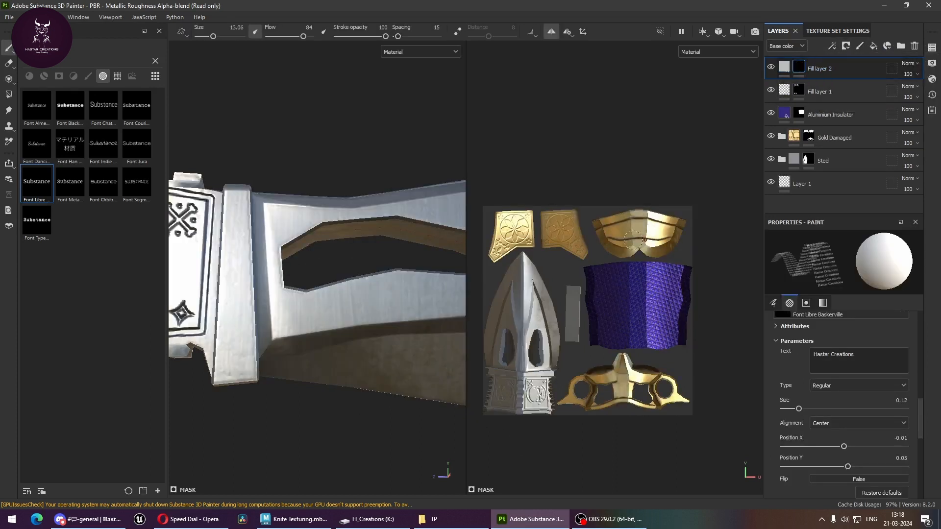
Step: Limit Fill layer 2 to the height channel and set its height to 0.0776
scroll(853, 448, up, 10)
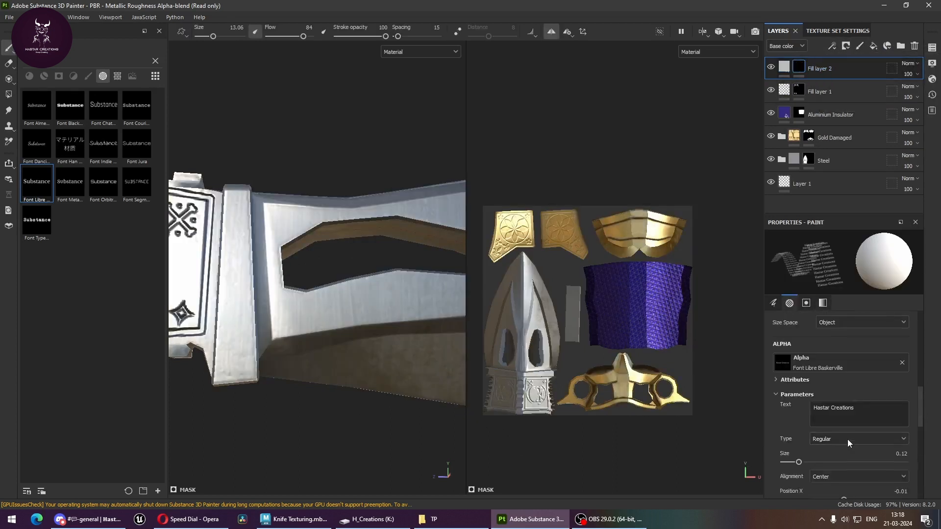
click(784, 67)
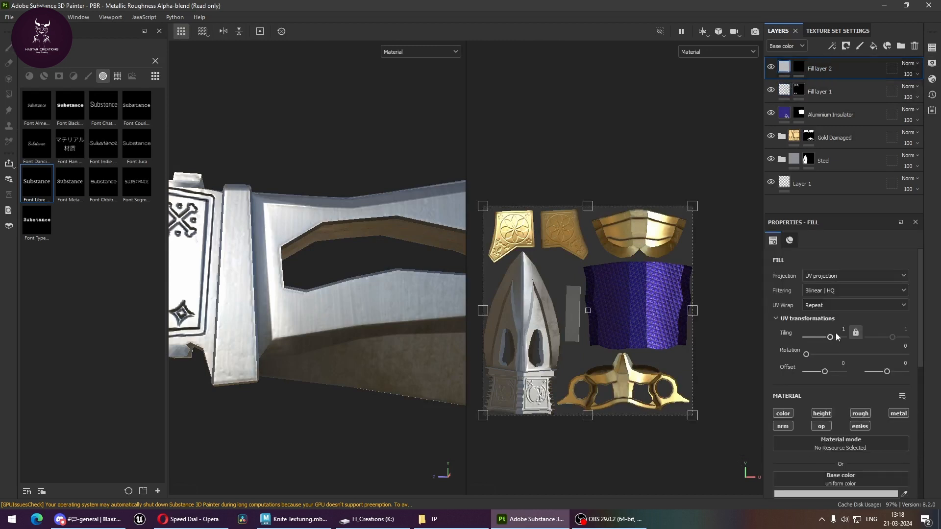
click(782, 325)
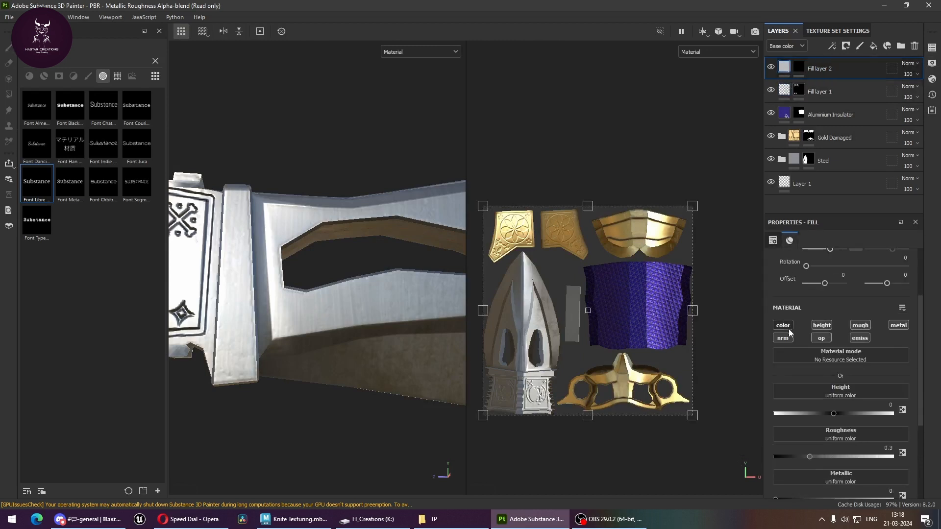
click(855, 326)
click(858, 338)
click(859, 338)
click(899, 325)
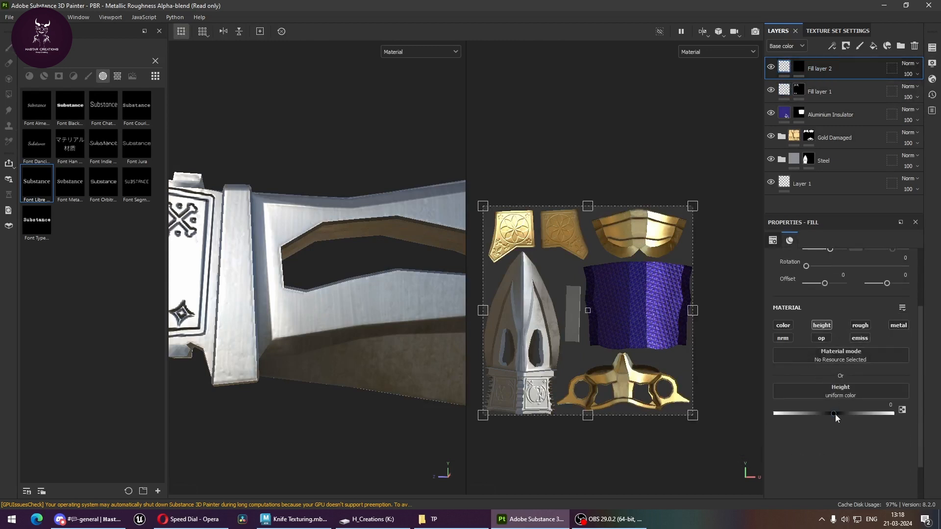
drag(835, 413, 839, 415)
key(1)
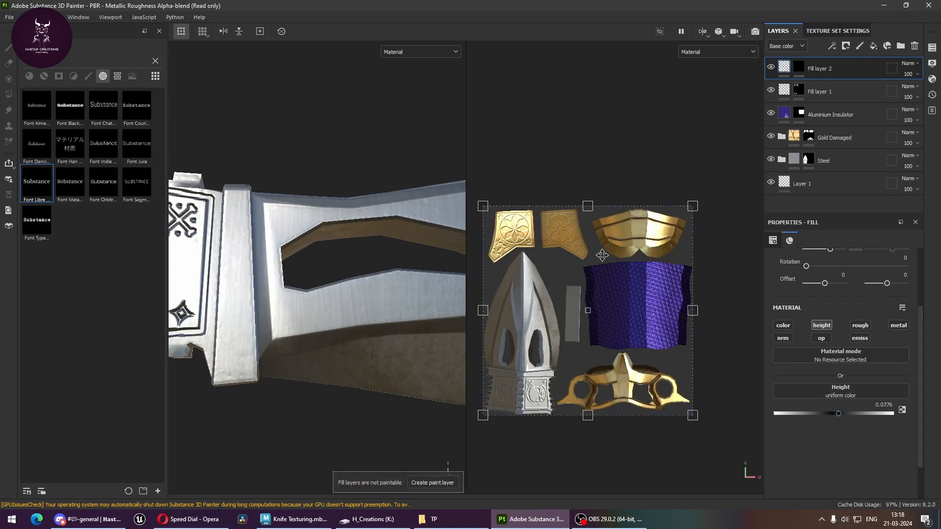
Step: Try stamping the Libre Baskerville text in Fill layer 2's mask on the blade strip, and undo it
click(797, 70)
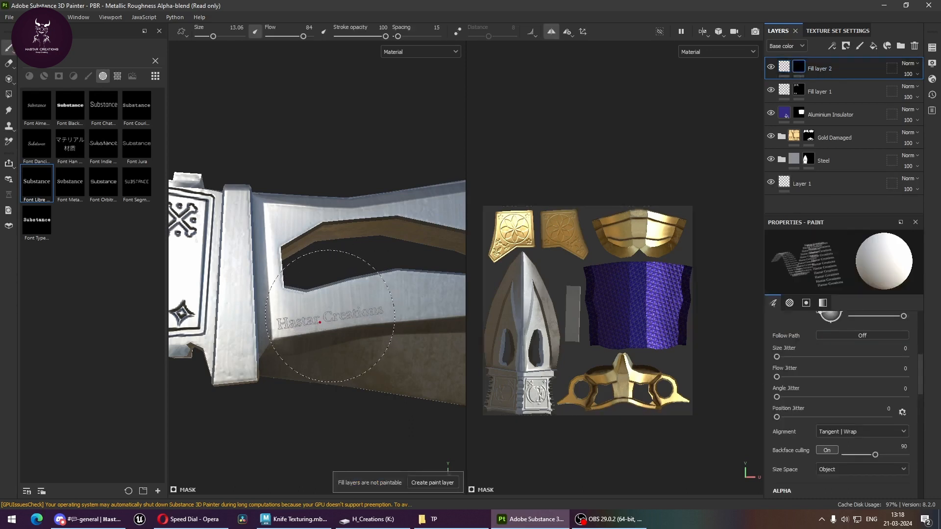
click(327, 327)
mouse_move(366, 411)
alt+mouse_down()
mouse_move(331, 442)
mouse_move(359, 453)
alt+mouse_up()
key(ctrl+z)
Step: Load the Font Black alpha into the brush, set its text to Hastar Creations and its text size to 0.12
click(68, 109)
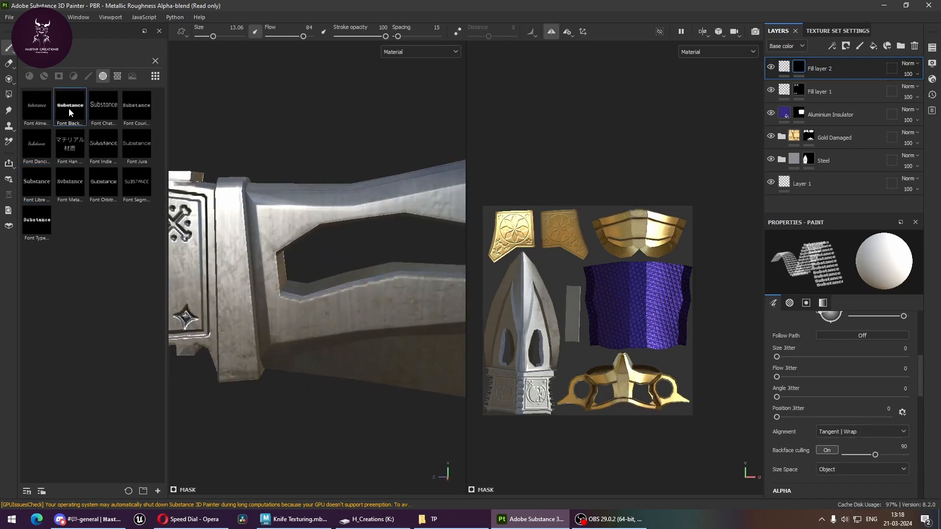
scroll(874, 392, down, 3)
scroll(836, 409, down, 3)
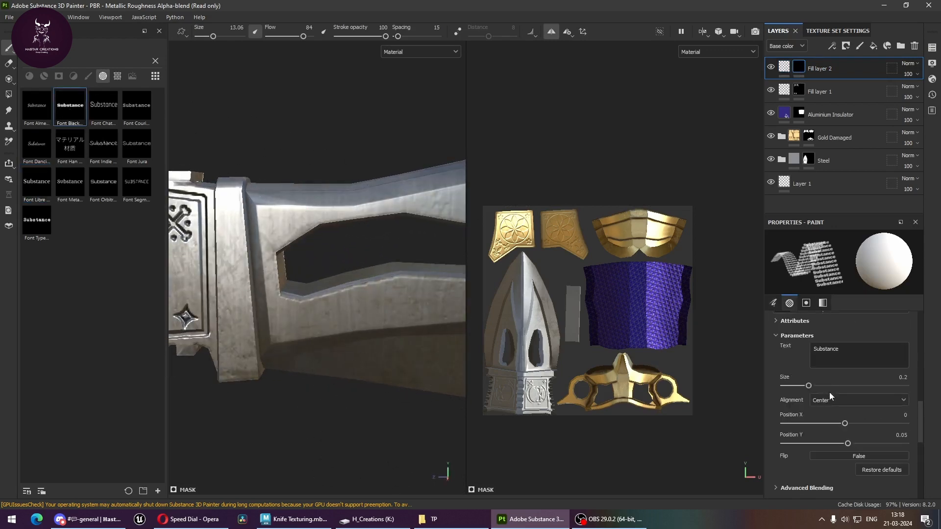
drag(820, 349, 808, 348)
text(Hastar Creations)
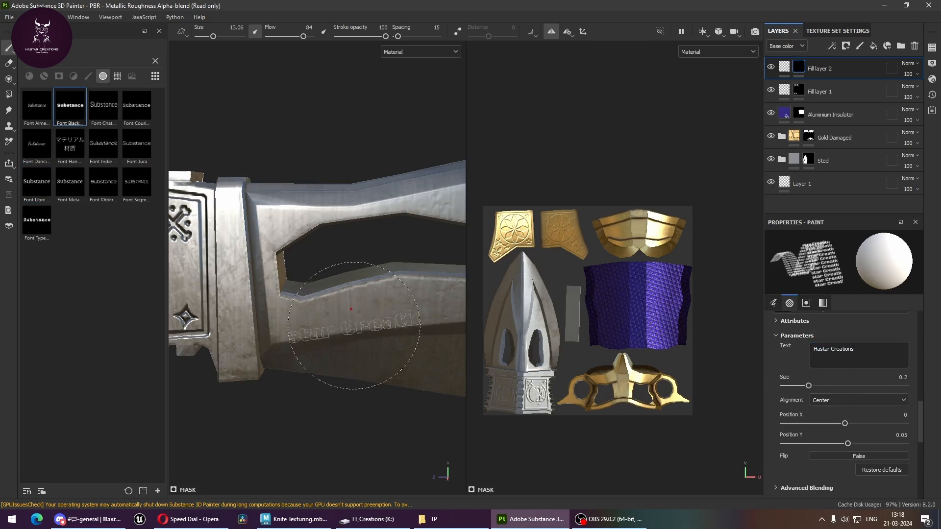
drag(805, 388, 800, 389)
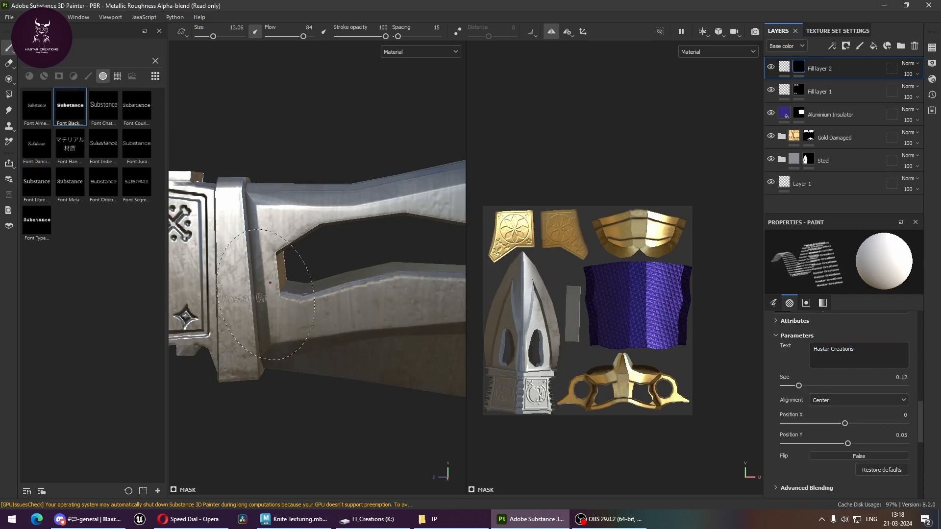
Step: Stamp the text once in Fill layer 2's mask on the blade strip below the cutout, and open that layer's fill properties
click(333, 306)
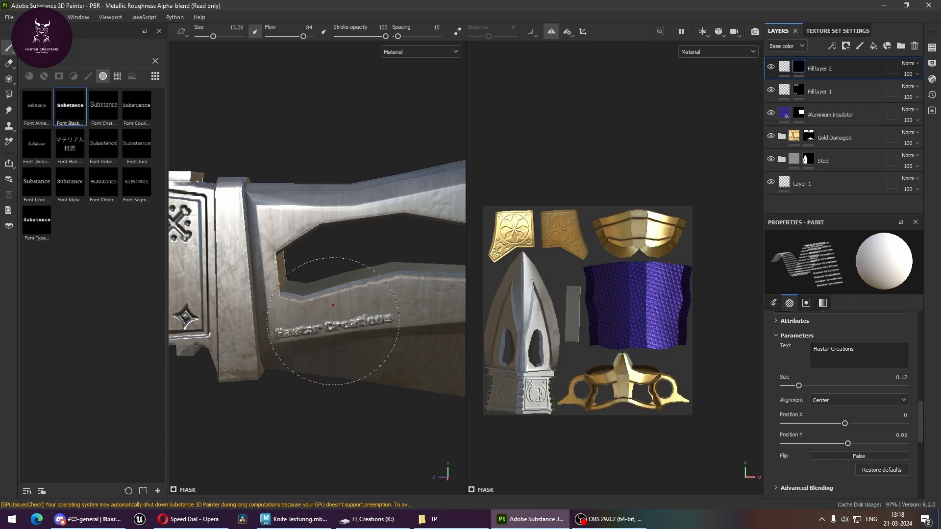
alt+drag(337, 409, 362, 393)
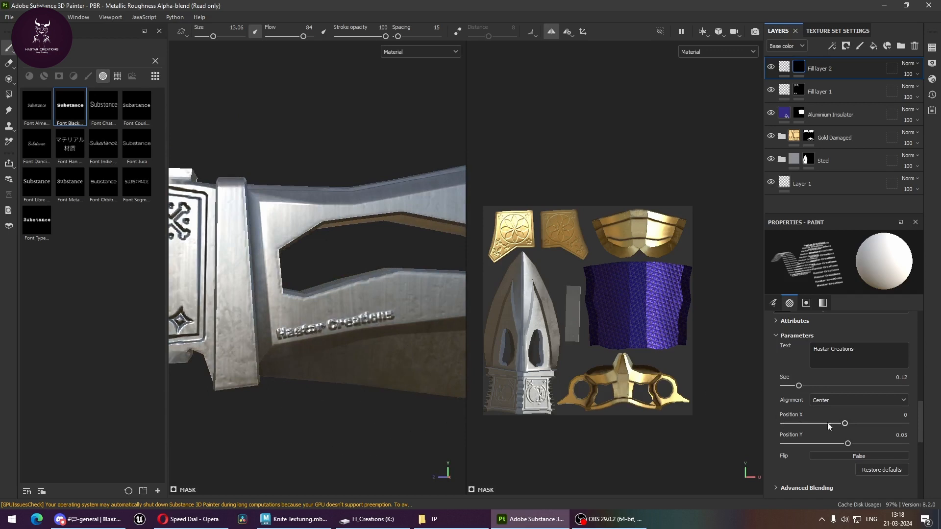
scroll(827, 422, down, 5)
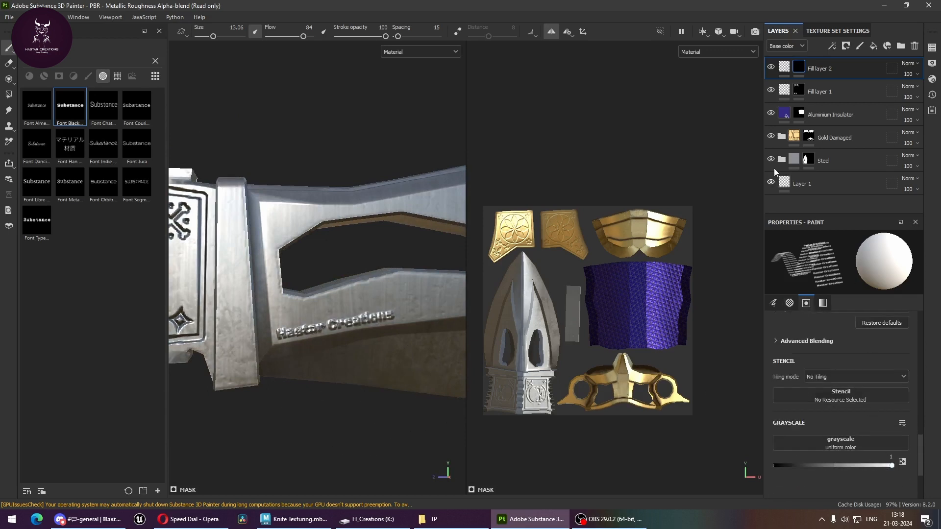
click(784, 67)
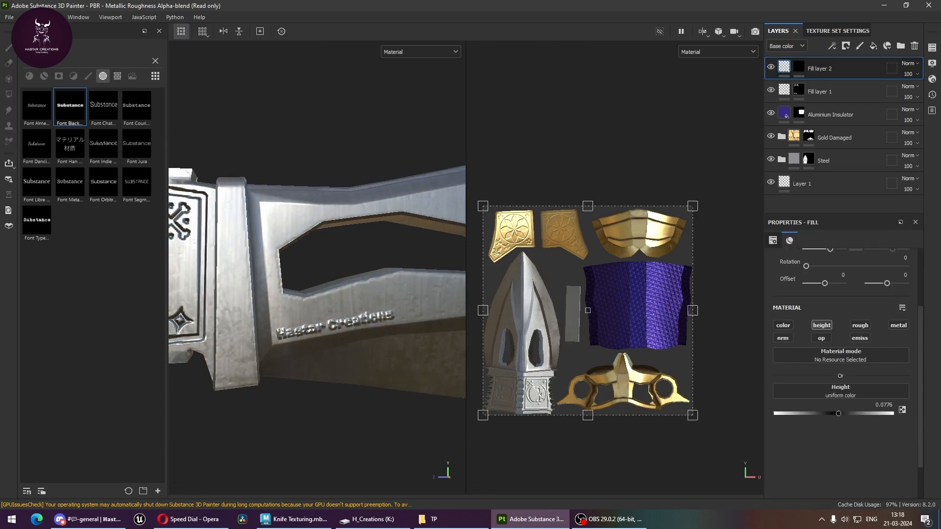
Step: Undo the "Hastar Creations" text stamp on the blade and activate the mask of Fill layer 2
key(alt+Tab)
alt+drag(347, 332, 338, 278)
key(ctrl+z)
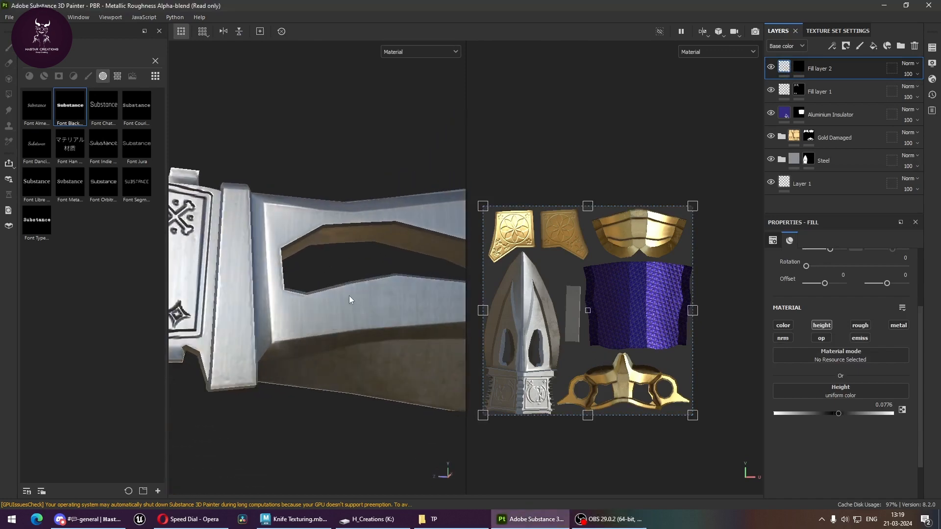
click(798, 69)
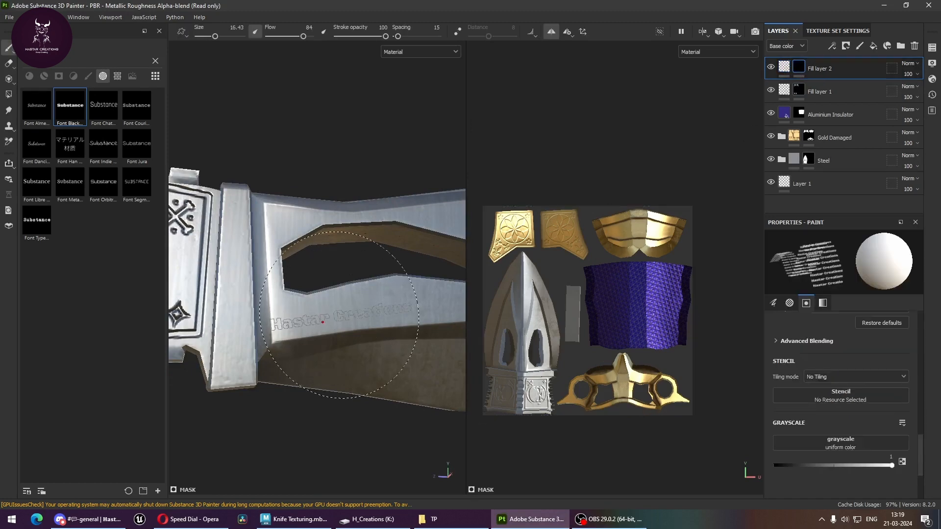
Step: Try stamping the "Hastar Creations" text on the blade below the cutout
click(329, 326)
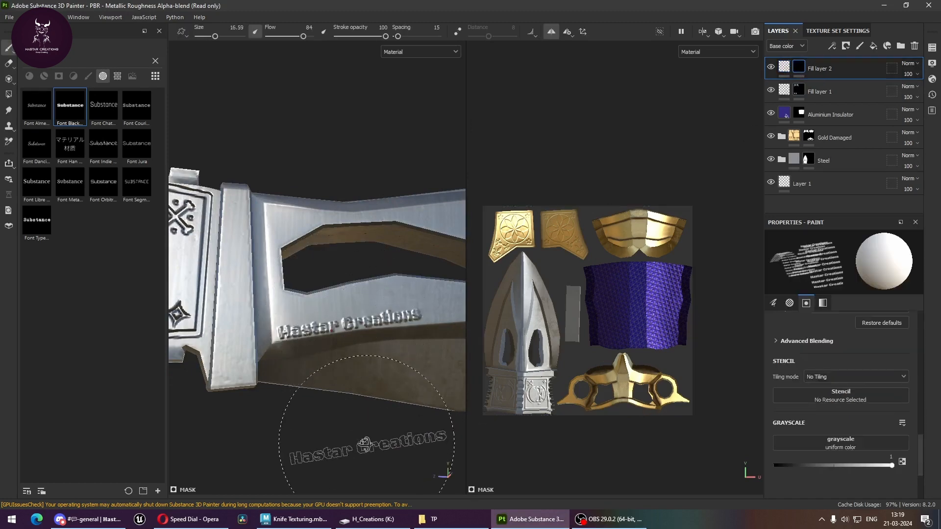
mouse_move(397, 449)
alt+mouse_down()
mouse_move(321, 478)
mouse_move(346, 452)
alt+mouse_up()
key(ctrl)
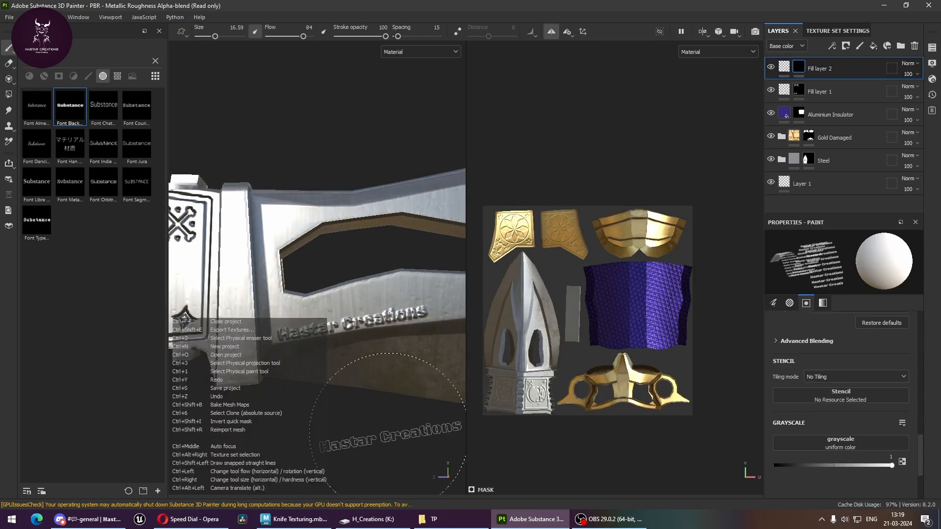
mouse_move(390, 424)
alt+mouse_down()
mouse_move(353, 343)
mouse_move(367, 319)
mouse_move(396, 359)
mouse_move(409, 354)
alt+mouse_up()
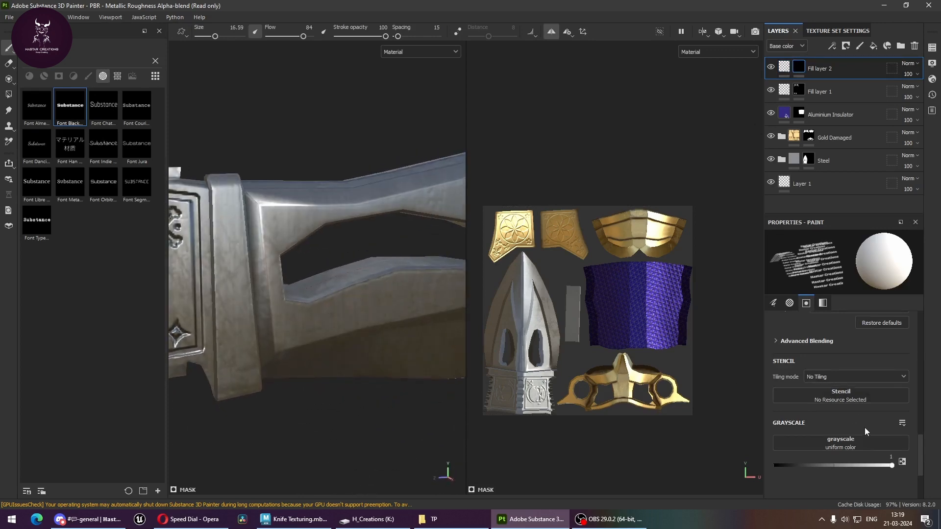
Step: Set the brush spacing to 5 and test the text stamp on the blade below the cutout
scroll(864, 427, up, 3)
scroll(840, 370, up, 8)
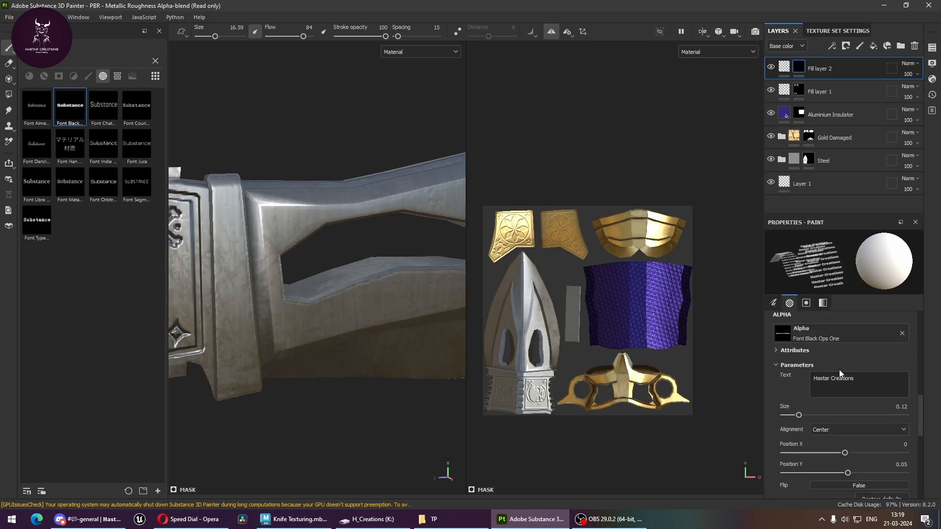
scroll(841, 391, up, 4)
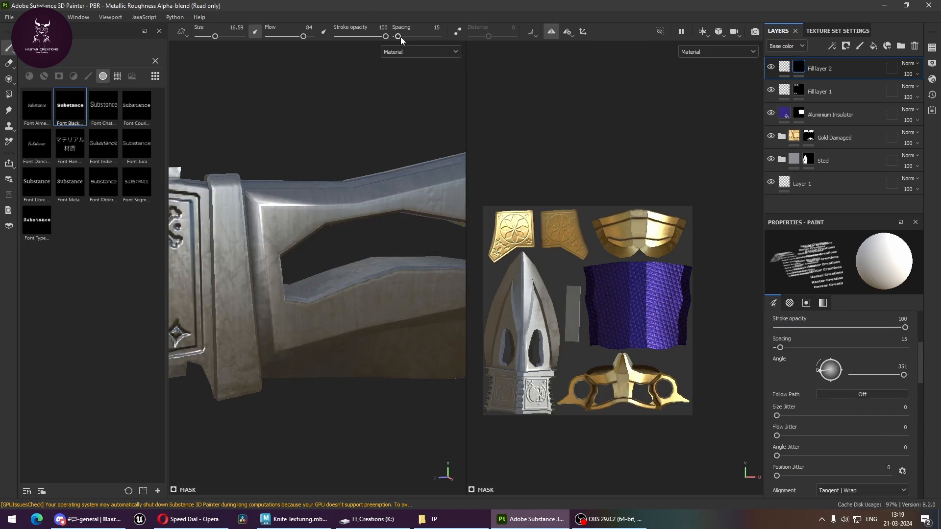
drag(401, 37, 382, 34)
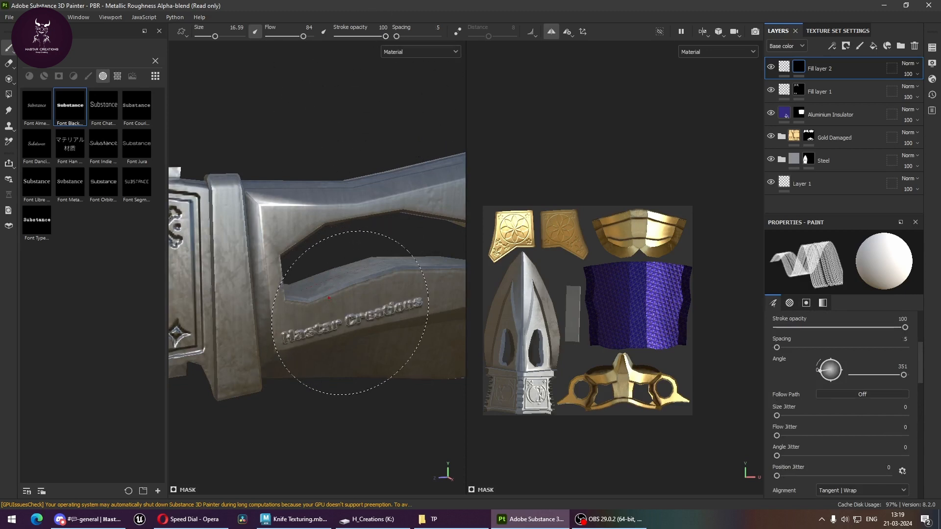
mouse_move(315, 263)
alt+mouse_down()
mouse_move(378, 389)
mouse_move(361, 361)
mouse_move(390, 136)
alt+mouse_up()
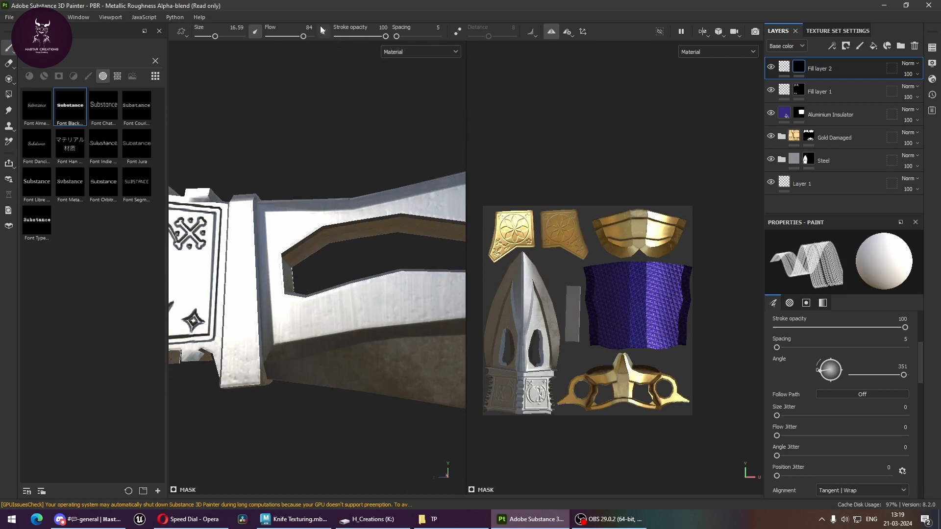
Step: Test the text stamp on the blade with brush flows of 1 and 100, and set the flow to 68
drag(303, 37, 269, 37)
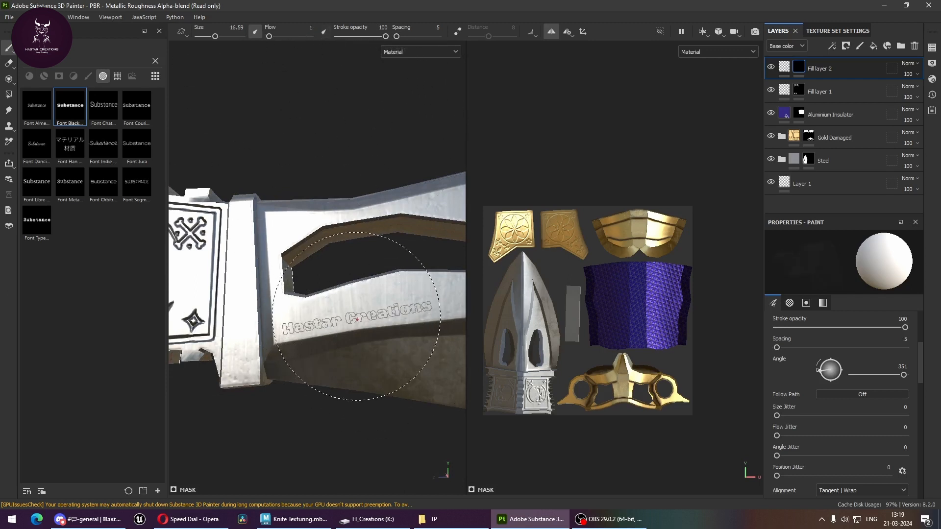
alt+drag(375, 377, 390, 398)
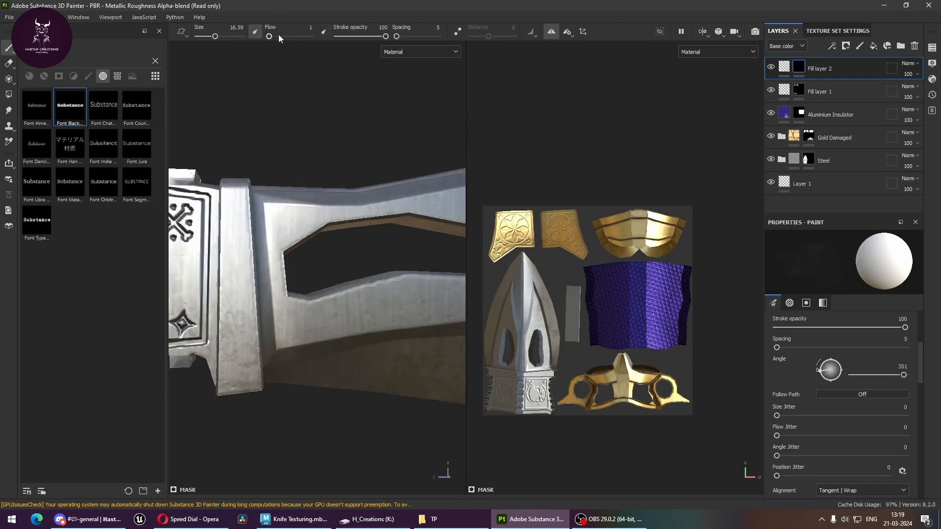
drag(279, 36, 314, 36)
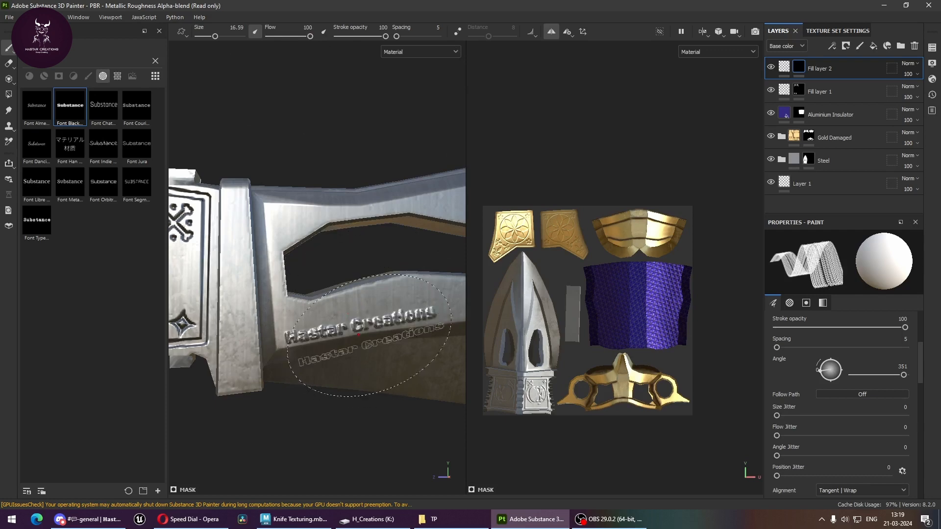
alt+drag(359, 335, 357, 304)
drag(310, 36, 297, 36)
mouse_move(345, 319)
alt+mouse_down()
mouse_move(396, 436)
mouse_move(420, 374)
mouse_move(399, 456)
mouse_move(372, 429)
mouse_move(381, 422)
alt+mouse_up()
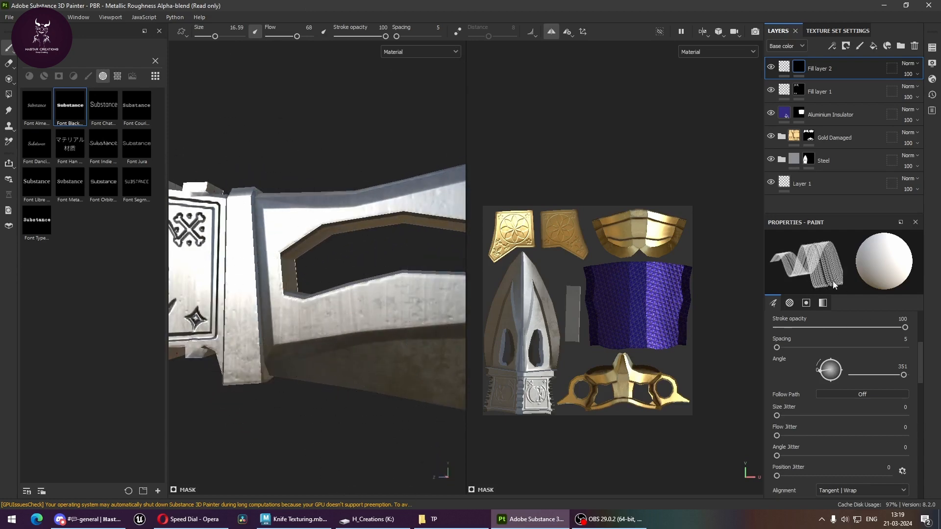
Step: Change the font alpha text to "HC" at size 0.26 and stamp it on the blade below the cutout
scroll(822, 358, down, 5)
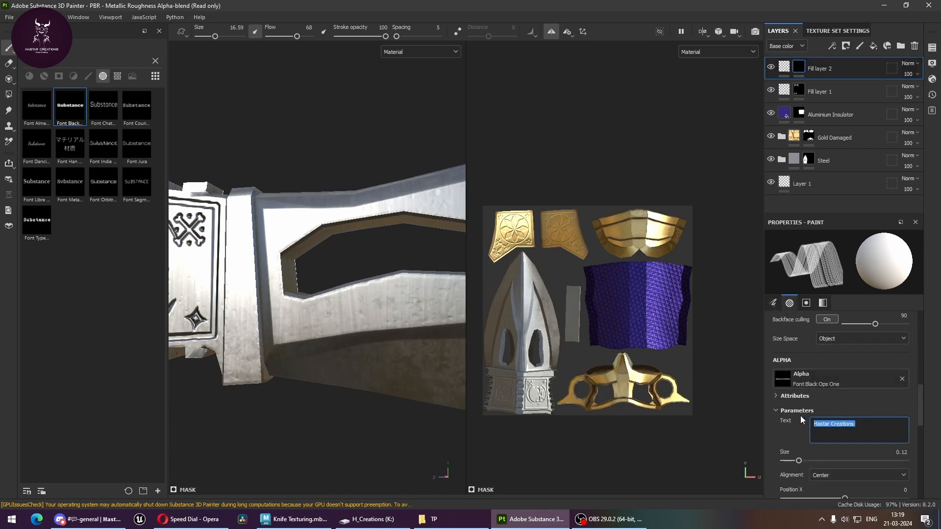
text(HC)
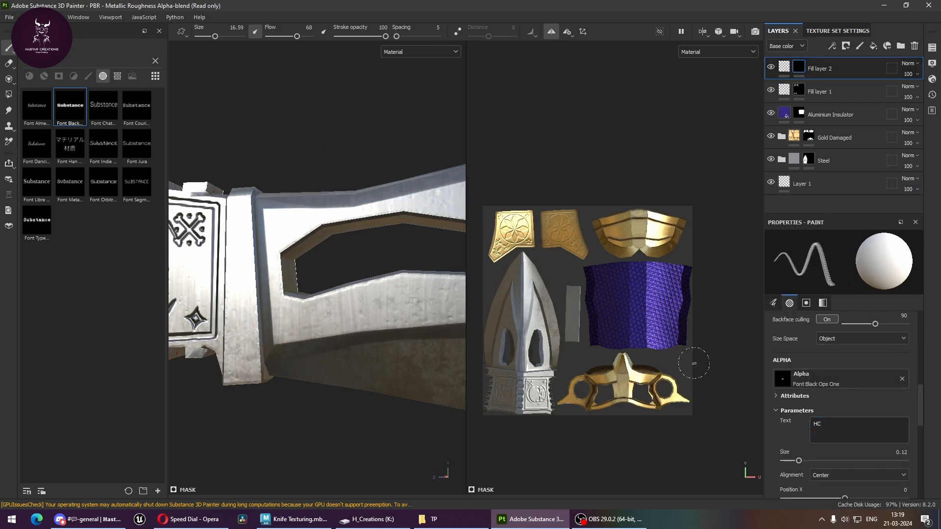
mouse_move(843, 462)
mouse_down()
mouse_move(855, 461)
mouse_move(815, 461)
mouse_up()
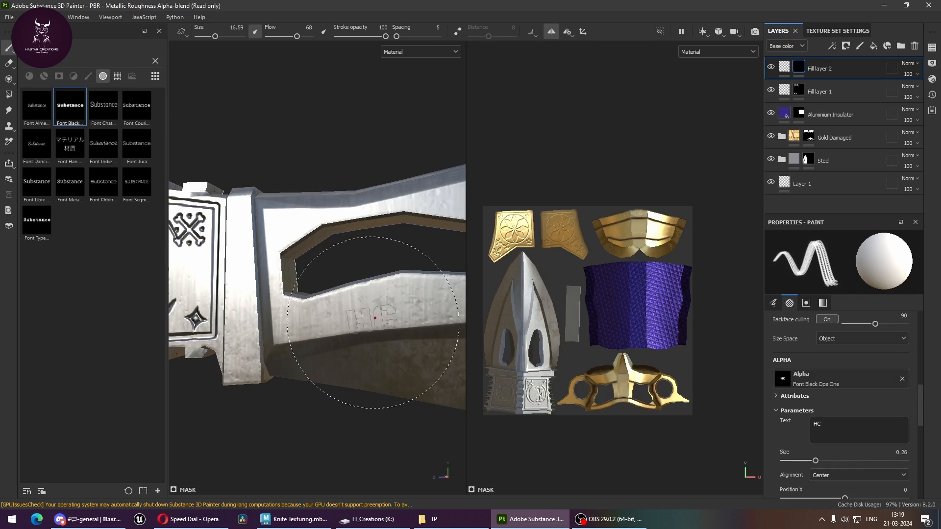
click(297, 326)
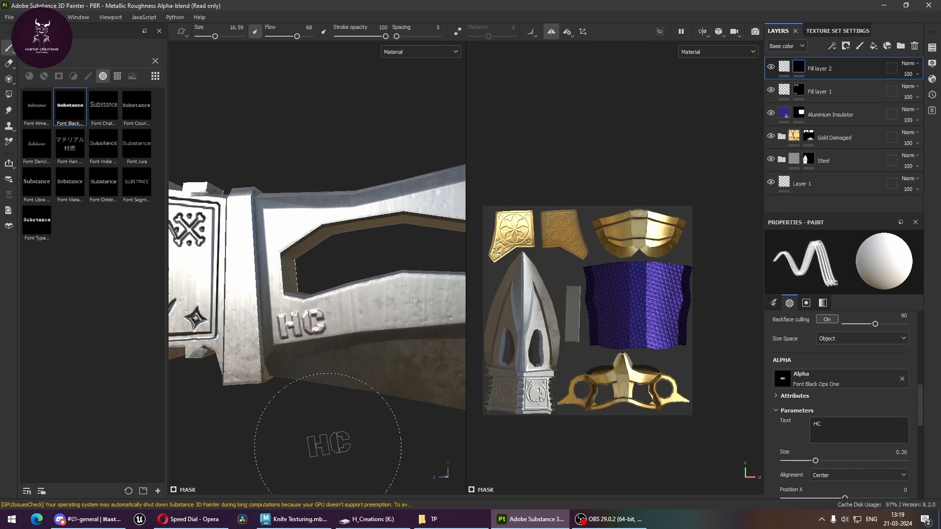
Step: Activate the mask of Fill layer 1 and switch to the Basic Hard brush at size 0.41
mouse_move(294, 444)
alt+mouse_down()
mouse_move(358, 432)
mouse_move(336, 393)
mouse_move(368, 446)
mouse_move(381, 437)
mouse_move(338, 441)
mouse_move(366, 454)
mouse_move(411, 420)
mouse_move(307, 396)
alt+mouse_up()
scroll(339, 441, down, 5)
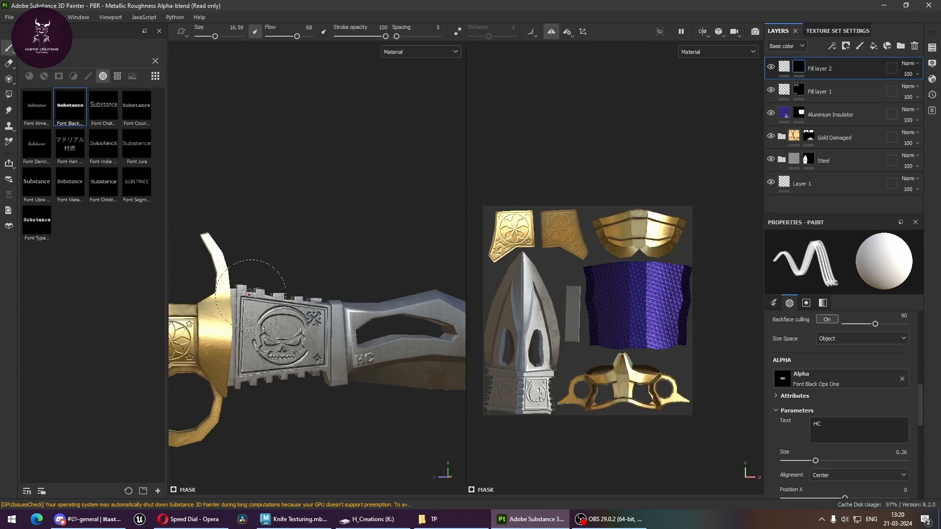
mouse_move(384, 273)
alt+mouse_down()
mouse_move(418, 355)
mouse_move(254, 378)
mouse_move(300, 372)
mouse_move(294, 303)
mouse_move(346, 294)
mouse_move(338, 327)
mouse_move(319, 326)
mouse_move(293, 344)
alt+mouse_up()
alt+middle_drag(283, 335, 286, 355)
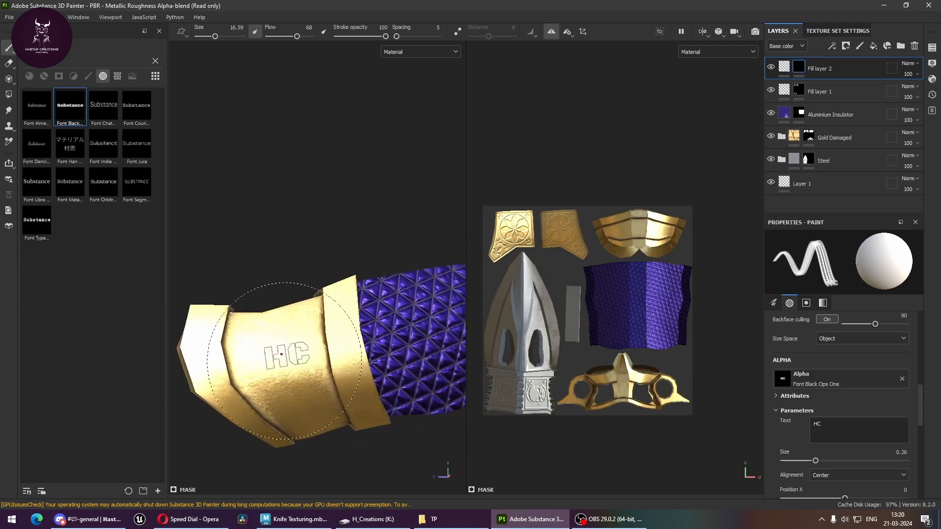
click(799, 91)
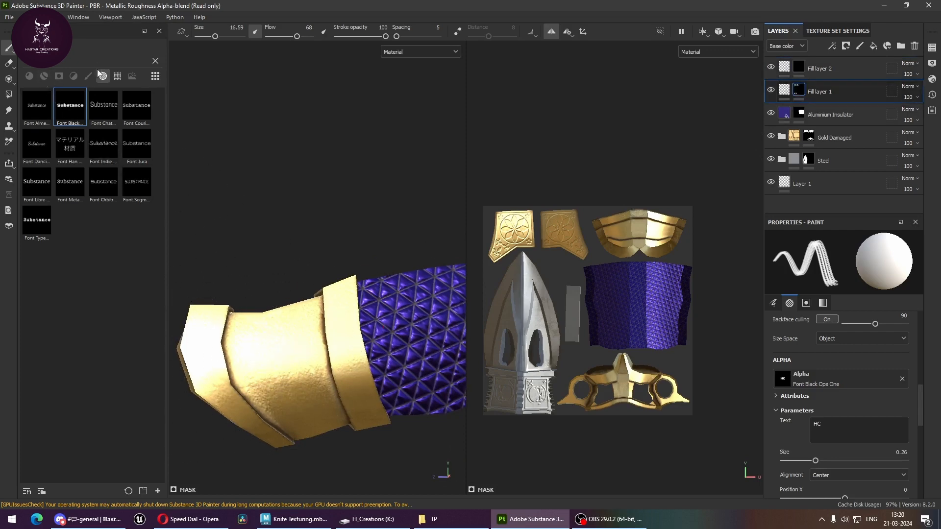
click(155, 61)
click(88, 76)
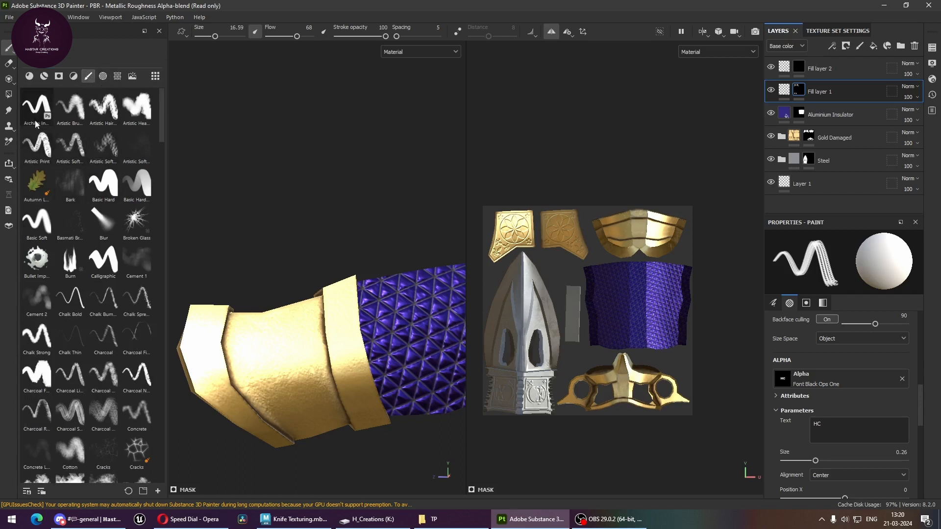
click(103, 195)
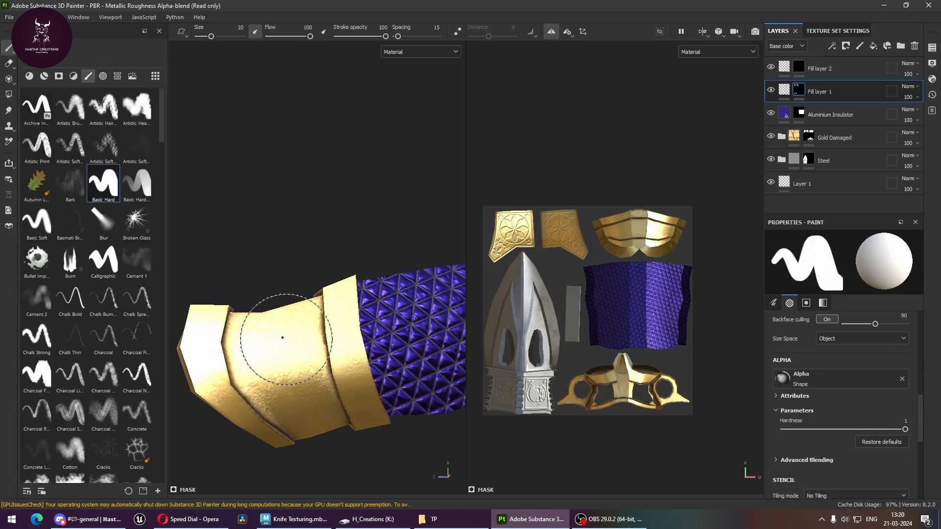
mouse_move(293, 338)
ctrl+right_down()
mouse_move(253, 338)
mouse_move(288, 338)
ctrl+right_up()
Step: Paint connected straight lines along the upper edge of the gold pommel's middle panel on the Fill layer 1 mask
alt+drag(289, 338, 262, 335)
alt+right_drag(263, 334, 311, 339)
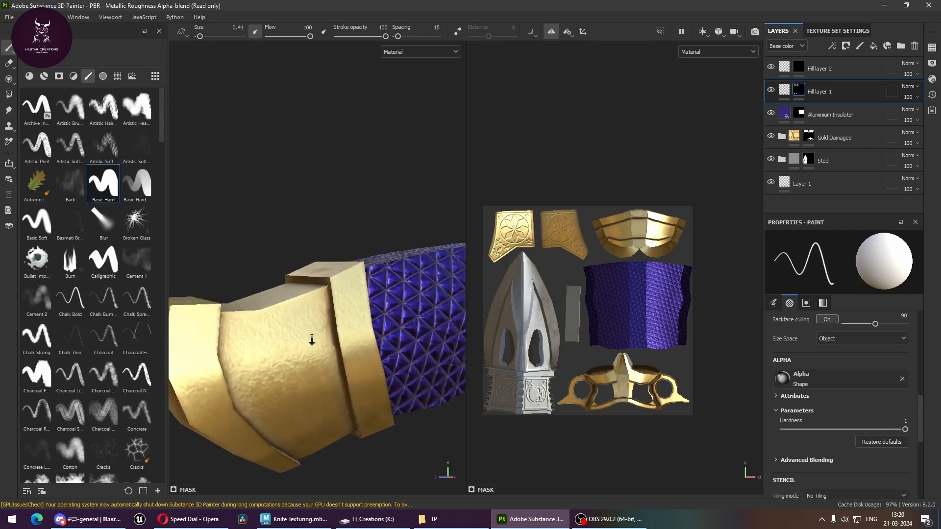
alt+drag(311, 339, 284, 359)
alt+middle_drag(284, 359, 309, 394)
alt+right_drag(290, 391, 311, 381)
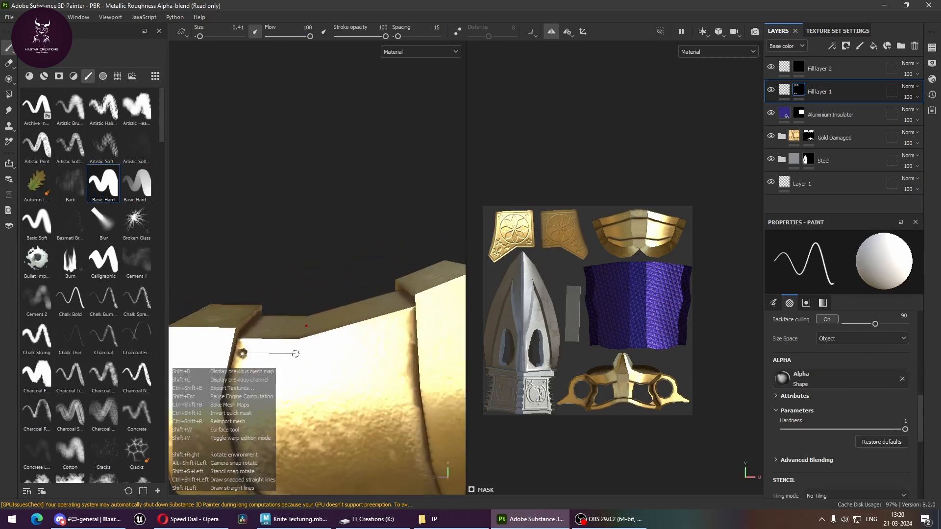
shift+click(298, 357)
shift+click(406, 318)
mouse_move(406, 318)
alt+mouse_down()
mouse_move(374, 351)
mouse_move(325, 318)
alt+mouse_up()
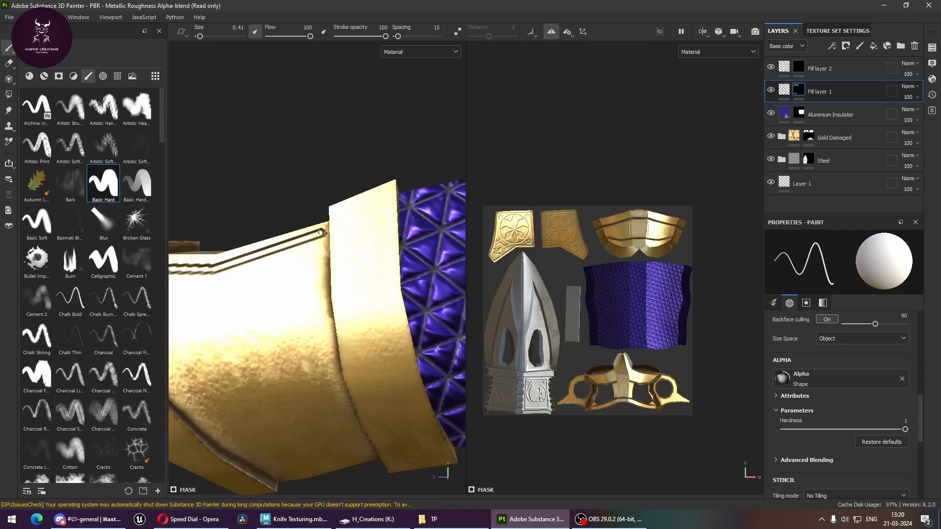
Step: Continue the straight border lines down the pommel panel's edge beside the purple grip to the lower corner
shift+click(319, 299)
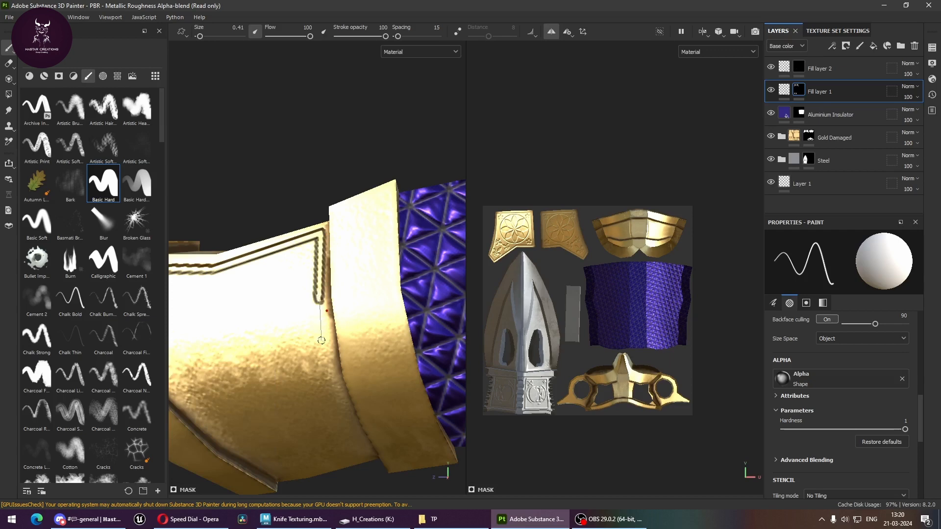
shift+click(324, 340)
shift+click(337, 388)
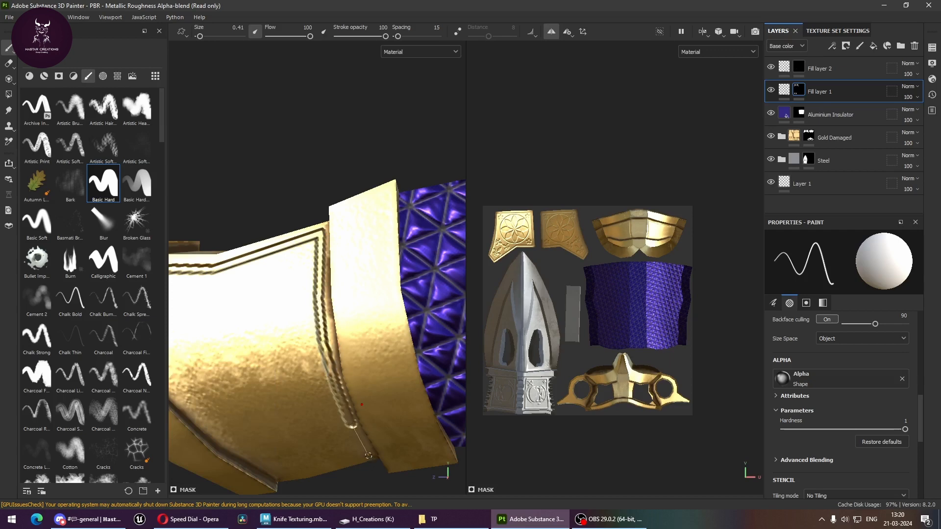
alt+drag(368, 453, 368, 319)
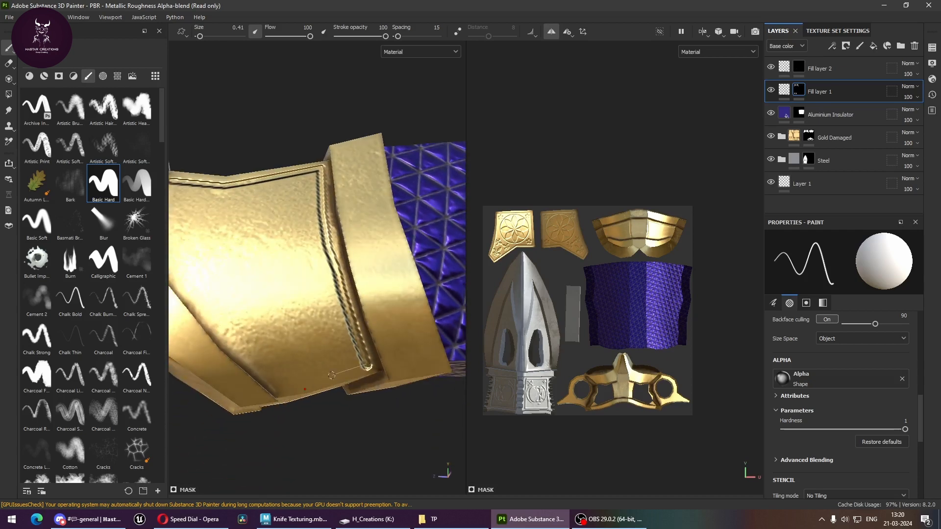
Step: Try painting the border along the pommel panel's lower edge in two straight segments
shift+click(326, 378)
shift+click(280, 393)
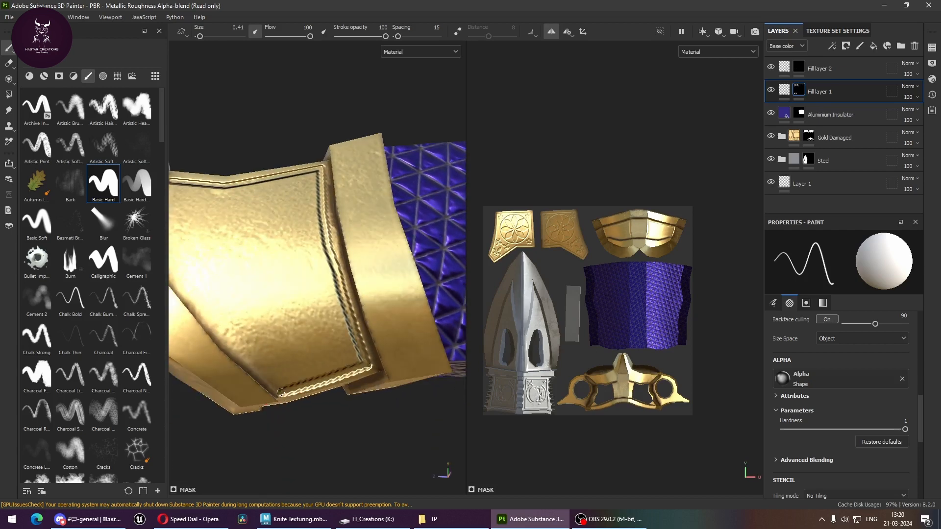
mouse_move(281, 393)
alt+mouse_down()
mouse_move(410, 410)
mouse_move(390, 348)
mouse_move(425, 365)
alt+mouse_up()
key(ctrl+z)
key(ctrl+z)
Step: Paint the border along the pommel panel's lower edge as a single straight line
mouse_move(425, 365)
alt+middle_down()
mouse_move(363, 343)
mouse_move(350, 326)
alt+middle_up()
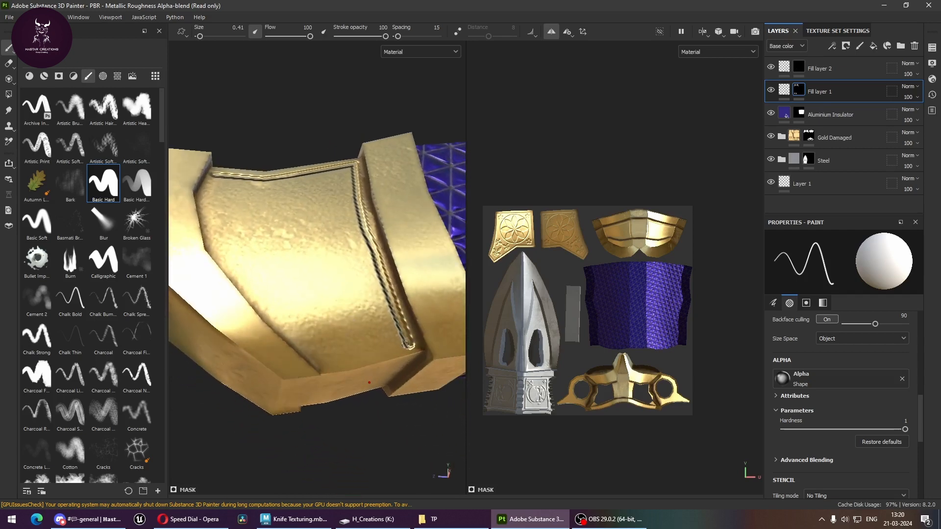
key(shift)
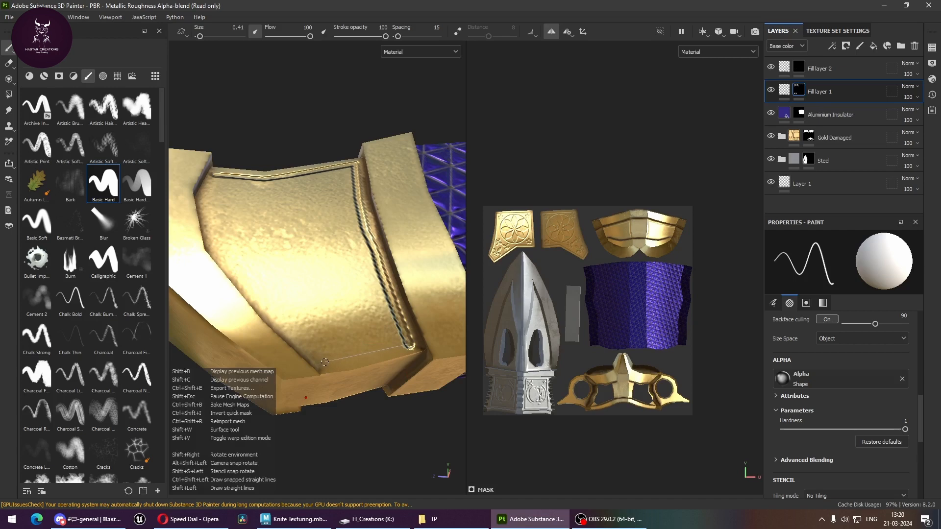
shift+click(325, 362)
Step: Close the pommel panel's border by painting three straight segments from the lower corner along the angled outer edge to the upper corner
alt+drag(341, 336, 347, 348)
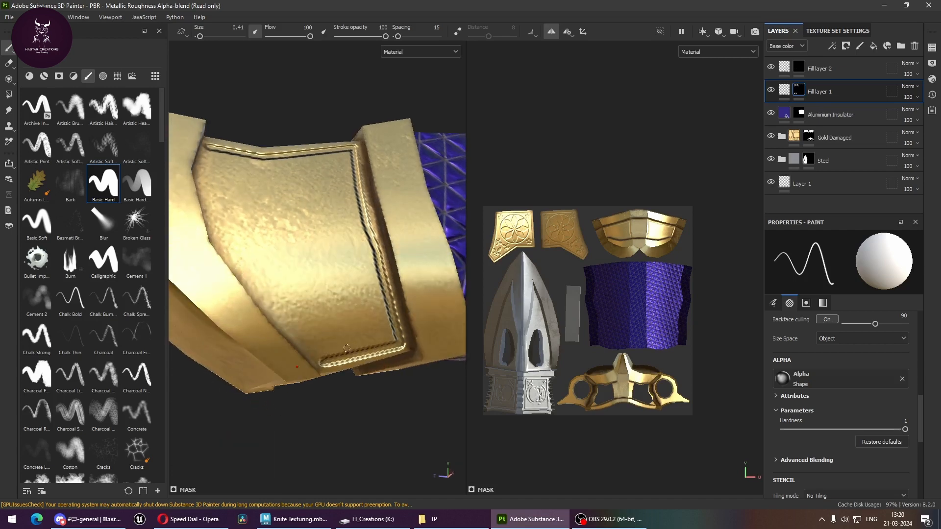
shift+click(283, 318)
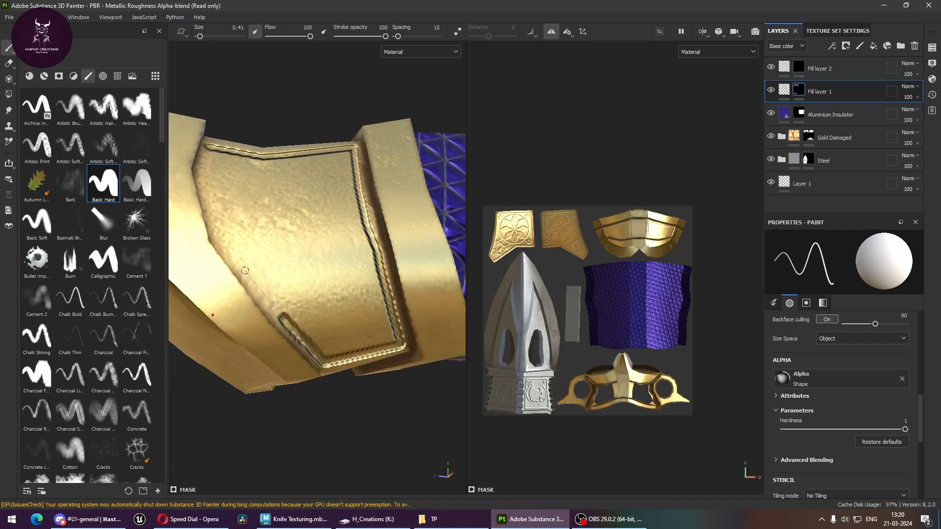
alt+drag(245, 271, 272, 324)
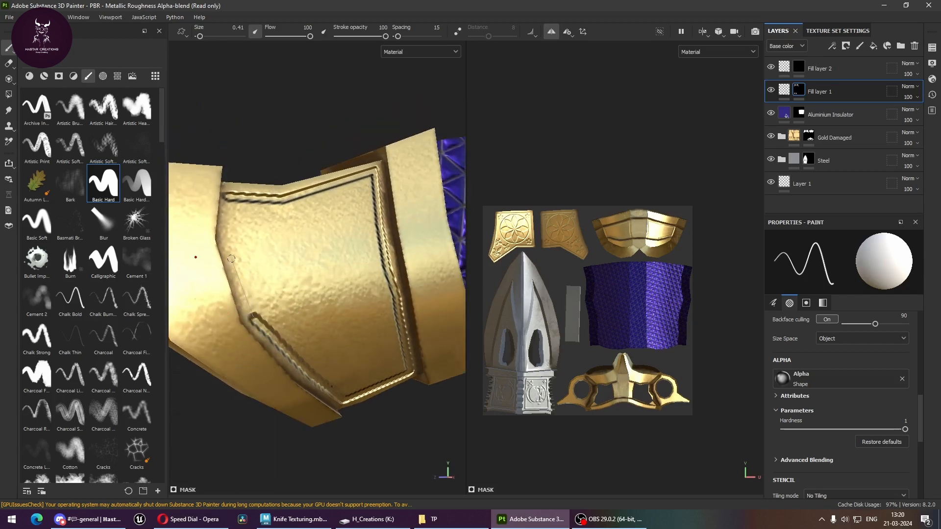
shift+click(228, 238)
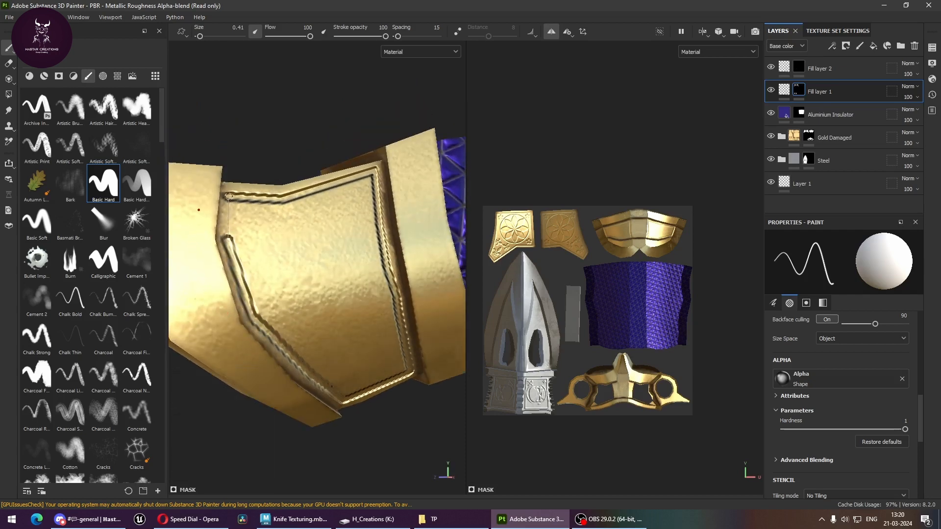
shift+click(229, 196)
scroll(363, 258, down, 3)
mouse_move(352, 280)
alt+mouse_down()
mouse_move(334, 399)
mouse_move(341, 327)
mouse_move(432, 325)
mouse_move(311, 385)
mouse_move(358, 381)
mouse_move(322, 378)
alt+mouse_up()
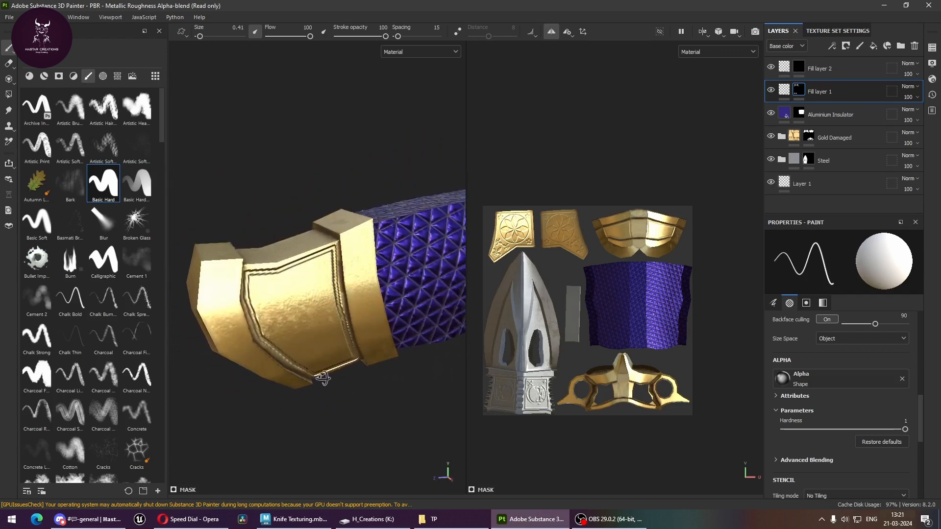
Step: Stamp the Circular Triangle alpha at brush size 7.39 in the middle of the bordered gold pommel panel
click(103, 76)
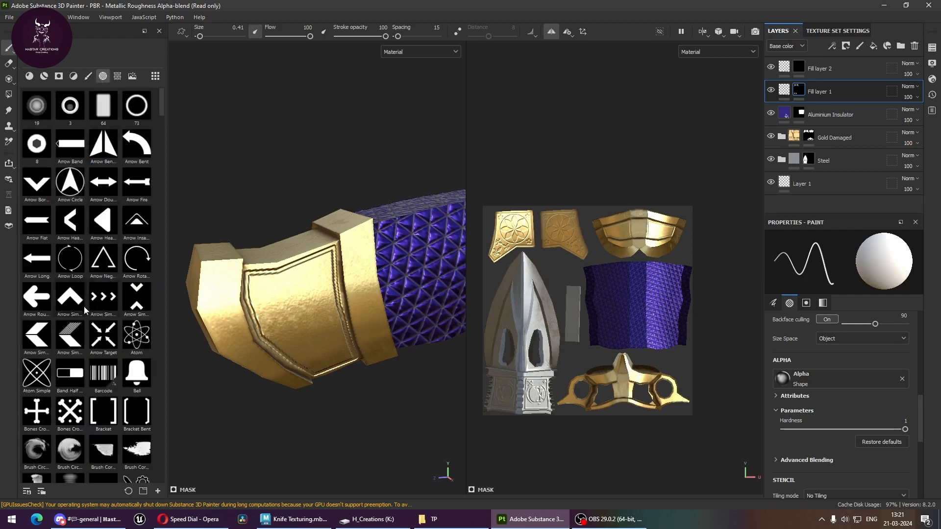
scroll(81, 313, down, 5)
scroll(85, 296, down, 5)
scroll(95, 284, down, 5)
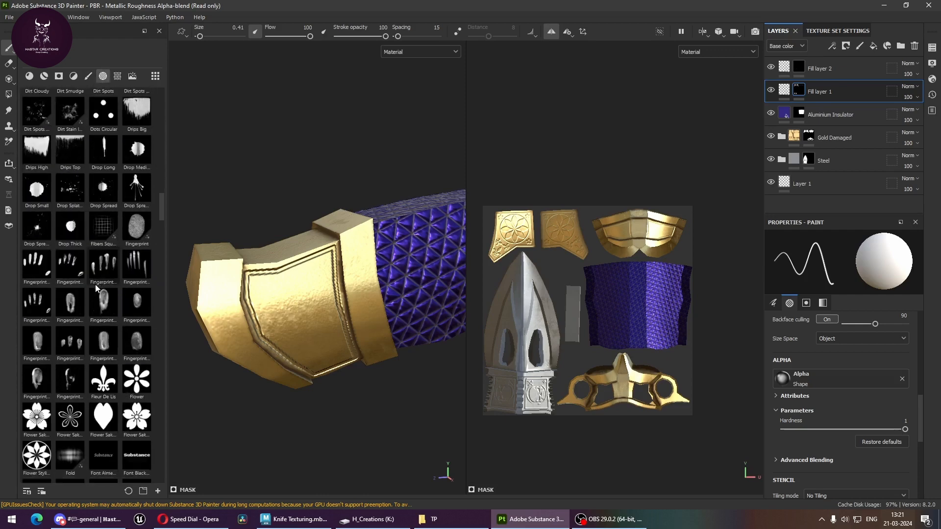
scroll(99, 285, up, 5)
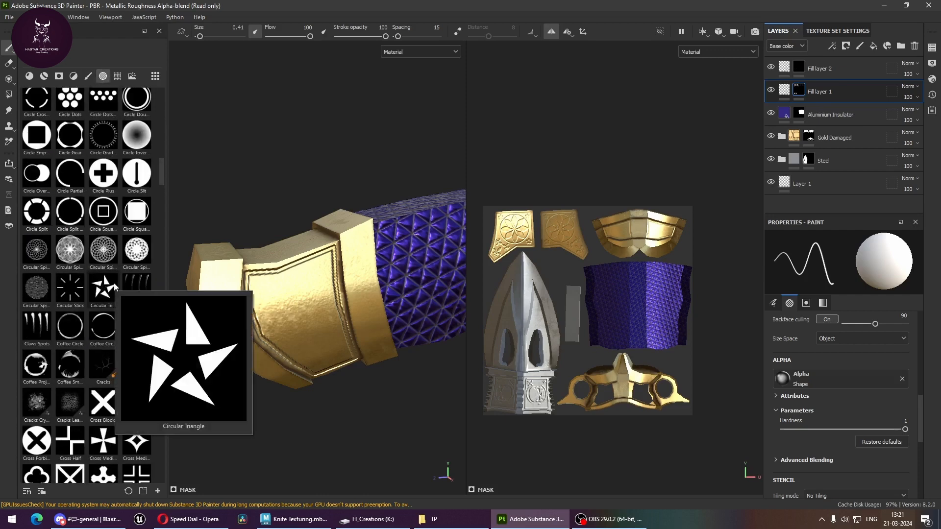
click(114, 288)
ctrl+right_drag(311, 325, 325, 334)
mouse_move(315, 343)
alt+mouse_down()
mouse_move(280, 313)
mouse_move(280, 291)
alt+mouse_up()
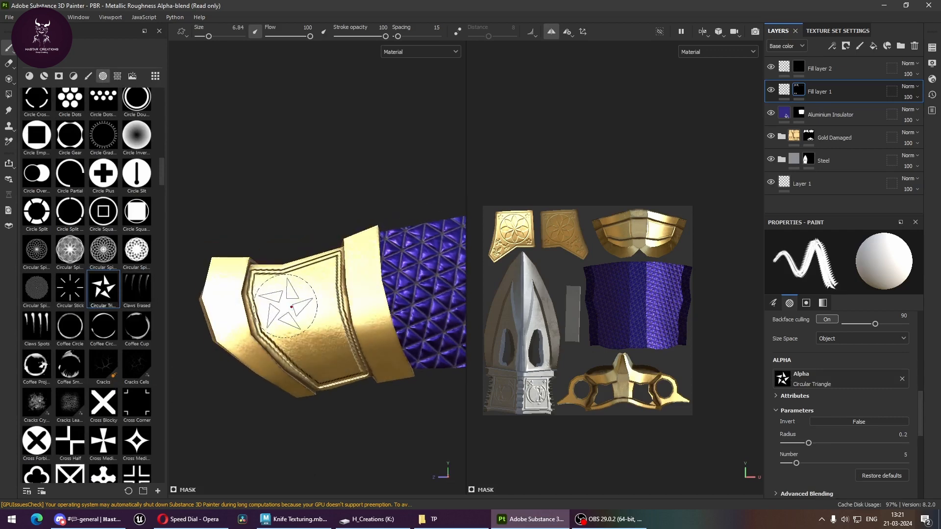
ctrl+right_drag(303, 309, 304, 310)
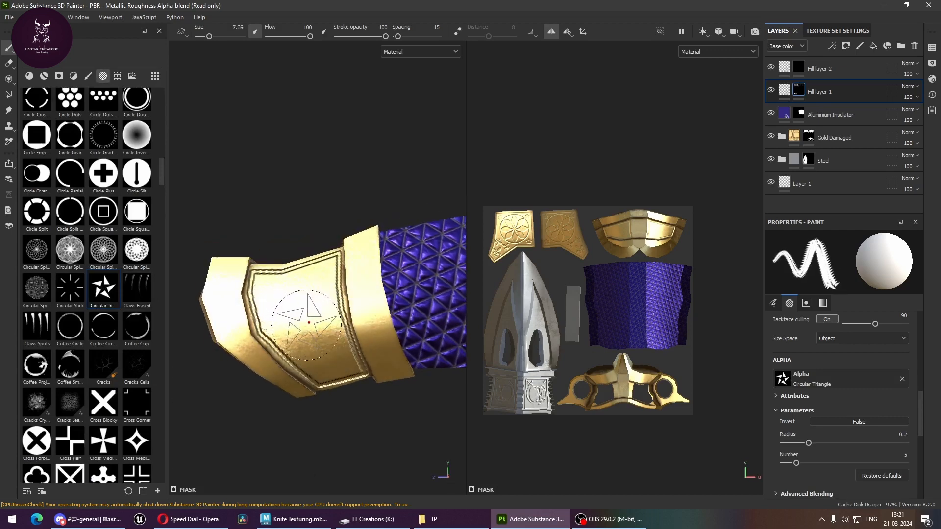
click(306, 325)
alt+drag(262, 396, 310, 398)
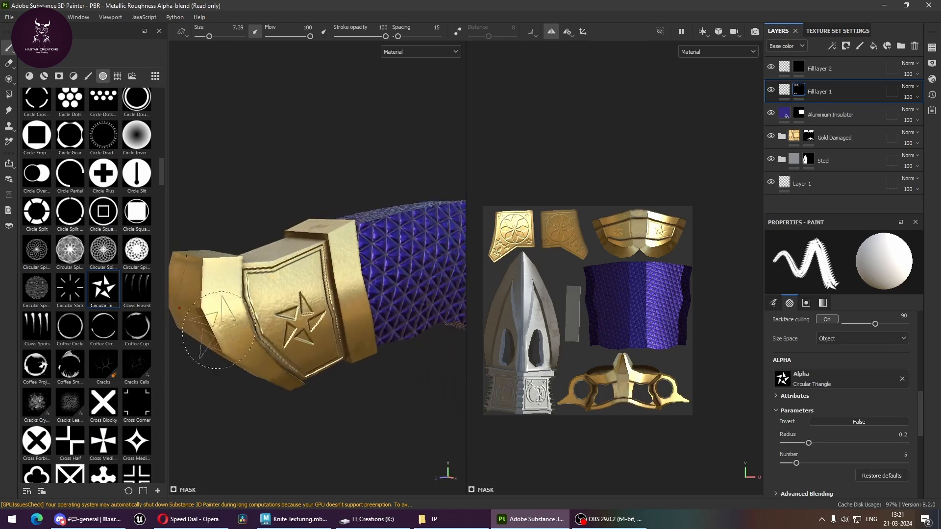
Step: Find a medieval ornament among the alphas and load Medieval Flower Simple into the brush
scroll(96, 337, down, 15)
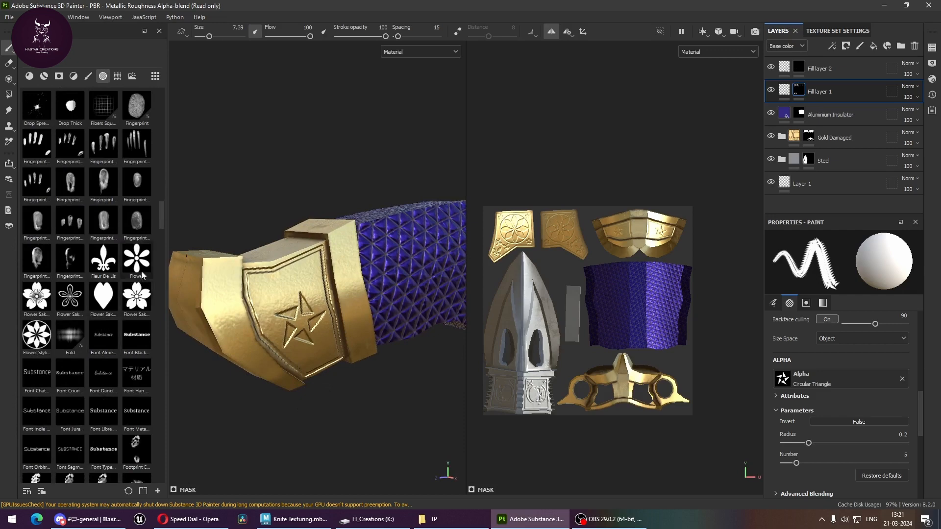
scroll(133, 269, down, 5)
scroll(131, 272, down, 8)
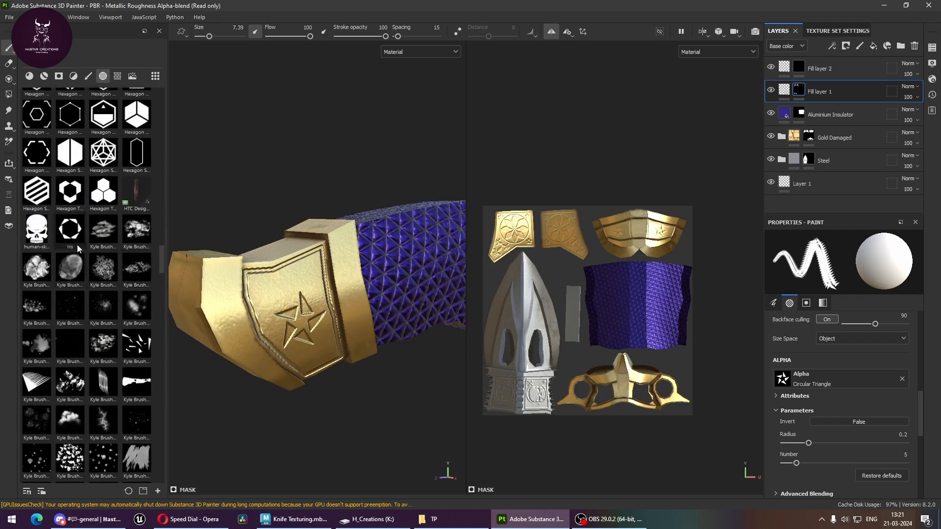
scroll(83, 247, down, 8)
mouse_move(105, 391)
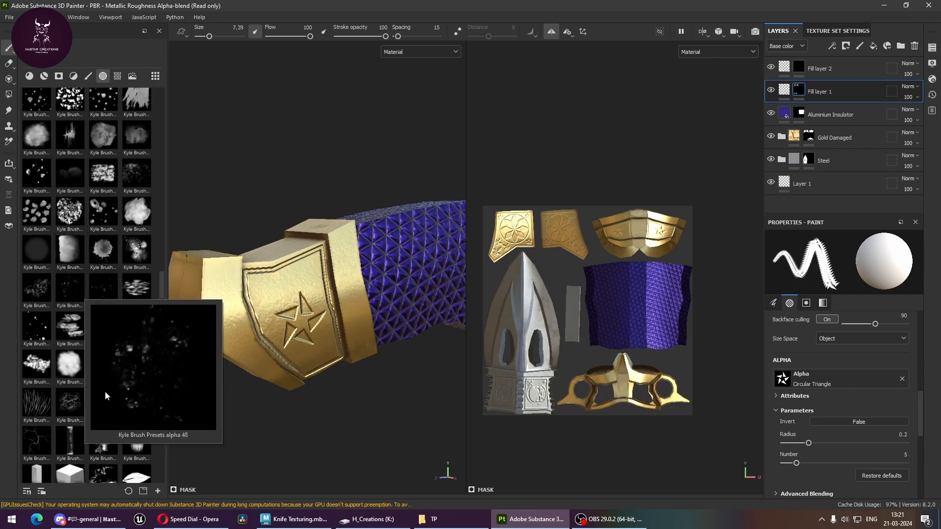
scroll(105, 394, down, 9)
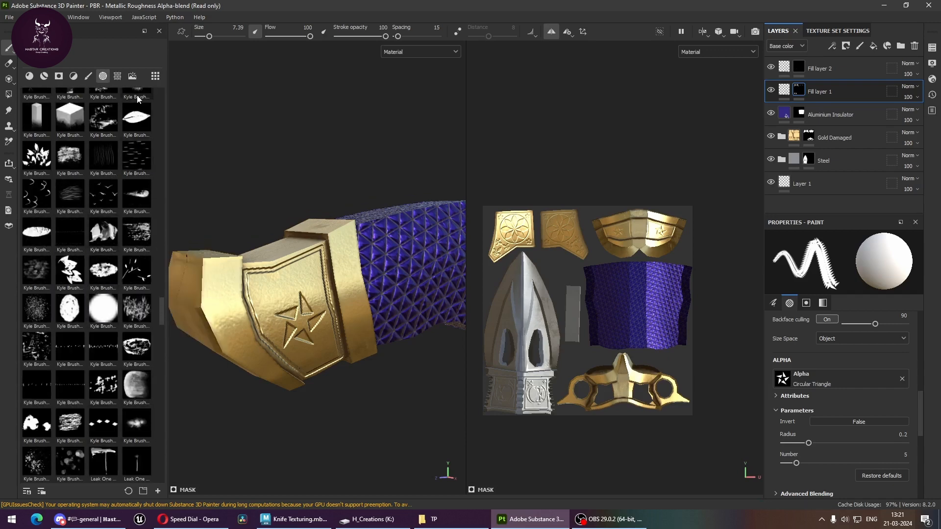
scroll(107, 288, down, 9)
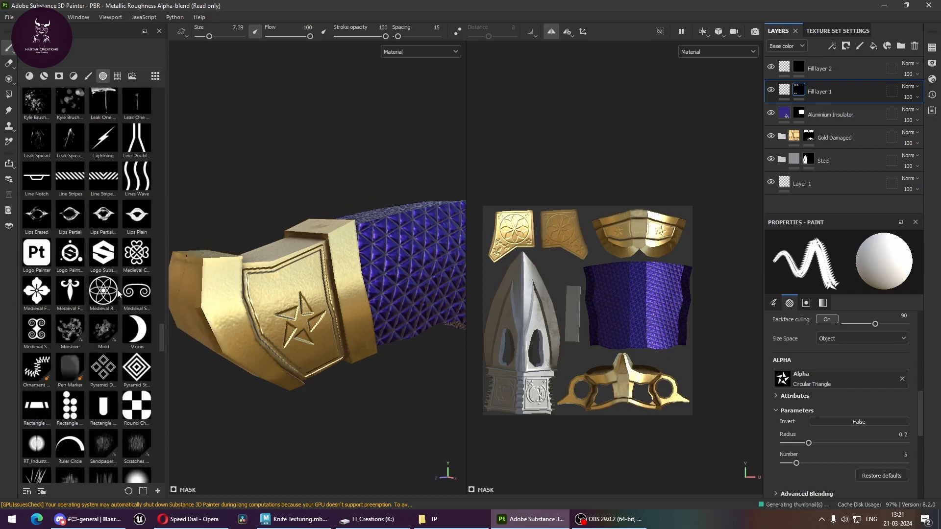
click(74, 293)
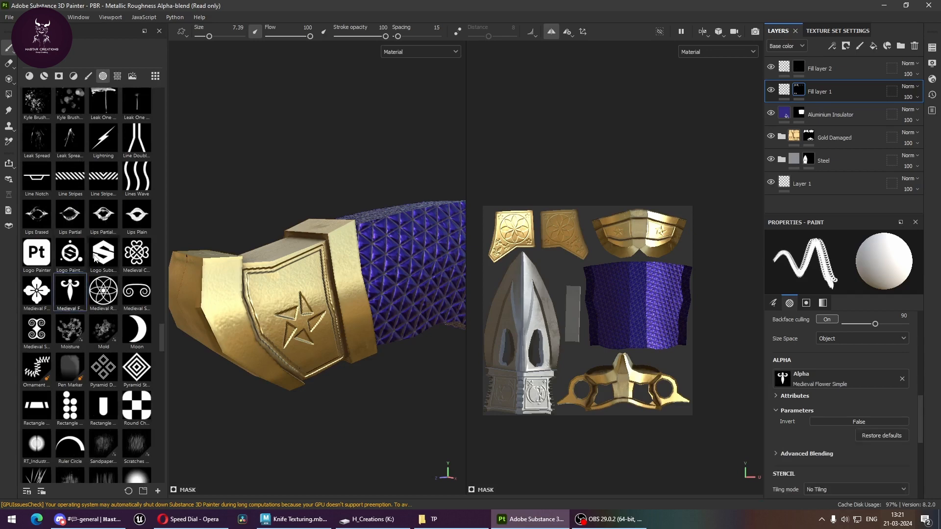
Step: Try the Star Square Overlap alpha on the pommel panel above the star, reducing the brush size to 2.38
scroll(107, 340, down, 10)
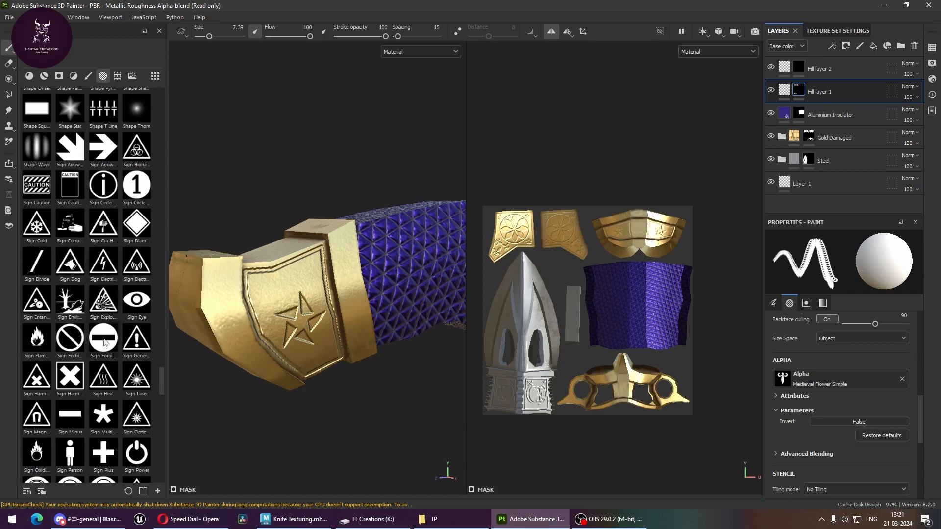
scroll(105, 342, down, 6)
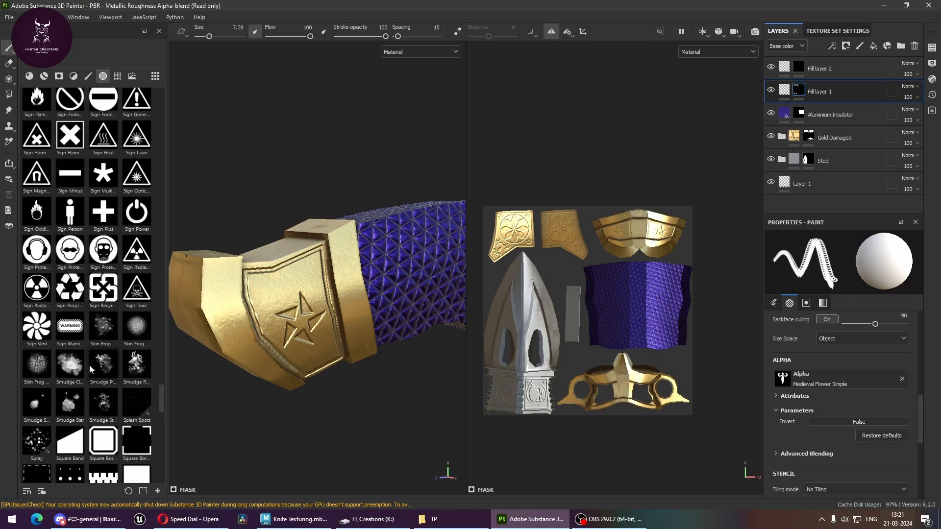
scroll(91, 368, down, 10)
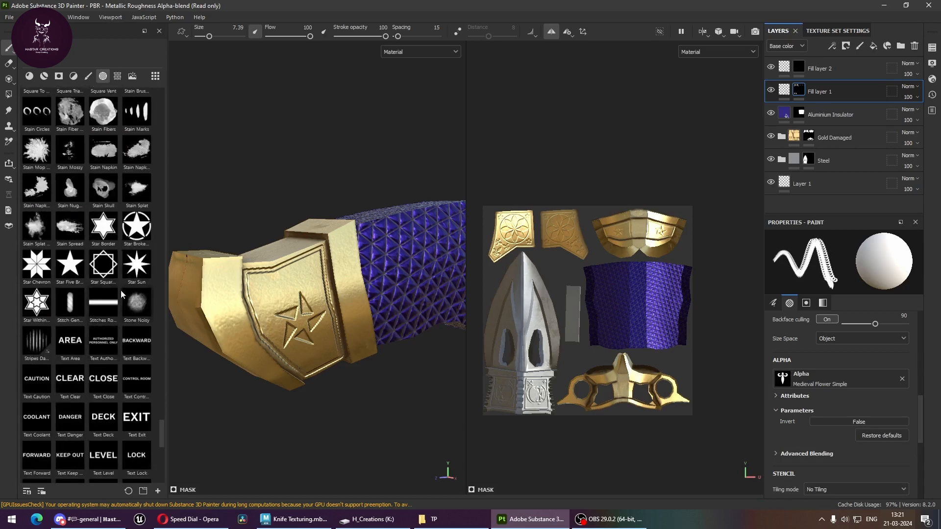
click(103, 264)
ctrl+right_drag(294, 322, 289, 322)
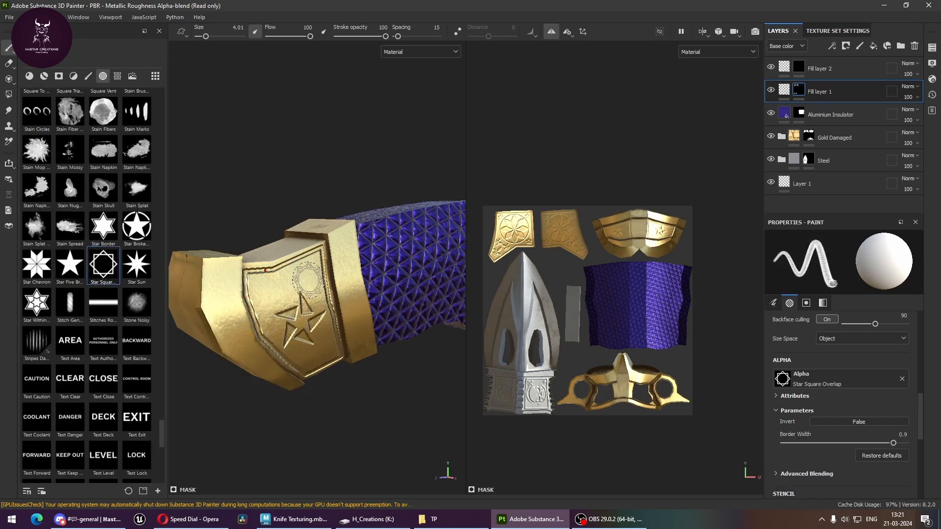
ctrl+right_drag(308, 279, 304, 279)
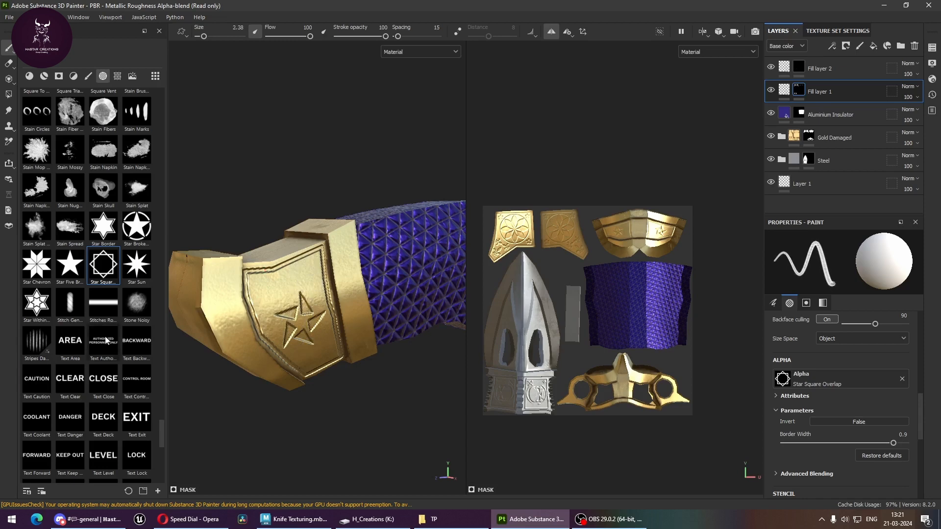
Step: Stamp the Lightning alpha above the star on the pommel panel, turned to lie along the upper border, at brush size 6.73
scroll(105, 338, down, 10)
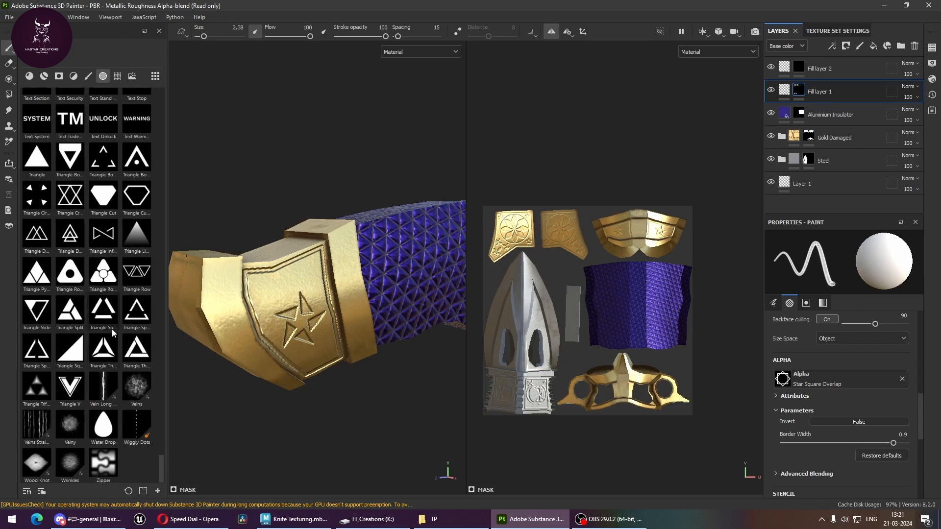
scroll(112, 329, up, 10)
scroll(112, 330, up, 5)
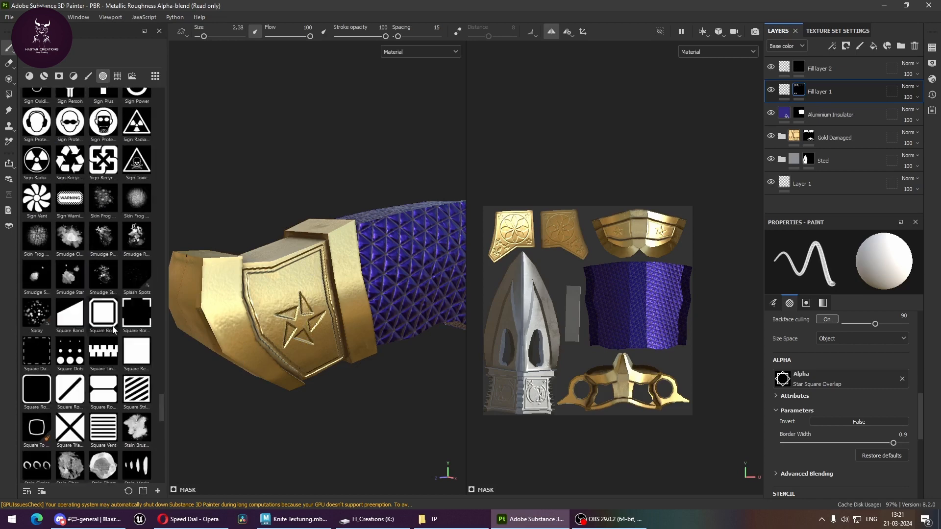
scroll(114, 328, up, 15)
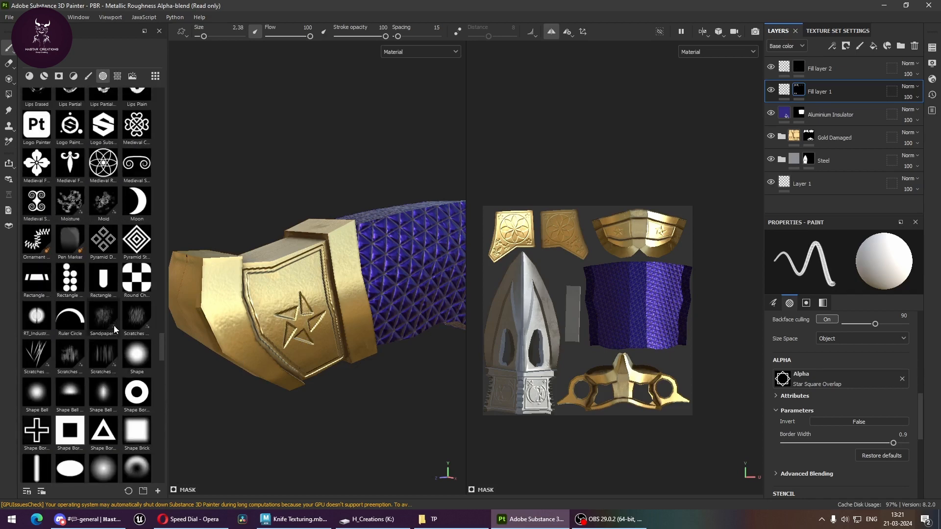
scroll(114, 325, up, 6)
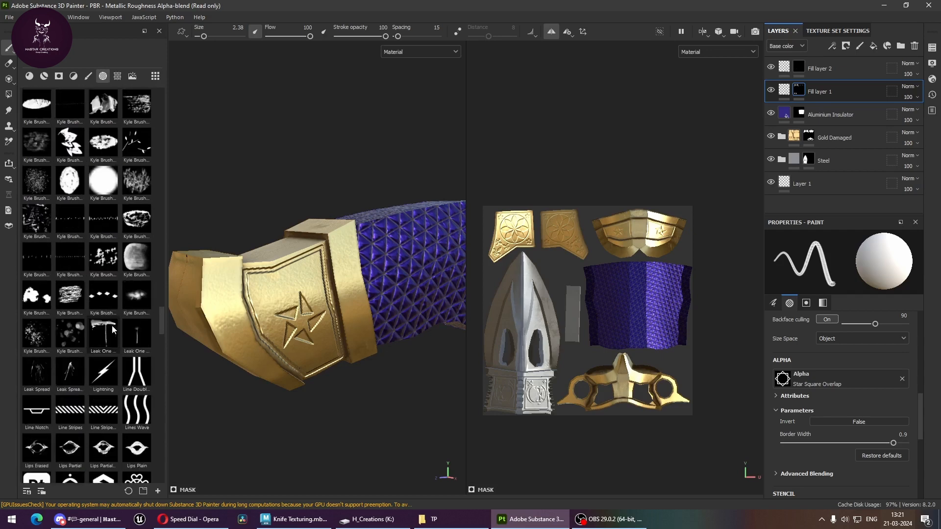
click(97, 376)
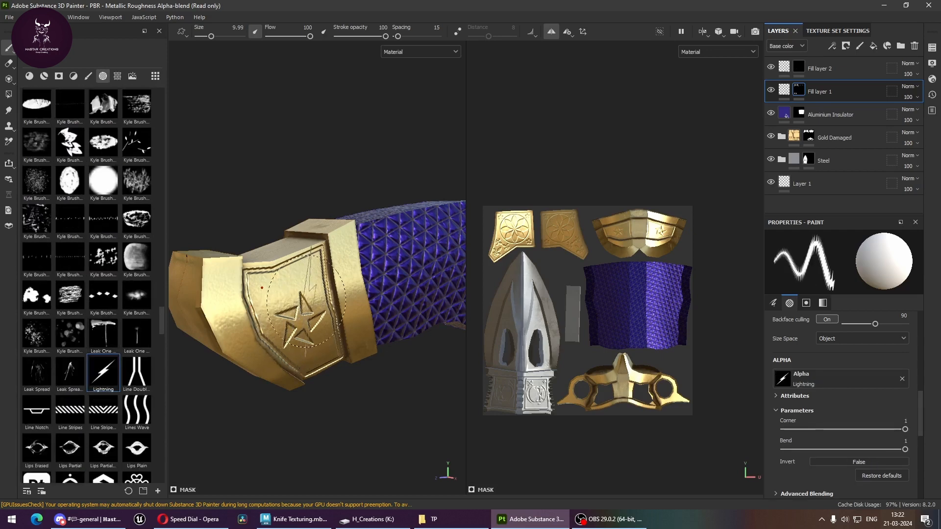
ctrl+drag(310, 313, 310, 346)
mouse_move(309, 313)
ctrl+right_down()
mouse_move(294, 313)
mouse_move(310, 313)
ctrl+right_up()
ctrl+drag(286, 280, 286, 272)
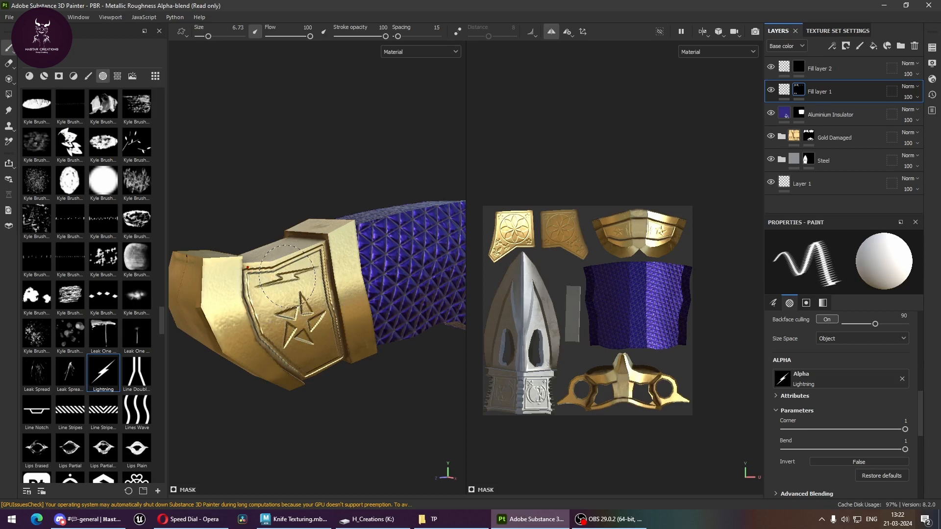
Step: Stamp a small lightning bolt at brush size 3.31 below the star and a large one at about 11.7 along the gold band beside the grip
alt+middle_drag(287, 277, 243, 226)
ctrl+right_drag(285, 303, 269, 308)
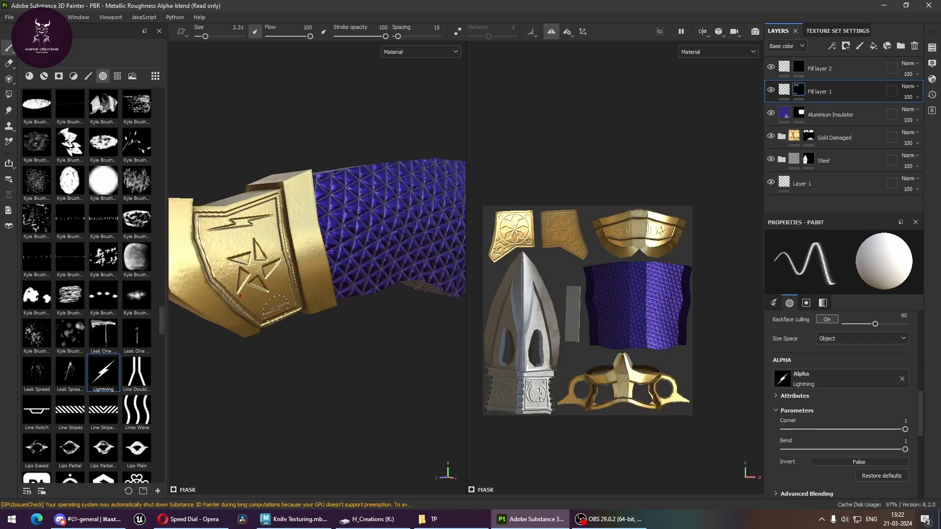
mouse_move(323, 372)
alt+mouse_down()
mouse_move(281, 332)
mouse_move(307, 353)
mouse_move(328, 318)
mouse_move(289, 340)
alt+mouse_up()
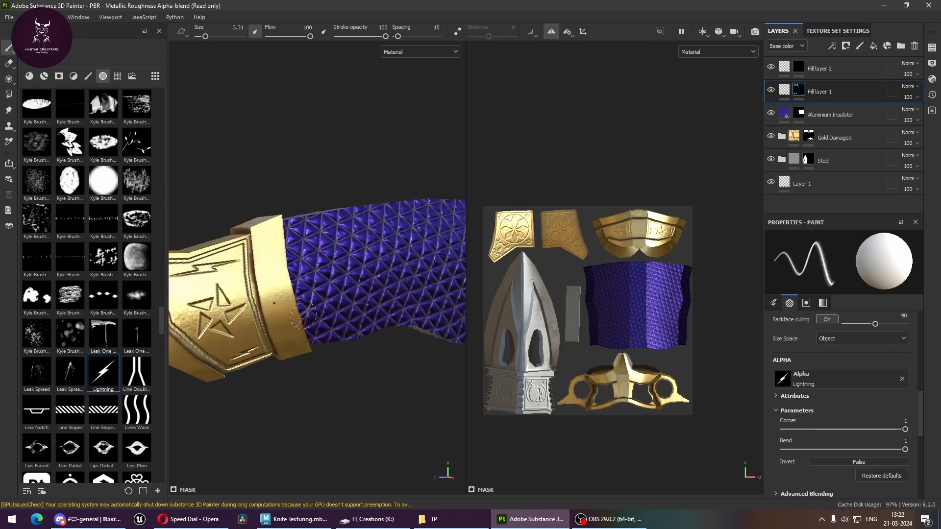
ctrl+right_drag(265, 295, 276, 296)
mouse_move(279, 290)
ctrl+mouse_down()
mouse_move(337, 382)
mouse_move(337, 319)
ctrl+mouse_up()
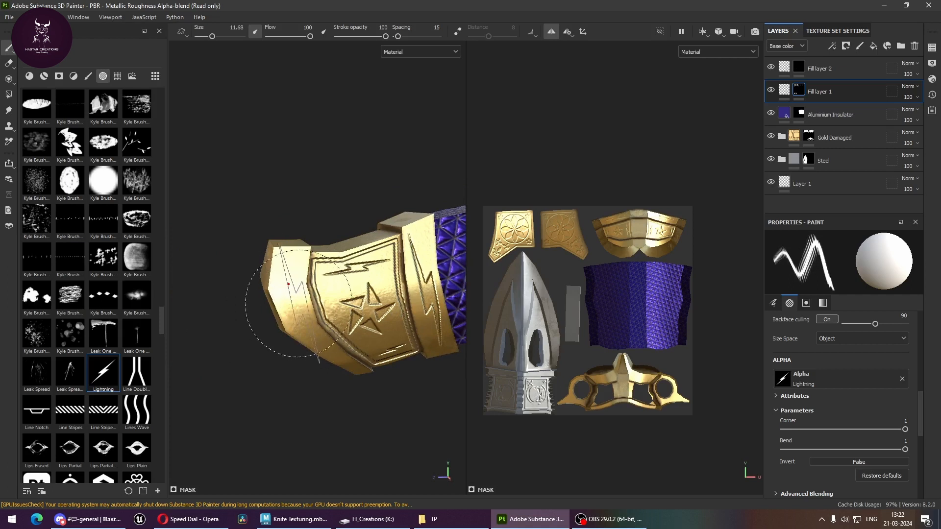
Step: Stamp an upright lightning bolt on the pommel's outer end section at brush size 7.51, and re-angle the brush for that section's lower part
key(bracketleft)
key(bracketleft)
ctrl+drag(300, 304, 300, 298)
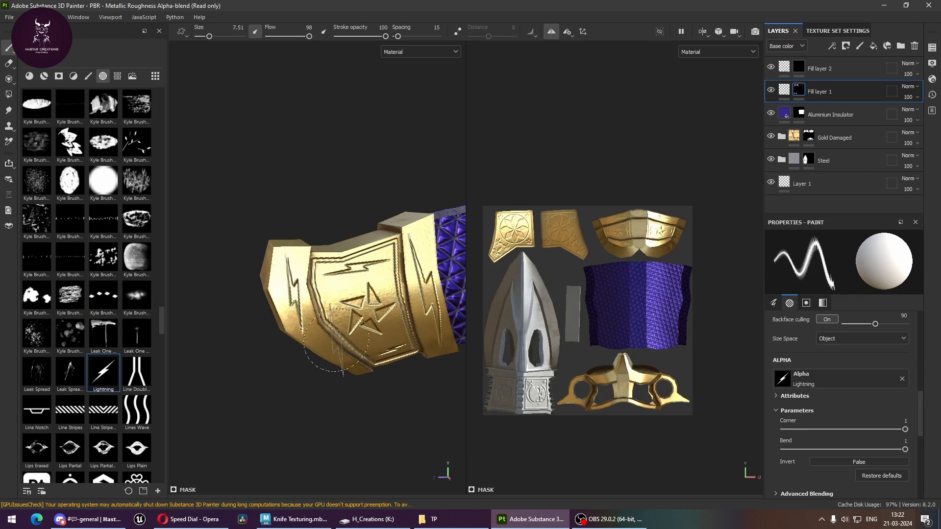
ctrl+drag(320, 317, 321, 316)
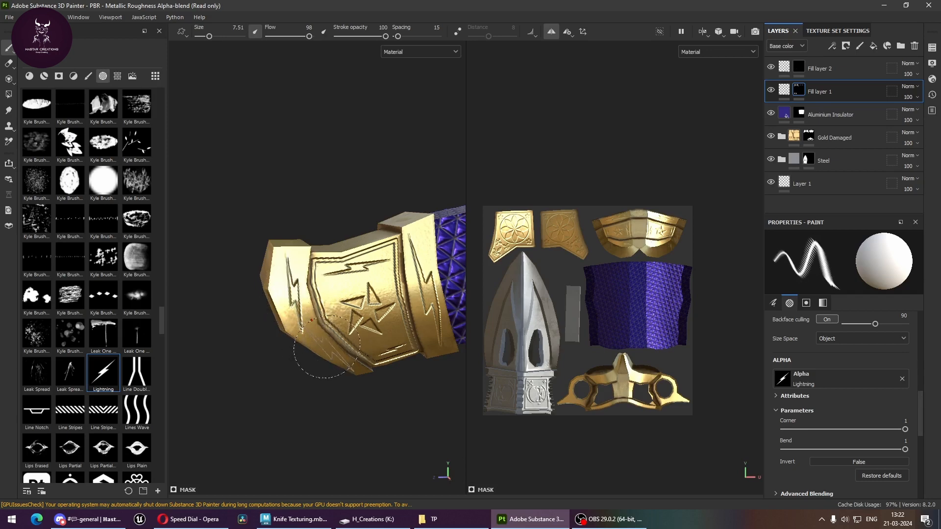
ctrl+drag(322, 321, 321, 324)
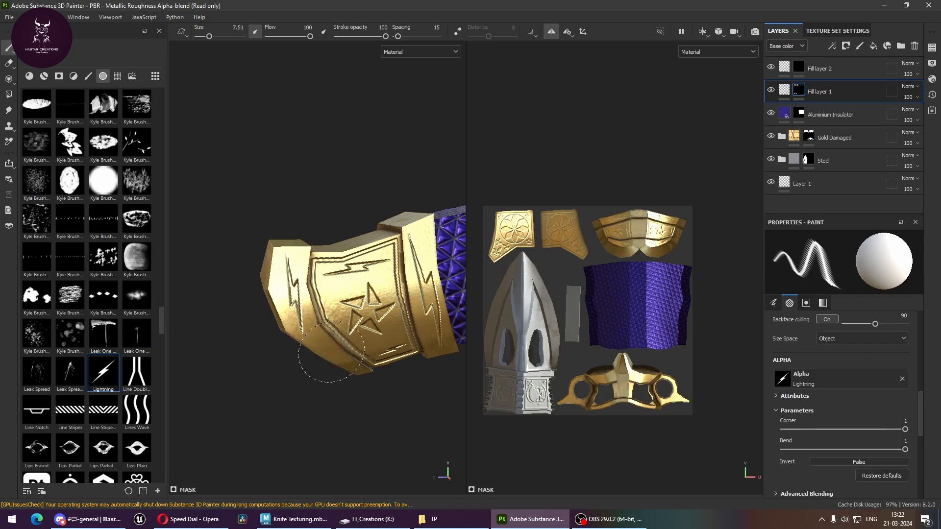
Step: Stamp the Bones Crossed Dots alpha upright on the gold guard beside the flower panel, at brush size 5.94
alt+drag(375, 383, 378, 357)
alt+right_drag(375, 353, 202, 305)
alt+middle_drag(441, 297, 307, 316)
alt+right_drag(308, 316, 393, 319)
alt+middle_drag(392, 319, 314, 329)
alt+right_drag(313, 328, 408, 334)
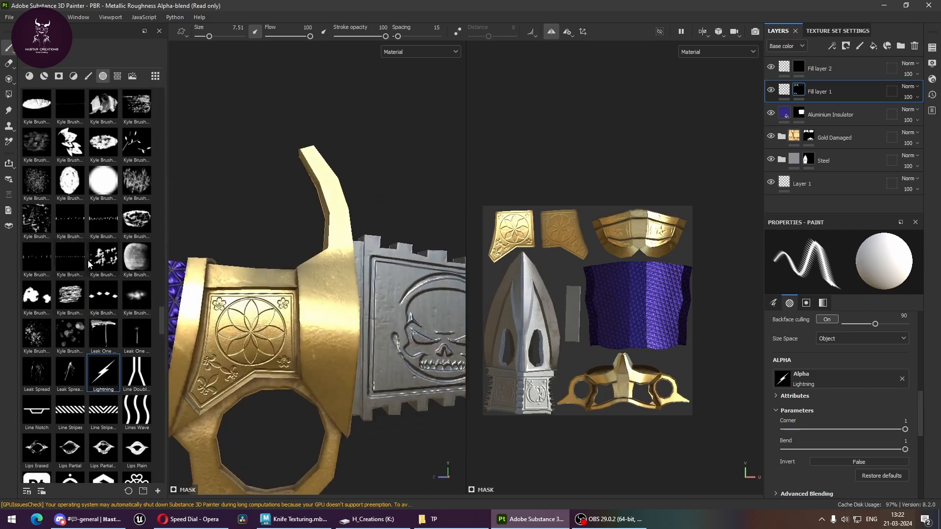
scroll(106, 269, up, 8)
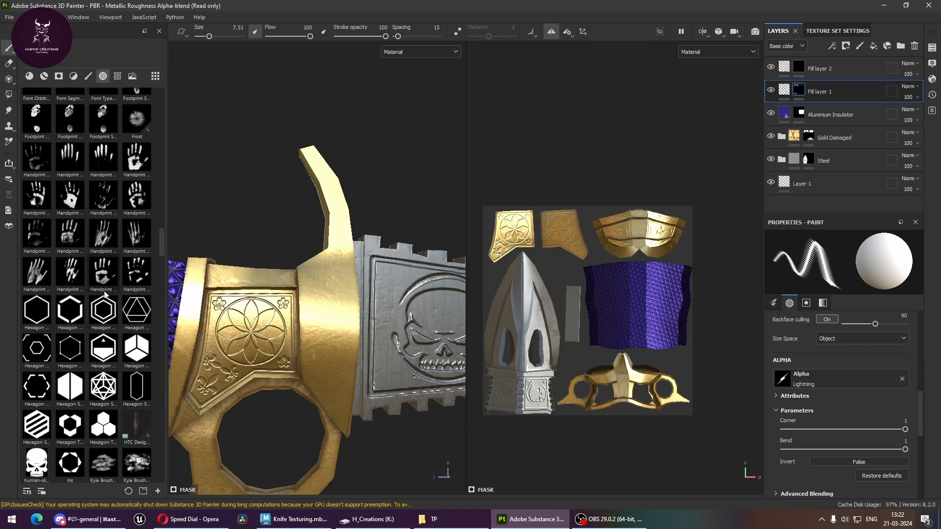
scroll(105, 293, up, 6)
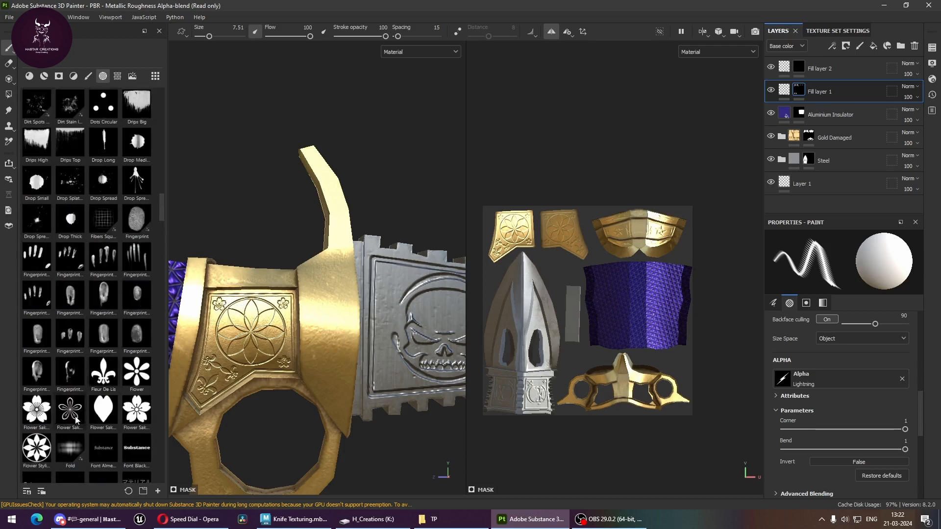
scroll(110, 371, up, 4)
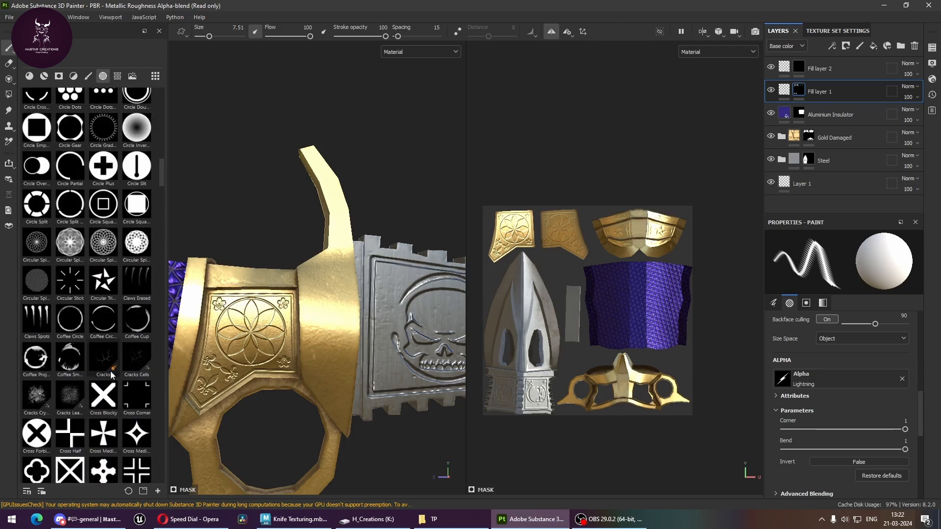
scroll(110, 373, up, 3)
scroll(112, 374, up, 3)
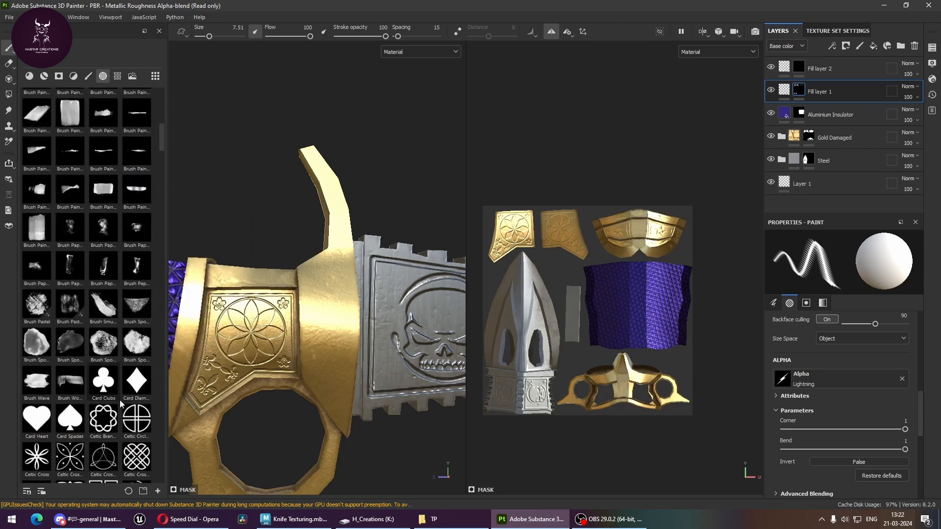
scroll(120, 398, up, 4)
scroll(119, 396, up, 6)
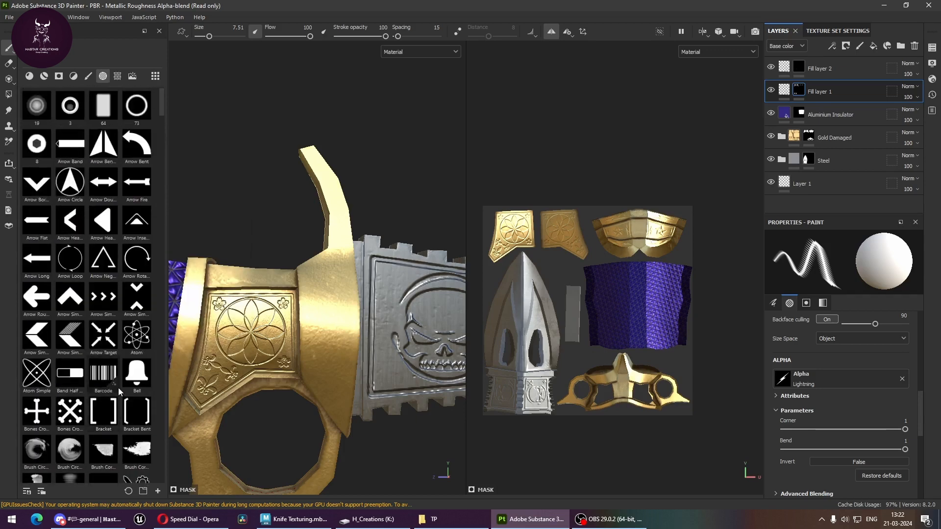
scroll(119, 387, down, 6)
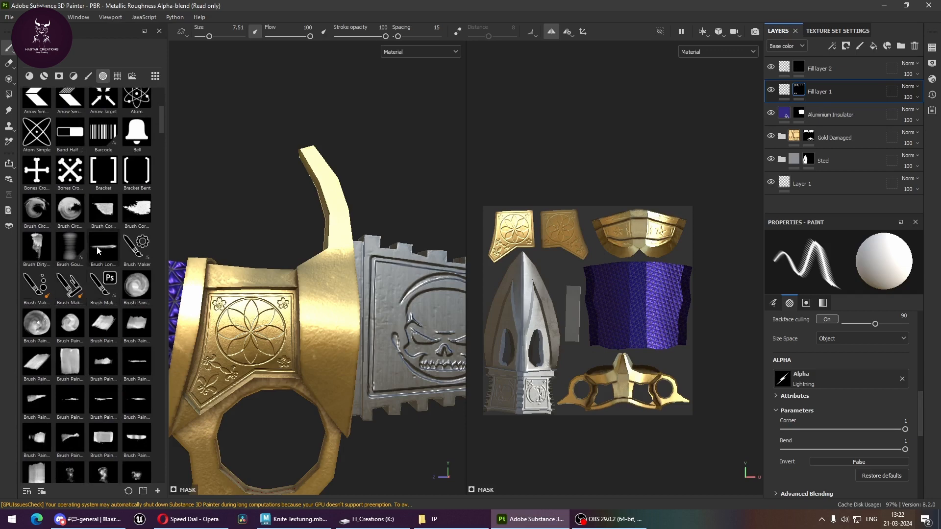
click(76, 179)
ctrl+right_drag(328, 318, 323, 322)
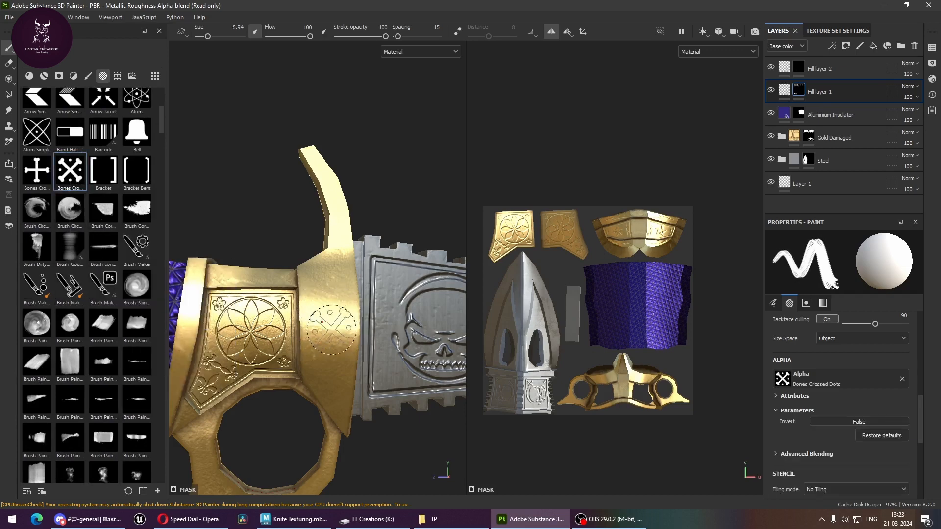
ctrl+drag(332, 329, 327, 328)
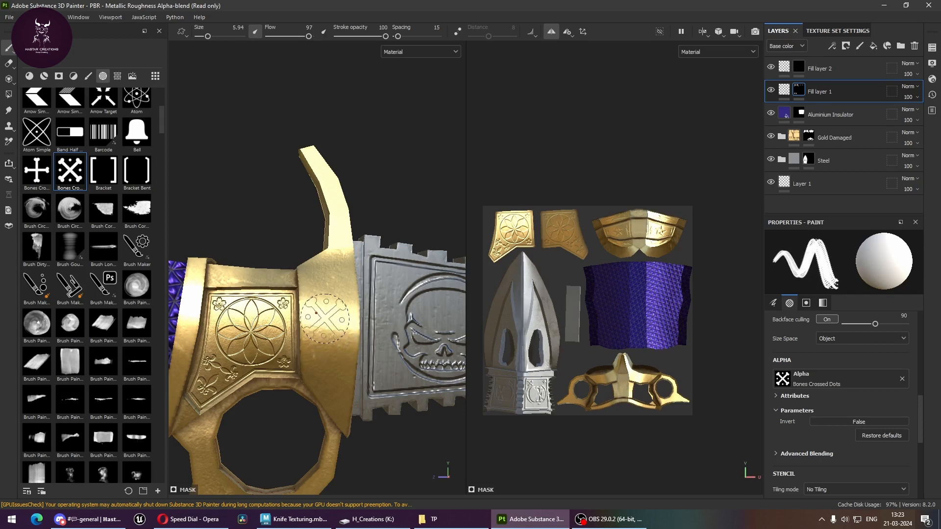
click(331, 333)
Step: Activate Polygon Fill on the Steel layer's mask with color 0 and try a UV chunk fill on the blade
scroll(368, 421, down, 3)
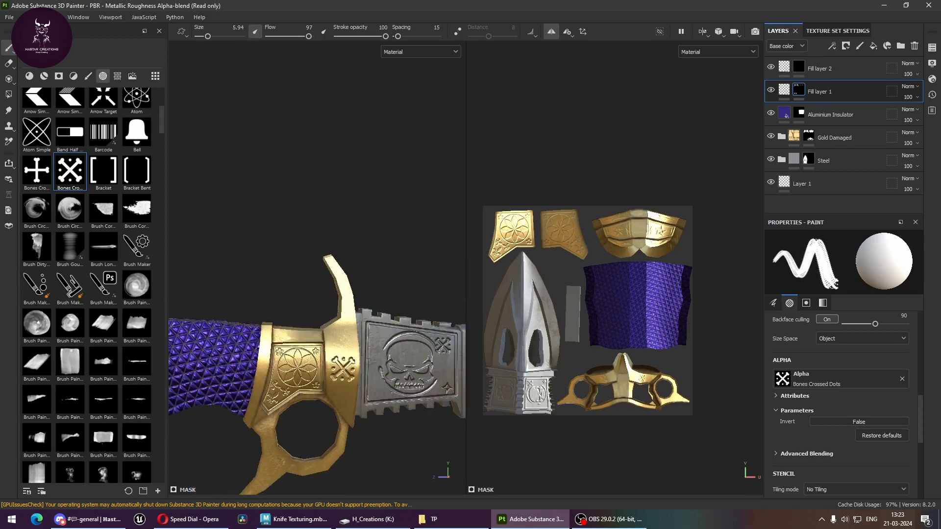
alt+drag(387, 417, 273, 416)
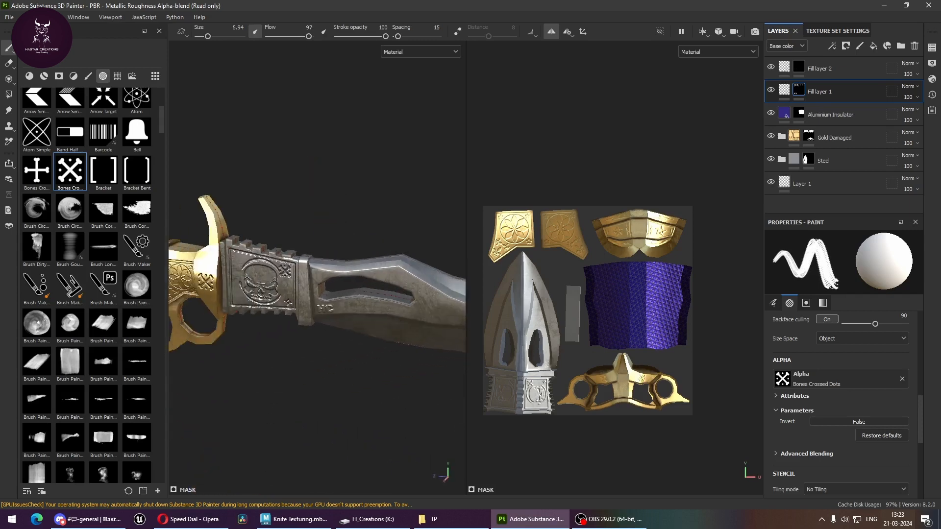
alt+drag(363, 382, 415, 296)
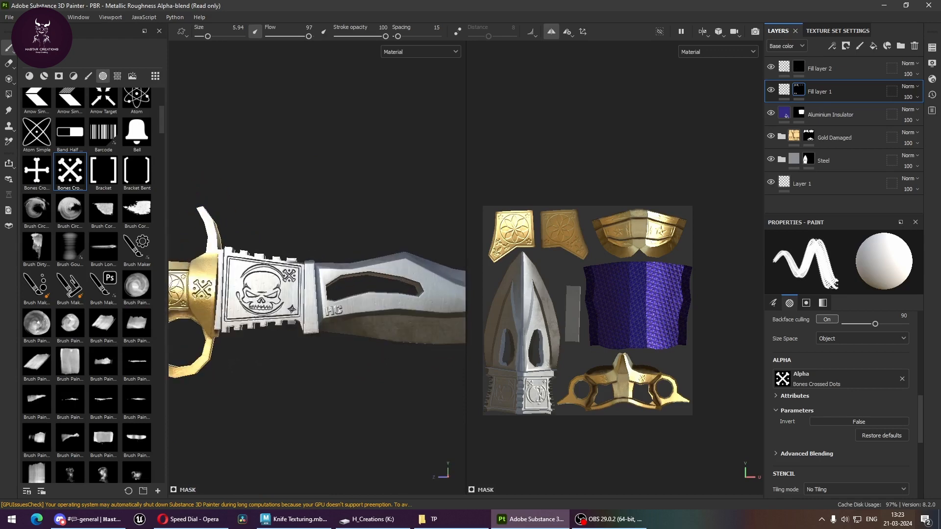
alt+middle_drag(401, 308, 277, 336)
alt+drag(354, 363, 349, 350)
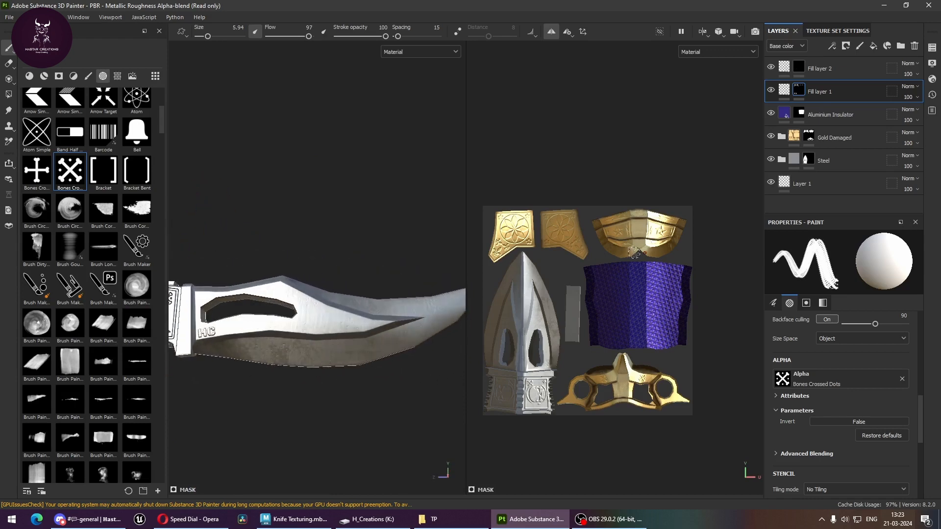
click(794, 162)
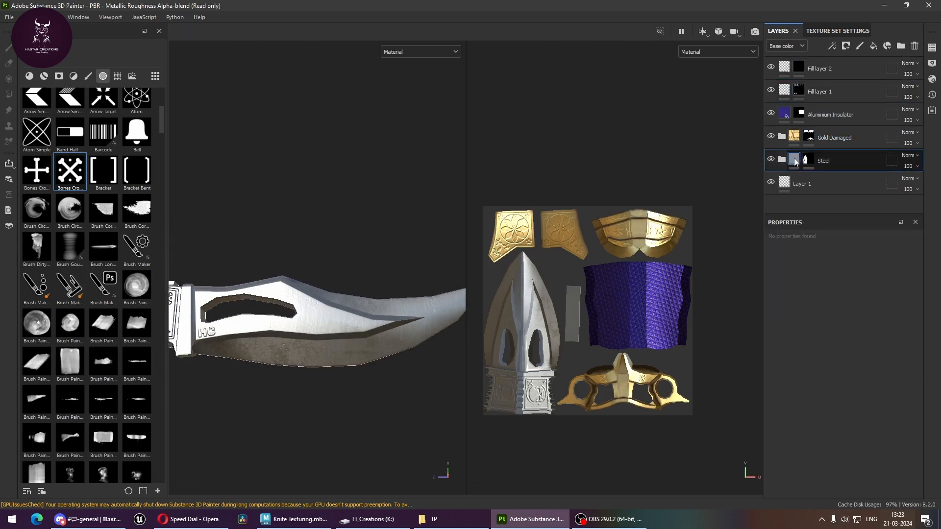
click(813, 163)
alt+drag(314, 324, 319, 294)
alt+middle_drag(340, 295, 331, 227)
key(4)
alt+right_drag(253, 296, 357, 340)
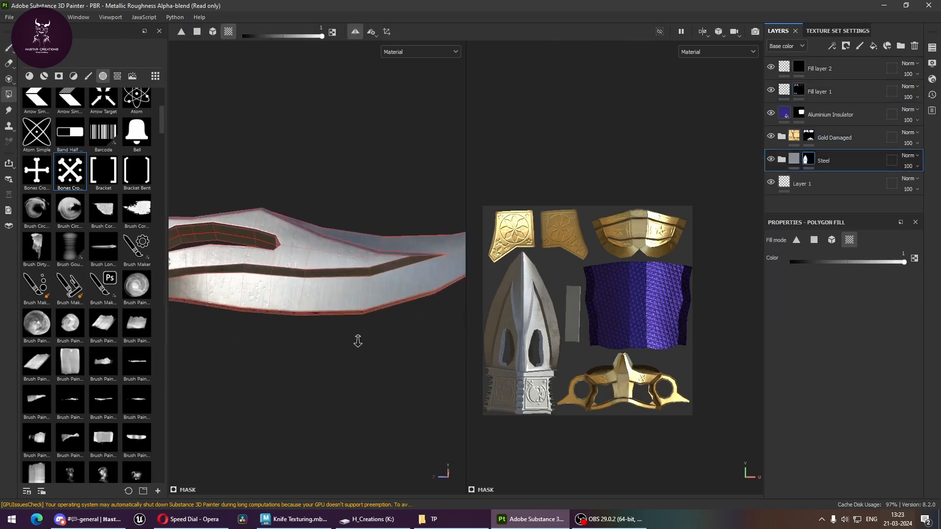
alt+middle_drag(316, 325, 415, 309)
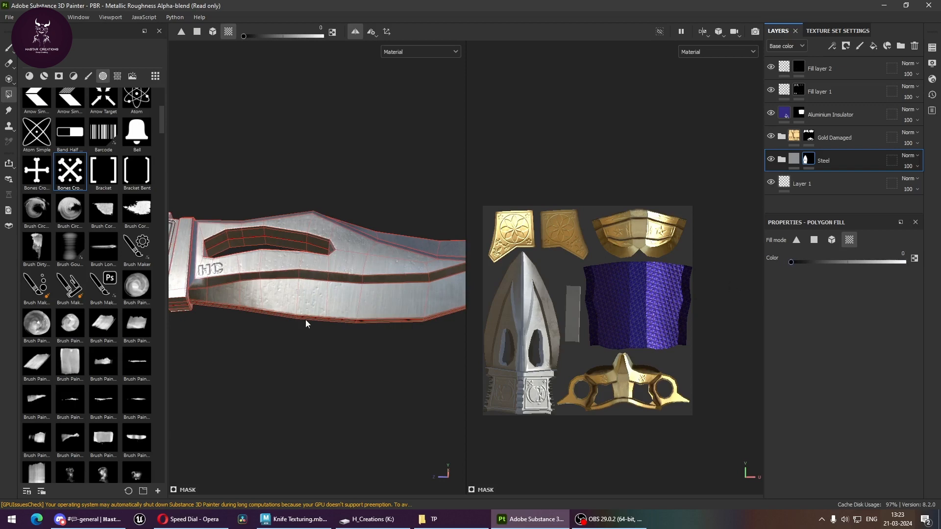
click(219, 293)
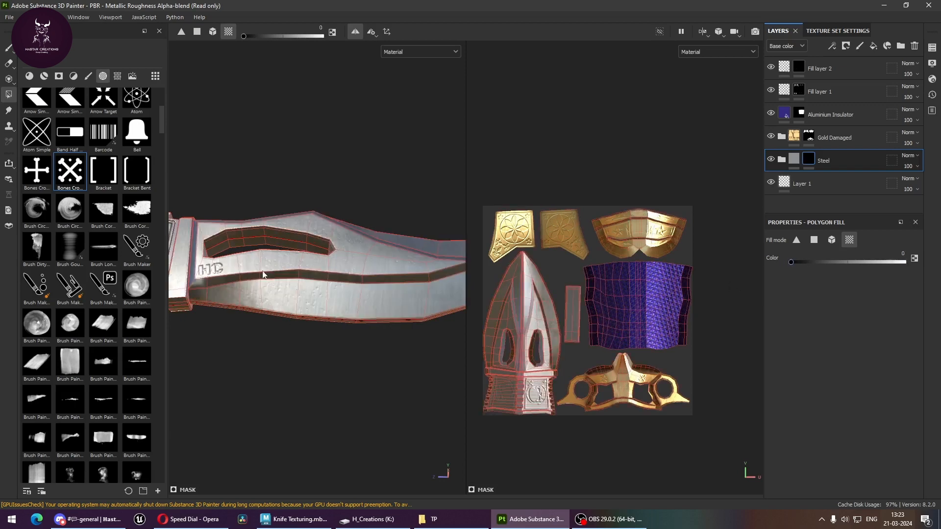
Step: Change the Polygon Fill mode to quad fill and erase the blade's cutting-edge faces nearest the handle from the Steel mask
click(196, 33)
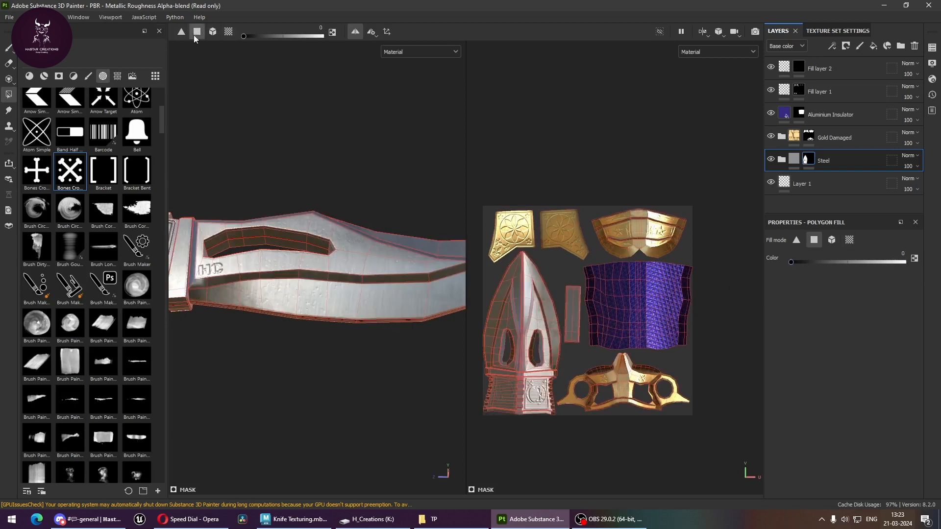
alt+drag(284, 298, 304, 317)
alt+middle_drag(311, 312, 300, 324)
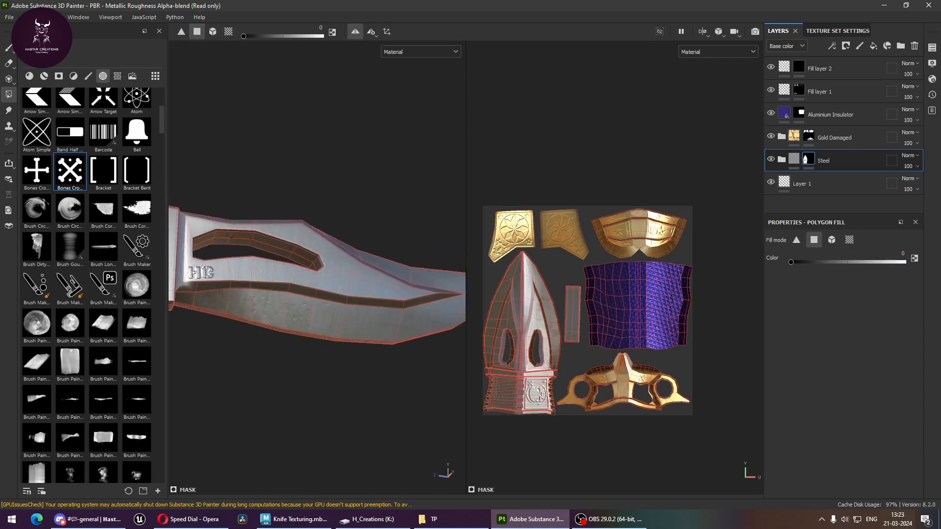
alt+drag(323, 301, 337, 296)
alt+middle_drag(336, 296, 424, 265)
alt+right_drag(423, 267, 392, 349)
mouse_move(343, 335)
alt+mouse_down()
mouse_move(274, 265)
mouse_move(447, 308)
mouse_move(350, 320)
alt+mouse_up()
alt+middle_drag(397, 336, 289, 340)
drag(332, 374, 234, 294)
Step: Erase the remaining cutting-edge faces from the Steel mask, along the blade up to its tip
alt+drag(303, 314, 336, 359)
alt+middle_drag(434, 368, 309, 387)
drag(380, 394, 234, 320)
alt+middle_drag(331, 346, 188, 380)
drag(342, 337, 321, 313)
alt+middle_drag(411, 305, 304, 355)
drag(310, 332, 350, 355)
alt+middle_drag(405, 308, 273, 345)
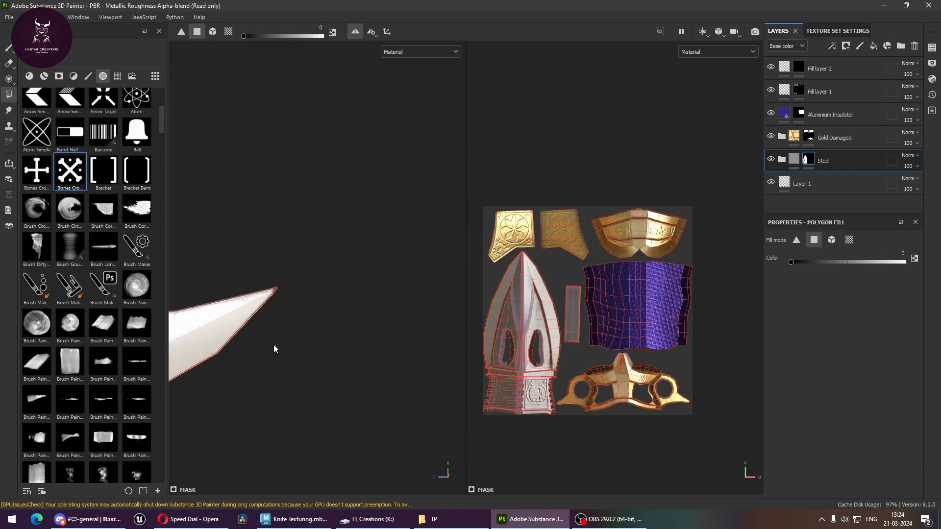
Step: Apply the Aluminium Brushed Worn smart material to the knife and add a black mask to its layer
alt+drag(273, 346, 376, 344)
alt+middle_drag(326, 355, 443, 331)
alt+drag(443, 332, 358, 355)
alt+right_drag(358, 355, 321, 344)
alt+middle_drag(324, 330, 359, 315)
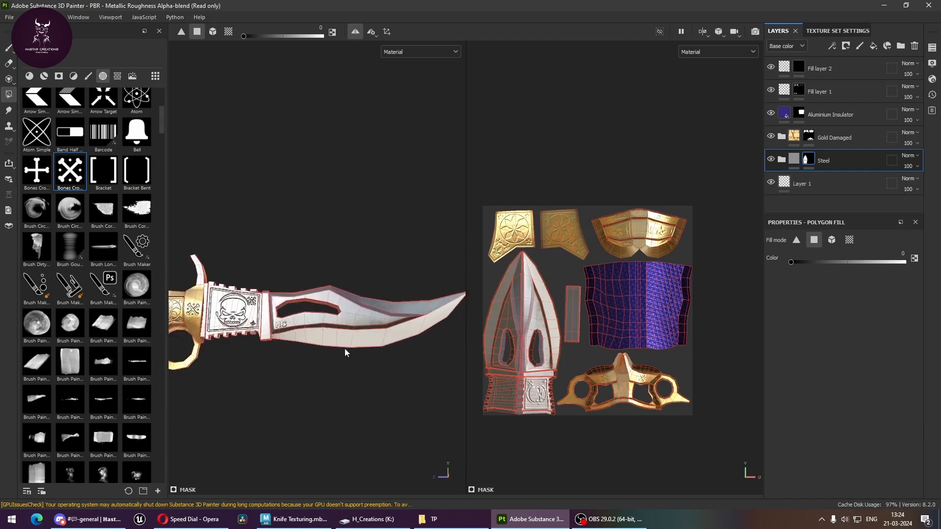
click(44, 76)
scroll(49, 147, up, 1)
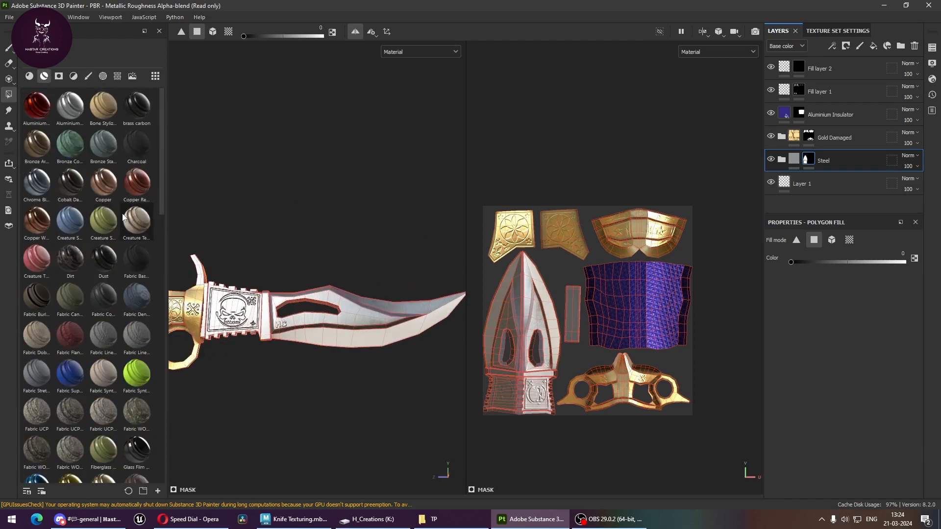
drag(70, 105, 338, 343)
scroll(331, 338, up, 2)
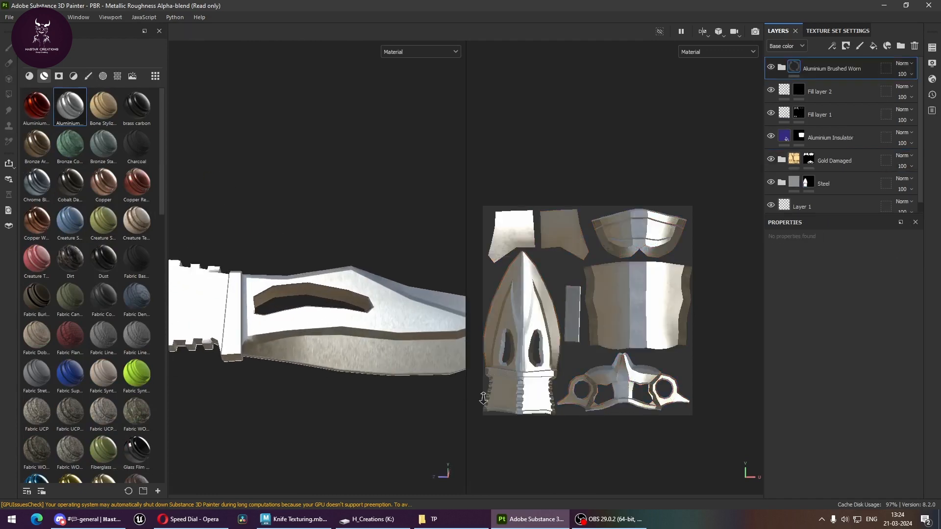
click(849, 45)
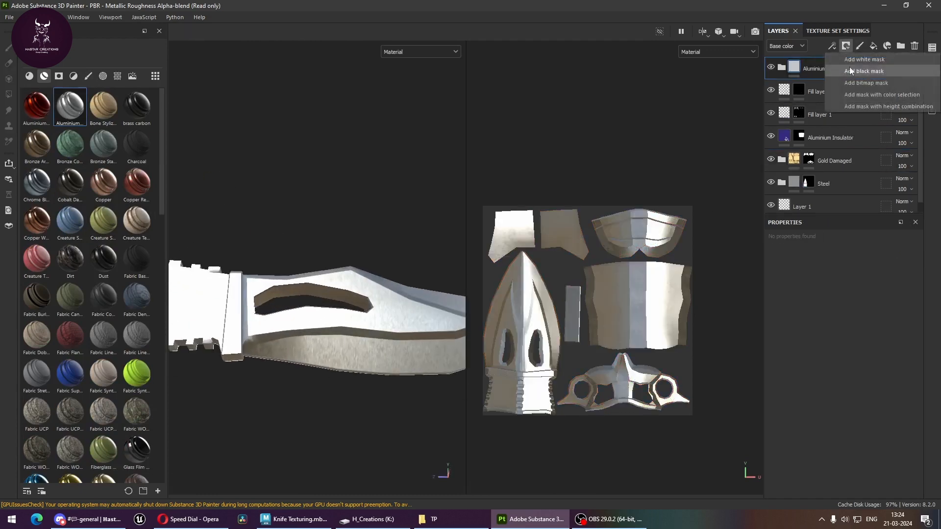
click(853, 71)
Step: Reveal Aluminium Brushed Worn on the blade's cutting edge by filling its faces with color 1 from the handle to the tip
alt+middle_drag(328, 286, 262, 194)
alt+drag(287, 260, 290, 288)
alt+middle_drag(324, 253, 403, 261)
alt+right_drag(343, 276, 328, 303)
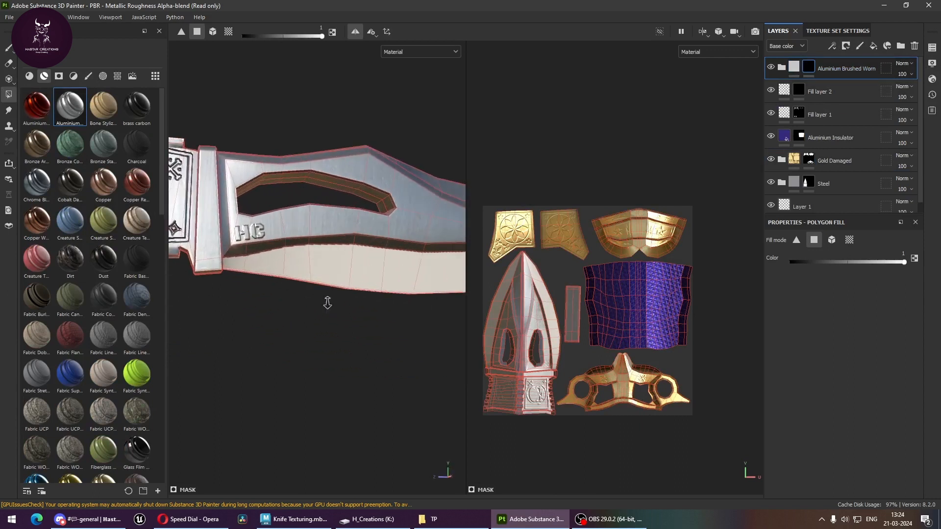
drag(282, 291, 240, 267)
alt+middle_drag(321, 295, 227, 298)
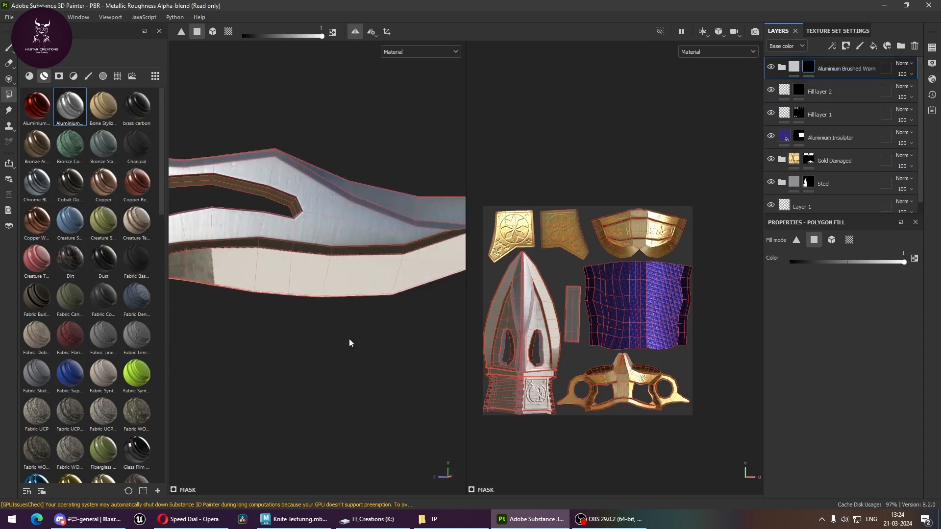
drag(340, 335, 228, 280)
alt+middle_drag(312, 312, 116, 336)
drag(294, 329, 249, 282)
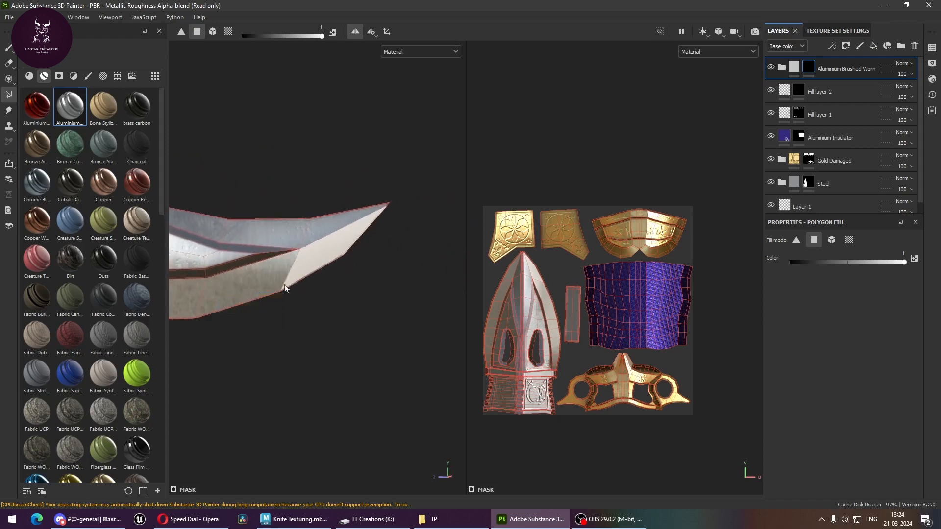
drag(374, 278, 329, 246)
alt+right_drag(316, 255, 253, 297)
alt+middle_drag(259, 303, 298, 307)
alt+drag(297, 307, 334, 287)
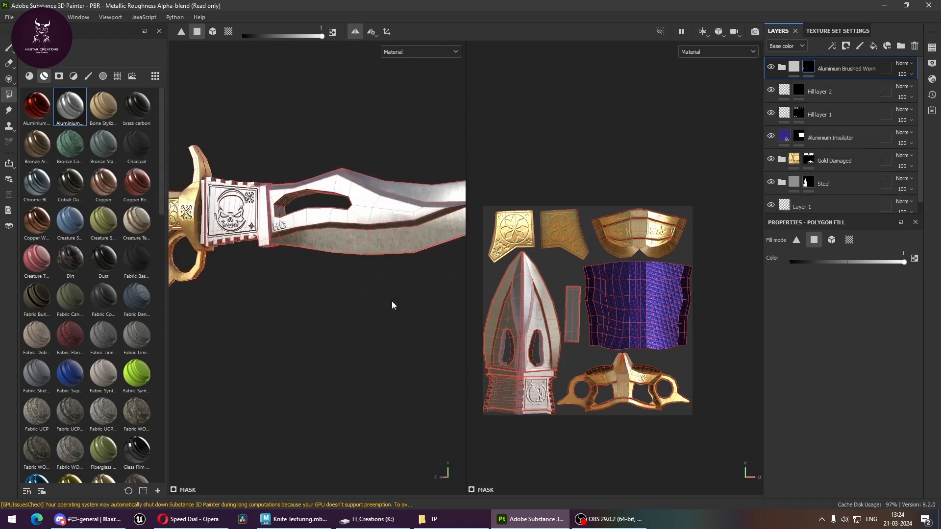
alt+drag(391, 304, 423, 327)
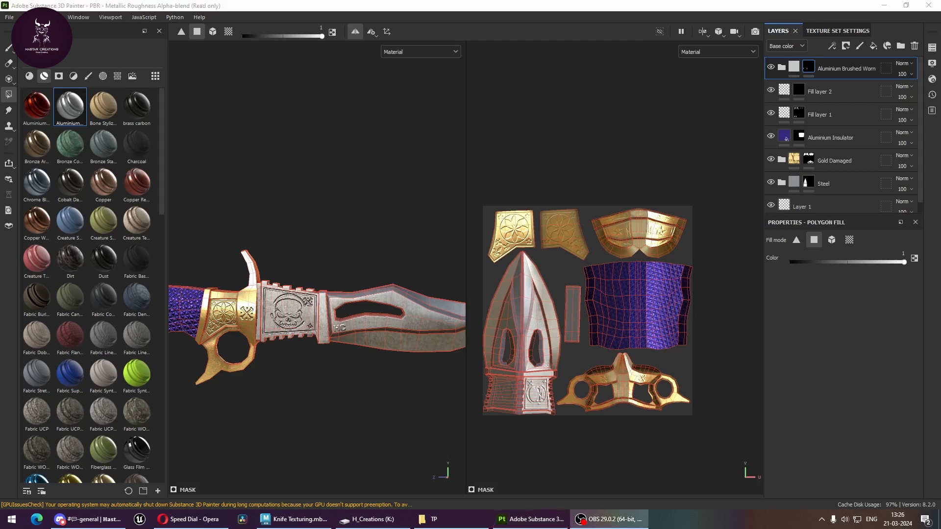
mouse_move(339, 344)
alt+mouse_down()
mouse_move(227, 231)
mouse_move(193, 361)
mouse_move(397, 363)
mouse_move(343, 400)
mouse_move(399, 372)
mouse_move(299, 353)
mouse_move(315, 329)
mouse_move(297, 316)
alt+mouse_up()
alt+drag(296, 283, 316, 354)
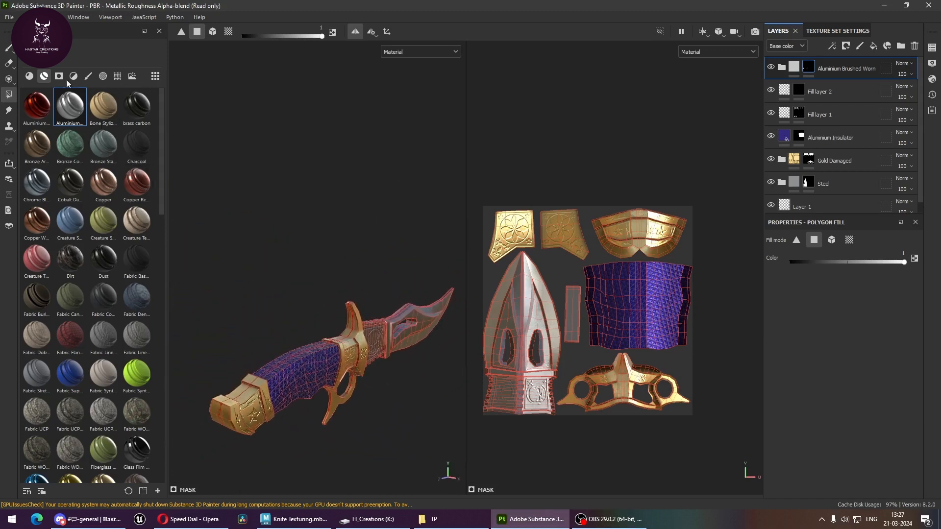
Step: Start a texture export and browse for its output directory to the TP folder on the students (F:) drive
click(8, 18)
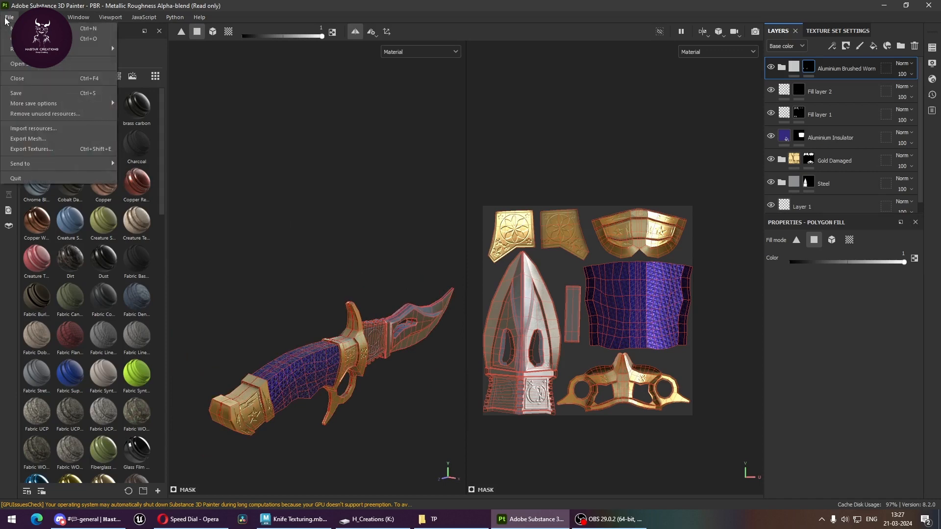
click(71, 152)
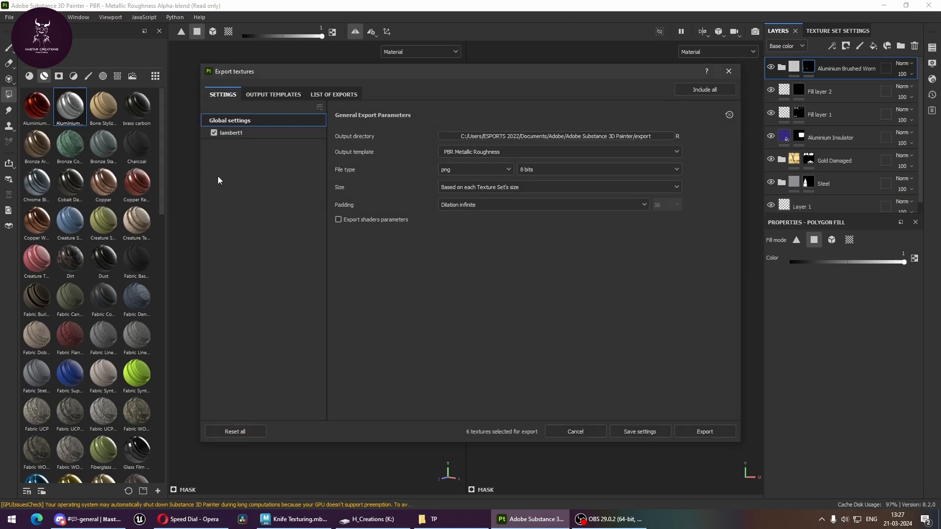
click(620, 136)
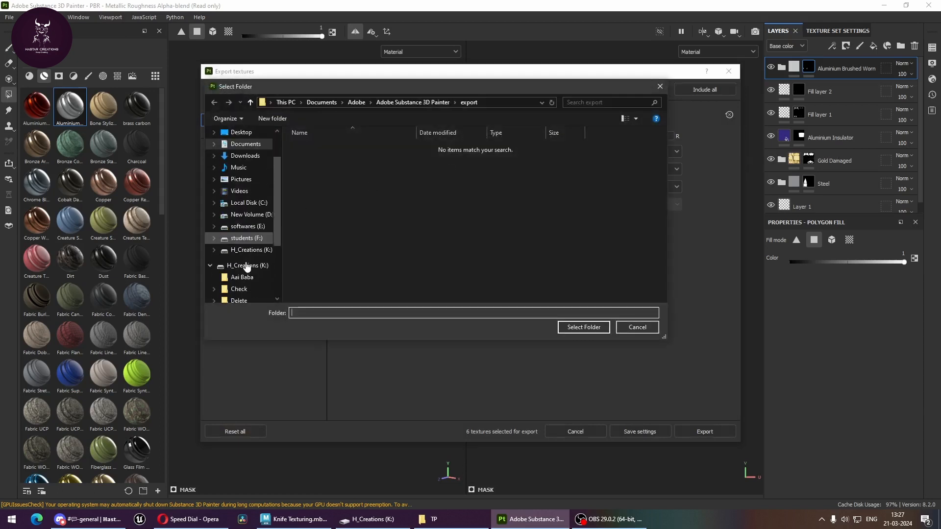
click(247, 266)
click(246, 239)
click(325, 146)
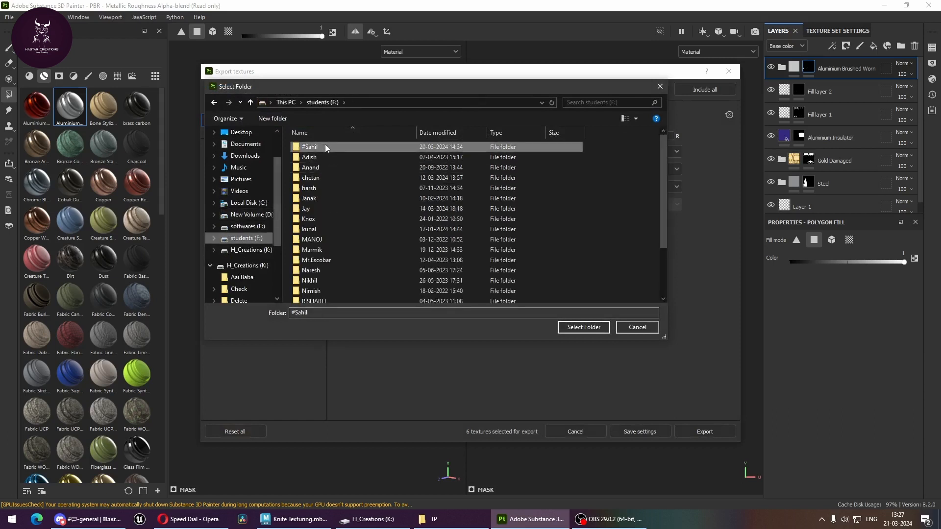
double_click(325, 146)
double_click(314, 178)
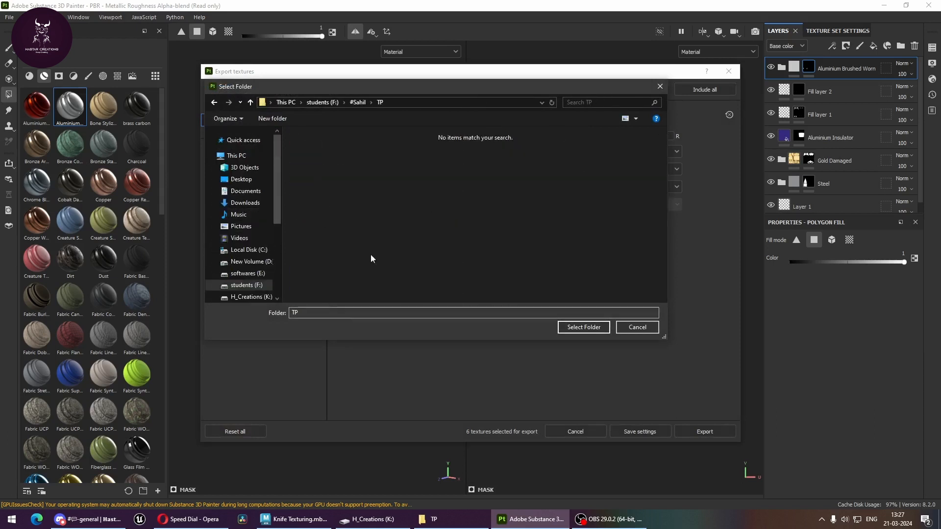
Step: Create a folder named Textures inside TP and choose it as the export output directory
click(273, 119)
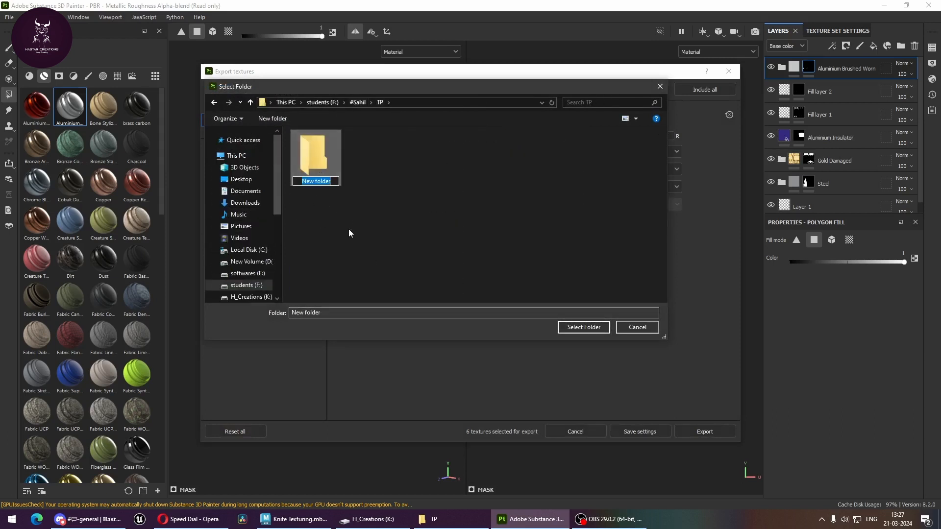
text(Text)
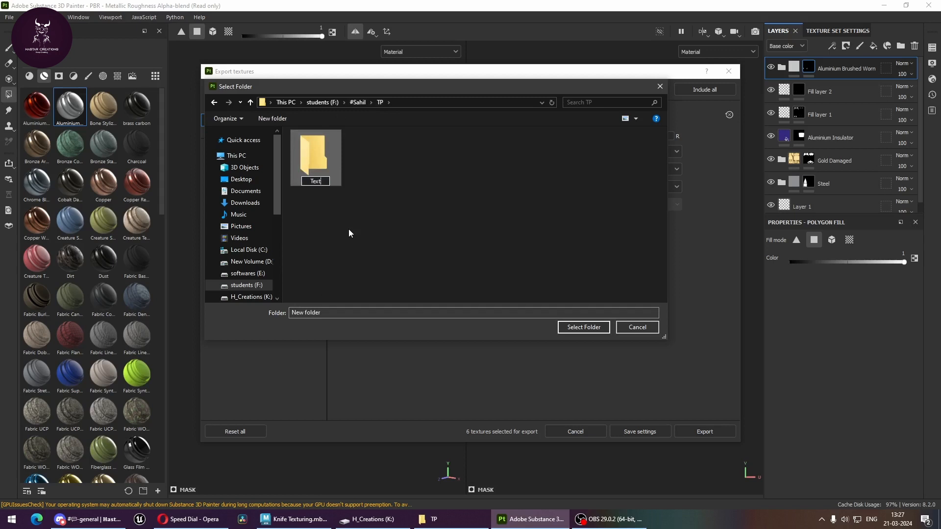
text(ures)
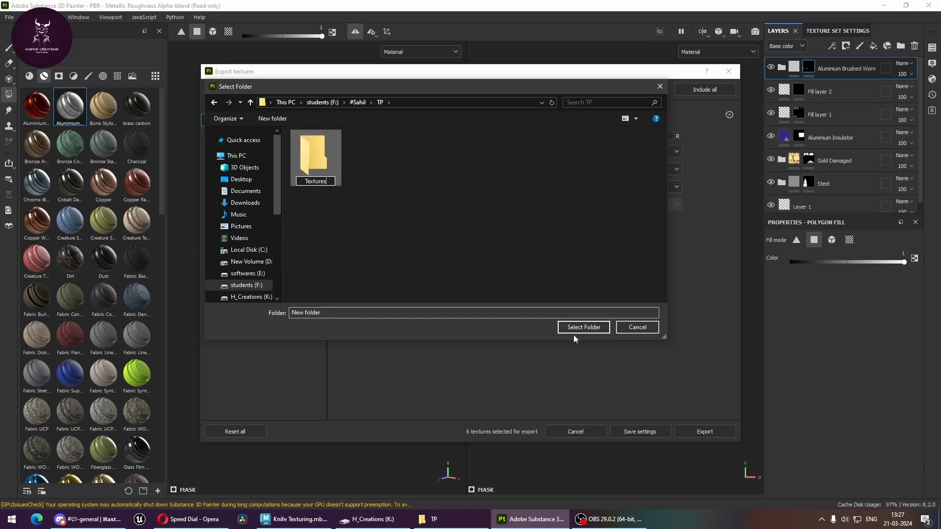
click(582, 328)
click(582, 329)
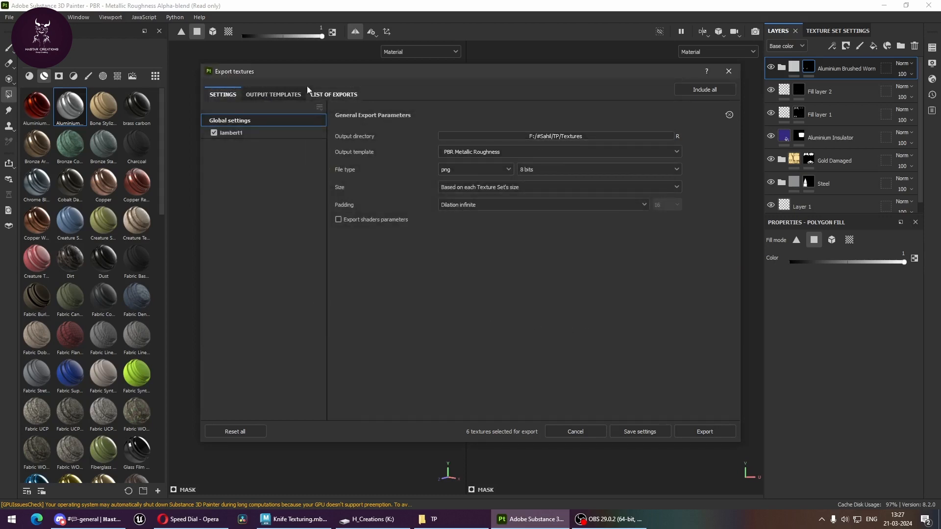
Step: Review the PBR Metallic Roughness output template and the list of exports, and export the knife's textures
click(258, 96)
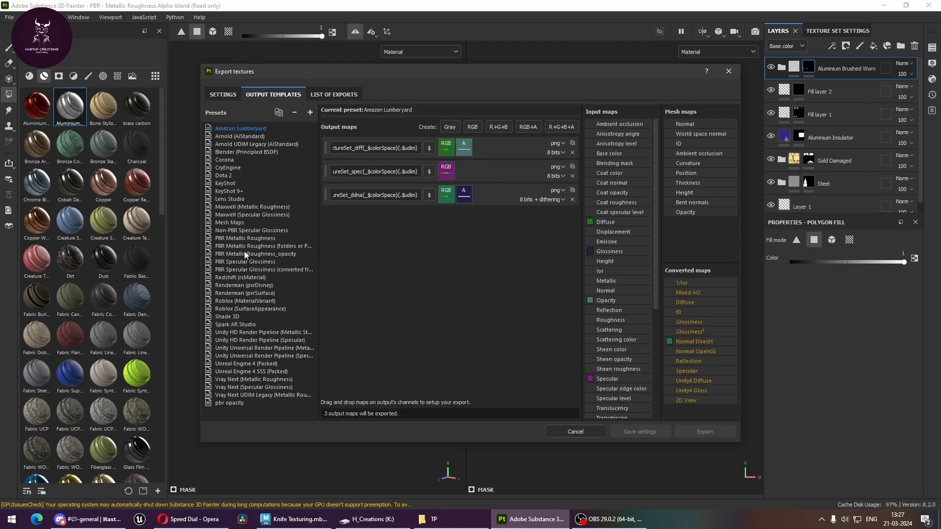
click(242, 239)
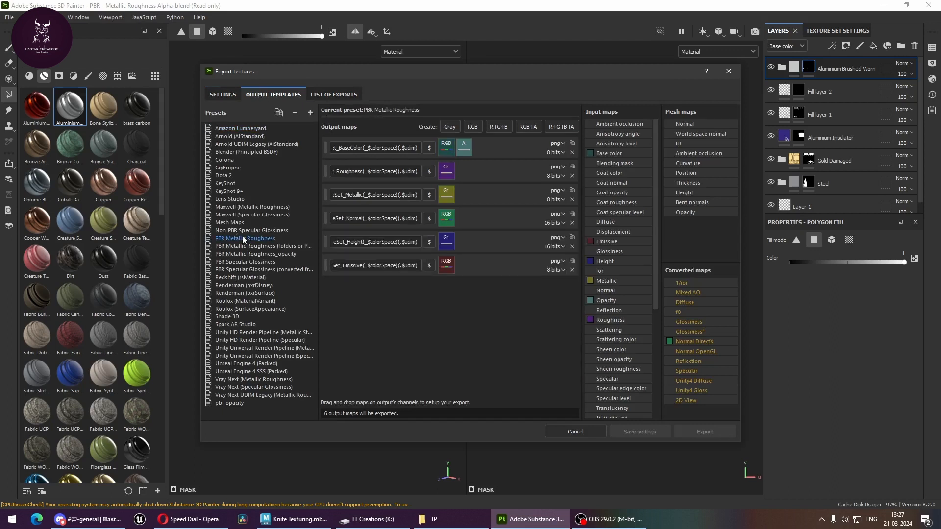
click(323, 95)
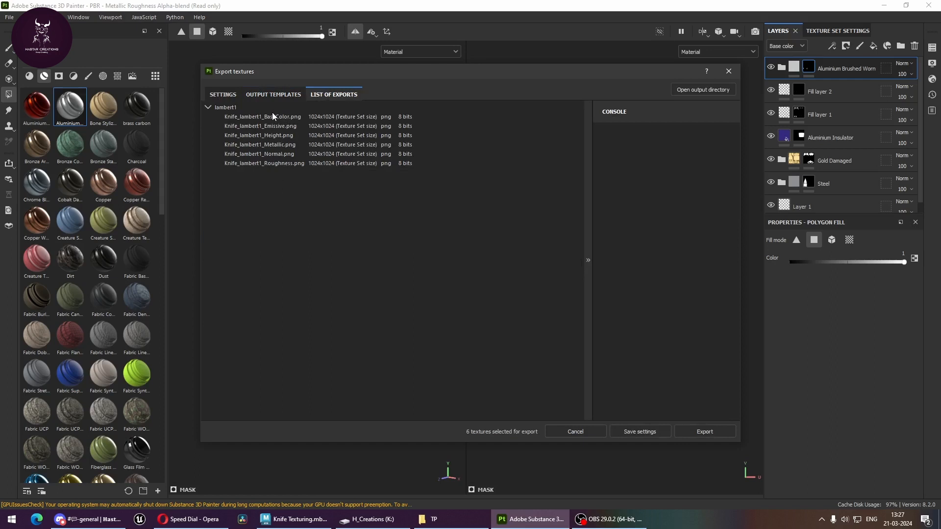
click(706, 431)
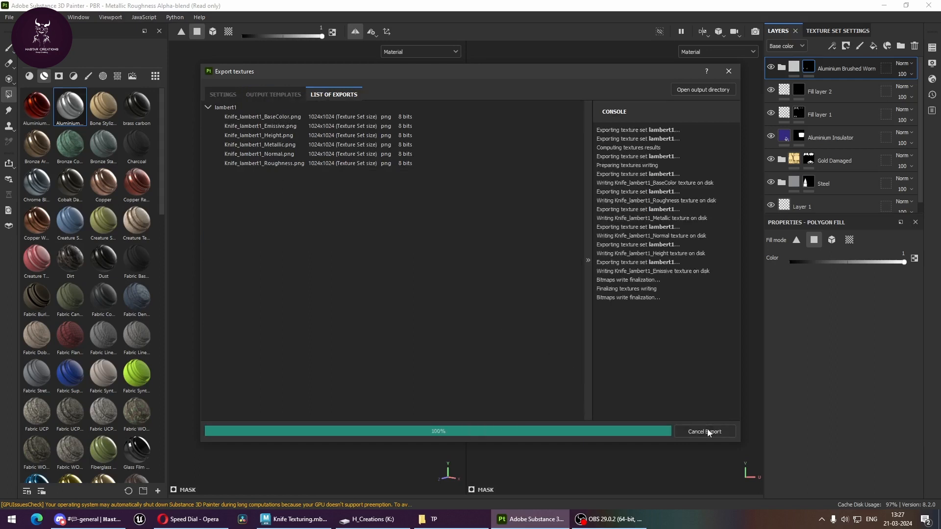
Step: Switch to File Explorer and open the Textures folder to check the exported knife maps
click(473, 520)
click(103, 73)
double_click(101, 75)
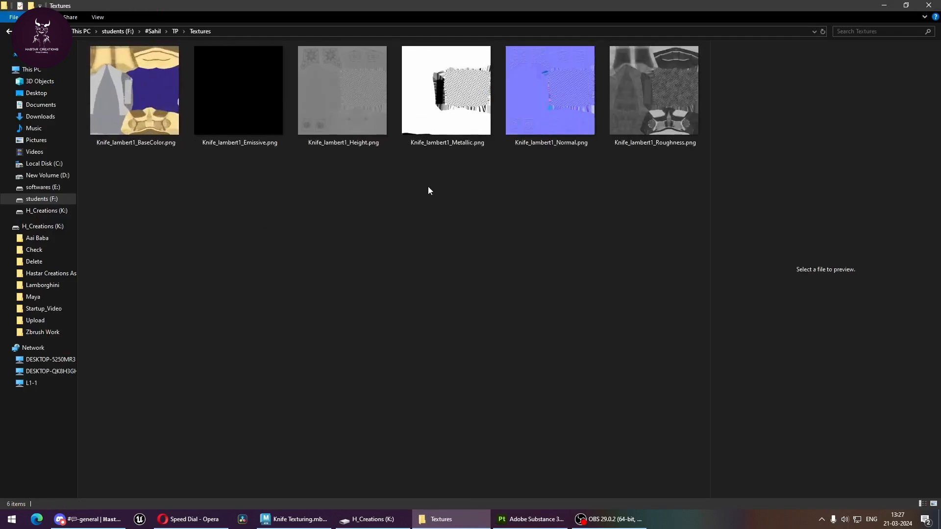
right_click(427, 217)
click(464, 272)
drag(146, 195, 616, 105)
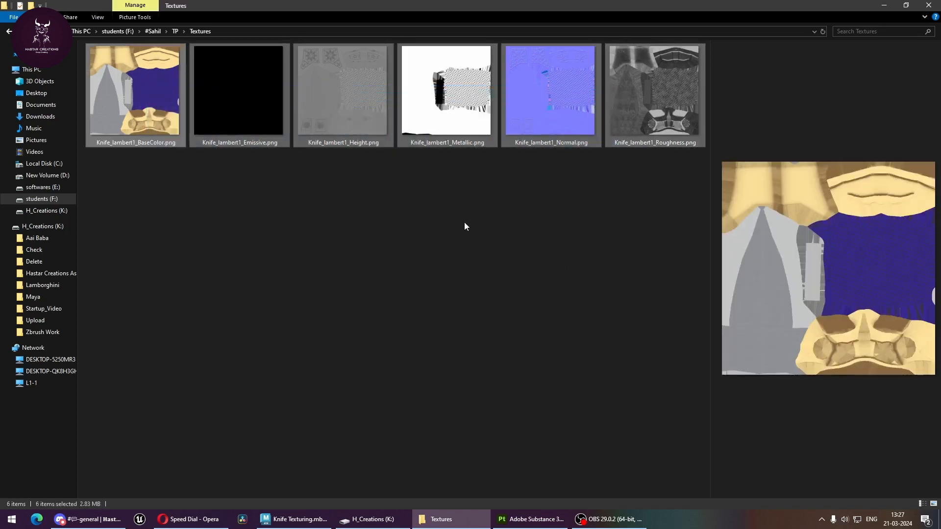
right_click(463, 224)
click(498, 276)
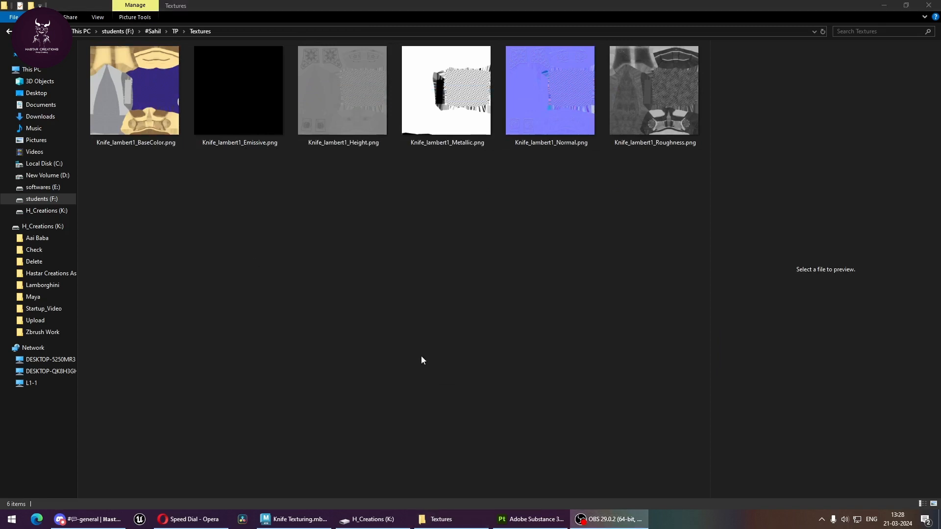
Step: Switch to the Knife Texturing scene in Maya and change the workspace to General
click(295, 519)
scroll(332, 340, up, 4)
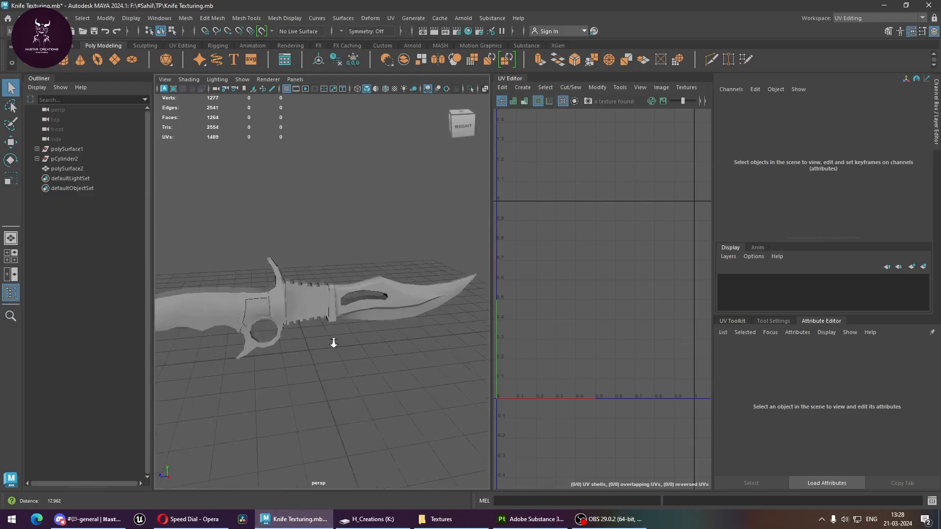
click(897, 17)
click(851, 27)
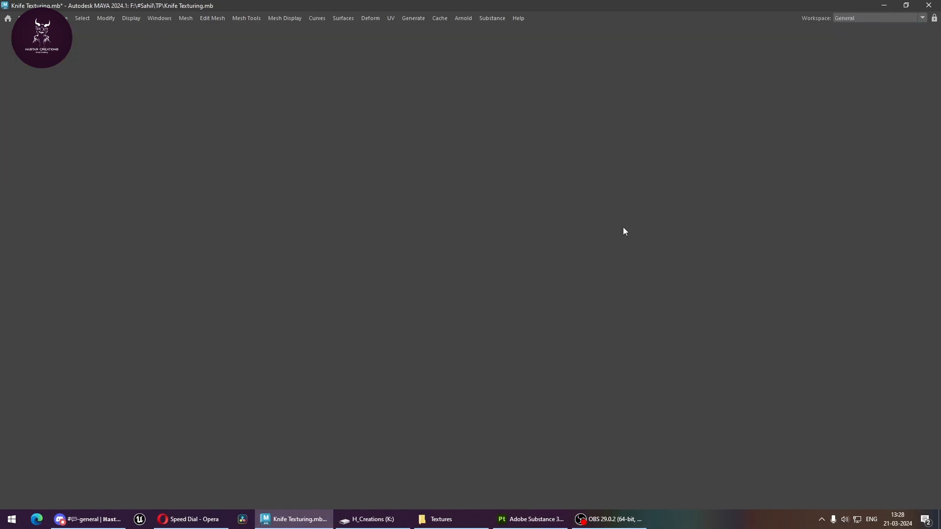
alt+drag(503, 302, 414, 272)
Step: Assign a new Arnold aiStandardSurface material to the knife mesh
click(414, 272)
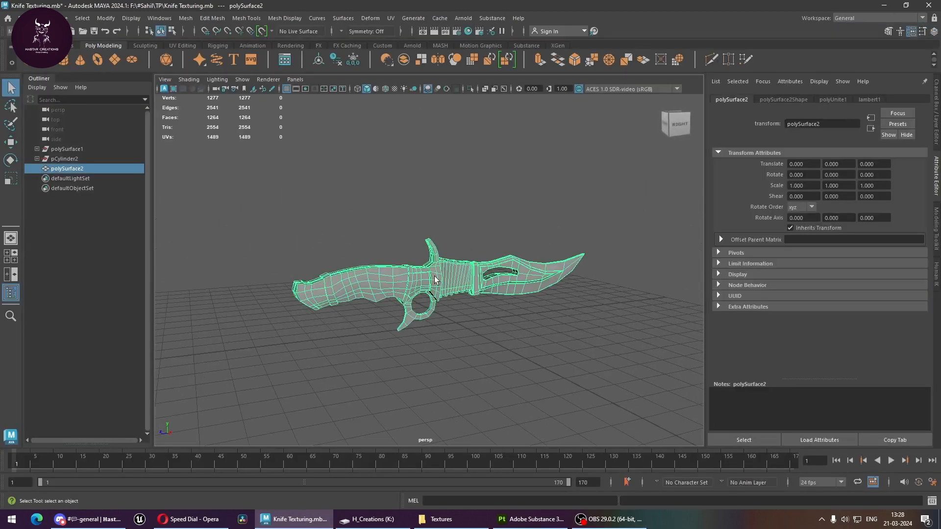
right_drag(435, 279, 443, 485)
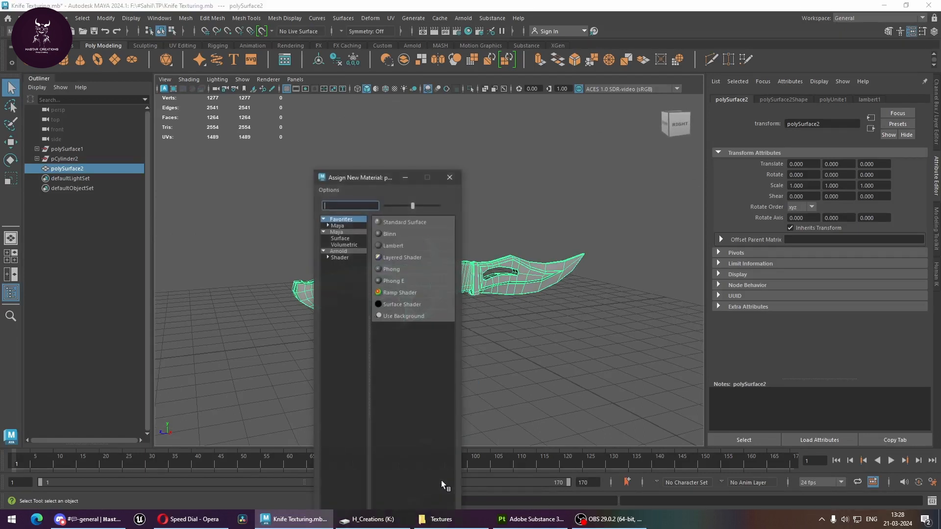
click(338, 251)
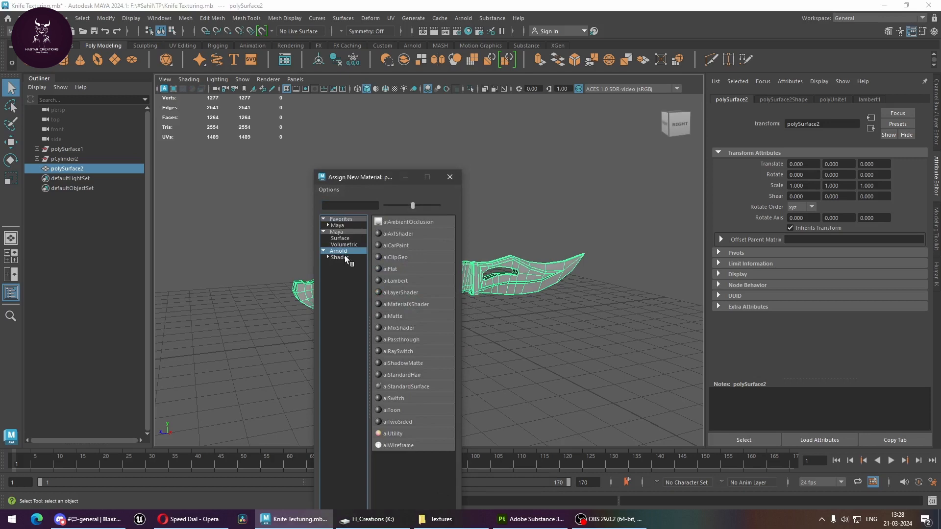
click(417, 387)
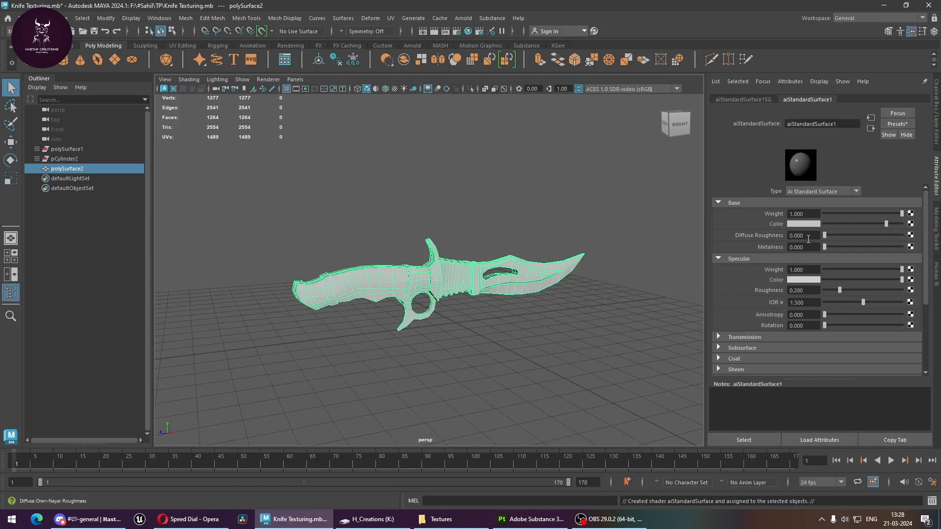
Step: Examine the new material's attributes, including the Transmission and Subsurface sections, and inspect the knife mesh
click(727, 339)
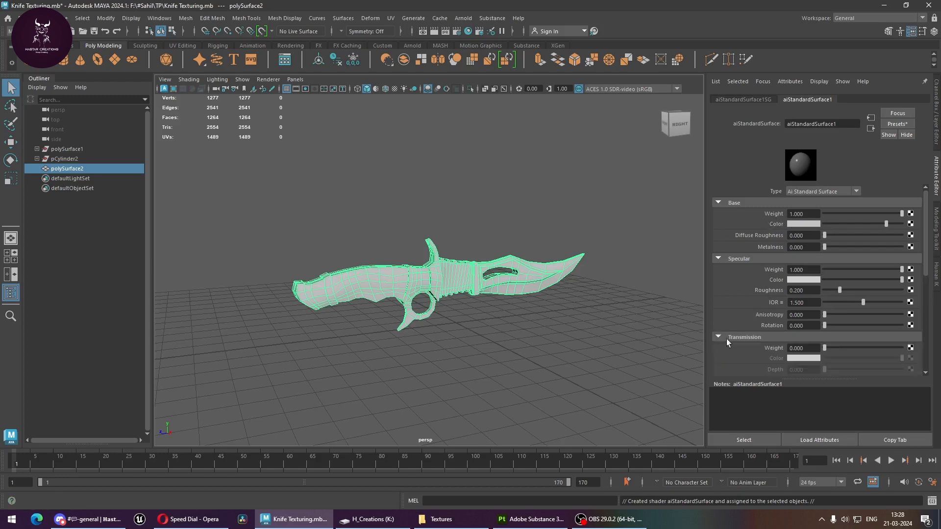
scroll(766, 339, down, 3)
click(719, 359)
scroll(763, 346, down, 5)
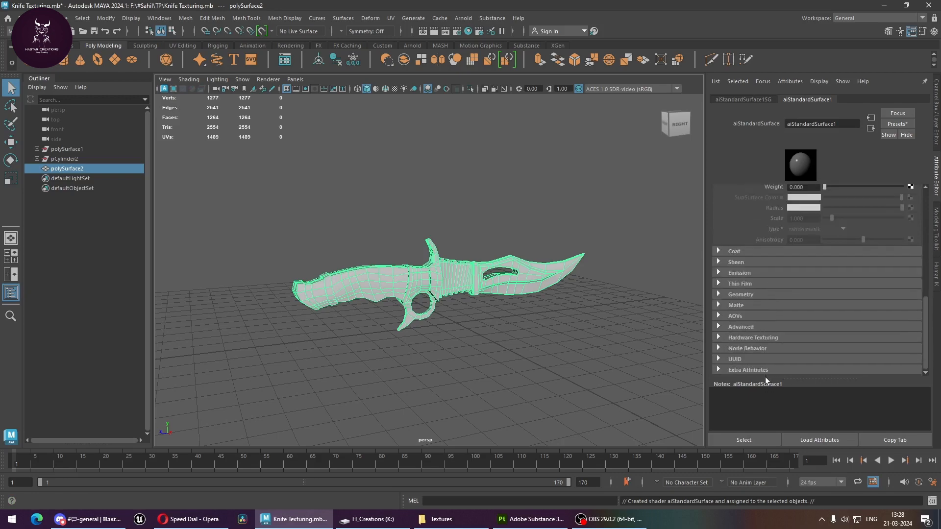
click(500, 307)
drag(549, 220, 296, 343)
scroll(502, 286, up, 6)
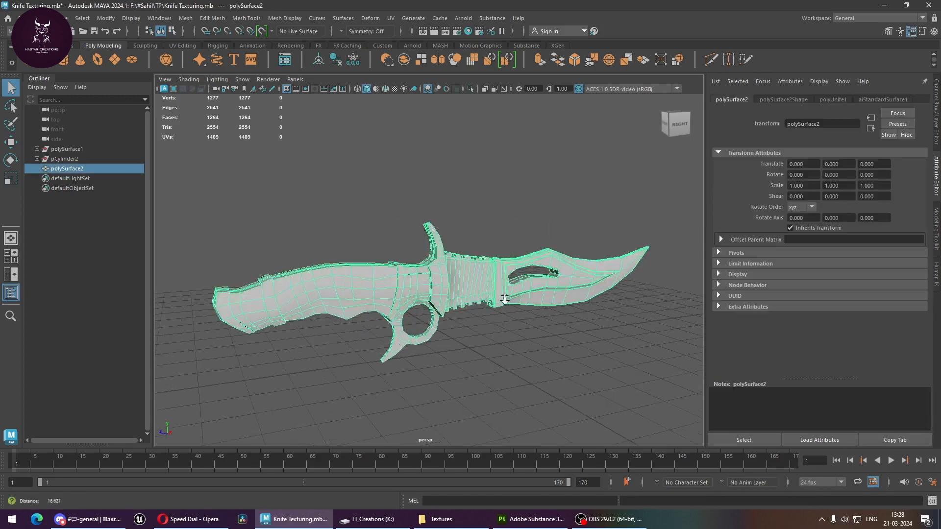
alt+drag(504, 299, 440, 322)
scroll(417, 359, down, 4)
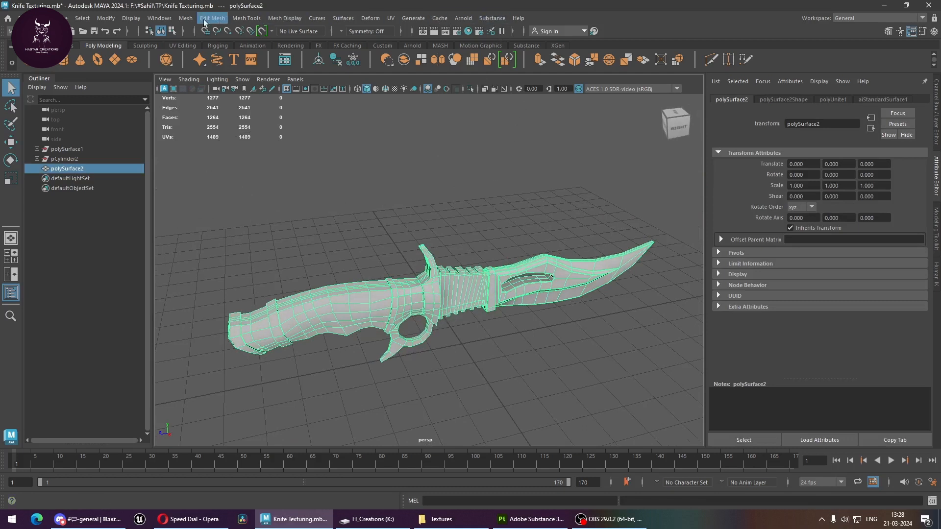
Step: Search the Plug-in Manager for "subs" to check whether the Substance plug-ins are loaded
click(155, 19)
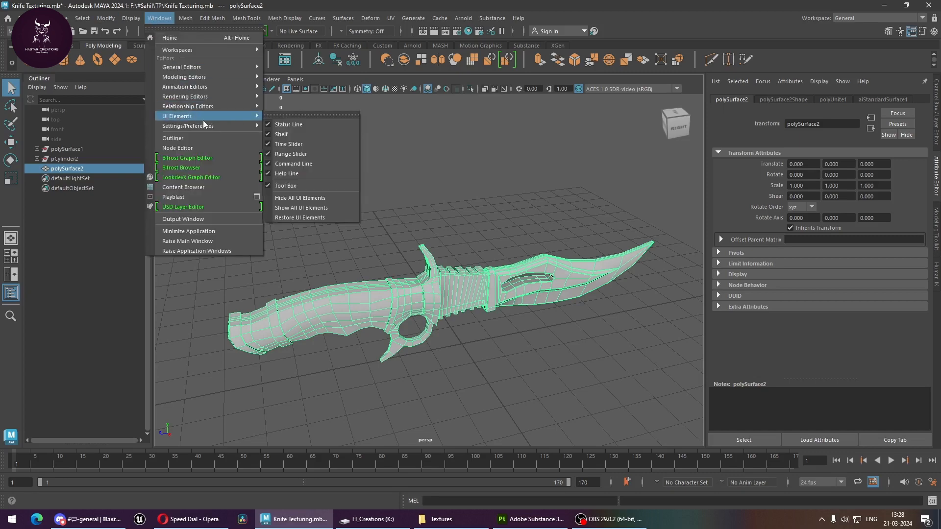
mouse_move(207, 125)
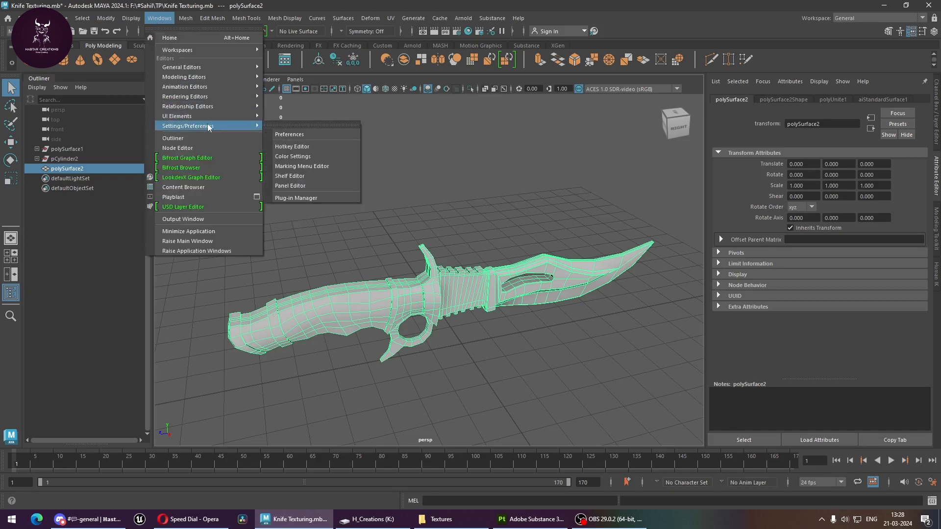
click(302, 197)
click(375, 206)
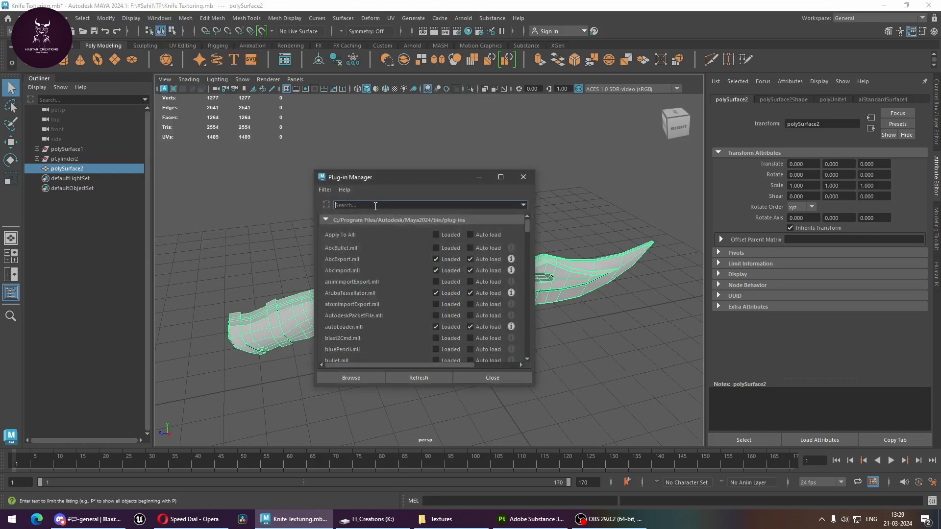
text(subs)
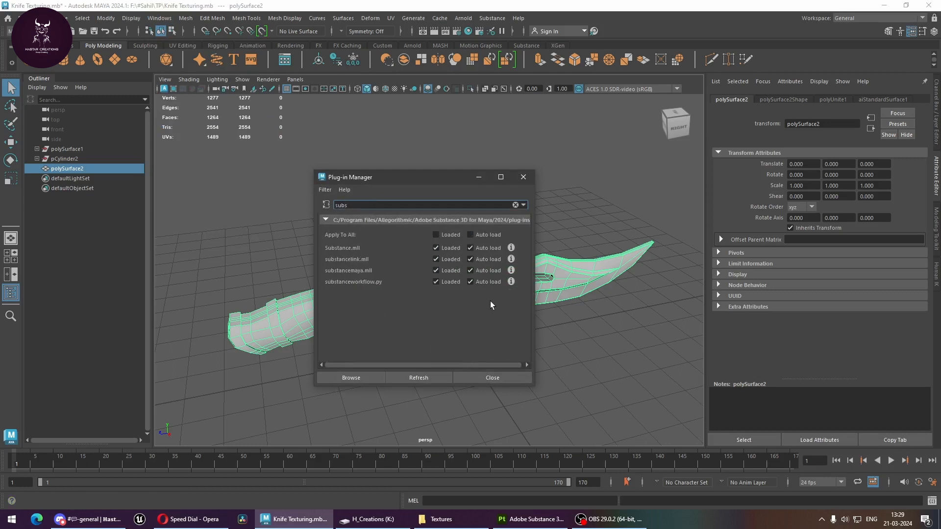
click(493, 378)
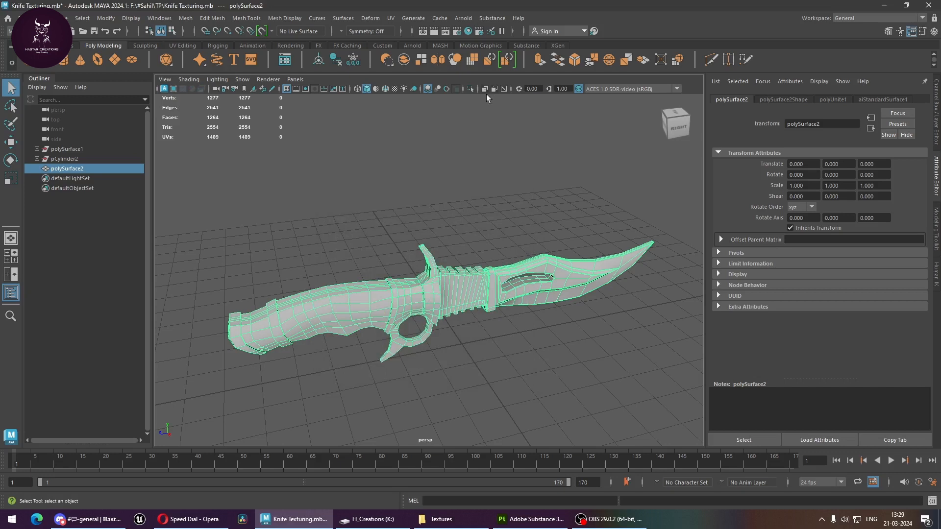
Step: Apply the Substance Arnold workflow using the knife's BaseColor, Emissive, Metallic, Normal and Roughness maps from the Textures folder, leaving out Height
click(487, 18)
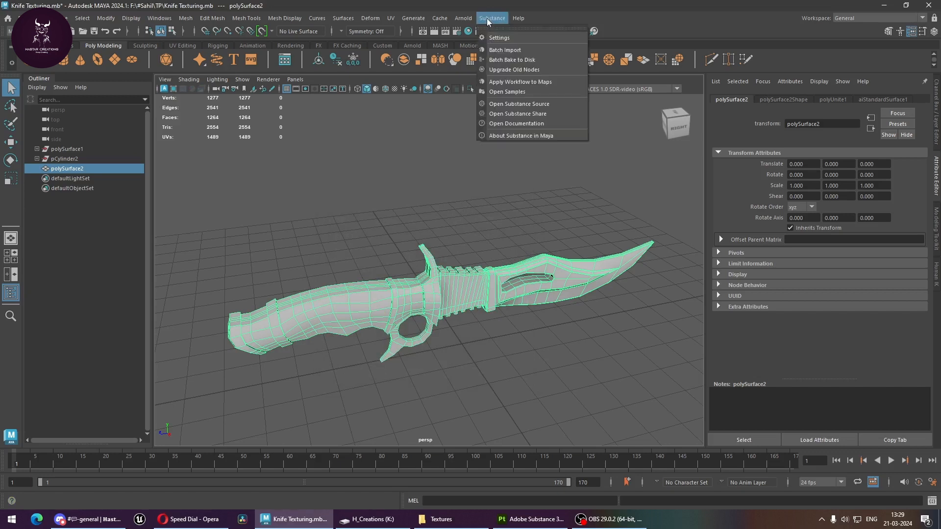
click(518, 83)
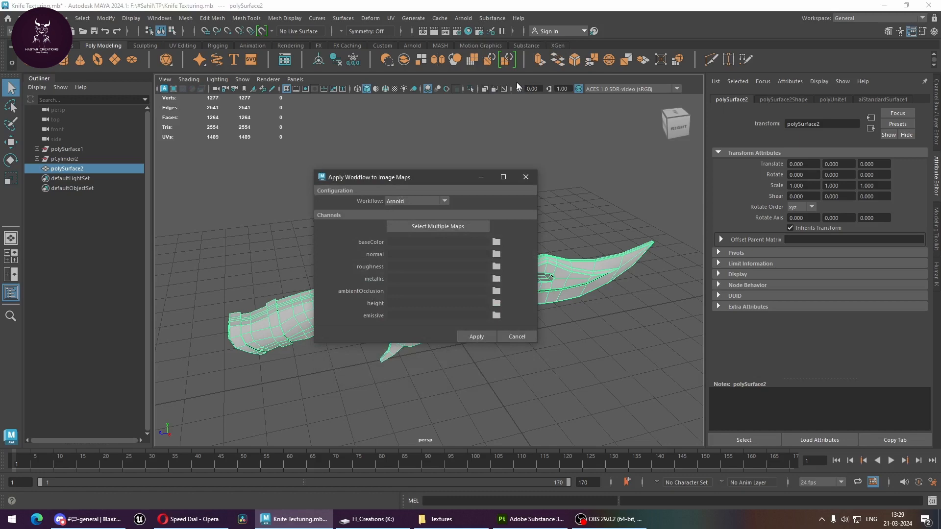
click(454, 229)
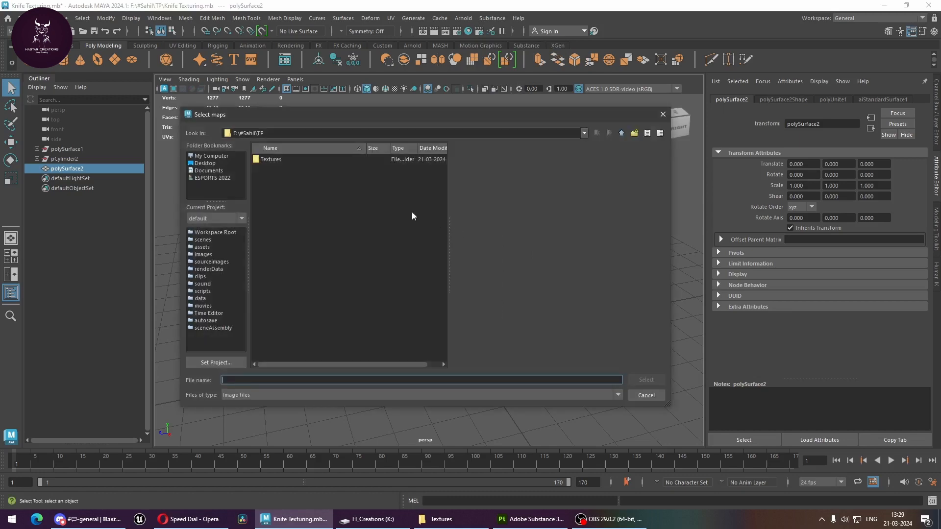
double_click(272, 159)
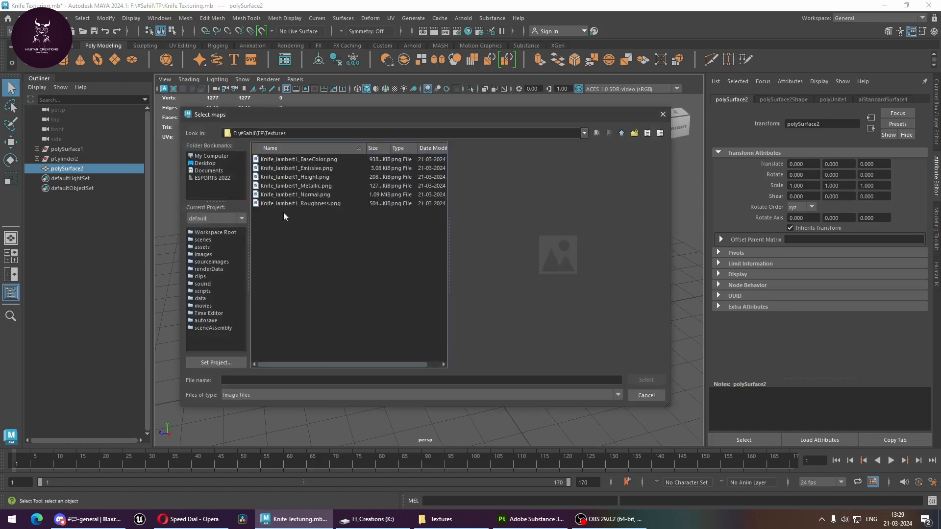
drag(282, 237, 327, 146)
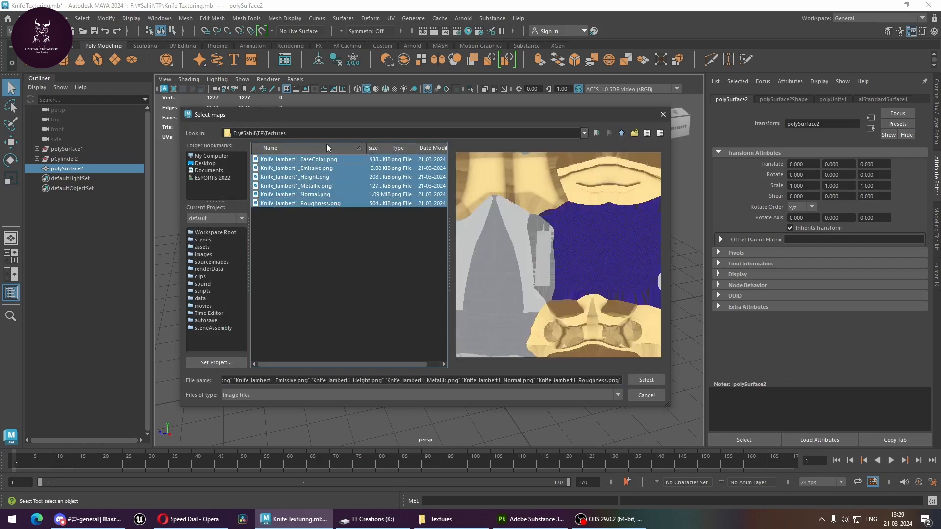
ctrl+click(295, 185)
ctrl+click(293, 177)
ctrl+click(298, 186)
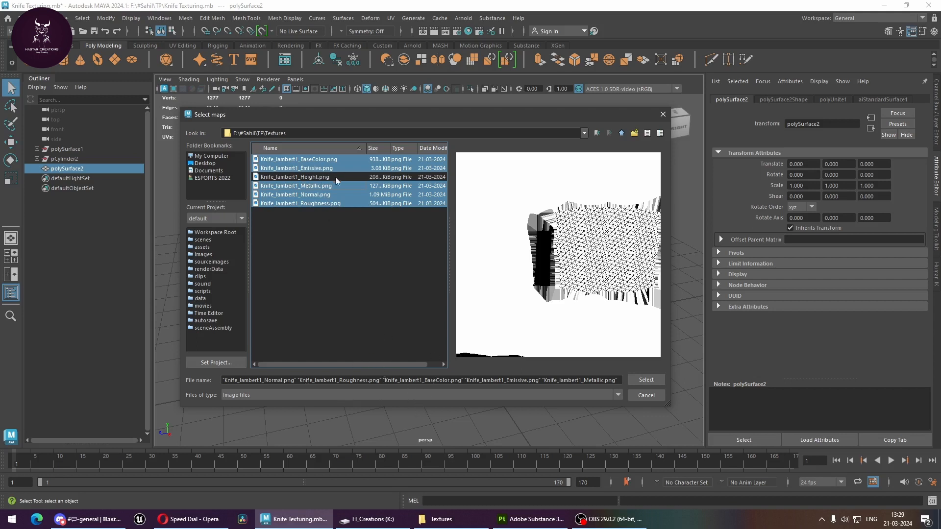
click(656, 380)
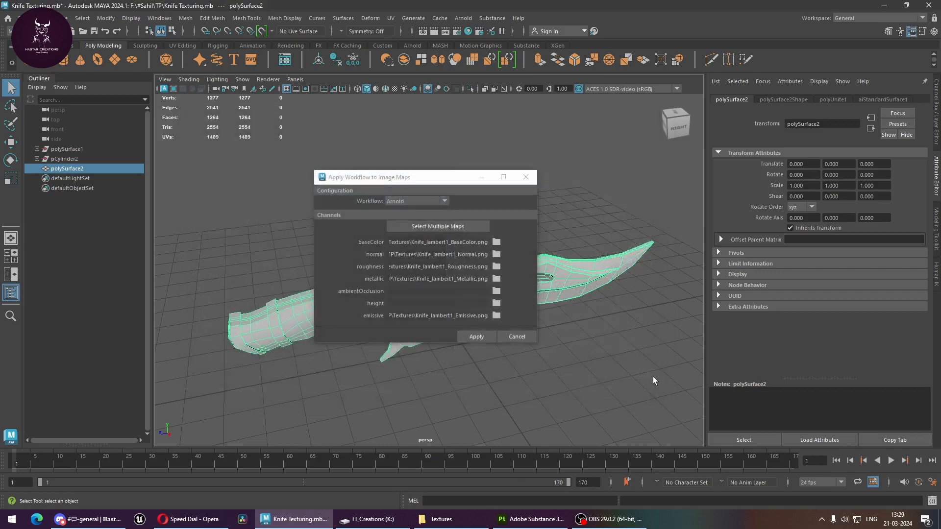
click(471, 338)
Step: Open the Arnold RenderView, place it beside the knife and start rendering the perspective view
alt+right_drag(578, 363, 508, 358)
alt+drag(509, 357, 417, 300)
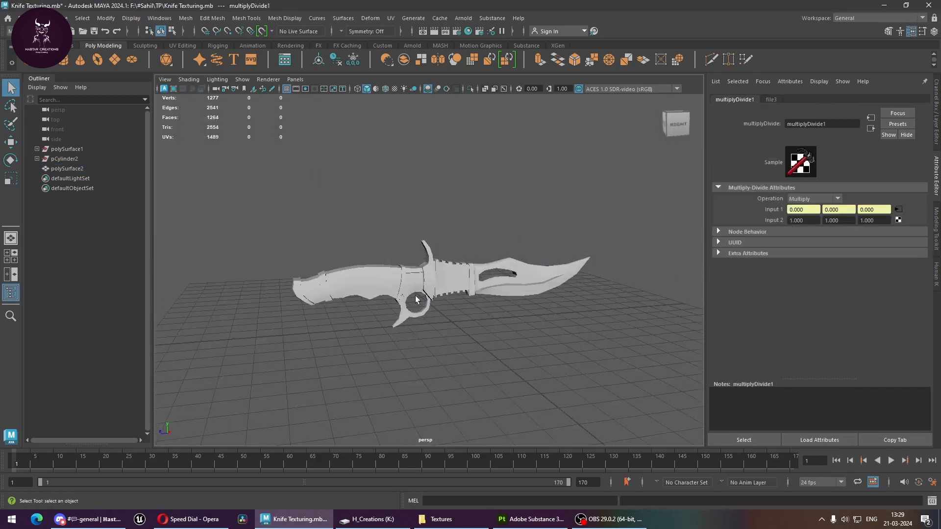
alt+right_drag(416, 301, 457, 297)
click(447, 282)
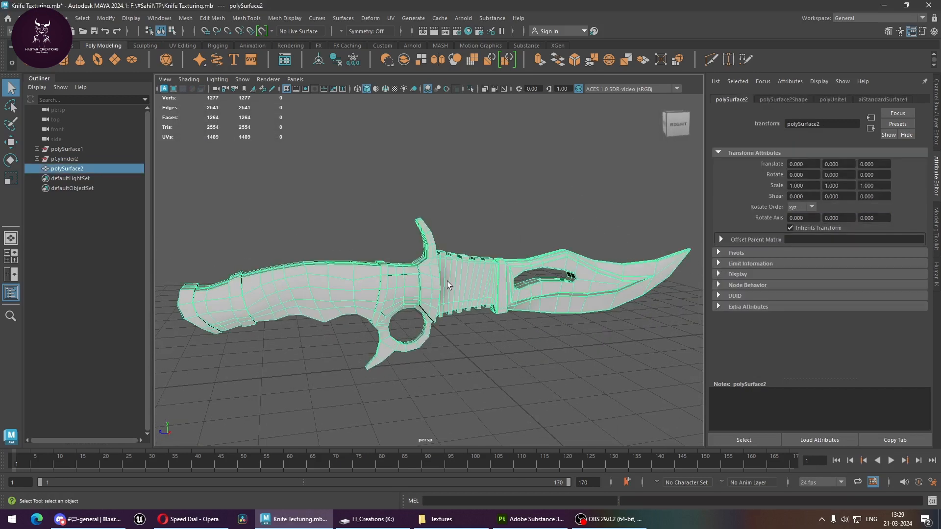
click(463, 19)
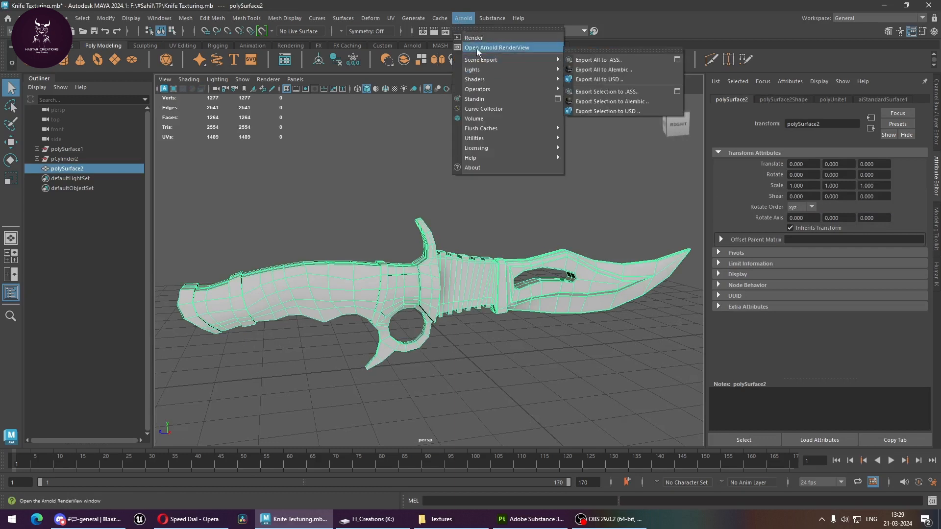
click(477, 48)
drag(442, 109, 741, 104)
click(753, 124)
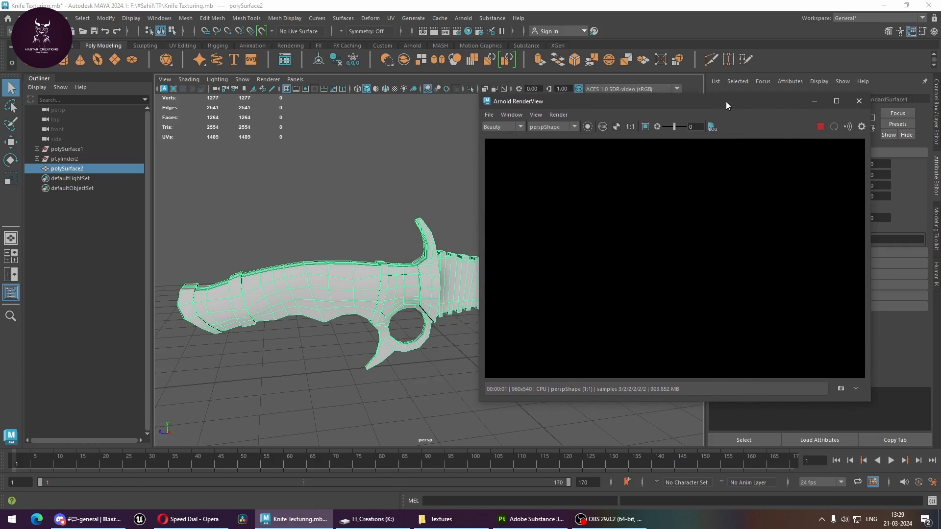
Step: Add an Arnold skydome light to the scene
click(463, 18)
mouse_move(486, 69)
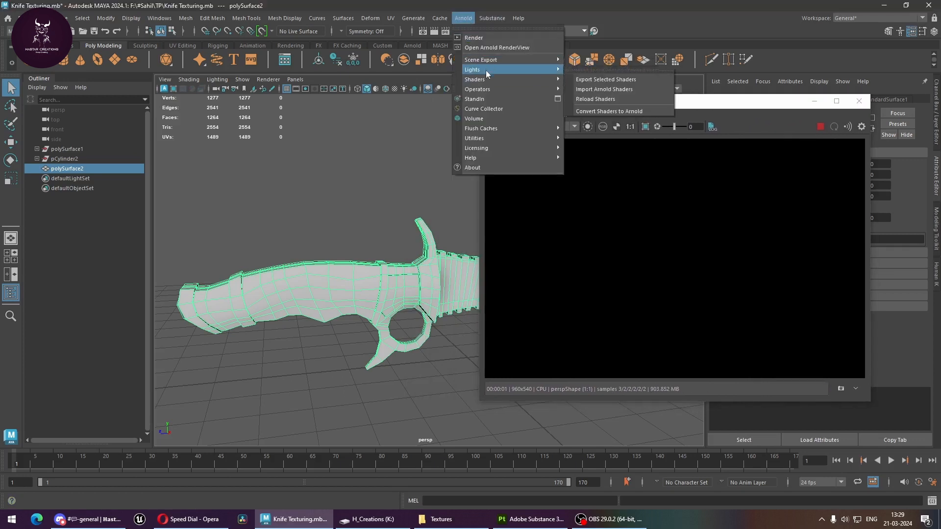
click(591, 82)
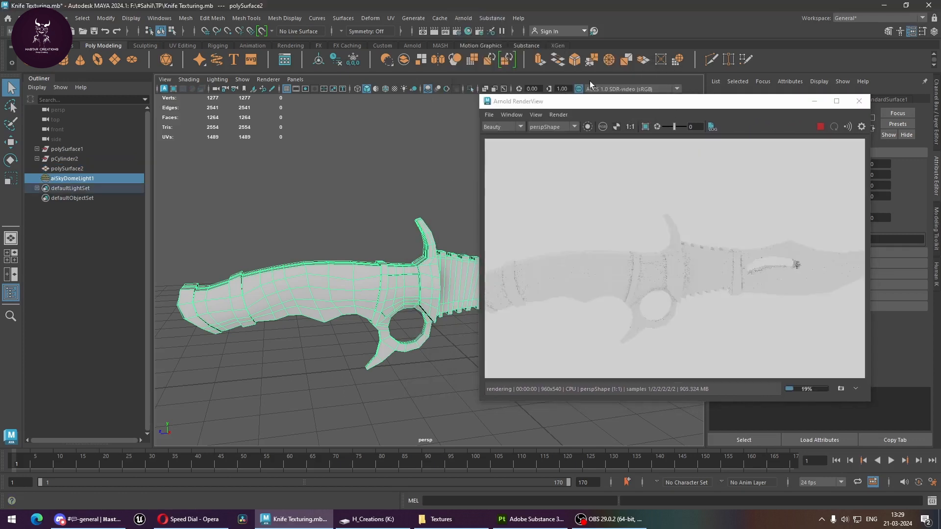
Step: Assign the existing aiStandardSurface2 material to the knife mesh
alt+drag(281, 300, 303, 281)
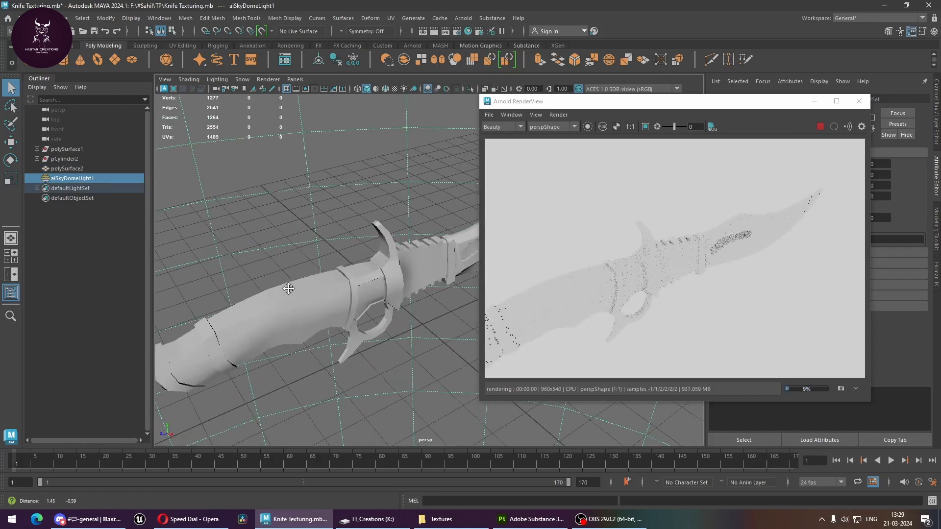
click(327, 299)
right_drag(326, 299, 413, 451)
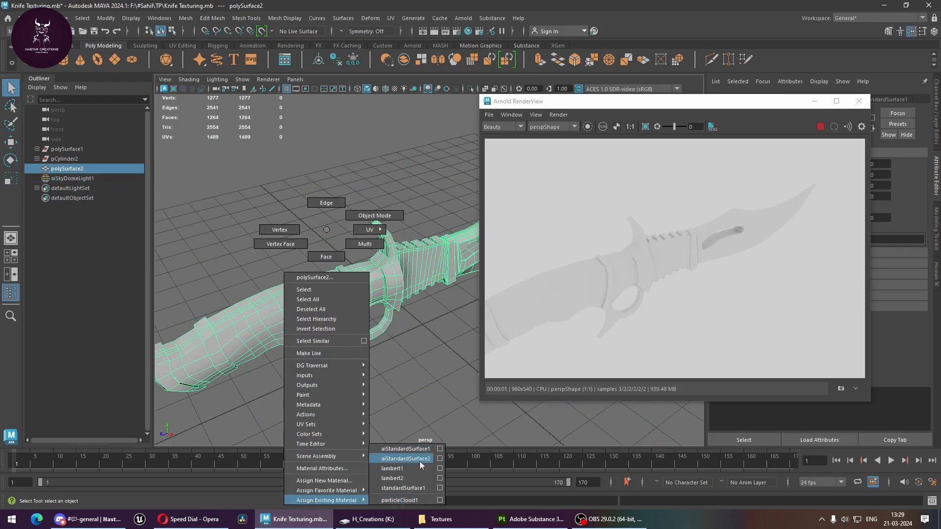
right_drag(419, 460, 419, 459)
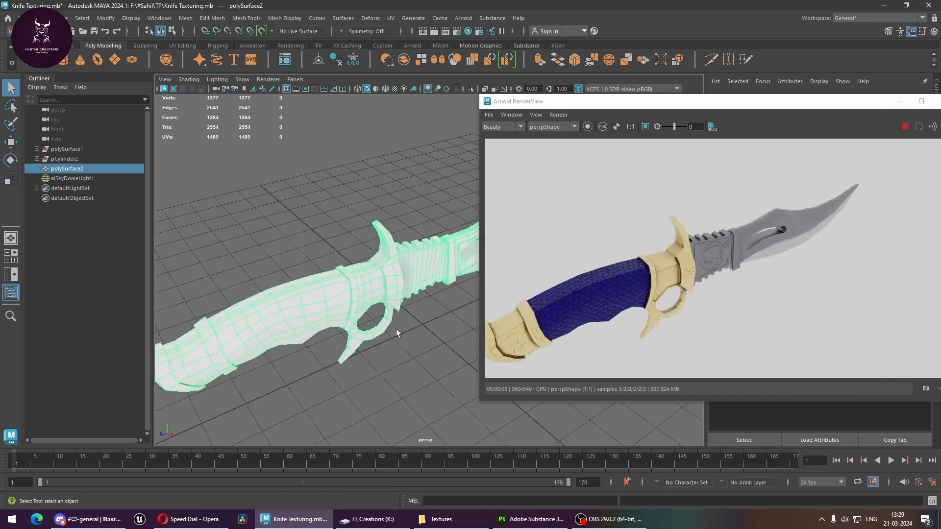
Step: Inspect the textured knife in the render from a lower angle and delete the skydome light
alt+drag(396, 330, 390, 245)
click(393, 166)
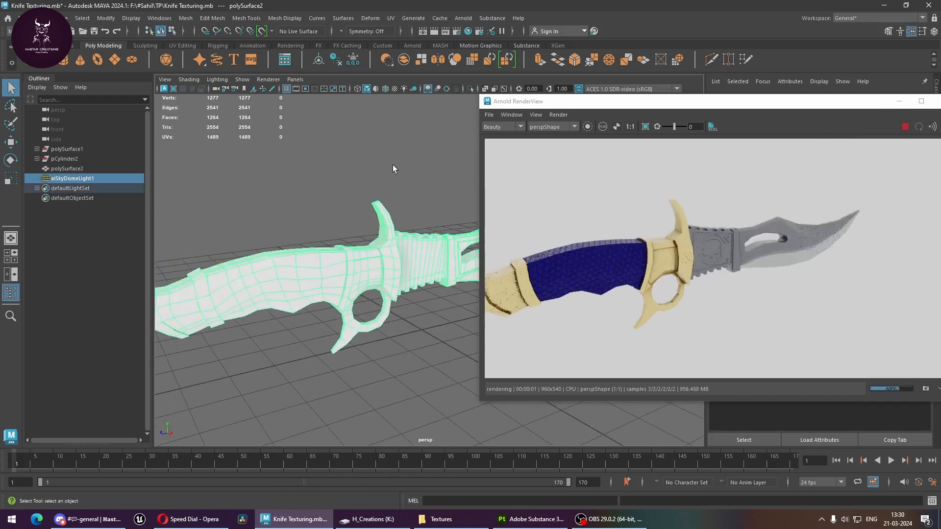
key(Delete)
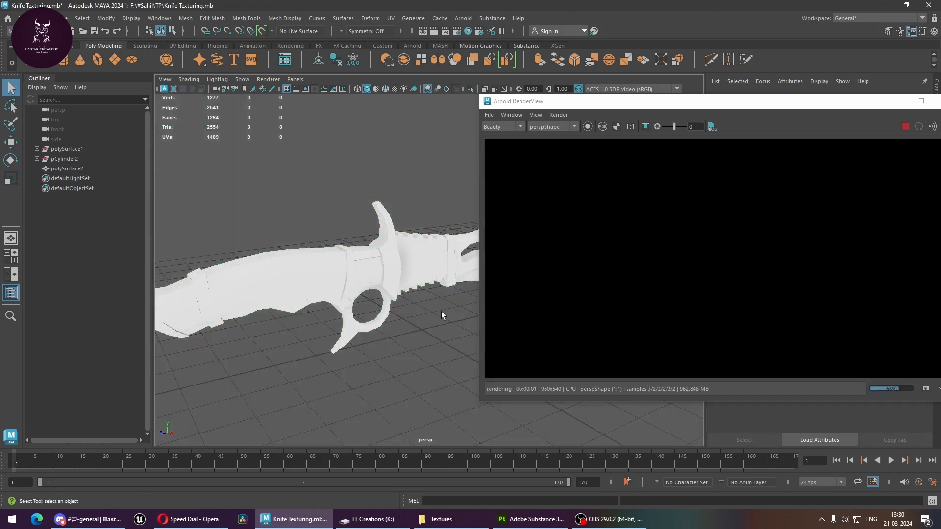
Step: Create a thin polygon cube as a floor under the knife, about 23.9 wide, 24.0 deep and 0.3 high
alt+right_drag(441, 311, 320, 287)
alt+middle_drag(383, 307, 339, 322)
alt+right_drag(423, 311, 353, 311)
alt+middle_drag(371, 311, 326, 304)
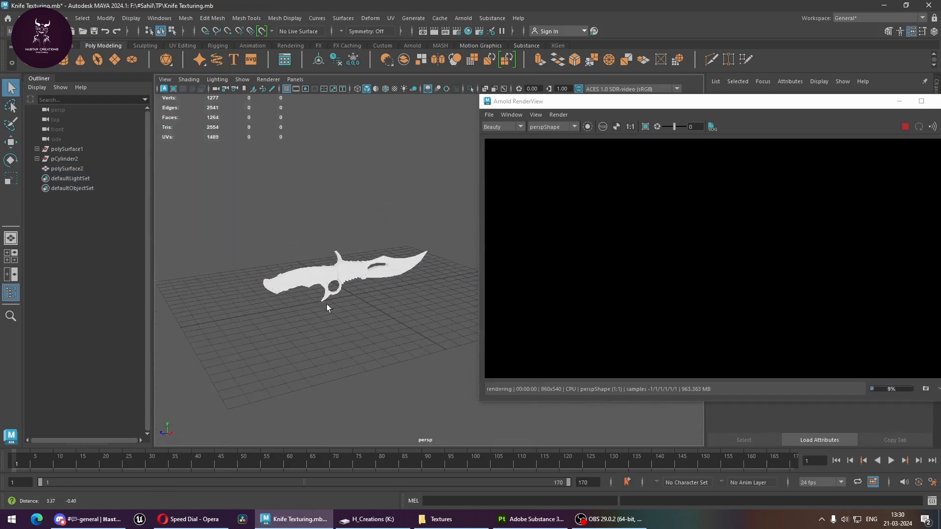
click(63, 60)
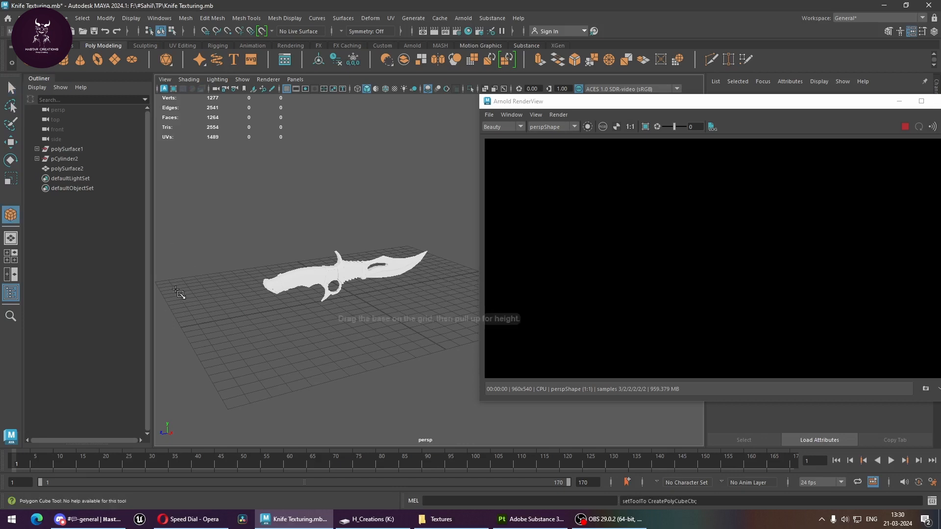
drag(162, 283, 511, 330)
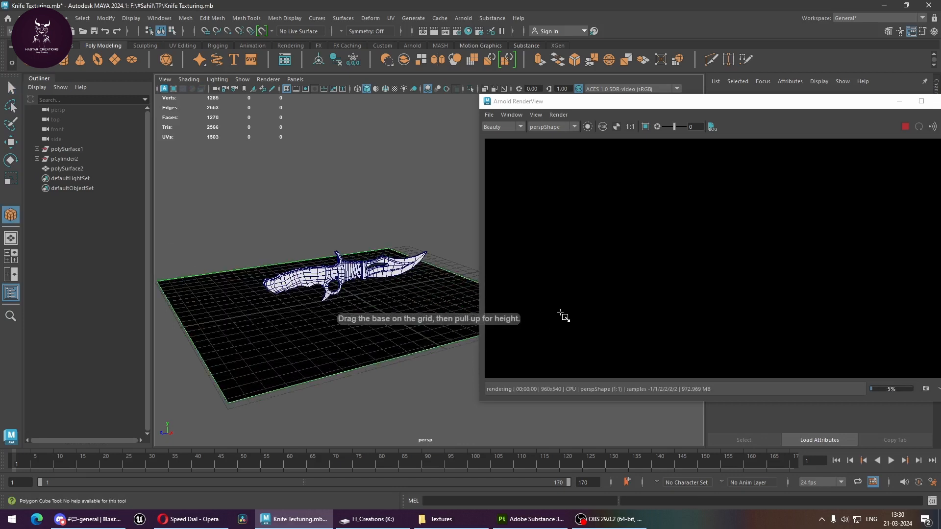
drag(564, 318, 590, 311)
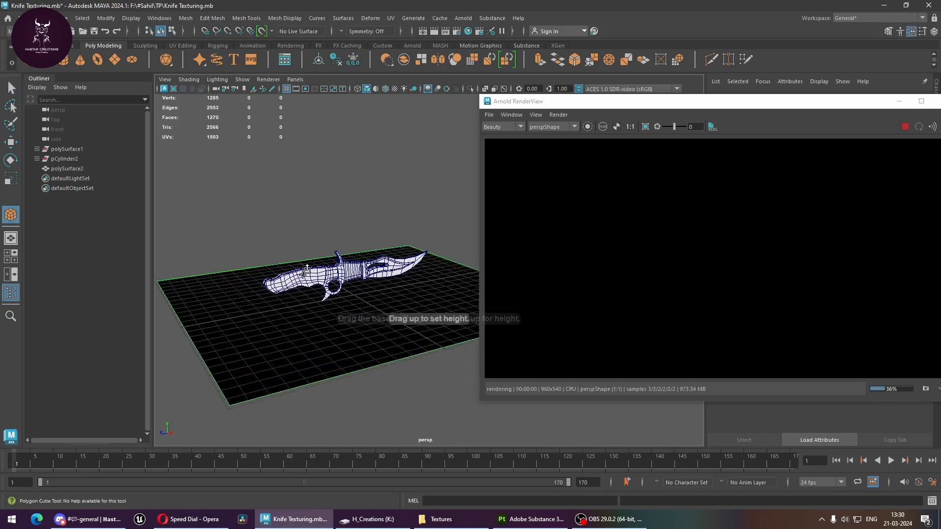
drag(409, 298, 416, 291)
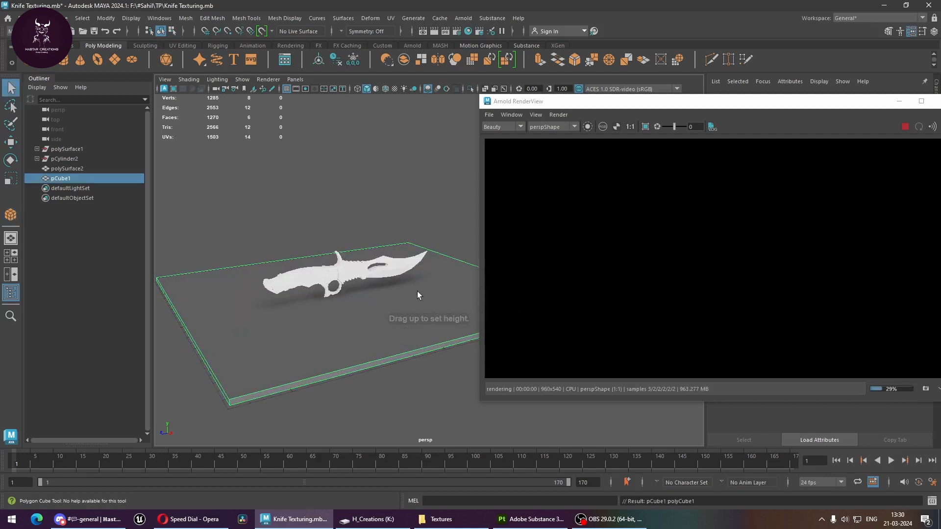
Step: Extrude the floor cube's two back top edges upward by about 12.3 to form walls
right_drag(415, 201, 420, 172)
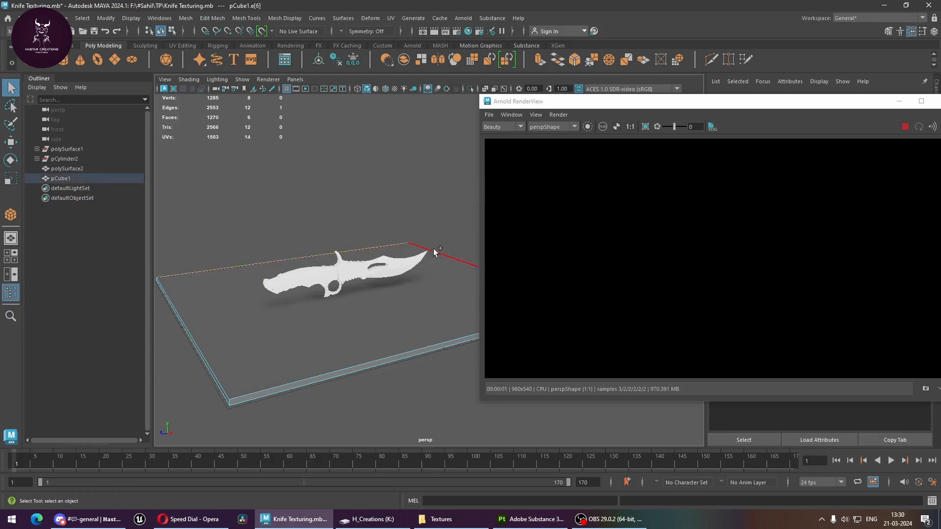
click(433, 248)
key(w)
click(356, 251)
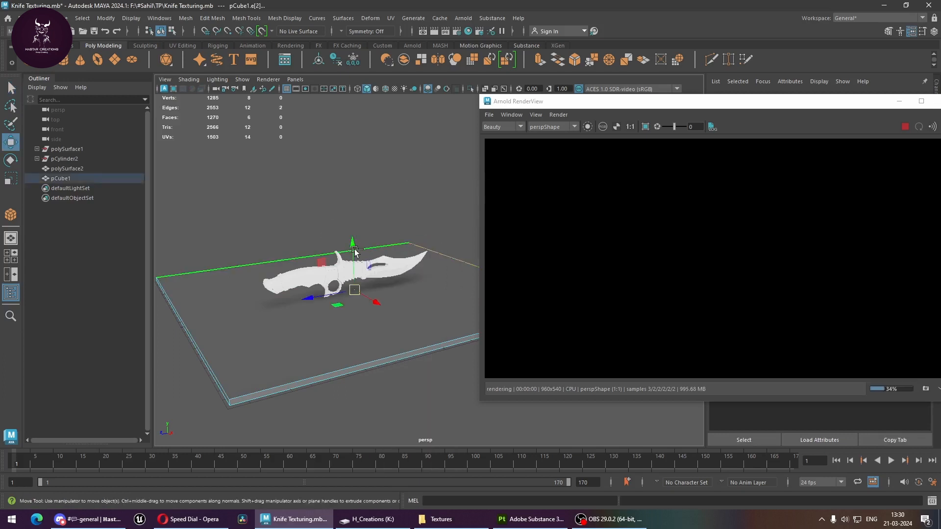
shift+drag(345, 134, 355, 77)
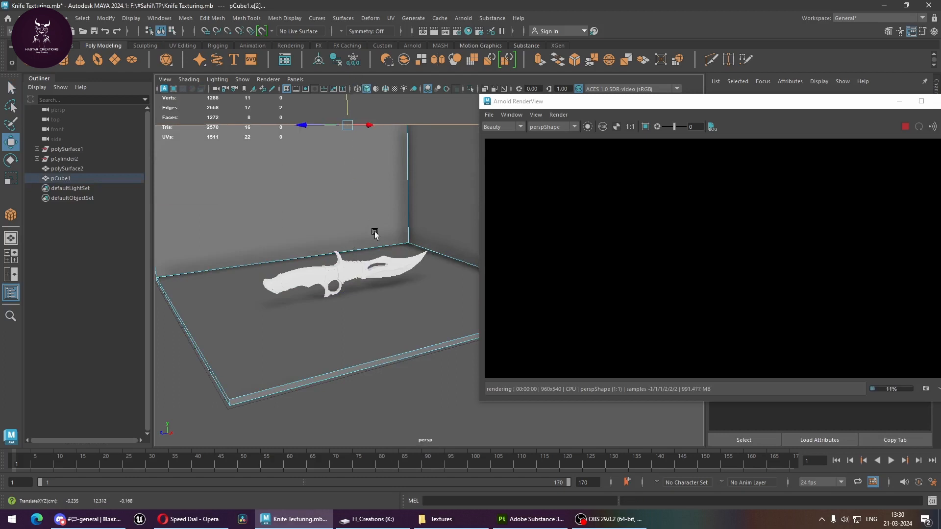
Step: Bevel the two edges where the back walls meet the floor
alt+drag(375, 232, 400, 267)
click(397, 232)
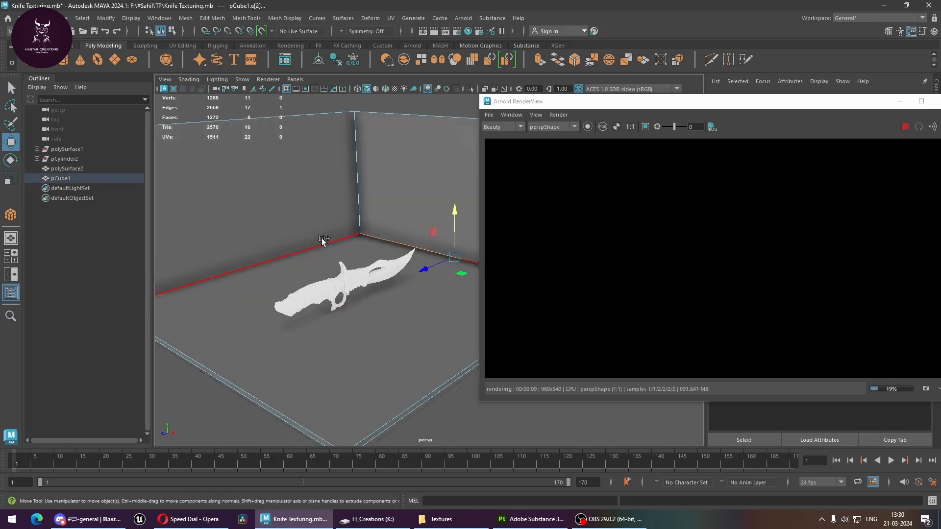
shift+right_drag(369, 239, 400, 269)
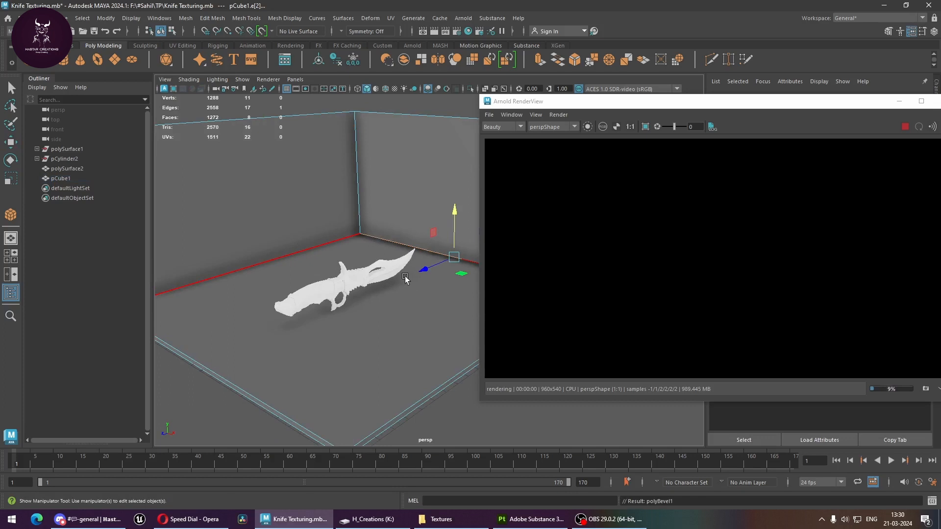
Step: Stop the Arnold render and move the RenderView clear of the bevel settings
click(907, 125)
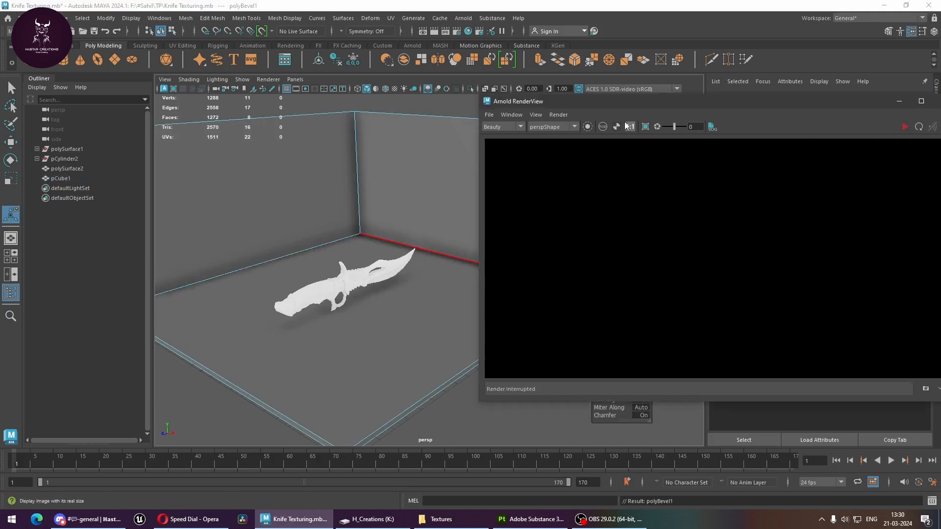
drag(621, 101, 708, 47)
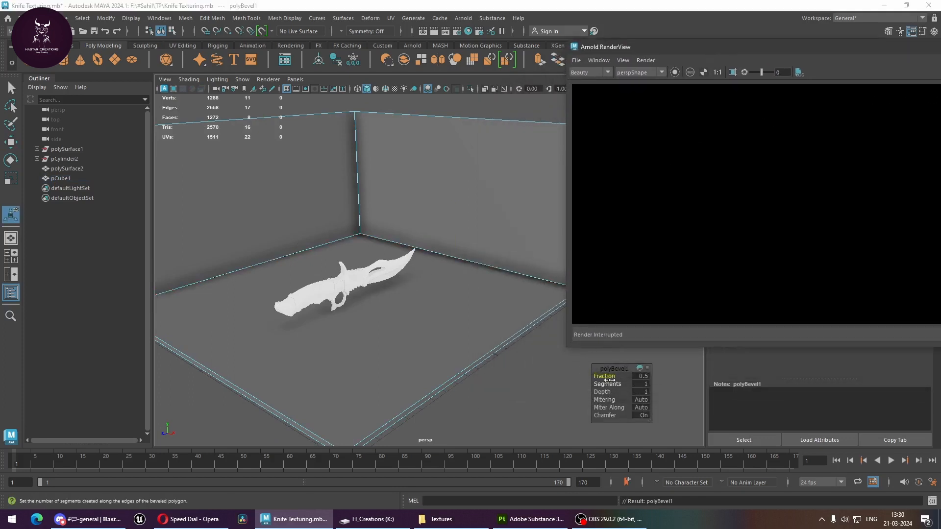
Step: Undo the bevel, the wall extrusion and the creation of the floor cube
key(ctrl+z)
key(ctrl+z)
key(ctrl+z)
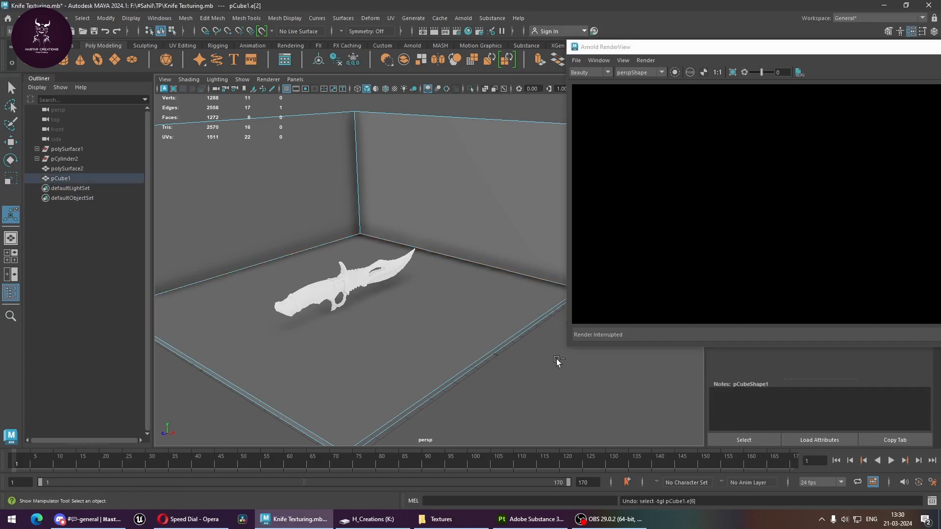
key(ctrl+z)
key(ctrl+z)
key(ctrl+z)
key(ctrl+z)
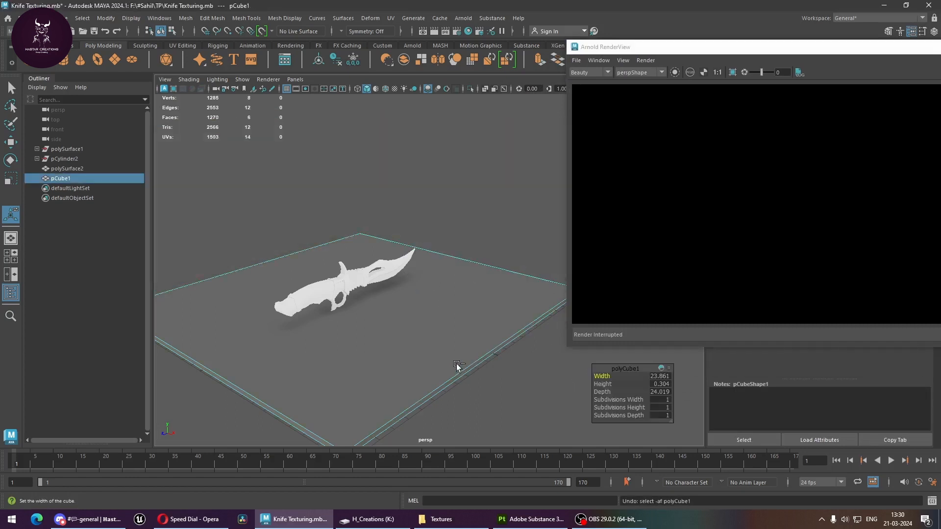
Step: Create a polygon plane covering the grid under the knife
click(116, 60)
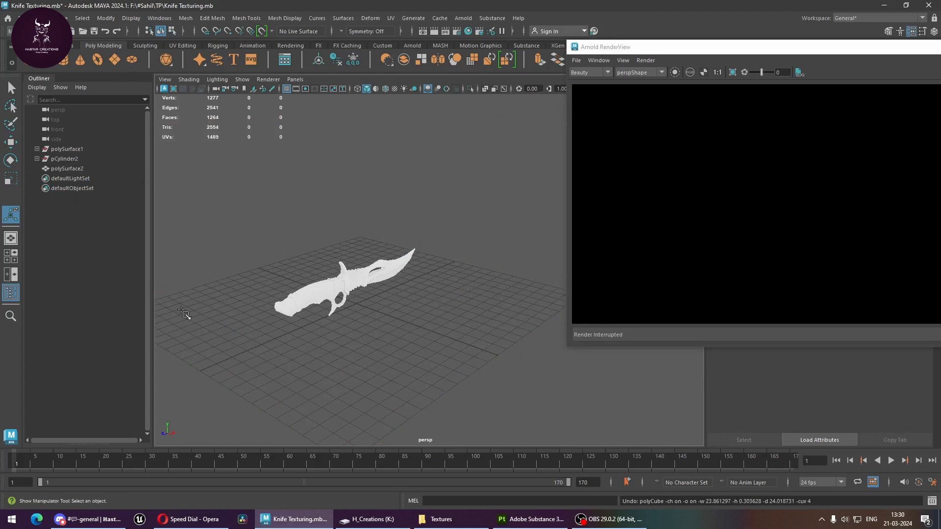
scroll(320, 353, down, 3)
drag(201, 302, 542, 289)
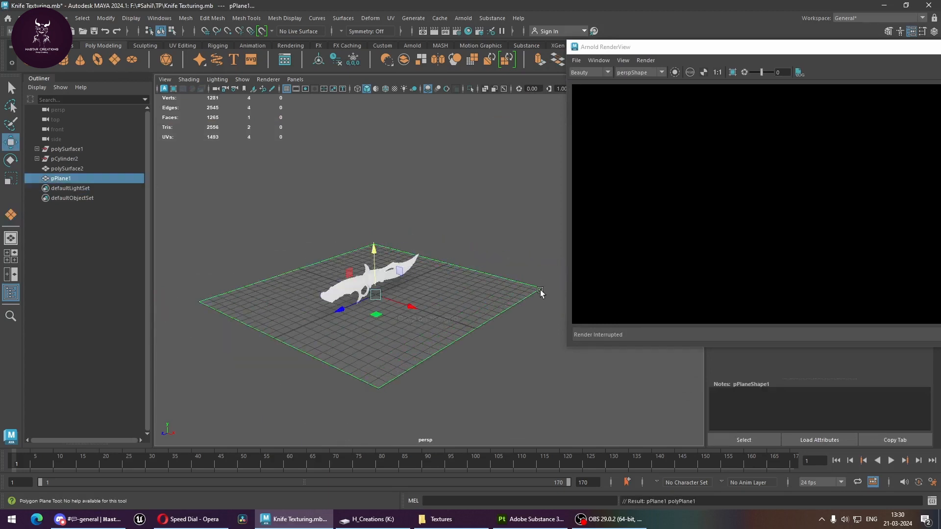
Step: Extrude the plane's two back edges upward to form backdrop walls behind the knife
right_drag(451, 223, 402, 223)
click(288, 276)
shift+click(484, 272)
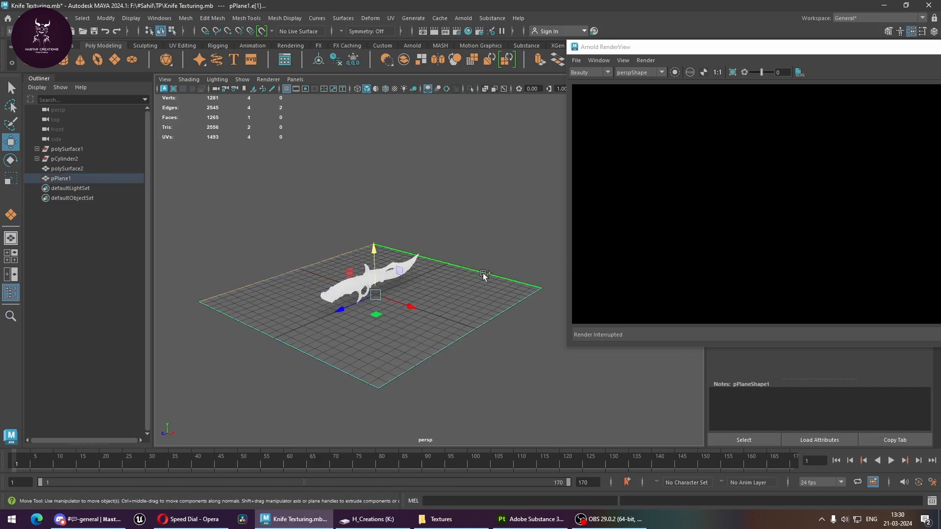
shift+drag(371, 274, 426, 210)
Step: Bevel the two edges where the backdrop walls meet the floor, adding segments for a smooth curve, and return to object mode
right_drag(426, 209, 431, 167)
click(318, 260)
shift+click(398, 251)
shift+right_drag(400, 251, 451, 249)
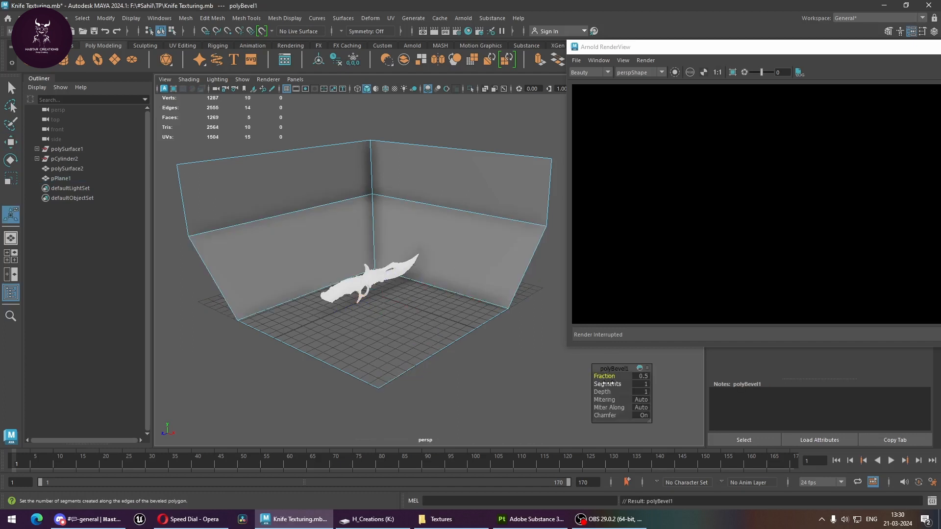
drag(610, 384, 590, 376)
right_drag(449, 207, 495, 194)
click(490, 338)
scroll(393, 246, up, 5)
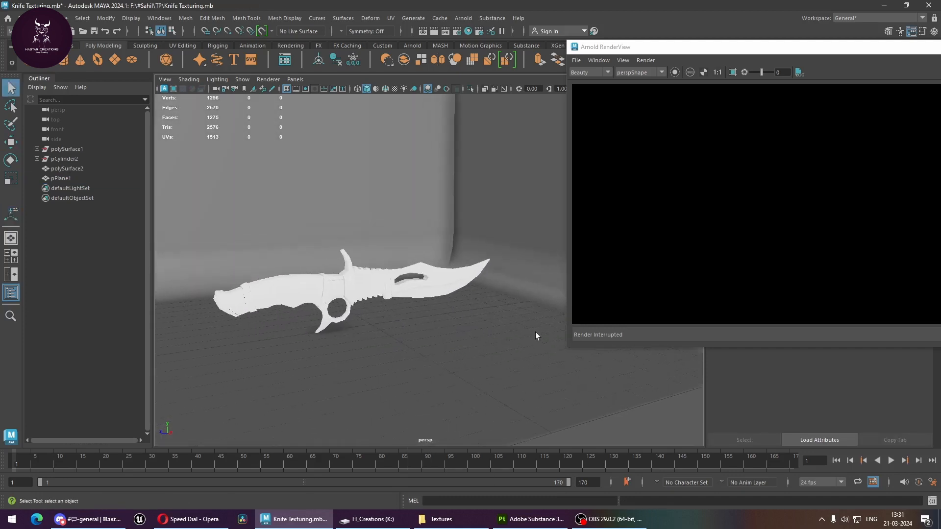
Step: Create an Arnold area light, raise it above the knife and rotate it to face down
click(476, 341)
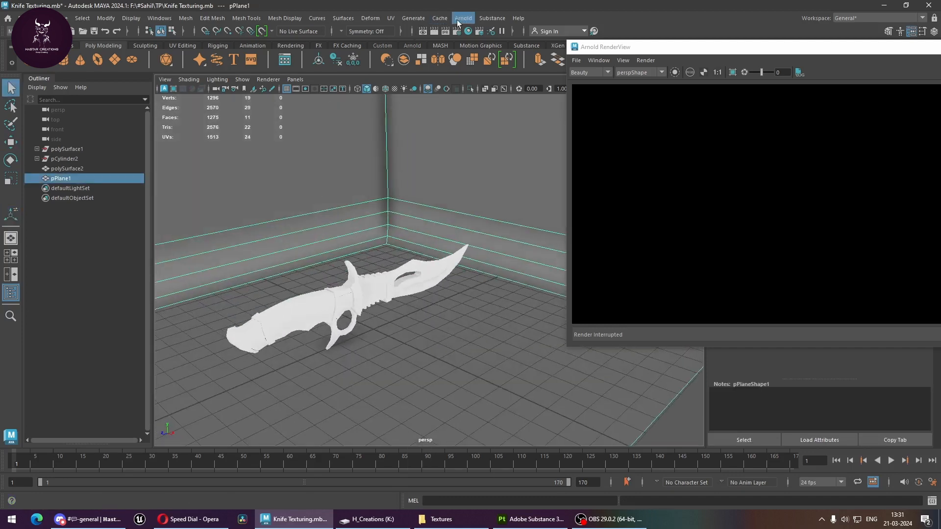
click(458, 20)
mouse_move(496, 69)
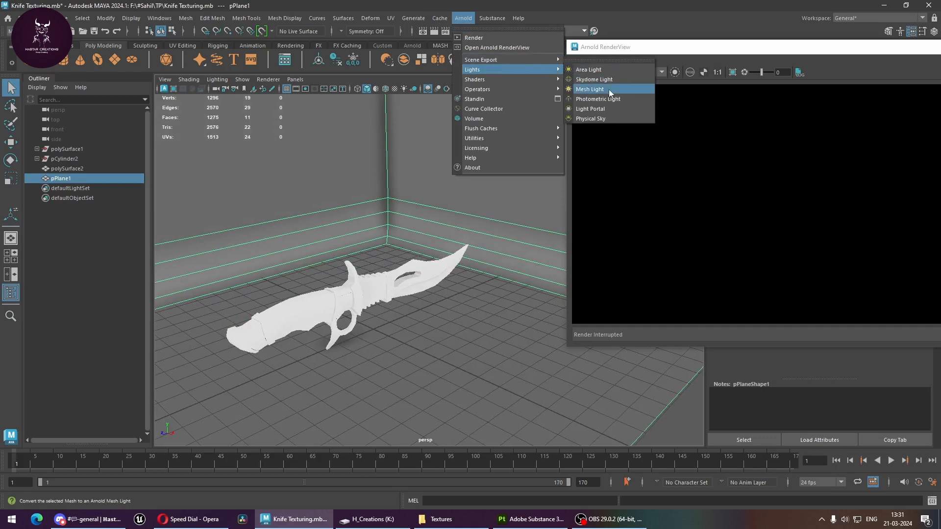
click(587, 70)
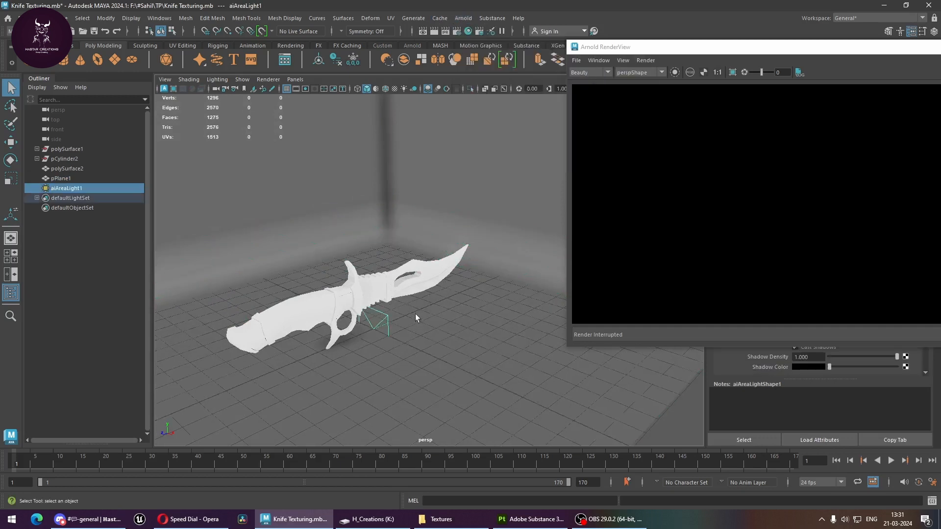
key(w)
drag(370, 317, 410, 157)
key(e)
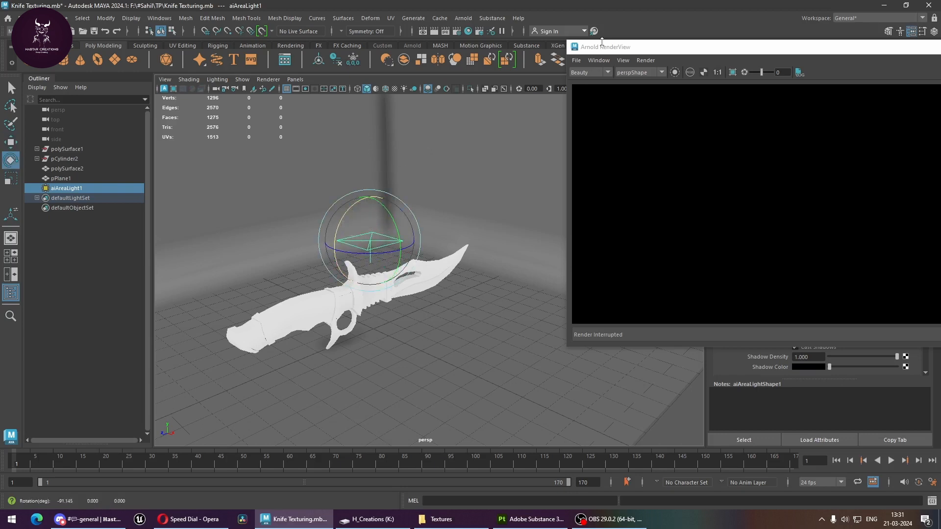
drag(603, 46, 400, 31)
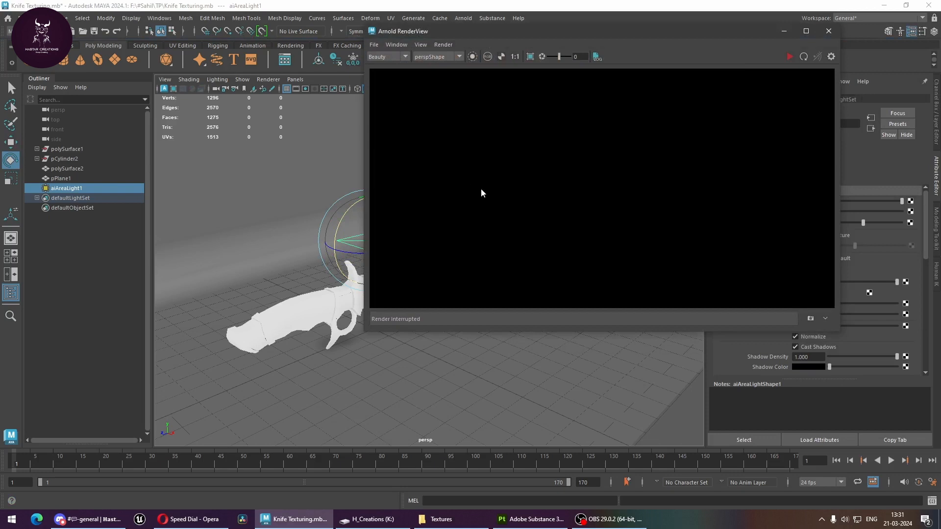
drag(463, 39, 620, 51)
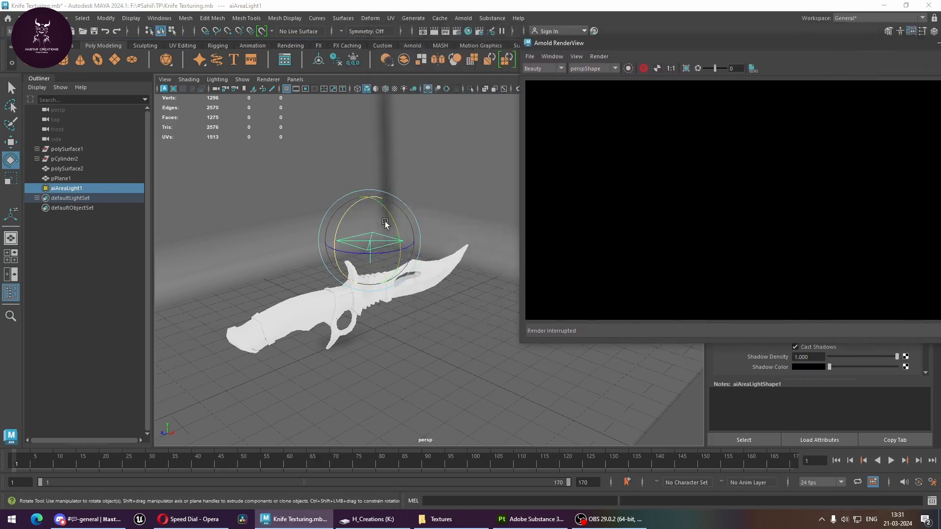
Step: Enlarge the area light to span the knife and raise it higher above the model
key(r)
drag(371, 240, 533, 280)
key(w)
drag(378, 229, 378, 186)
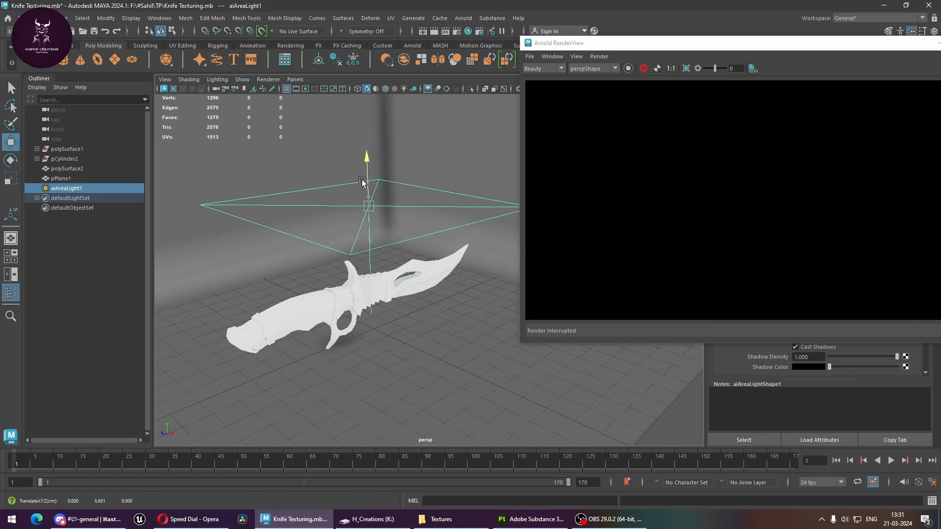
Step: Start the Arnold render and set the area light's intensity to 10 and exposure to 5
drag(652, 44, 455, 43)
click(749, 66)
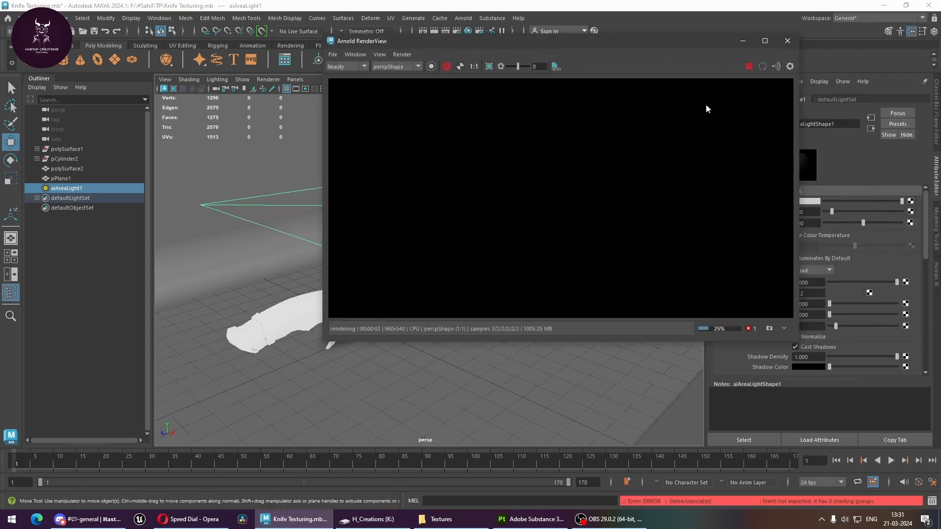
drag(619, 44, 399, 51)
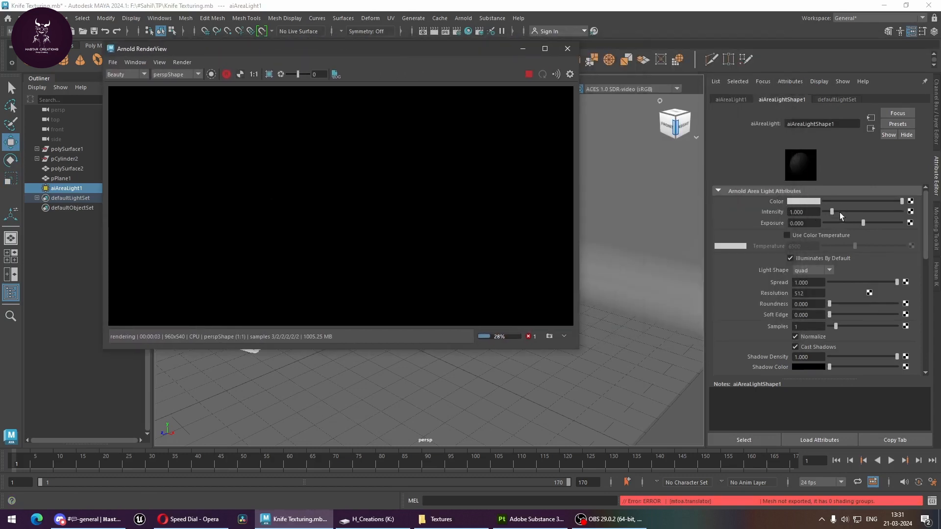
drag(833, 213, 928, 213)
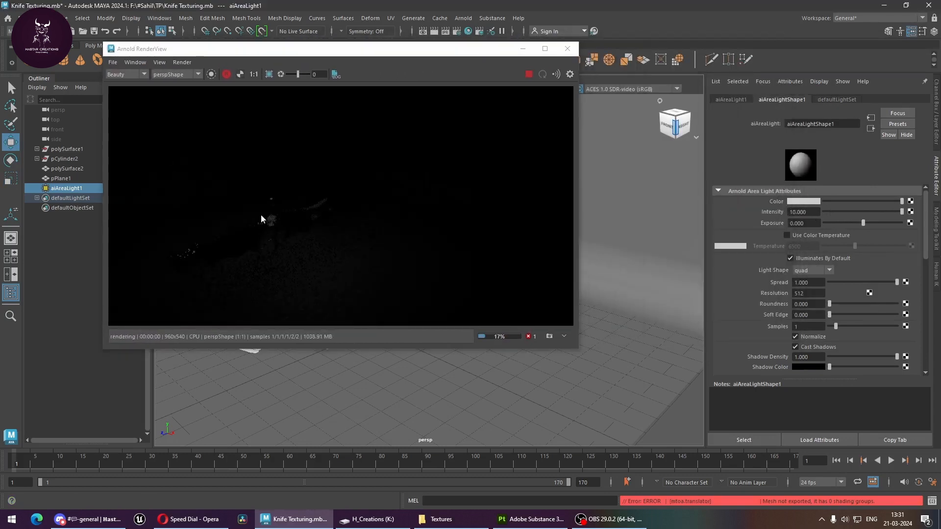
drag(864, 223, 904, 225)
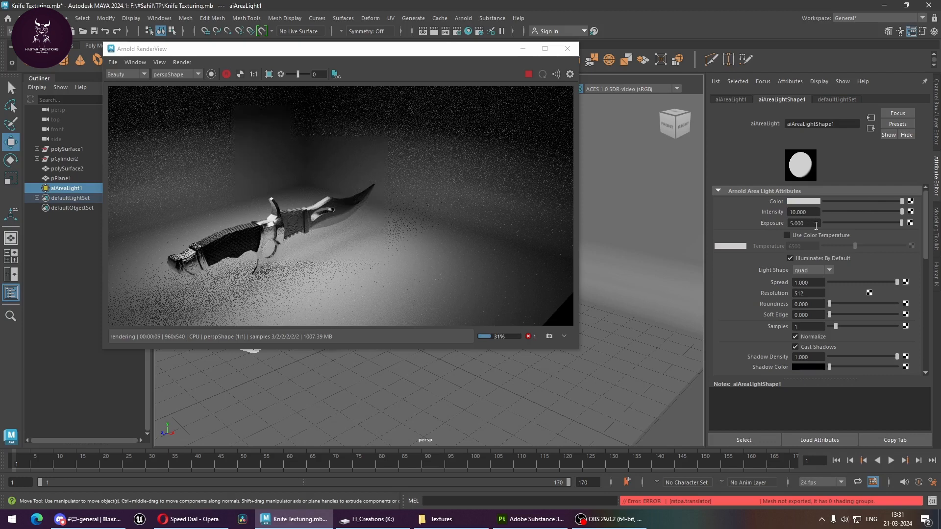
Step: Set the area light's intensity to 50 and its exposure to 0.390
click(814, 211)
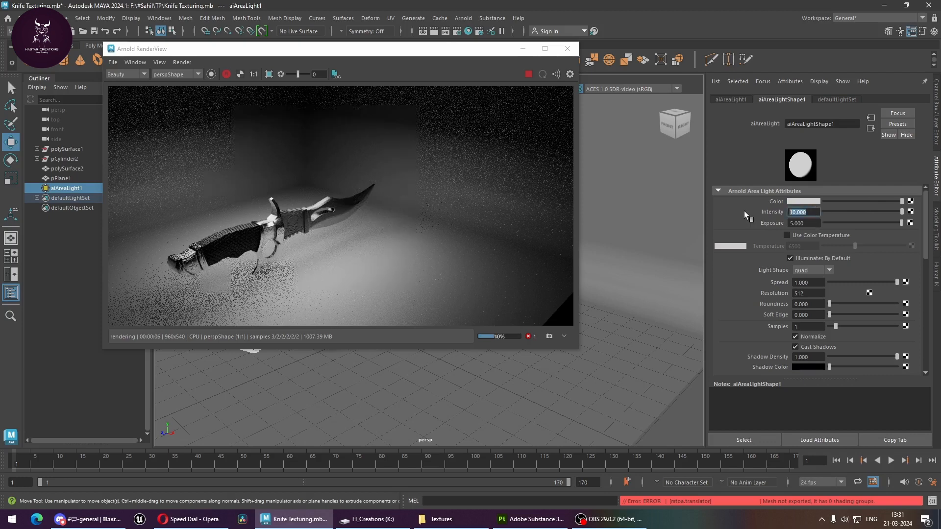
text(540)
key(BackSpace)
key(BackSpace)
text(0)
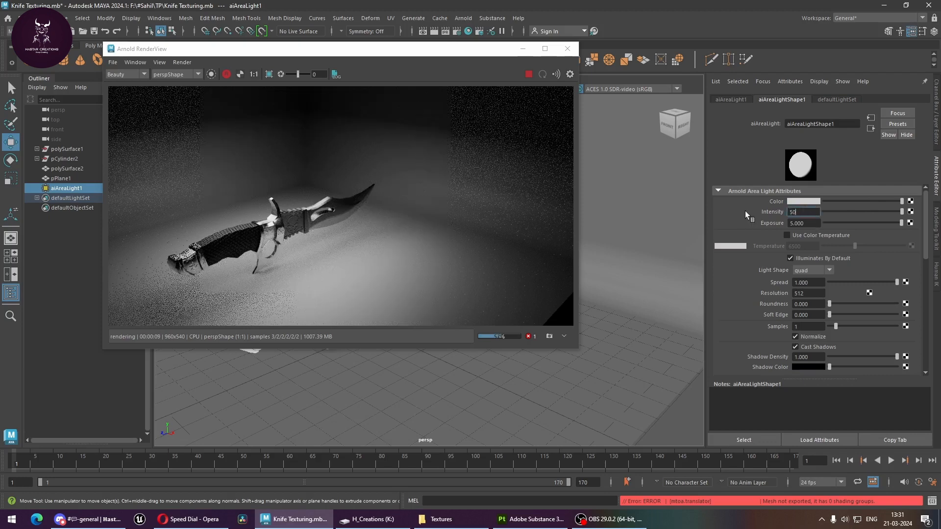
key(Return)
click(866, 222)
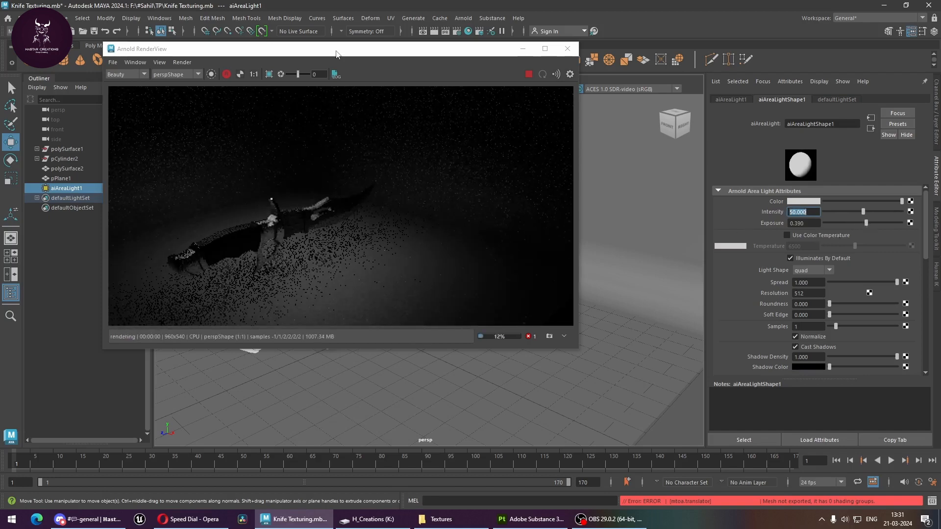
Step: Set the overhead area light's intensity to 100 with the knife viewed from a more frontal angle
drag(336, 51, 539, 60)
alt+drag(253, 286, 231, 305)
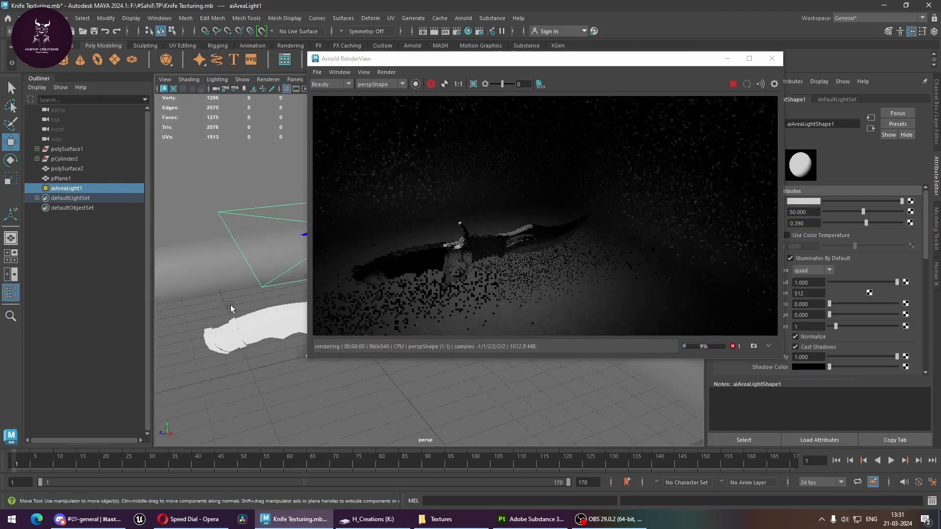
drag(894, 211, 904, 212)
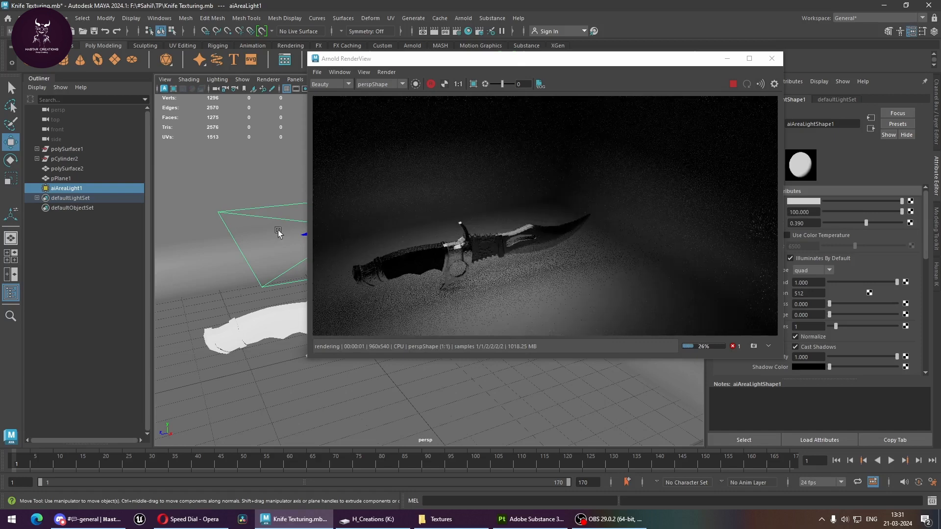
Step: Duplicate the overhead area light toward the handle end, tilt it to face the knife and lower it beside the pommel
drag(487, 64, 668, 87)
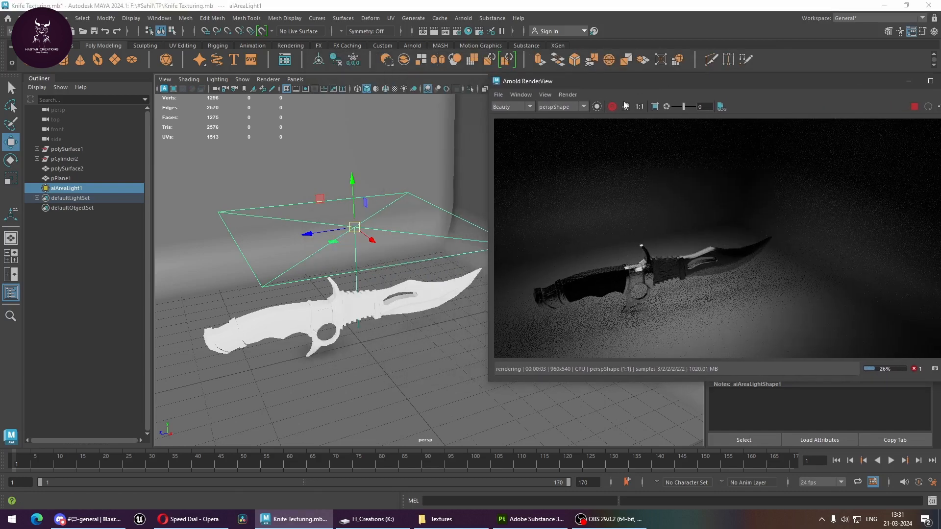
mouse_move(312, 234)
shift+mouse_down()
mouse_move(174, 279)
mouse_move(227, 252)
mouse_move(219, 225)
shift+mouse_up()
key(e)
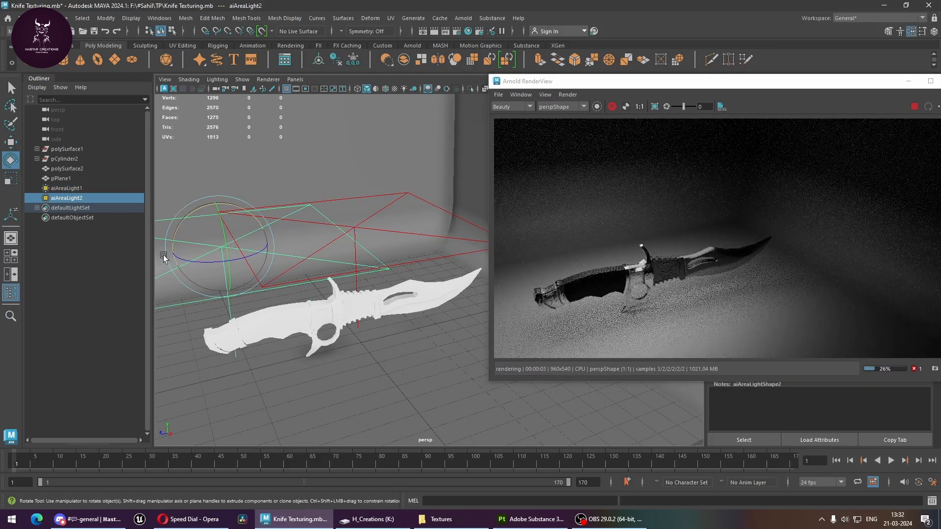
drag(163, 255, 165, 259)
key(w)
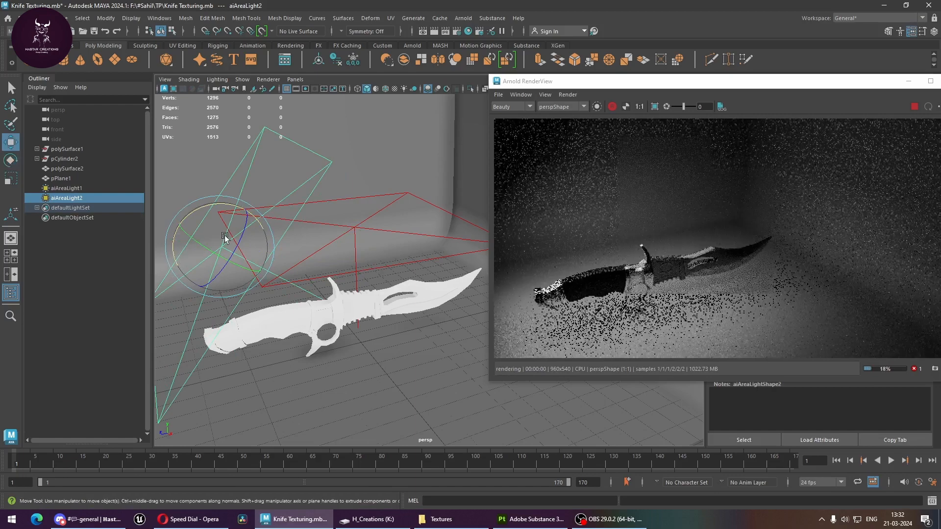
drag(217, 219, 189, 330)
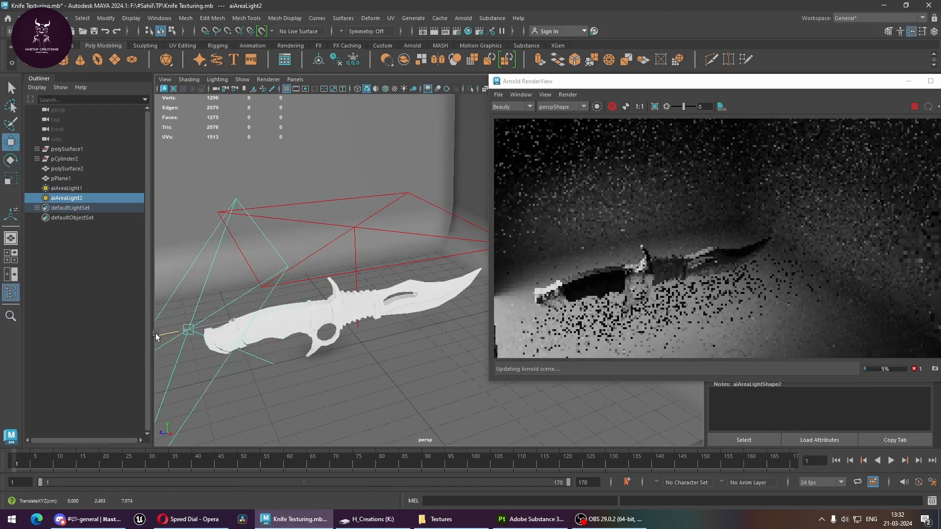
Step: Frame the knife's guard closely and switch the Arnold render display from the red channel to full colour
drag(579, 87, 408, 156)
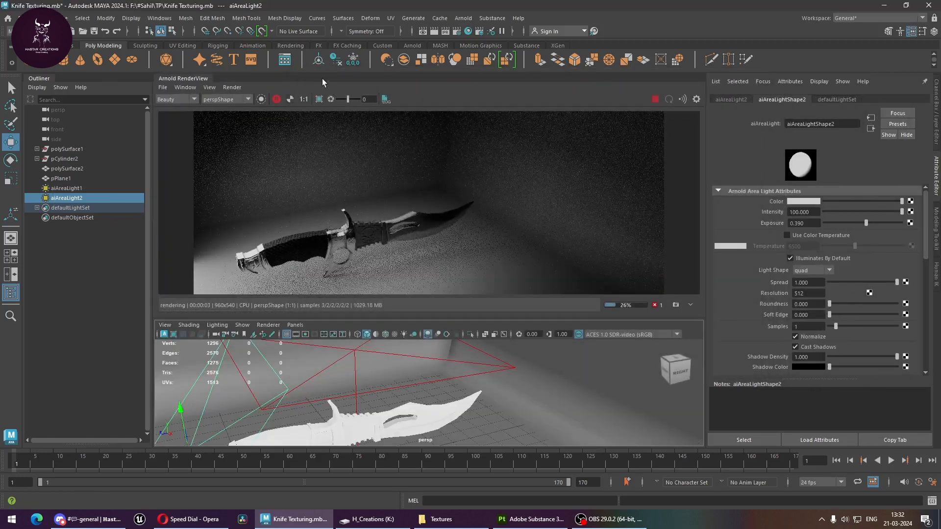
drag(183, 80, 436, 104)
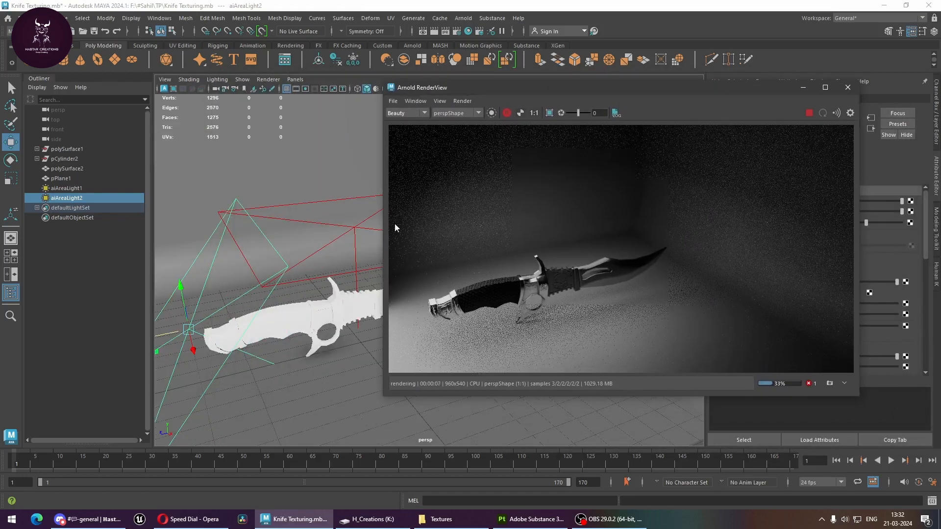
alt+drag(264, 309, 241, 293)
alt+right_drag(257, 303, 409, 375)
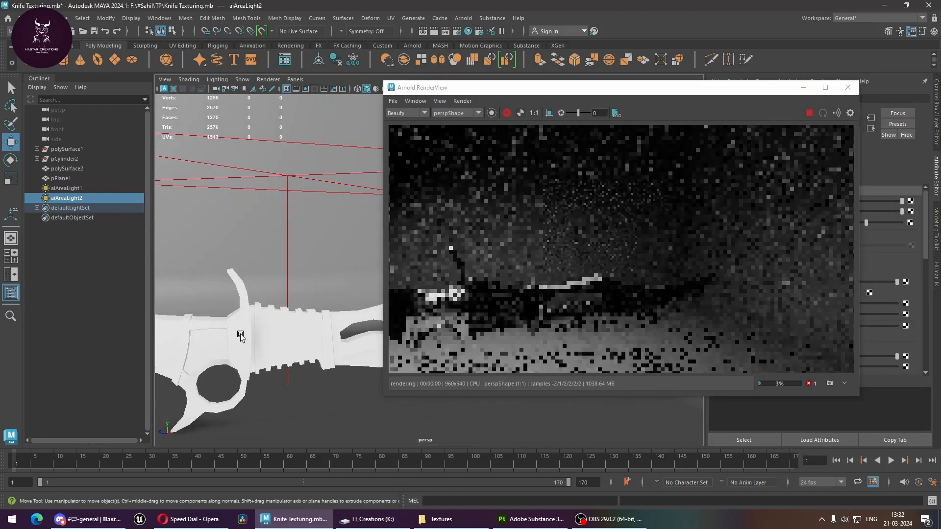
alt+middle_drag(239, 334, 275, 291)
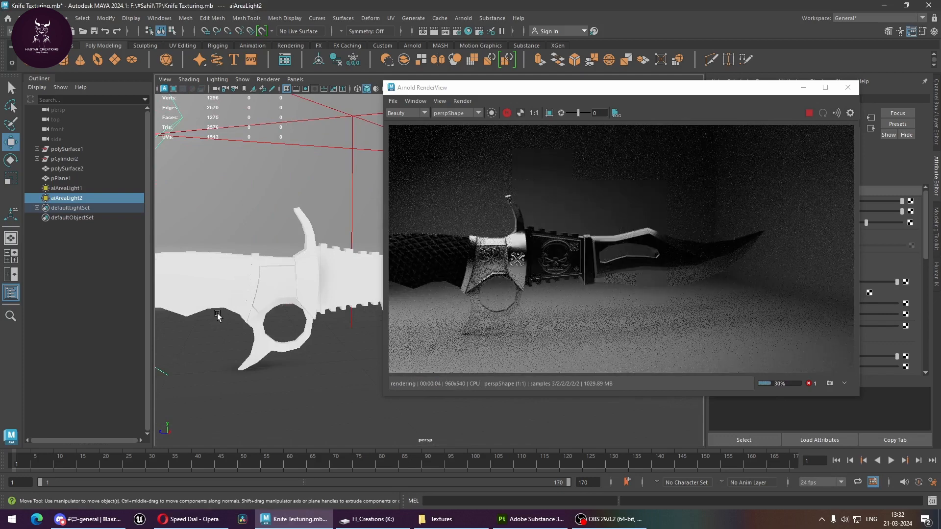
click(507, 113)
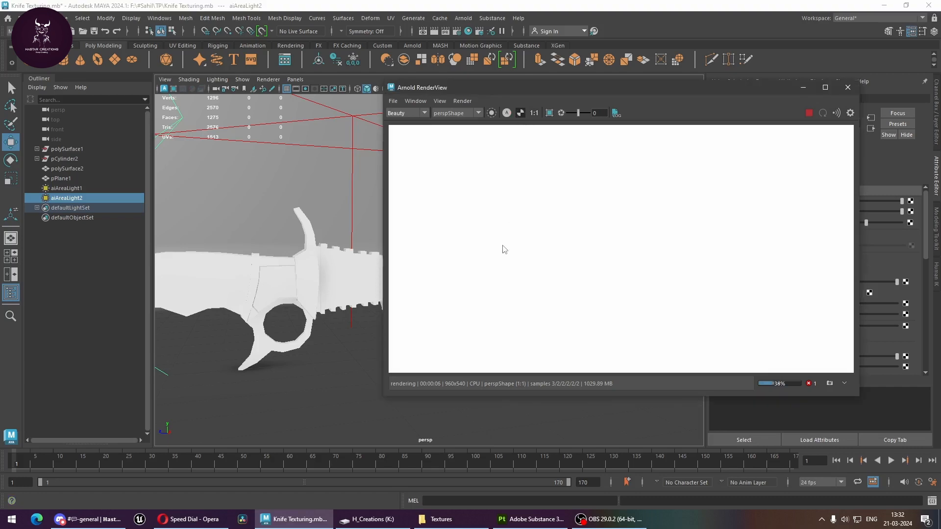
click(508, 114)
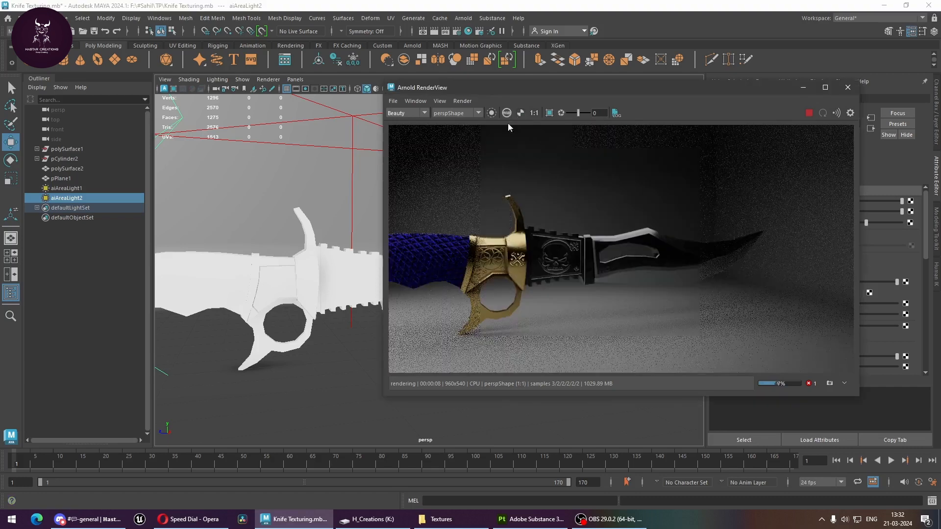
Step: Duplicate the handle-side area light and place the copy near the blade end
alt+drag(281, 327, 198, 322)
alt+right_drag(198, 322, 89, 297)
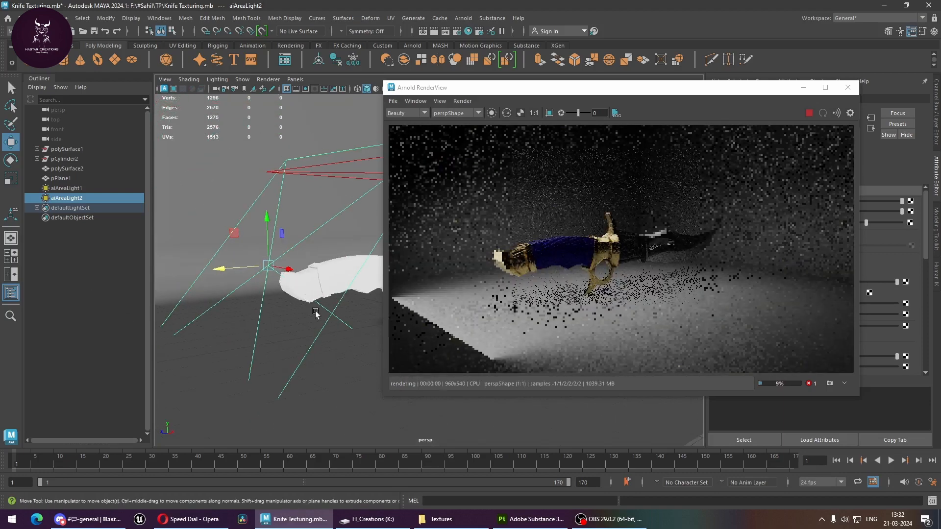
alt+middle_drag(315, 313, 237, 353)
alt+right_drag(205, 308, 175, 300)
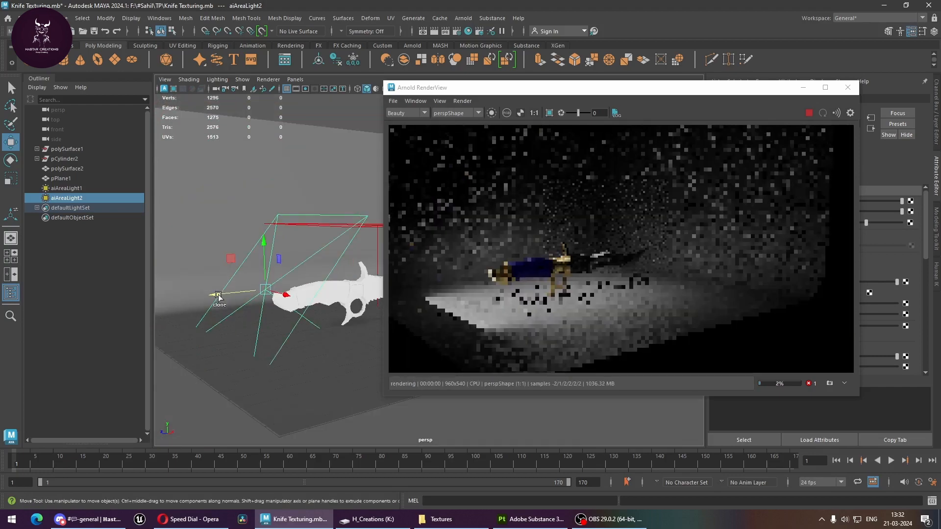
shift+drag(216, 295, 389, 282)
drag(501, 97, 673, 113)
Step: Rotate the third area light to face the blade and move it outward past the tip
key(e)
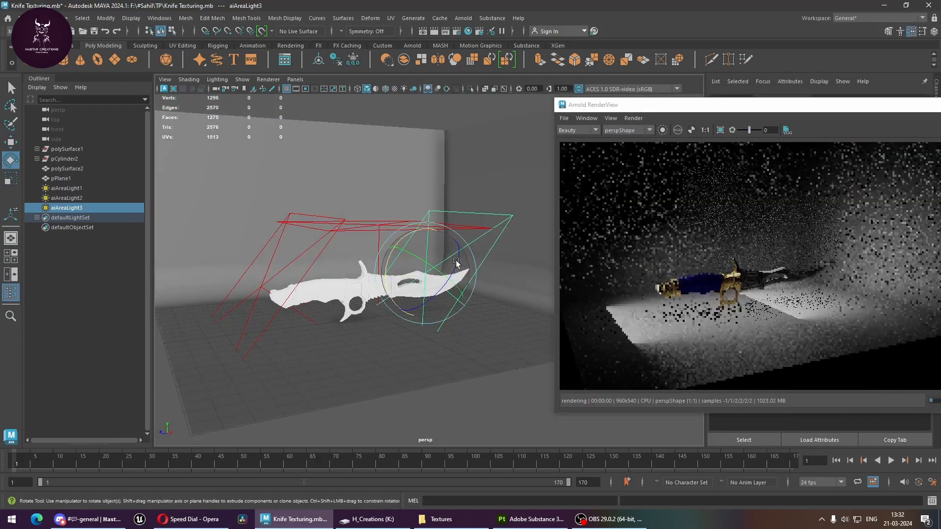
drag(425, 274, 401, 335)
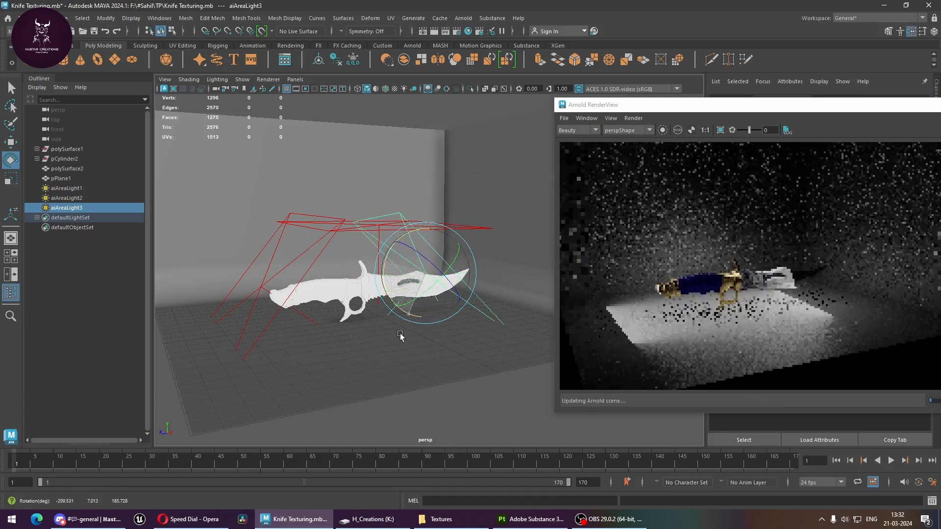
key(w)
drag(422, 281, 488, 270)
Step: Frame the whole knife from the handle end to inspect its textures and lighting in the Arnold render
alt+right_drag(380, 320, 398, 357)
alt+drag(398, 357, 421, 353)
drag(601, 108, 433, 68)
alt+drag(283, 305, 272, 331)
alt+right_drag(272, 330, 329, 300)
alt+drag(329, 300, 256, 319)
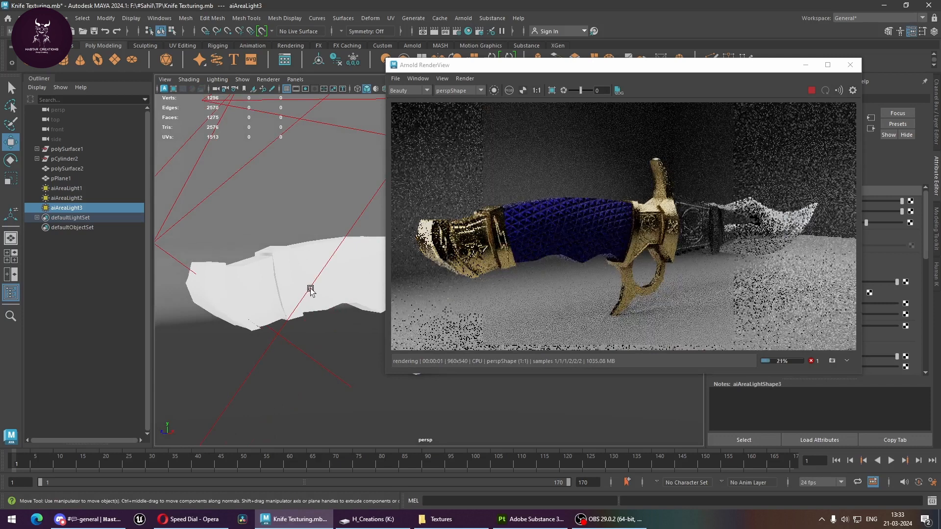
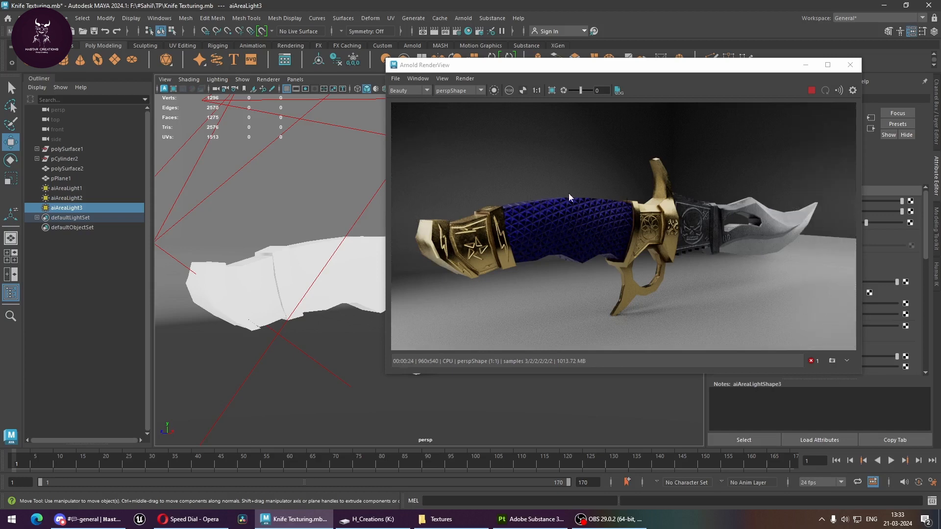
Step: Save the current Arnold render as an image in the TP folder, with a file name beginning "Side v"
click(395, 79)
click(417, 89)
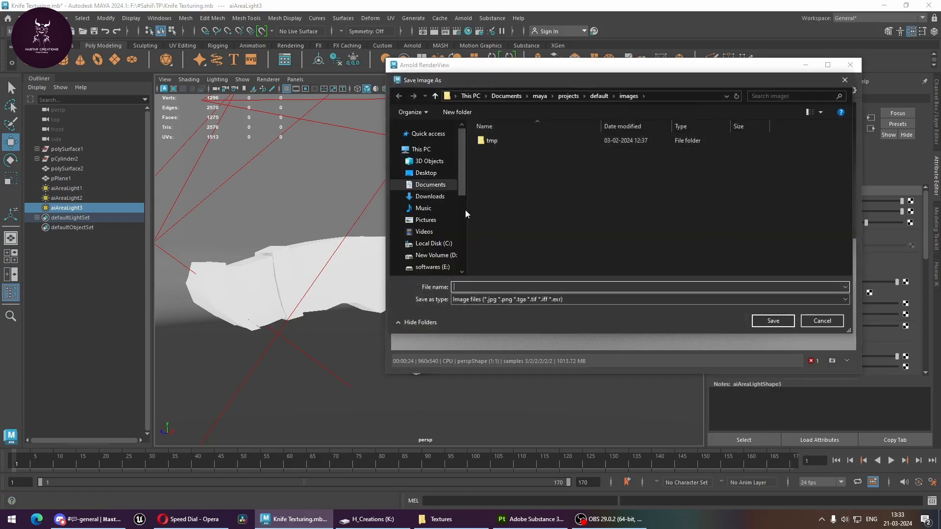
scroll(431, 205, down, 3)
click(431, 196)
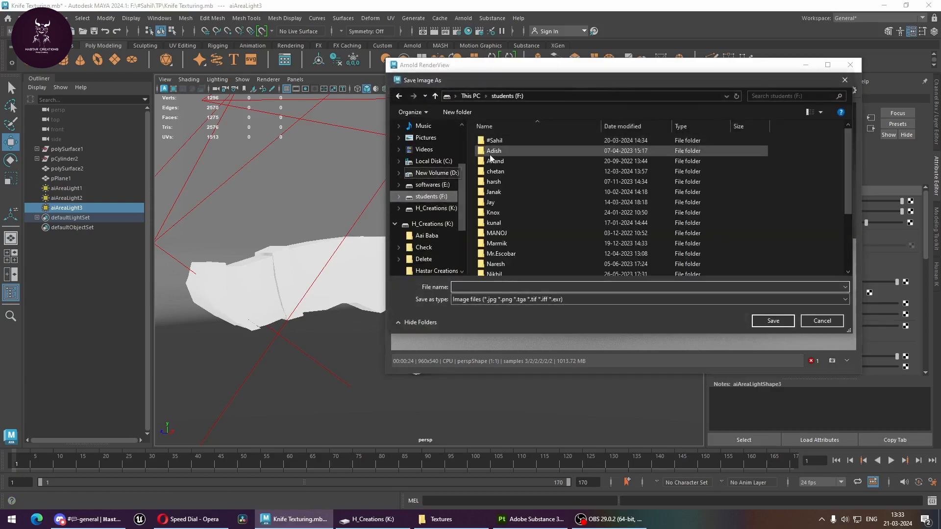
double_click(494, 140)
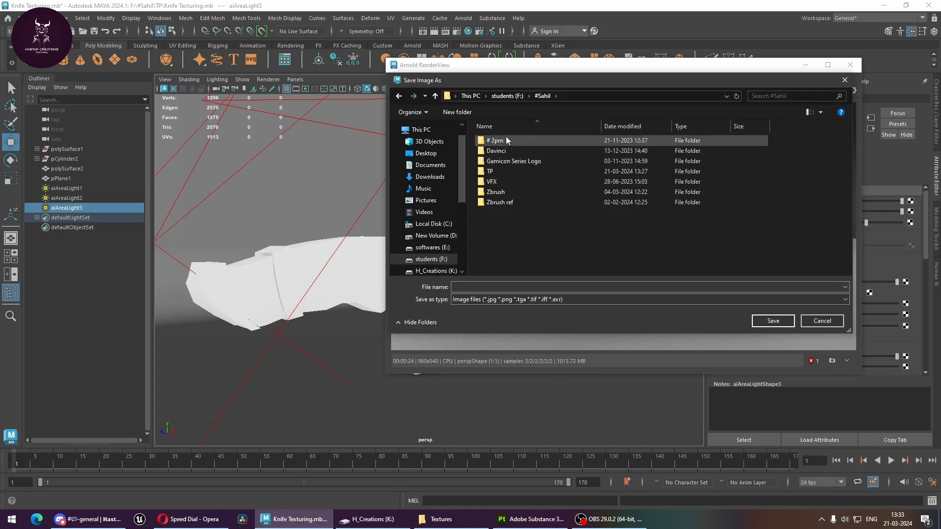
double_click(510, 171)
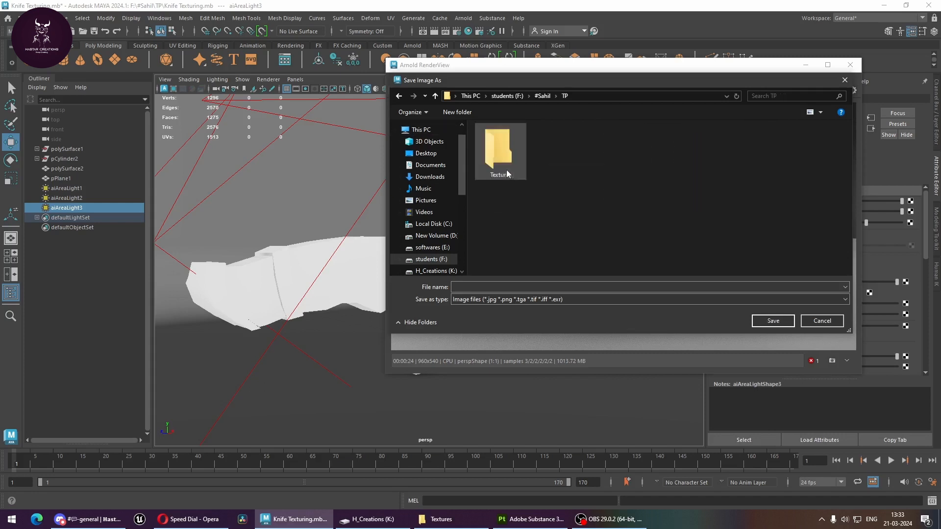
click(497, 285)
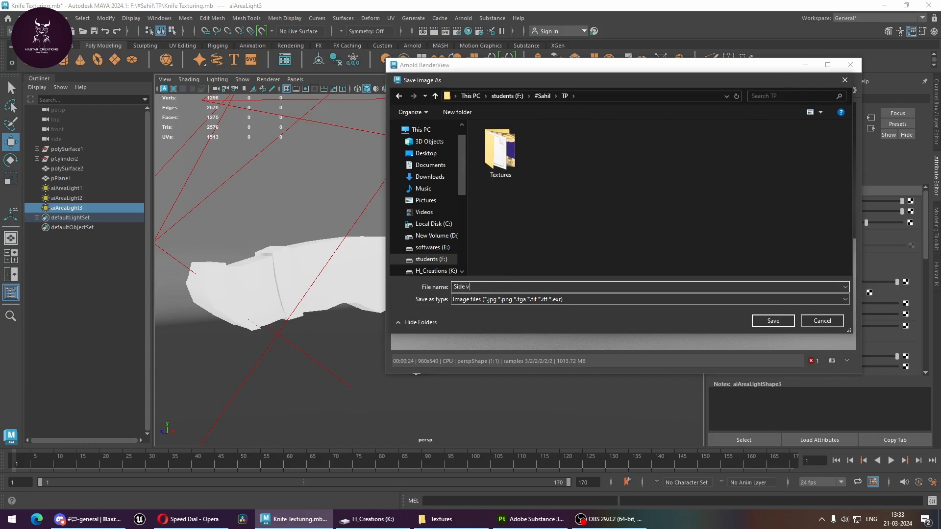
click(773, 321)
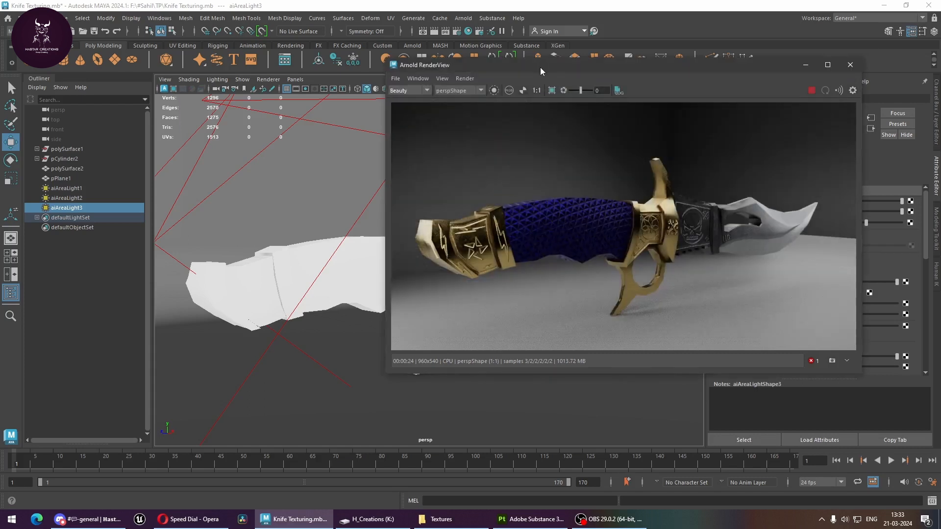
Step: Narrow and reposition the Arnold render window to free space beside it, and check which AOVs it offers for display
drag(540, 67, 335, 121)
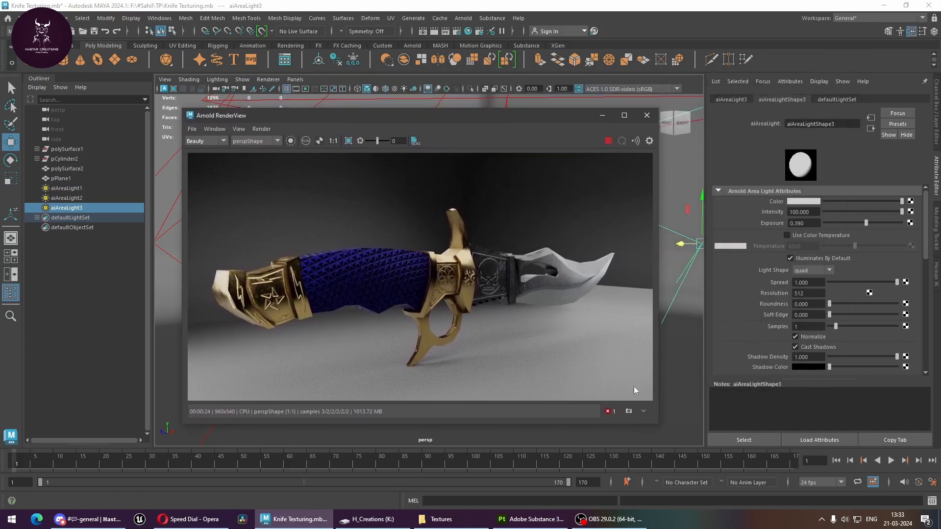
drag(658, 423, 598, 426)
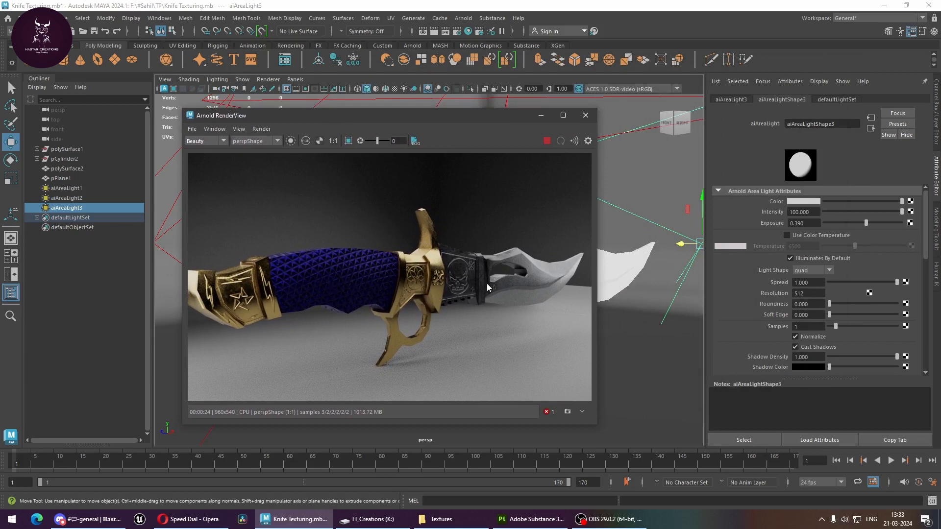
drag(312, 116, 267, 111)
click(178, 136)
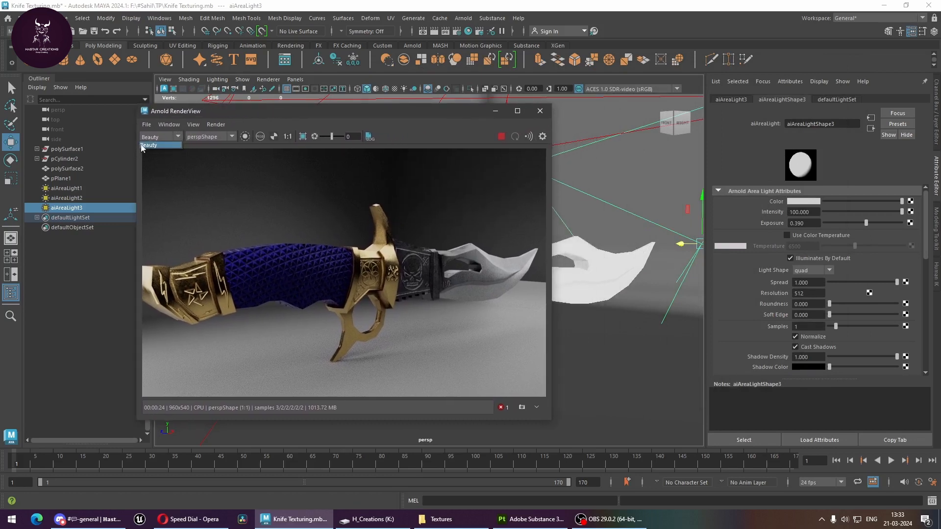
click(316, 109)
drag(313, 108, 309, 111)
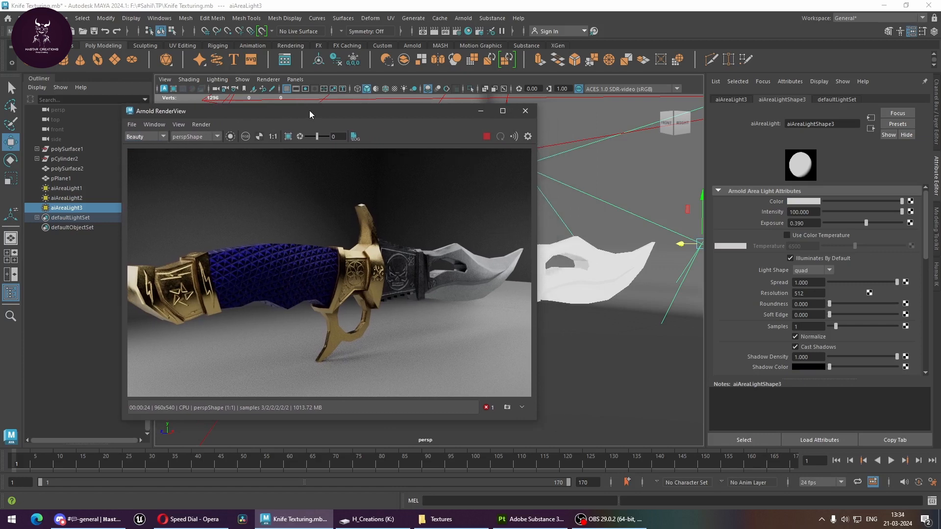
Step: Add diffuse to the active AOVs in the Arnold render settings and display the diffuse pass in the render view
click(456, 34)
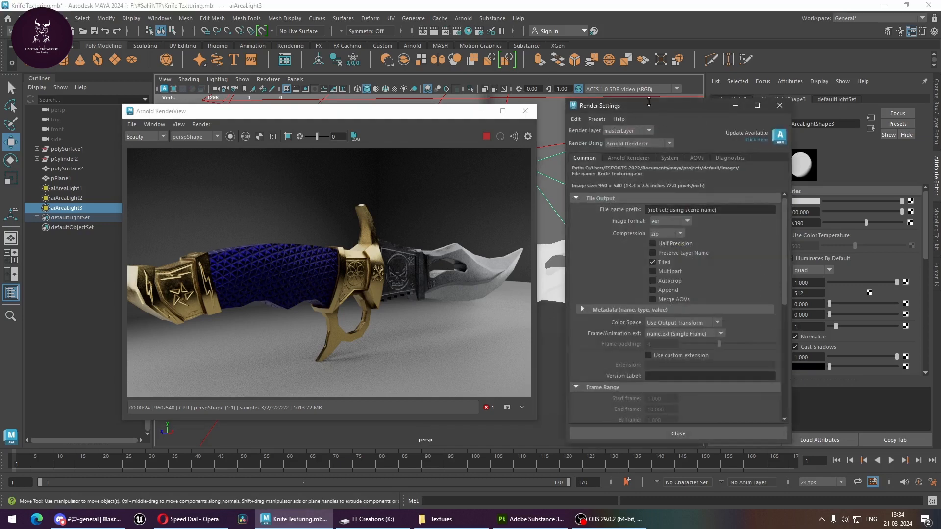
drag(649, 101, 625, 92)
click(665, 142)
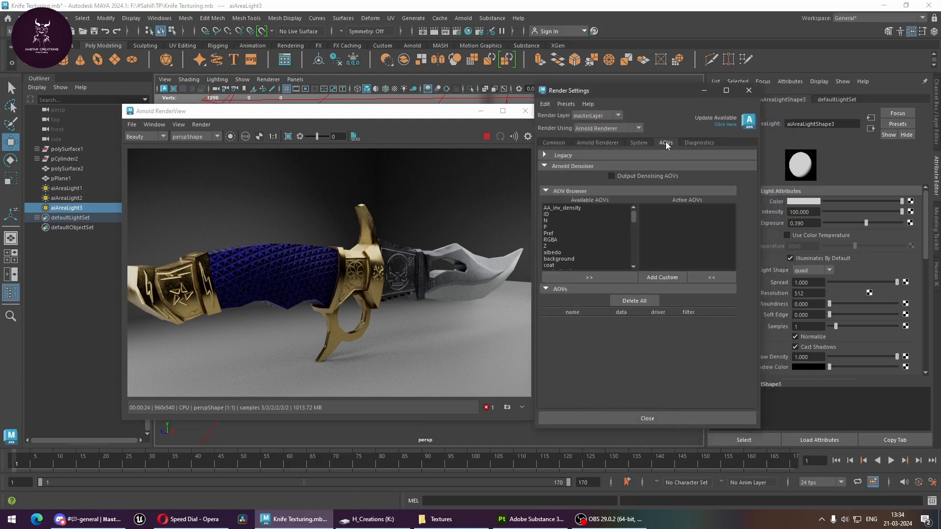
scroll(563, 243, down, 2)
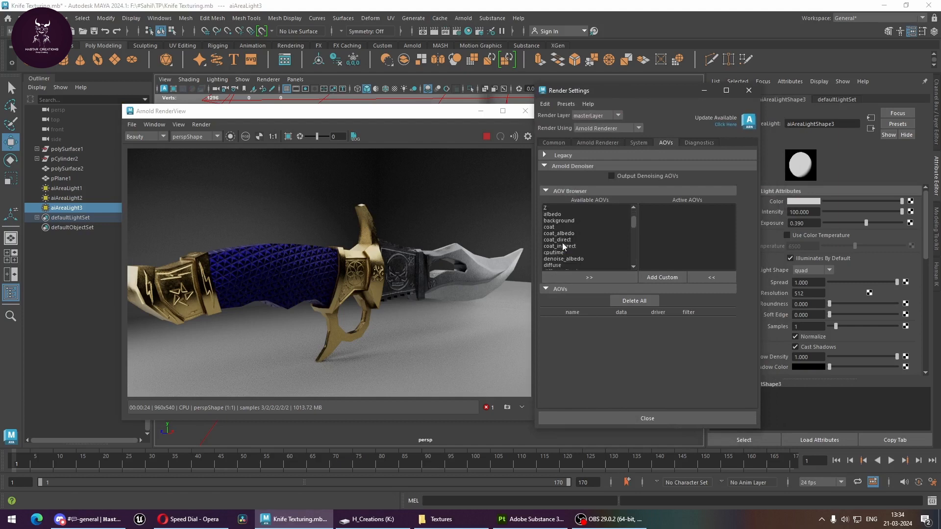
scroll(563, 243, up, 2)
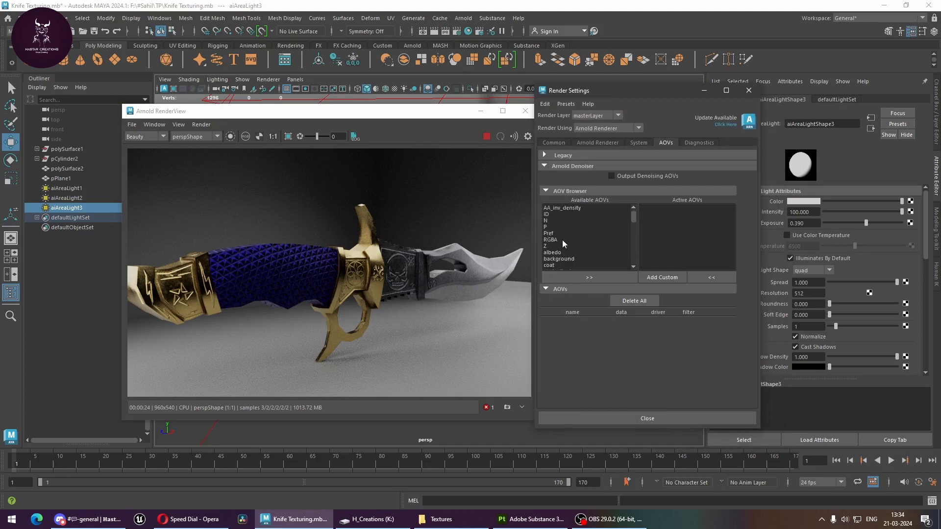
scroll(562, 242, down, 3)
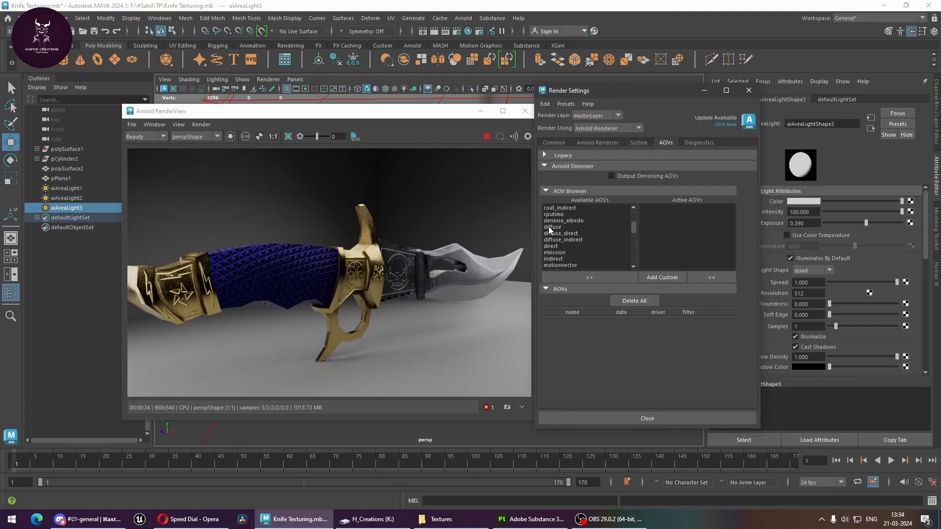
click(551, 227)
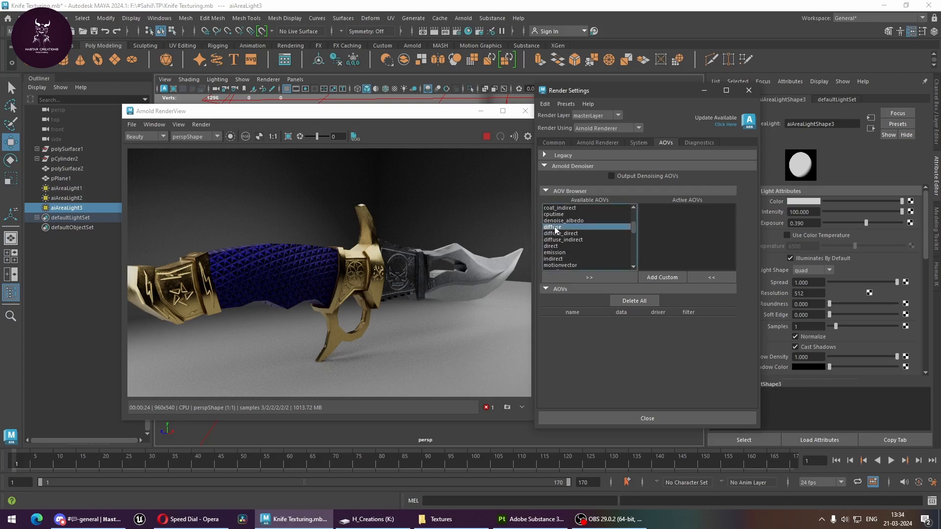
click(600, 277)
click(664, 207)
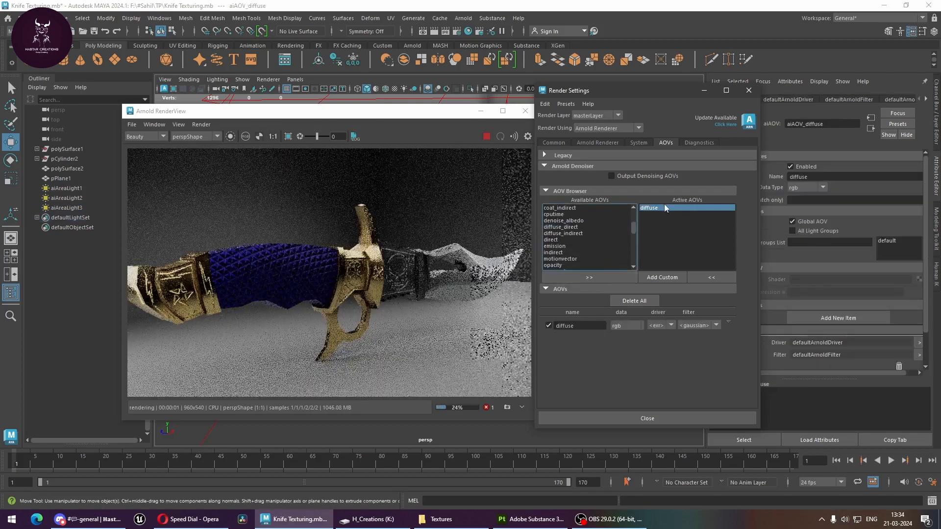
click(155, 135)
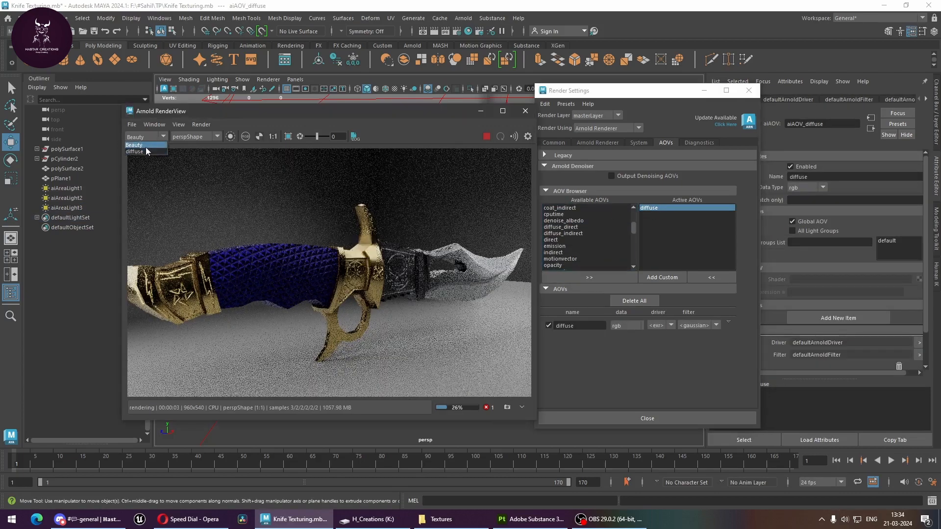
click(147, 152)
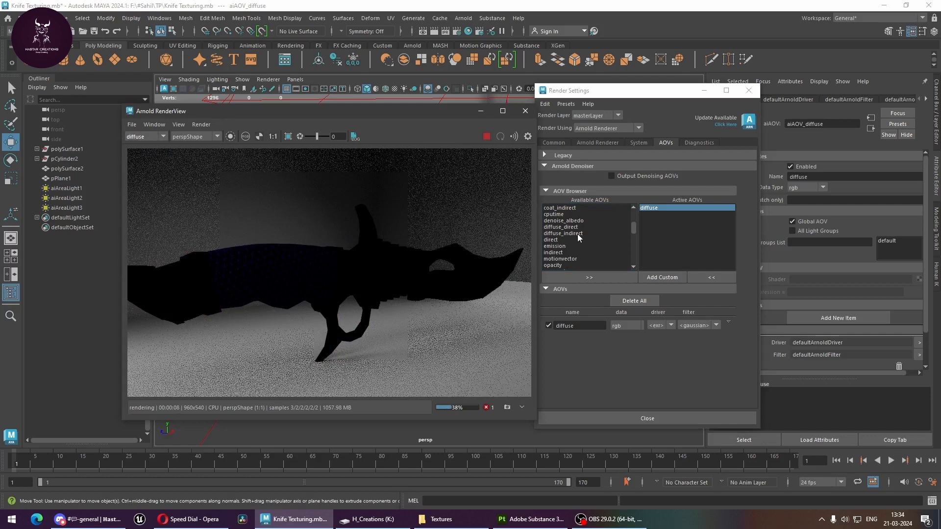
Step: Add specular to the active AOVs and switch the render view to the specular pass
click(555, 246)
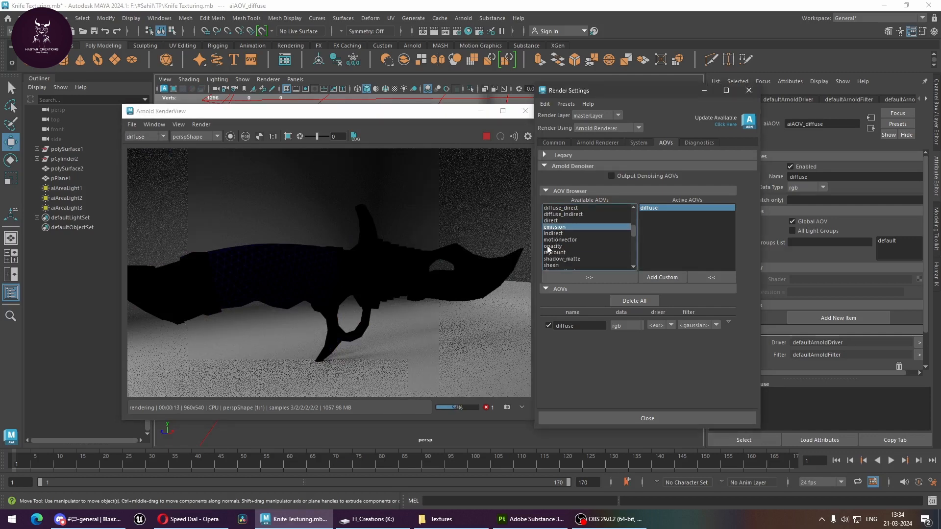
scroll(565, 245, down, 1)
scroll(563, 248, down, 6)
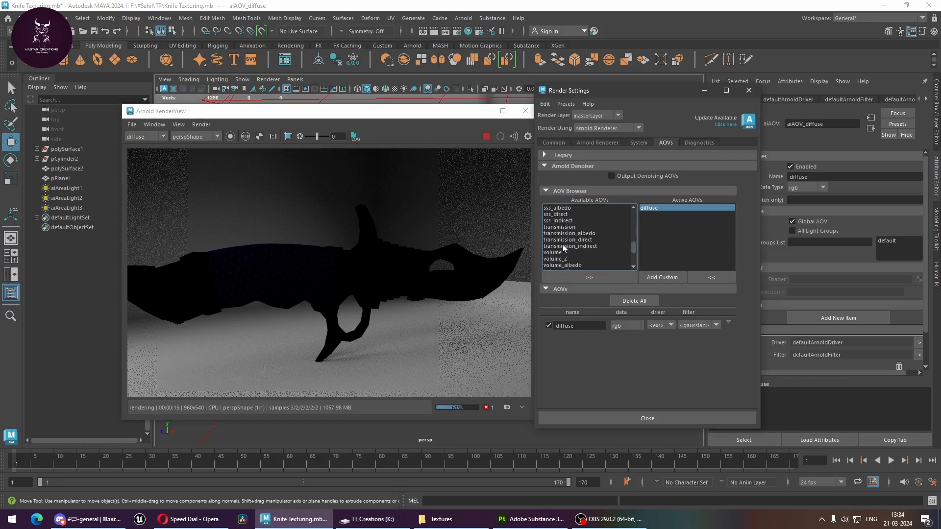
scroll(563, 246, down, 3)
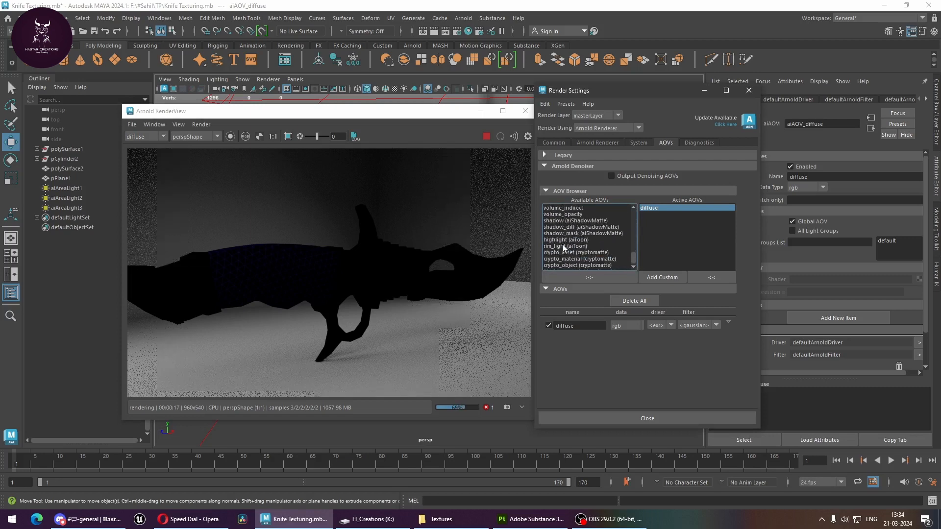
scroll(578, 245, up, 15)
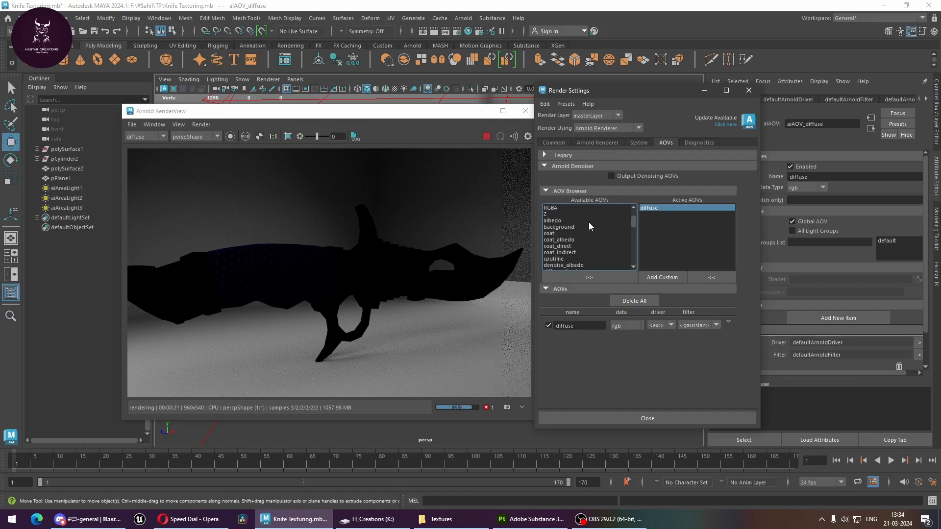
scroll(585, 223, down, 7)
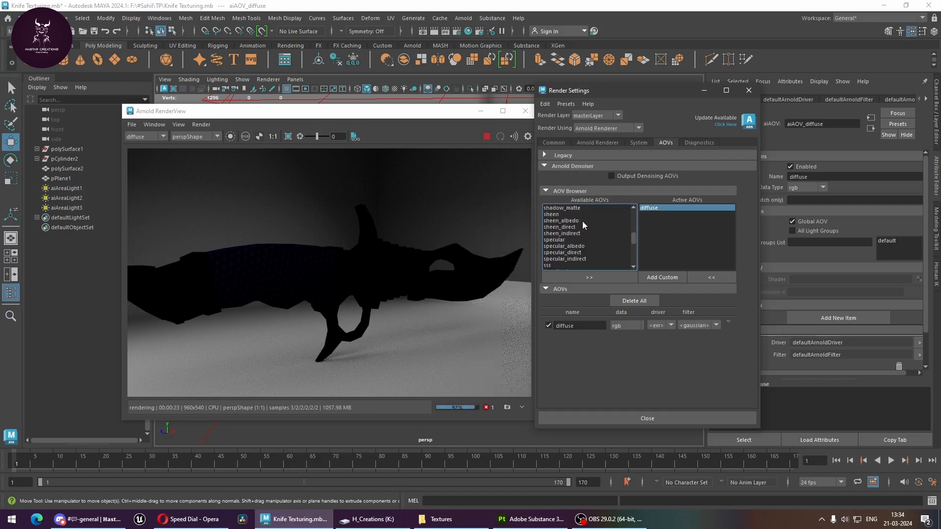
click(564, 240)
click(589, 278)
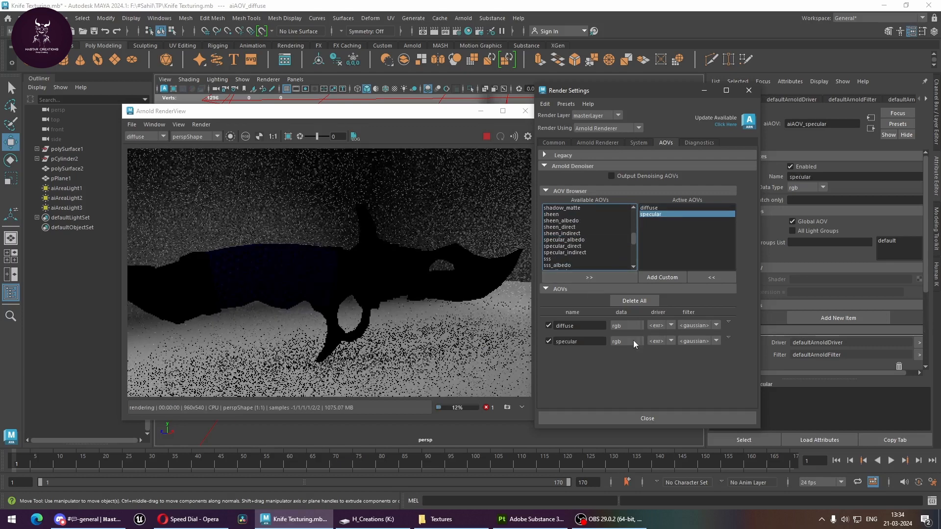
click(163, 137)
click(158, 156)
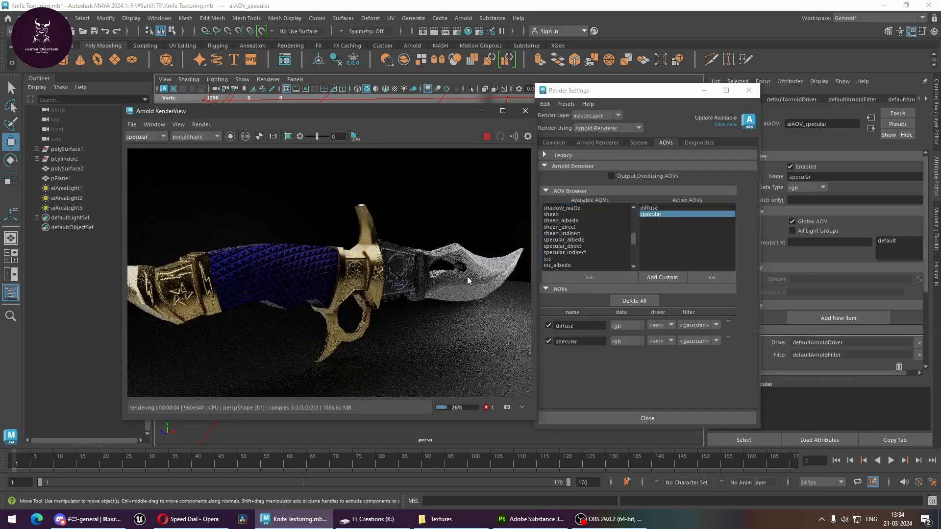
Step: Create a custom AOV named AO
scroll(588, 248, down, 6)
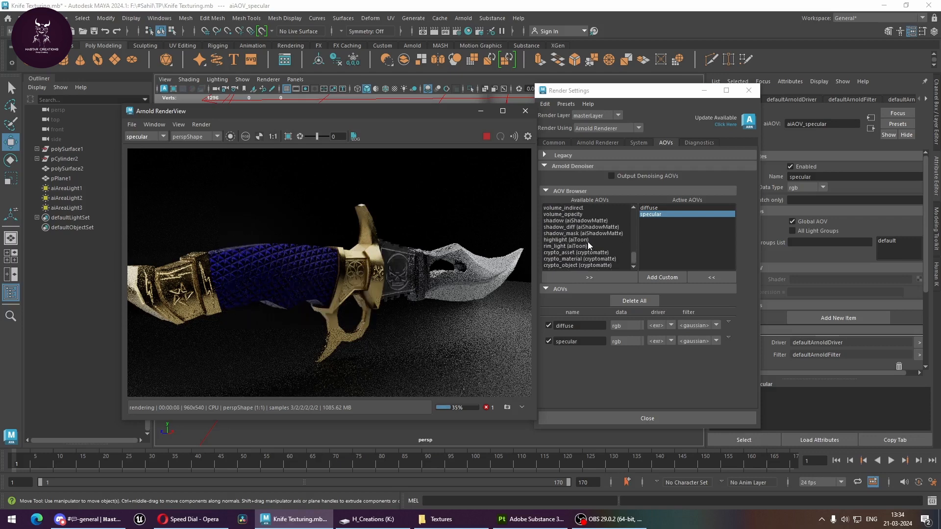
click(663, 278)
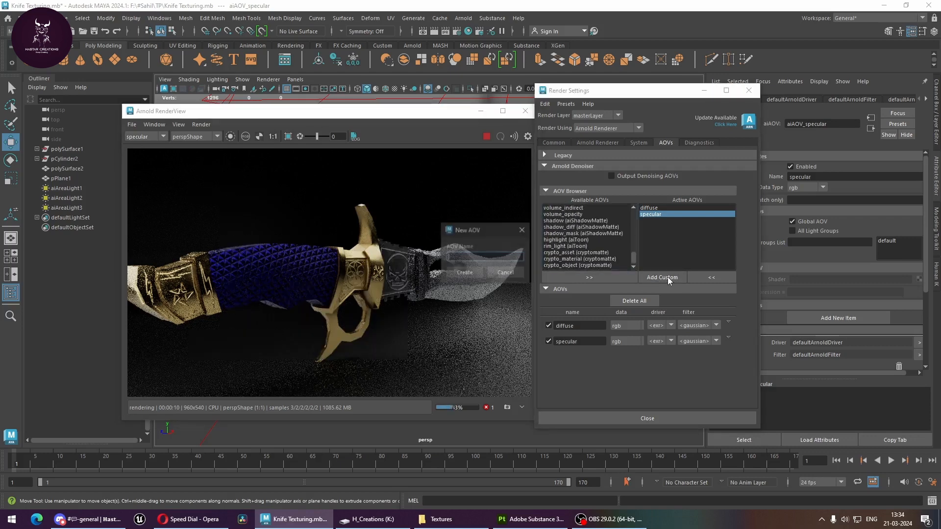
text(A)
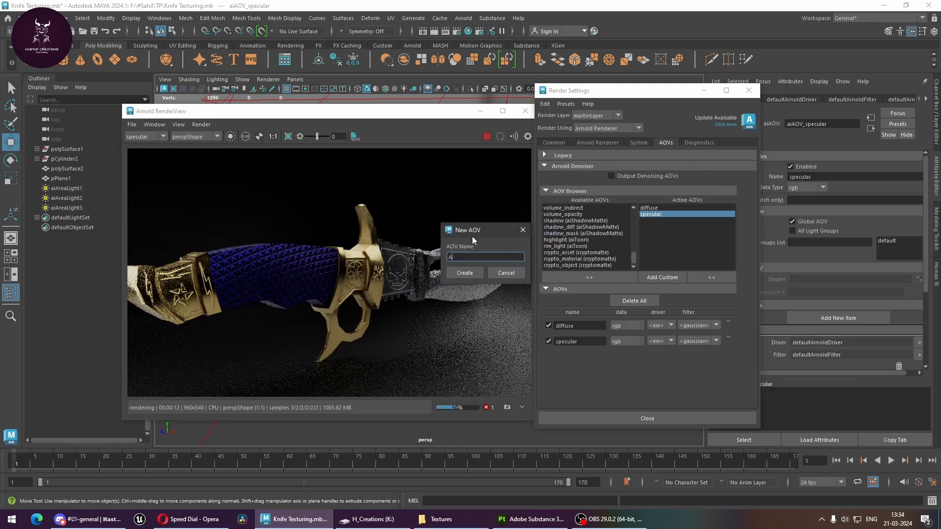
text(O)
click(472, 273)
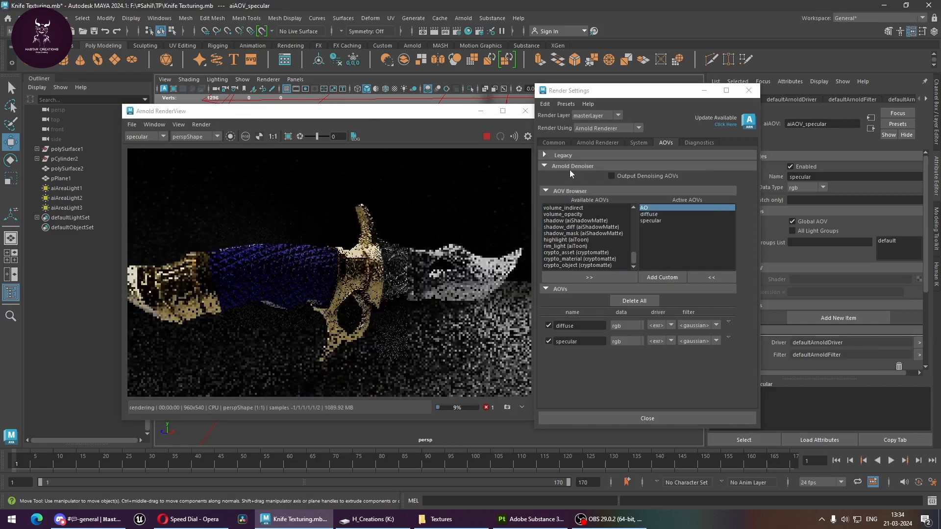
Step: Assign an aiAmbientOcclusion node as the shader of the AO AOV
drag(613, 91, 505, 104)
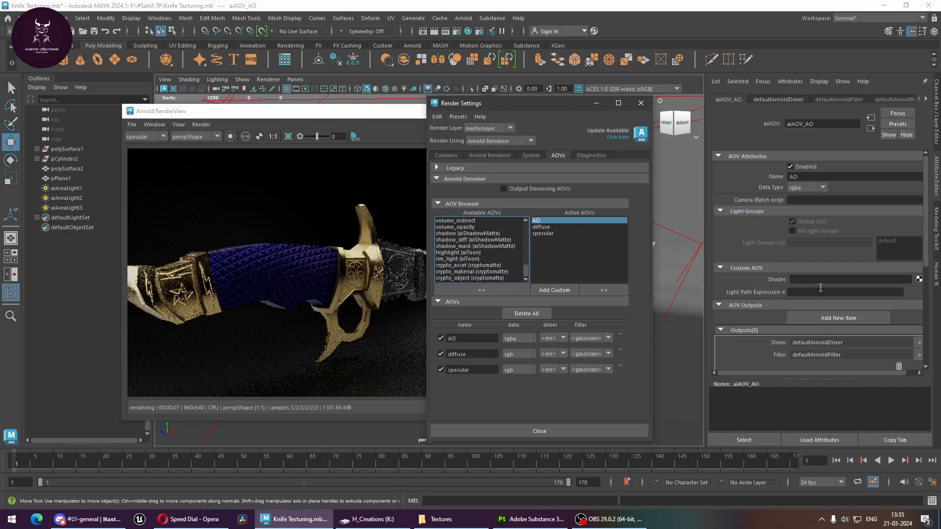
click(920, 279)
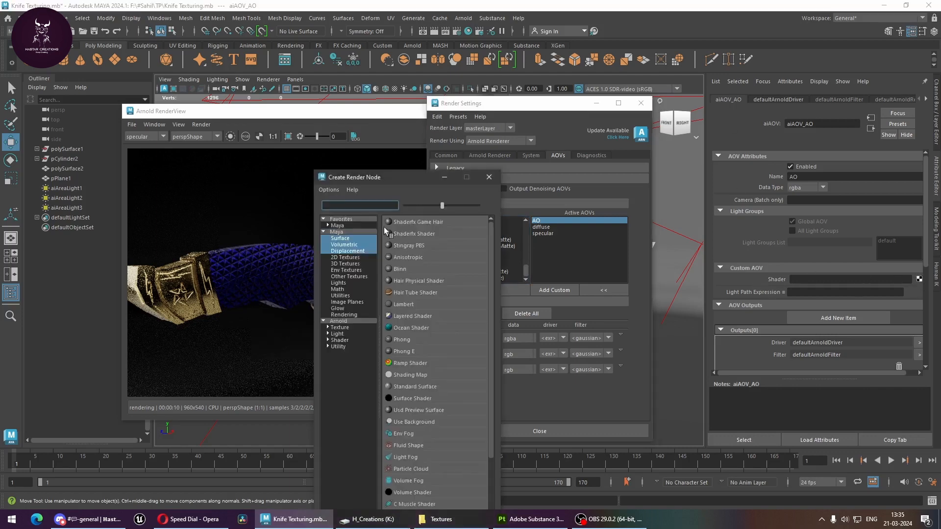
drag(382, 177, 433, 116)
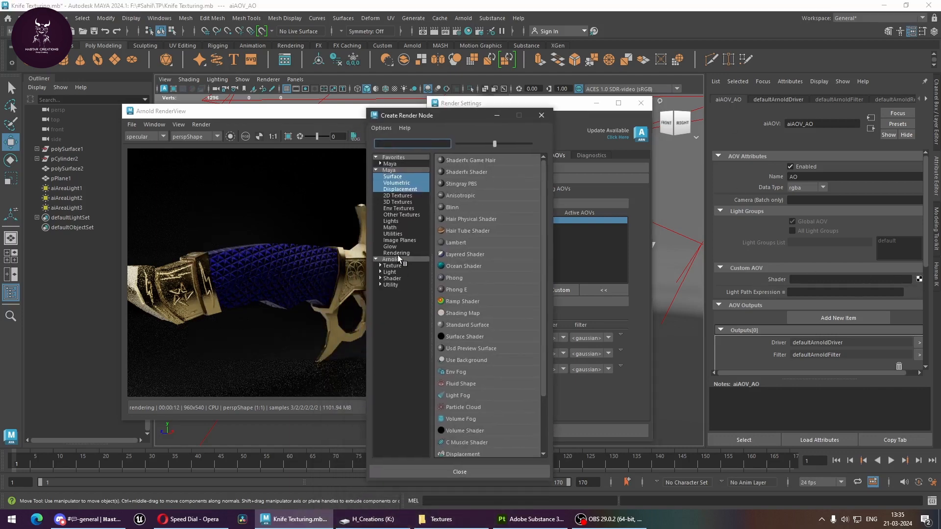
click(391, 260)
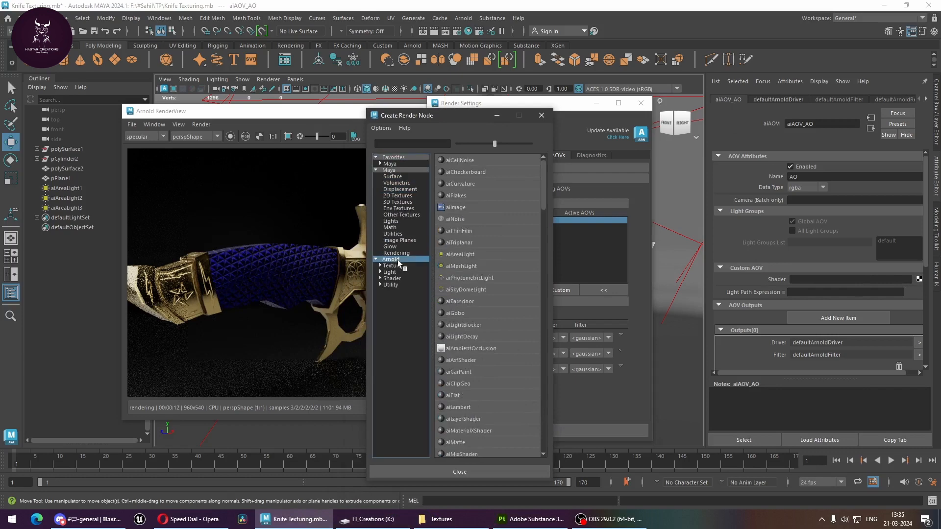
click(472, 348)
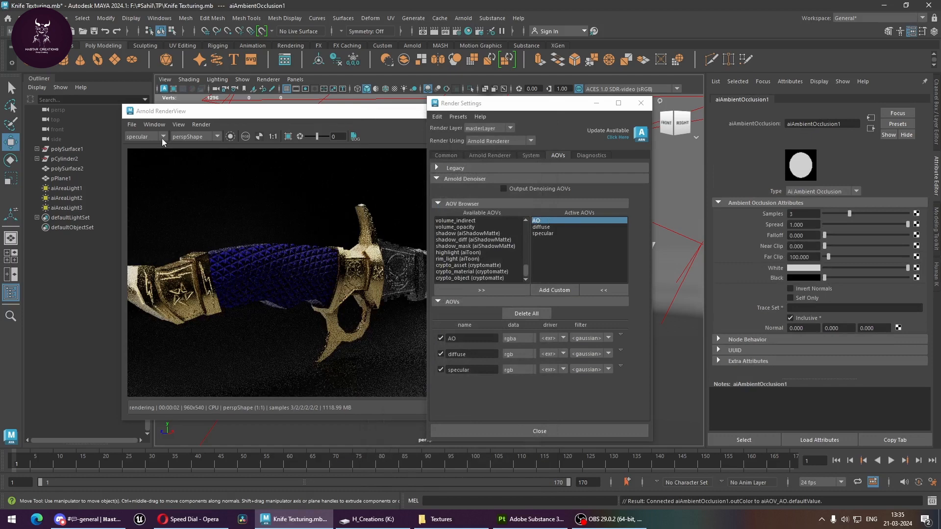
Step: Switch the render view to the AO pass and create a custom AOV named WireFrame
click(144, 136)
click(143, 146)
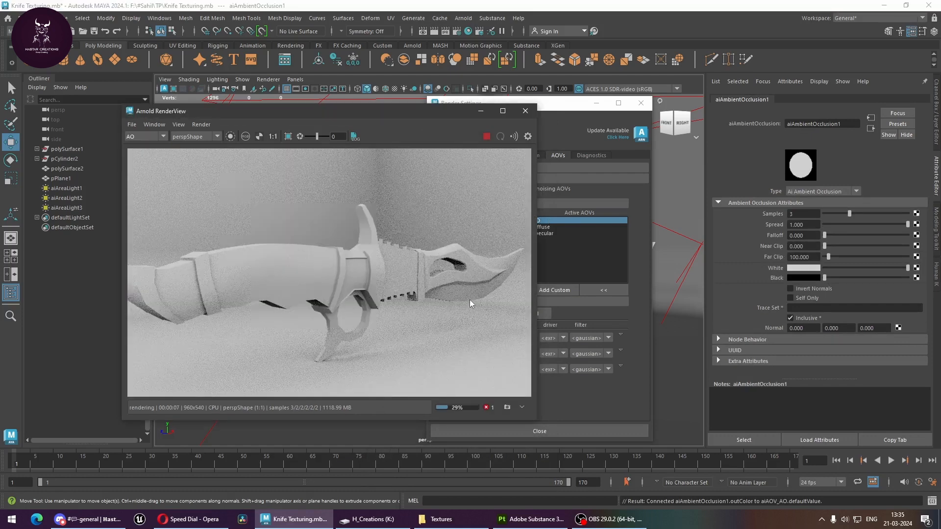
click(632, 194)
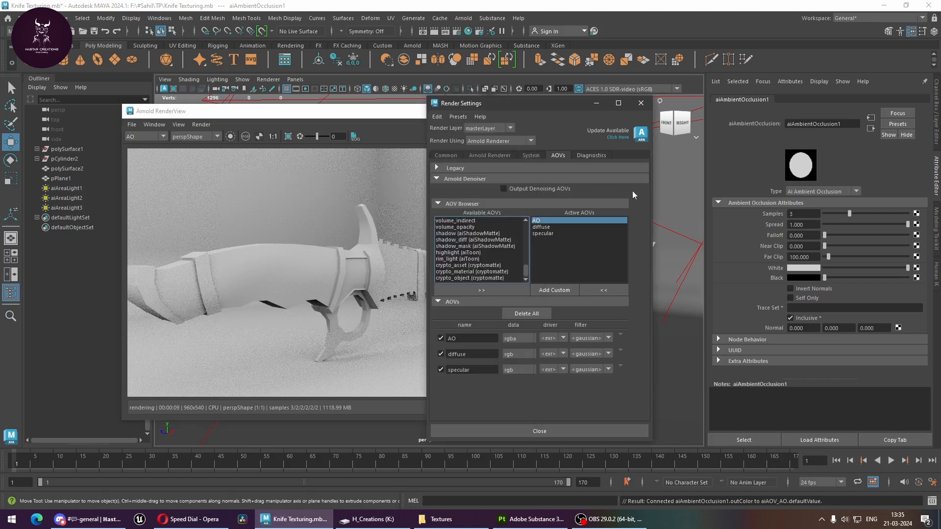
click(559, 292)
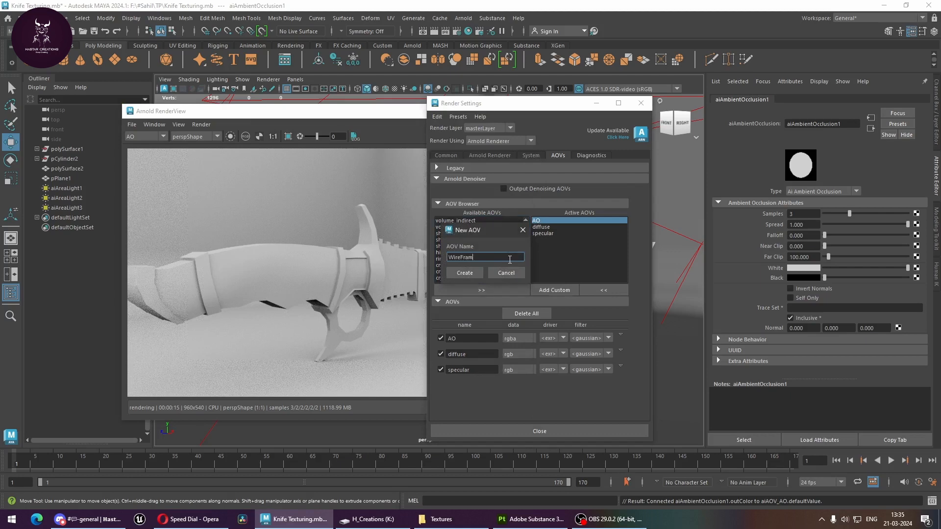
click(465, 273)
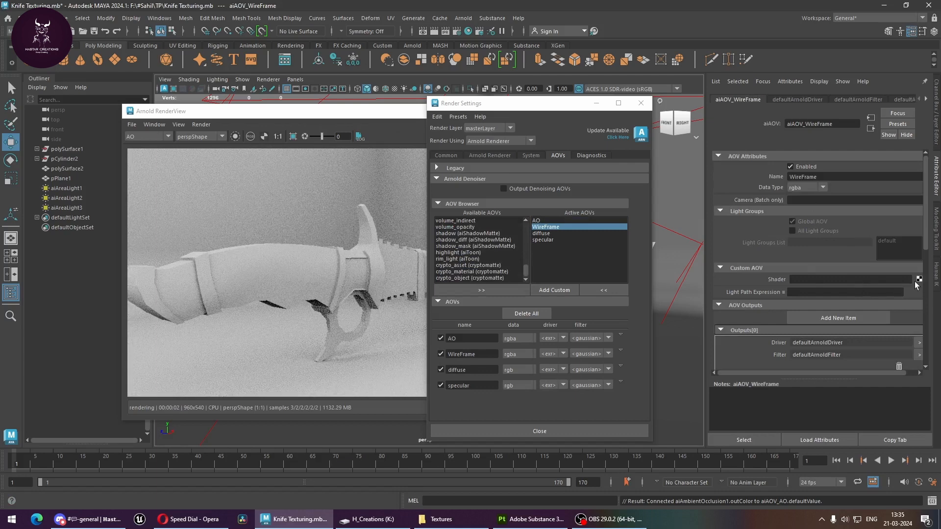
Step: Assign an aiWireframe node as the shader of the WireFrame AOV
click(919, 280)
scroll(420, 294, down, 3)
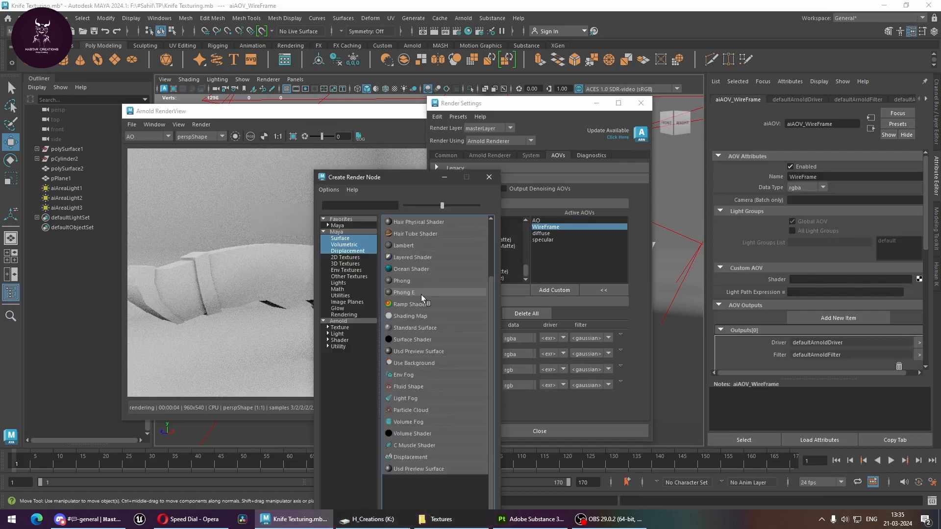
click(349, 322)
scroll(433, 391, down, 5)
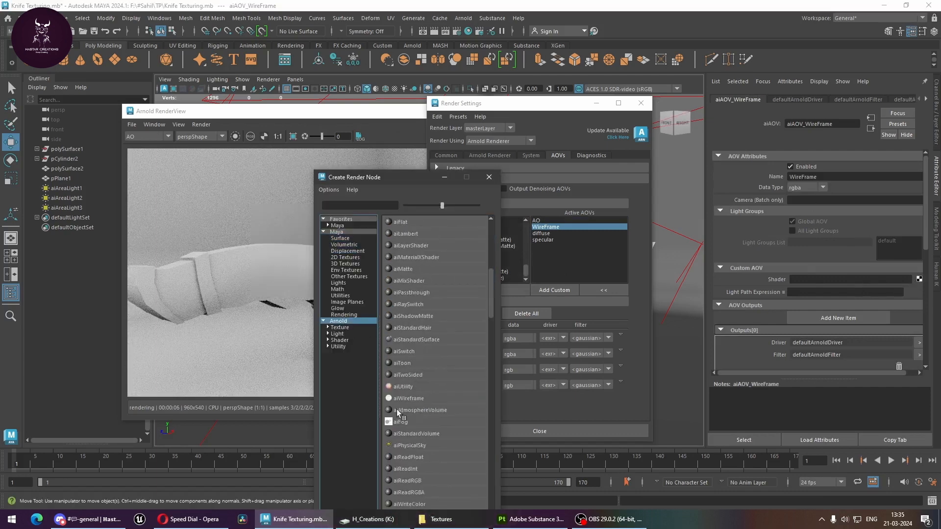
click(412, 399)
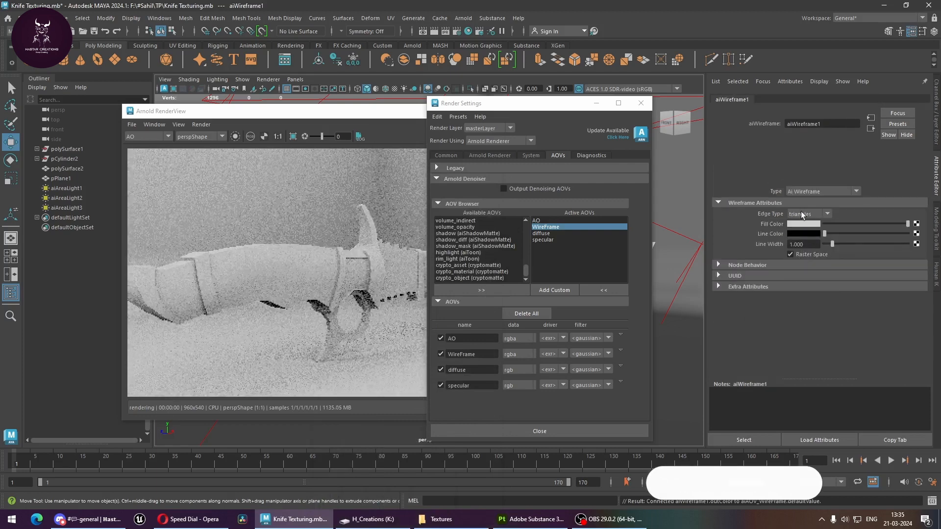
Step: Display the WireFrame pass in the render view and set the wireframe shader's edge type to polygons
click(156, 136)
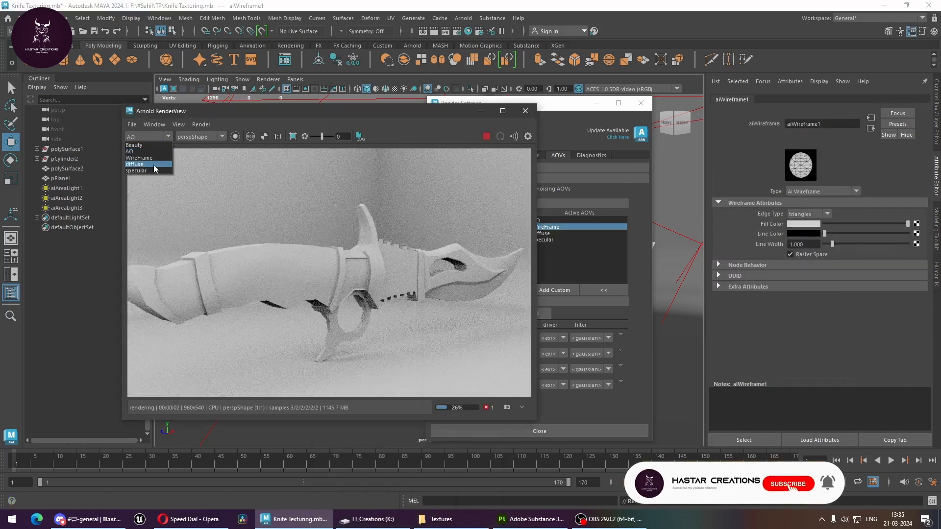
click(139, 158)
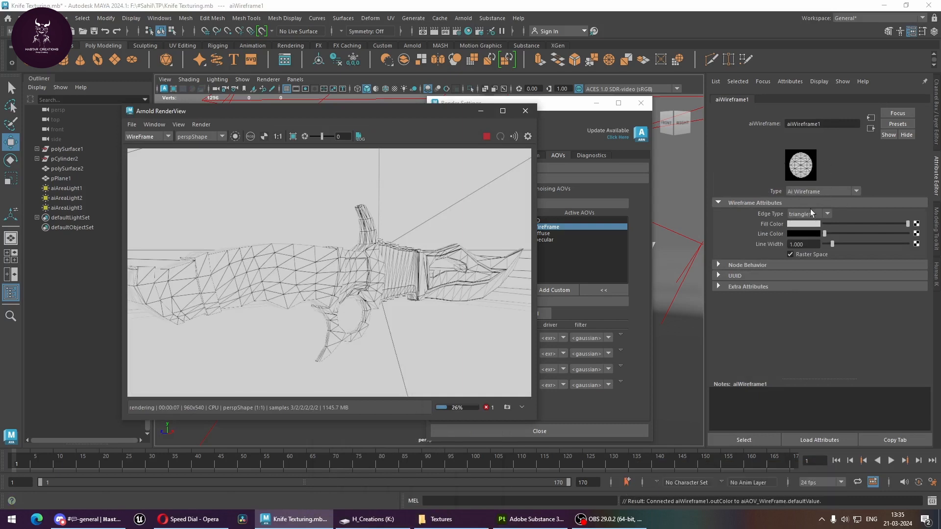
click(829, 213)
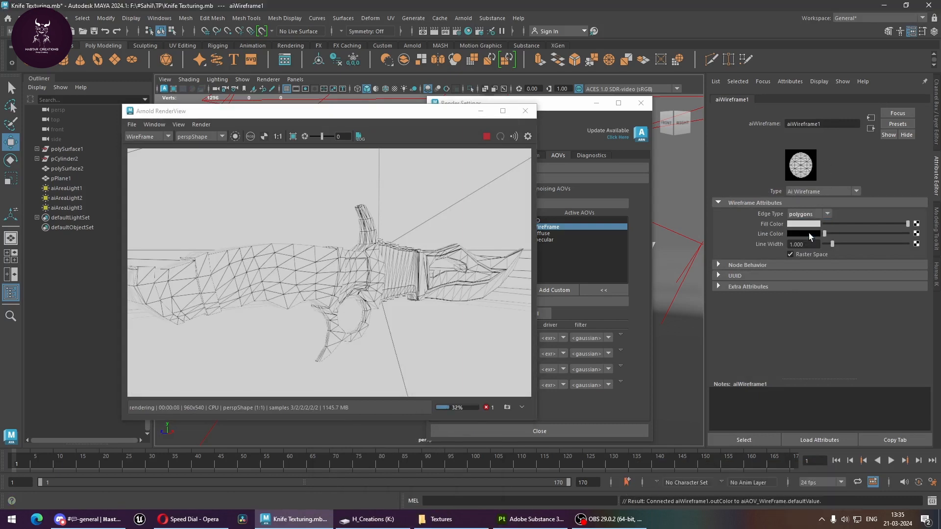
click(809, 234)
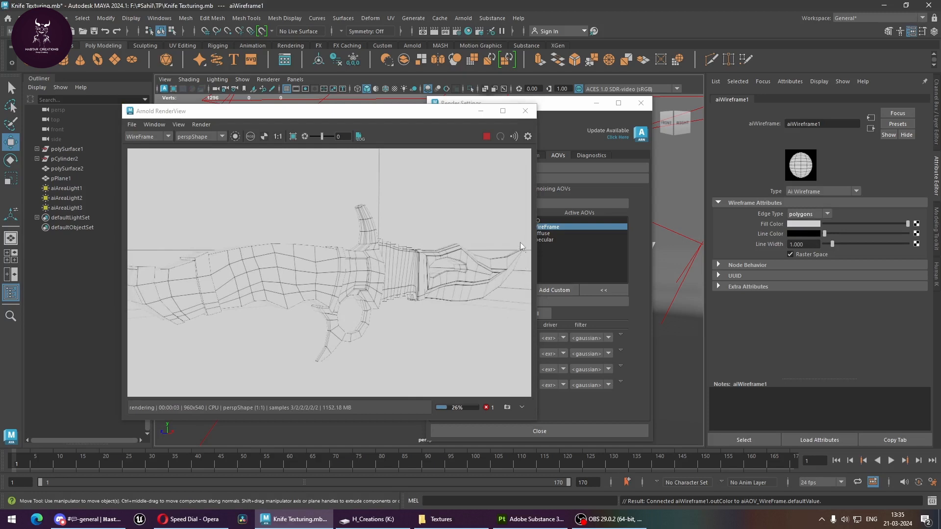
Step: Close the render settings, move the render view clear of the viewport and switch it to the Beauty pass
click(156, 136)
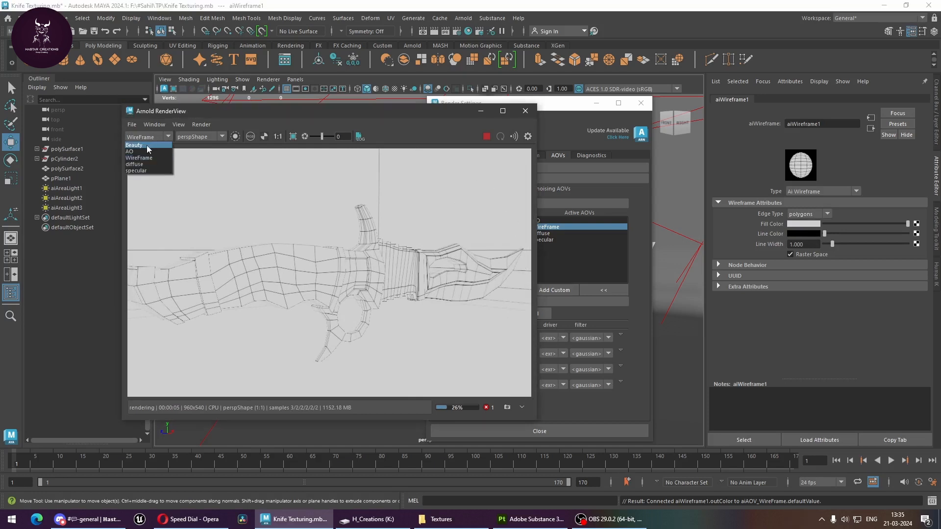
click(645, 108)
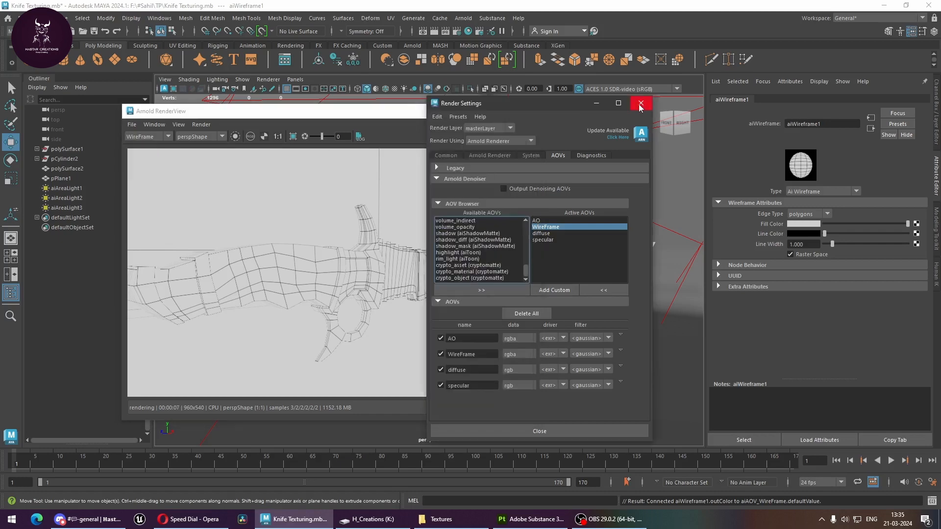
click(640, 104)
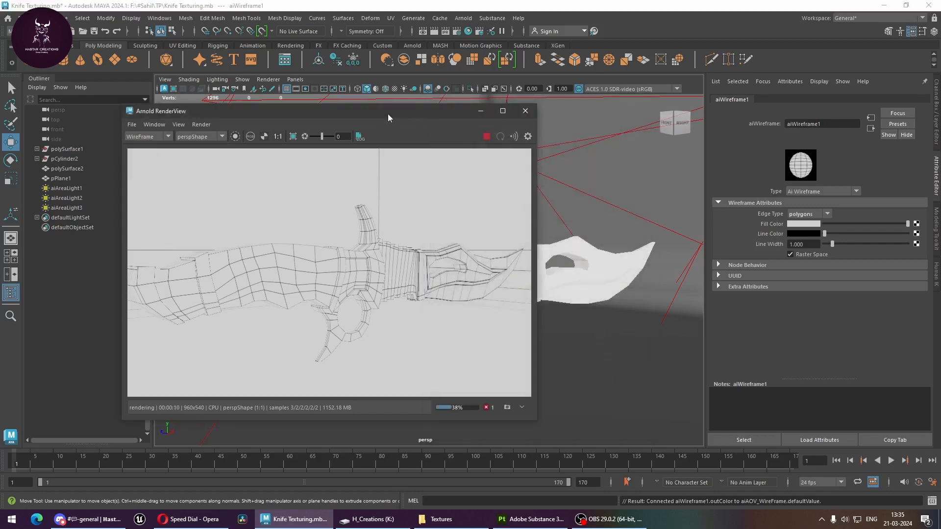
drag(387, 114, 757, 127)
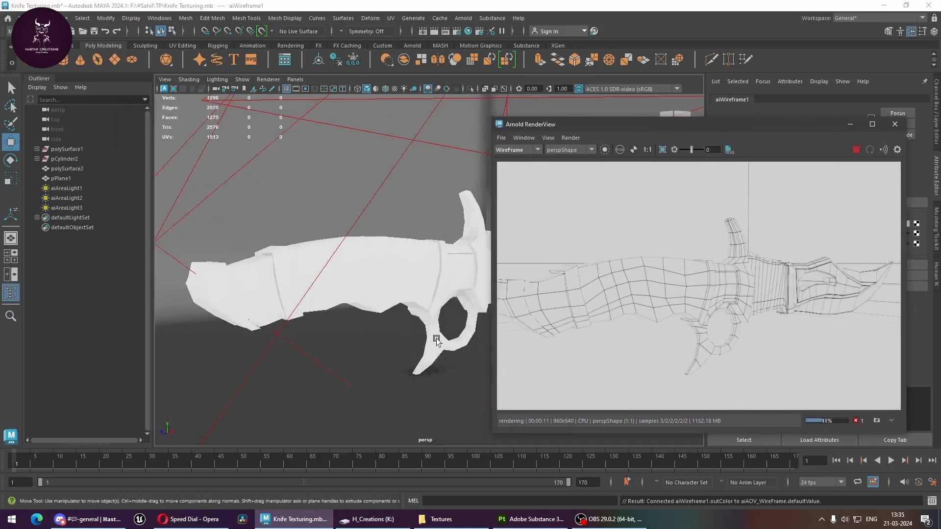
alt+drag(437, 338, 406, 338)
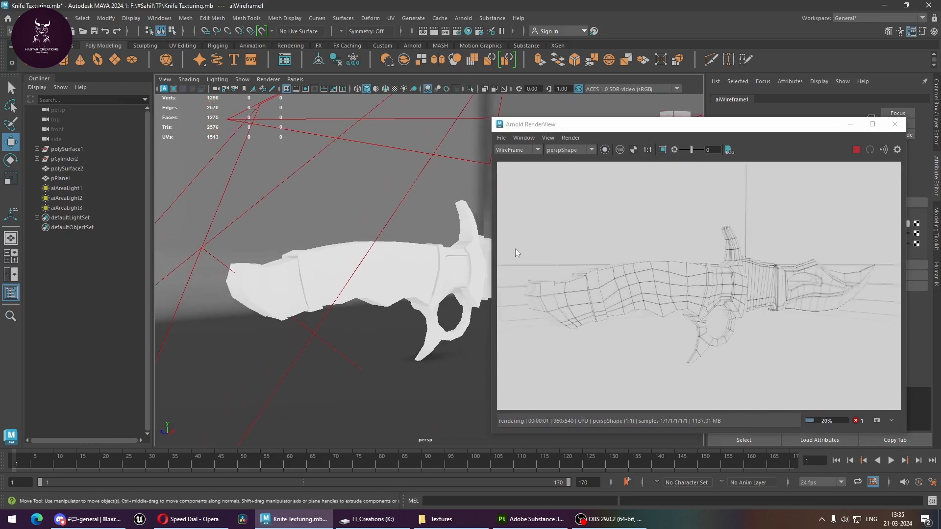
click(524, 149)
click(514, 158)
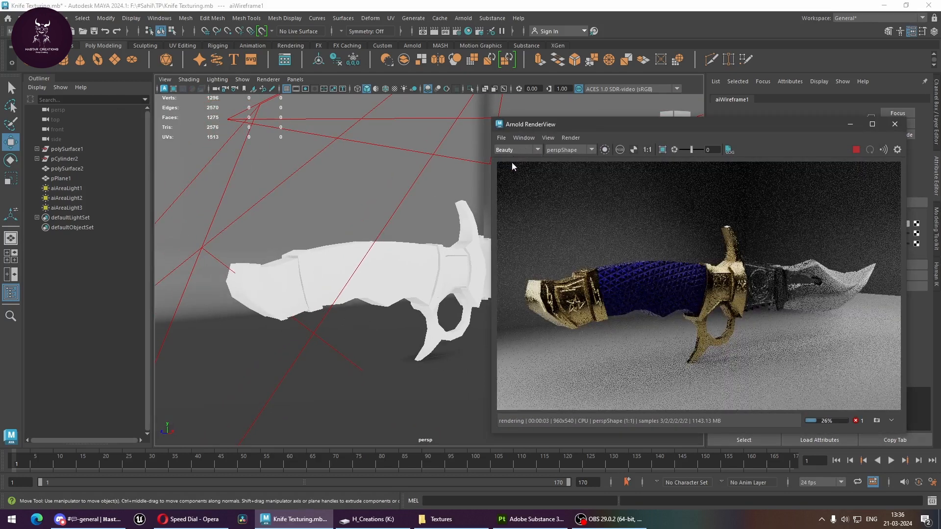
Step: Create a camera from the current perspective view and look through it in the viewport
click(165, 79)
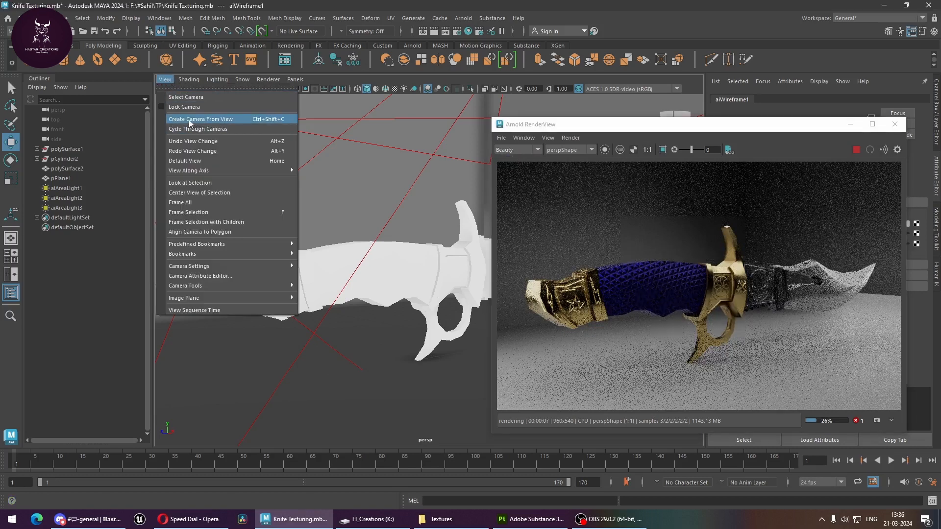
click(201, 119)
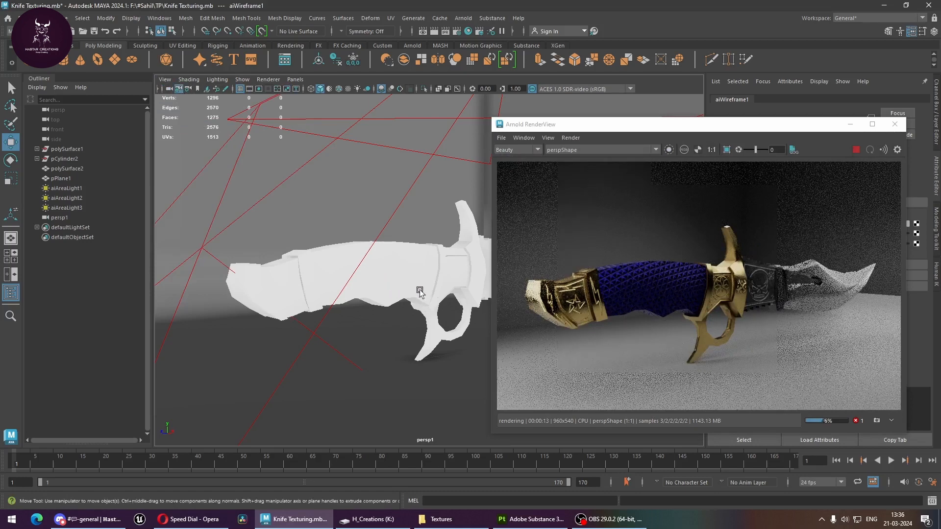
click(295, 79)
mouse_move(305, 89)
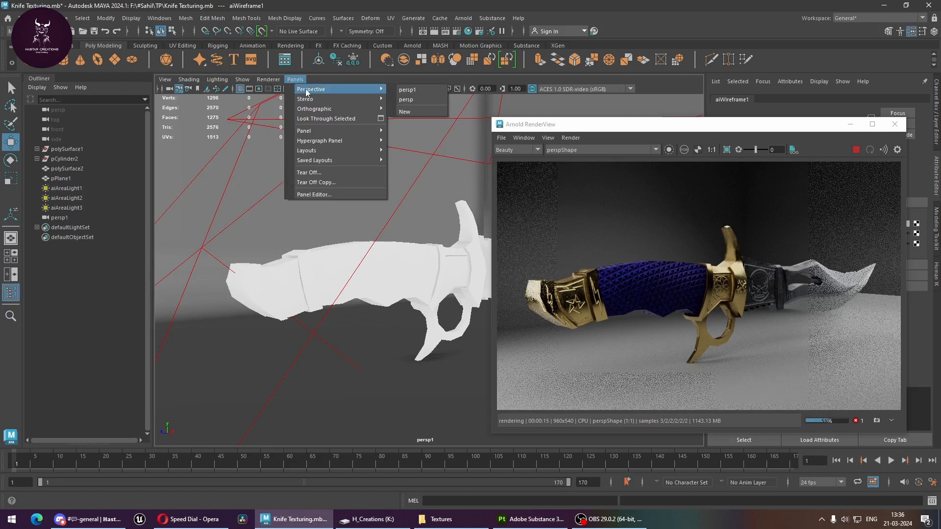
click(403, 90)
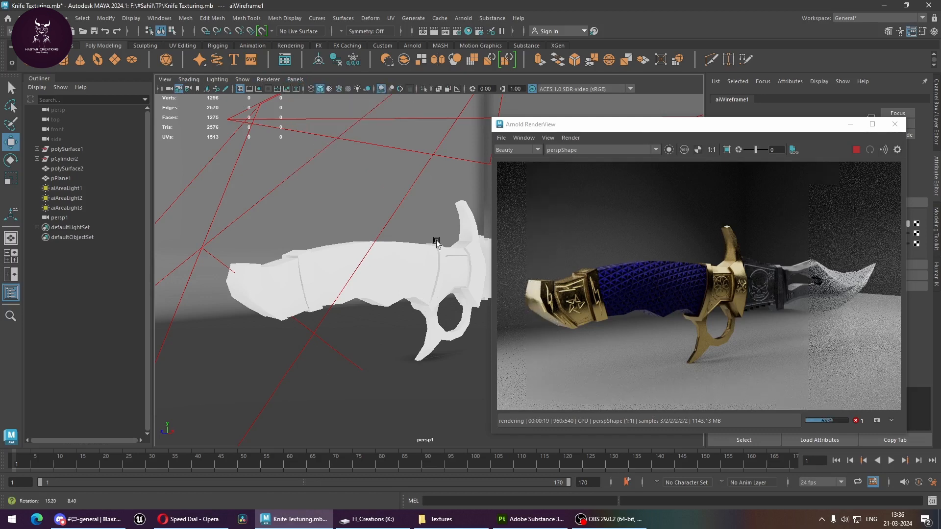
Step: Return the viewport to the persp camera and orbit to a new angle on the knife
click(296, 79)
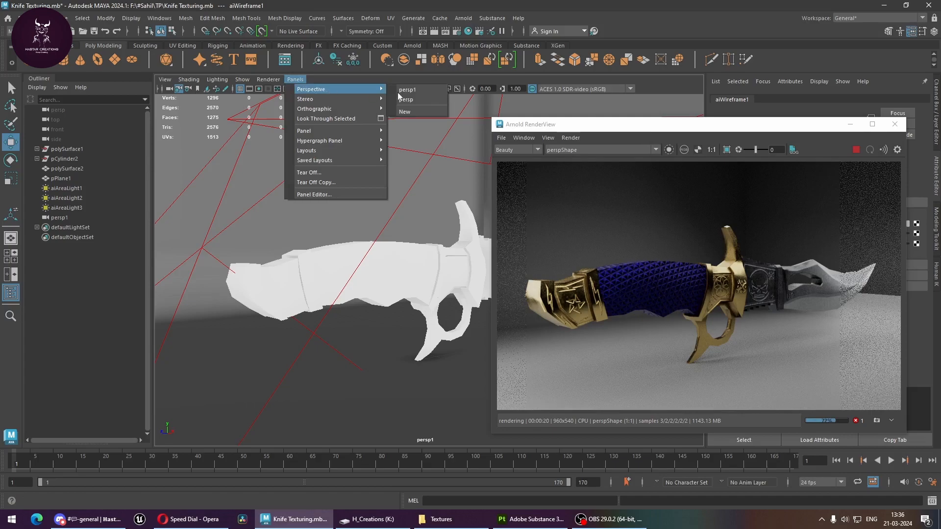
click(413, 100)
alt+drag(466, 275, 390, 271)
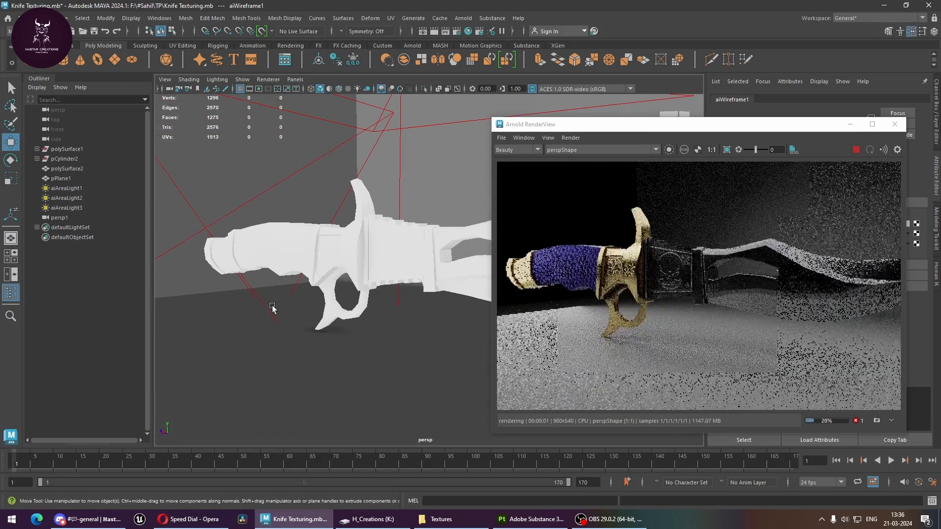
Step: Select the open floor edge of the backdrop plane beside the knife handle and extrude it upward into a side wall
right_drag(266, 187, 265, 186)
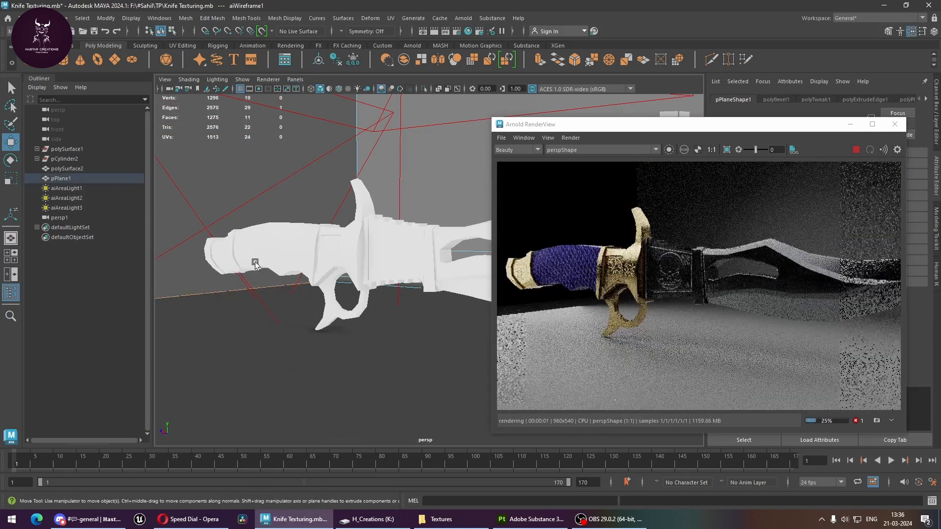
click(287, 294)
scroll(269, 307, down, 2)
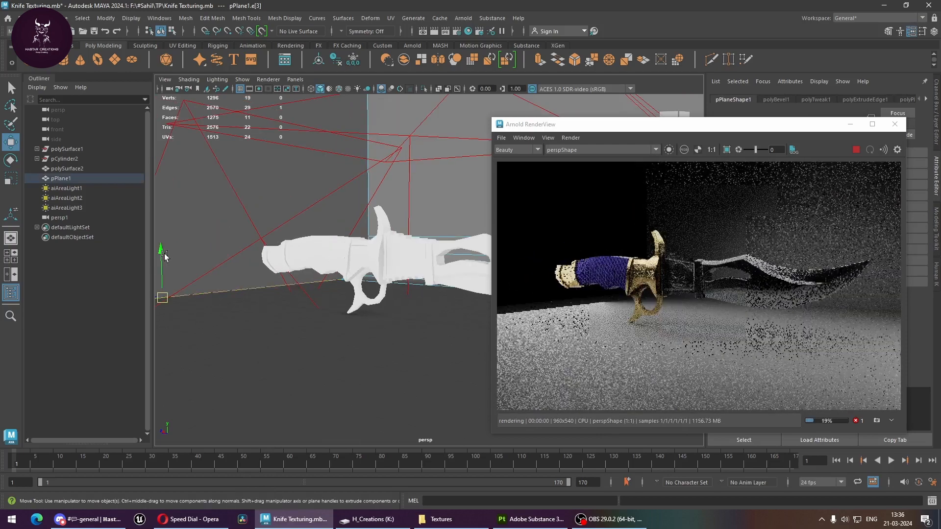
shift+drag(161, 257, 171, 4)
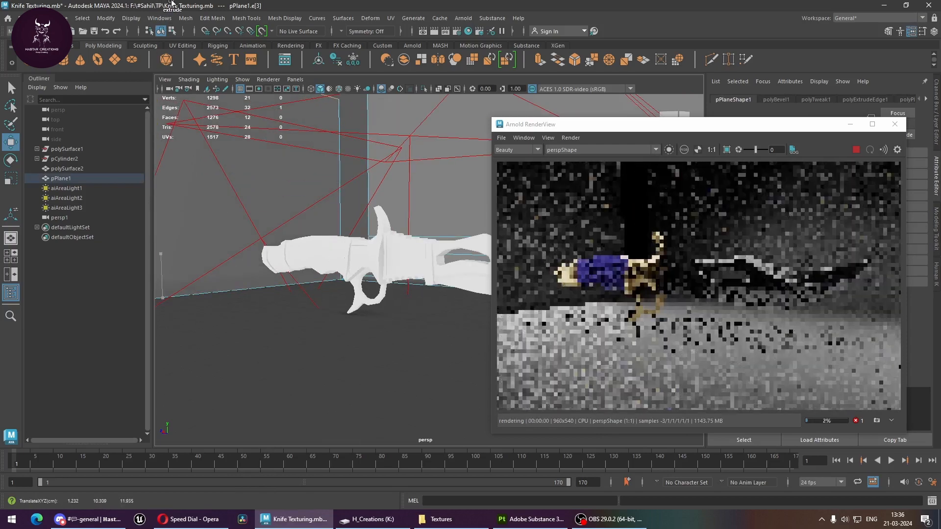
Step: Move the new side wall's vertical edge to the back wall to close the gap at the corner
alt+drag(333, 289, 337, 278)
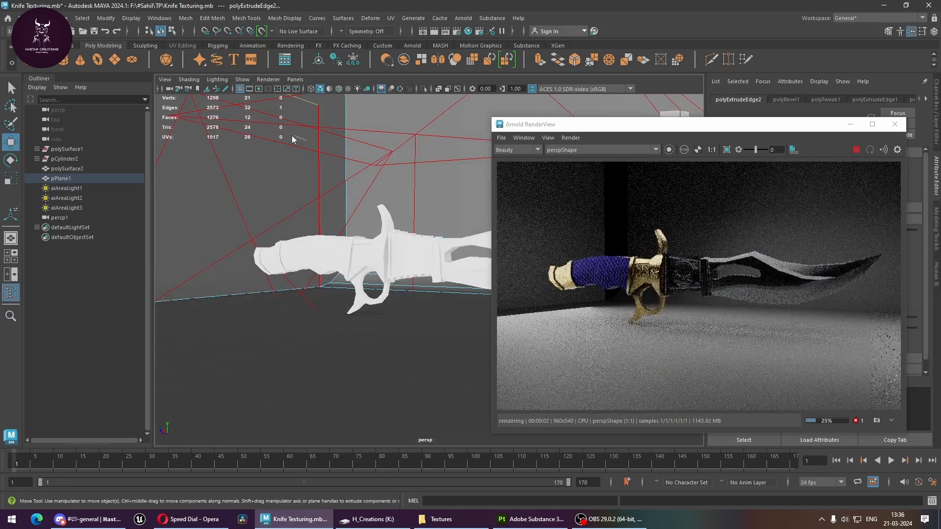
right_drag(306, 140, 305, 114)
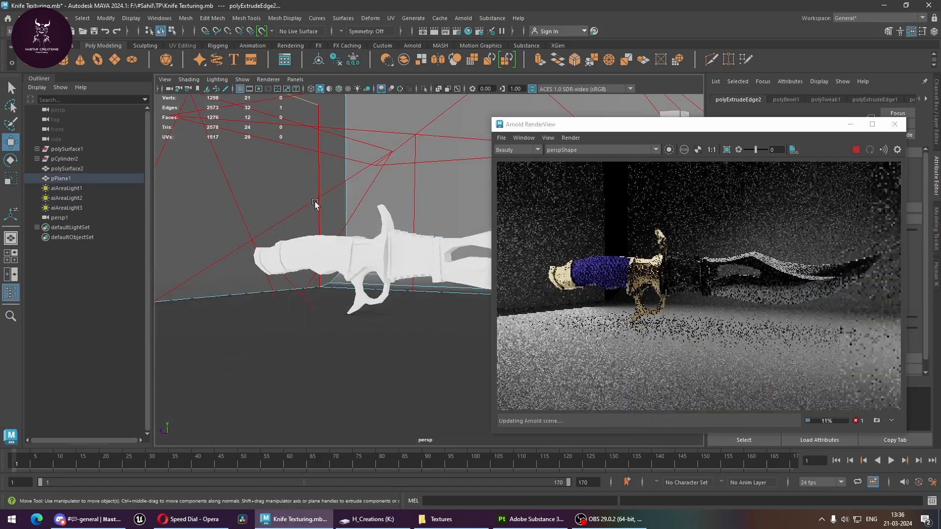
click(319, 206)
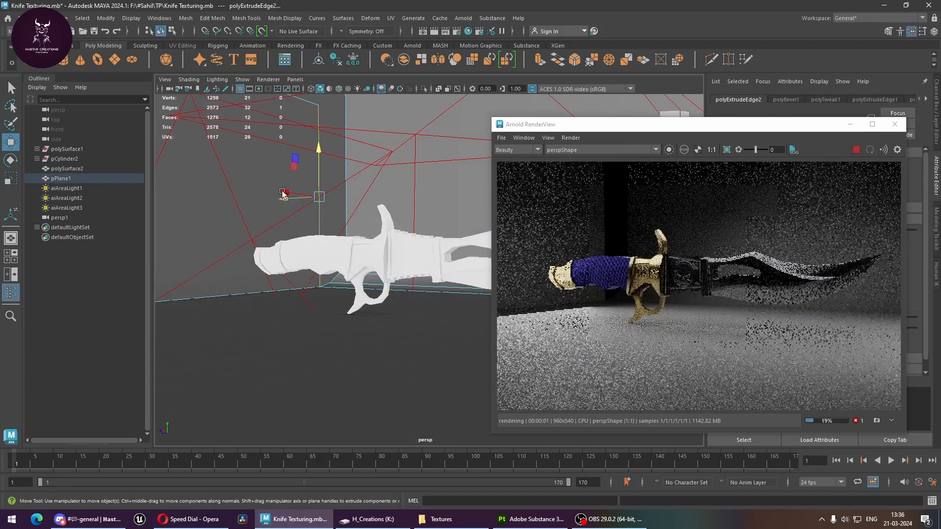
drag(290, 196, 375, 195)
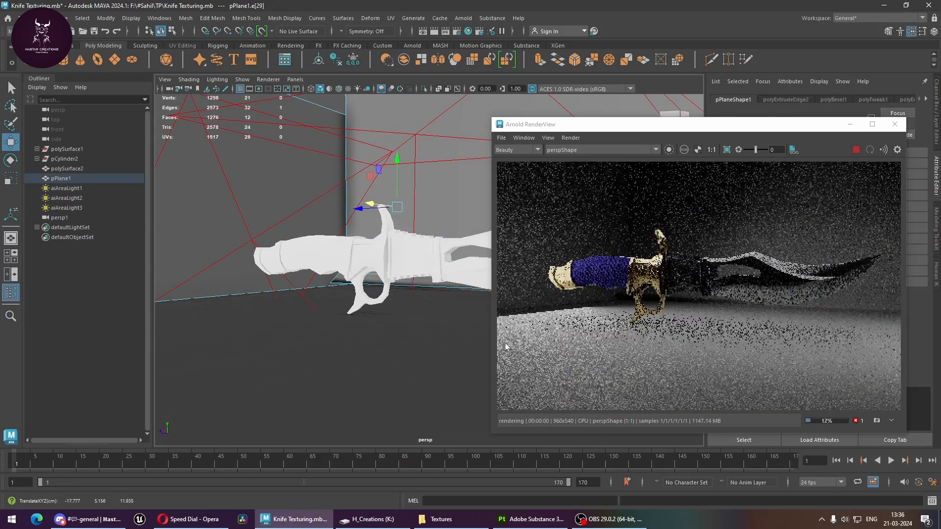
Step: Frame the knife closer from a new angle, create a camera from that view and look through persp2 in the viewport
alt+drag(343, 356, 360, 336)
alt+middle_drag(361, 336, 329, 315)
alt+right_drag(330, 315, 363, 328)
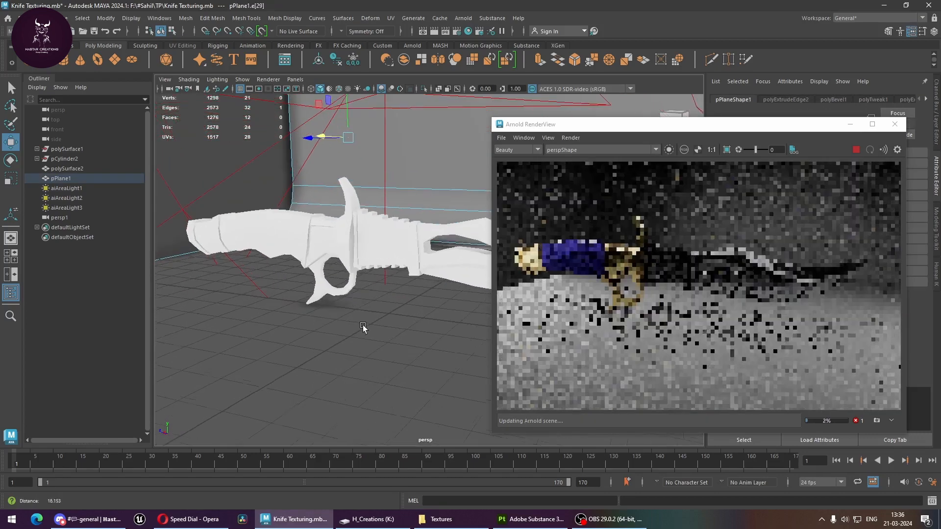
alt+middle_drag(361, 322, 359, 330)
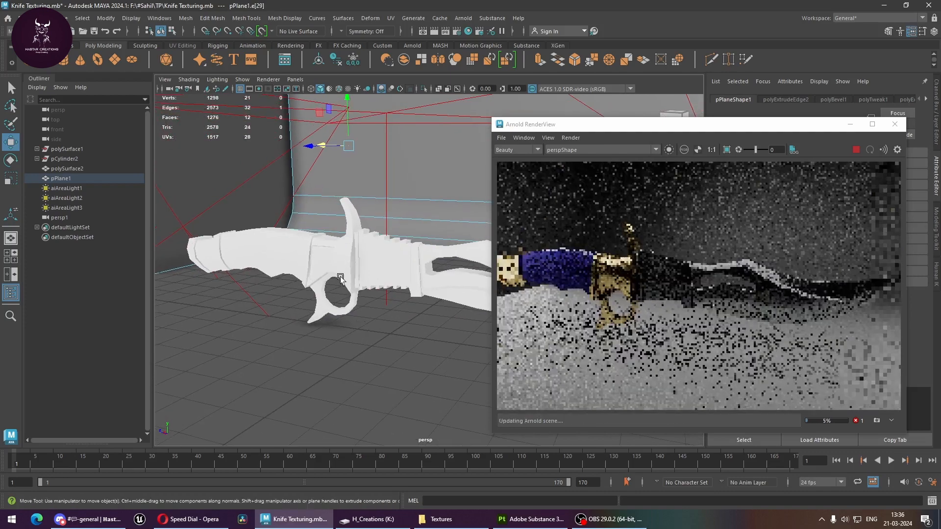
click(165, 79)
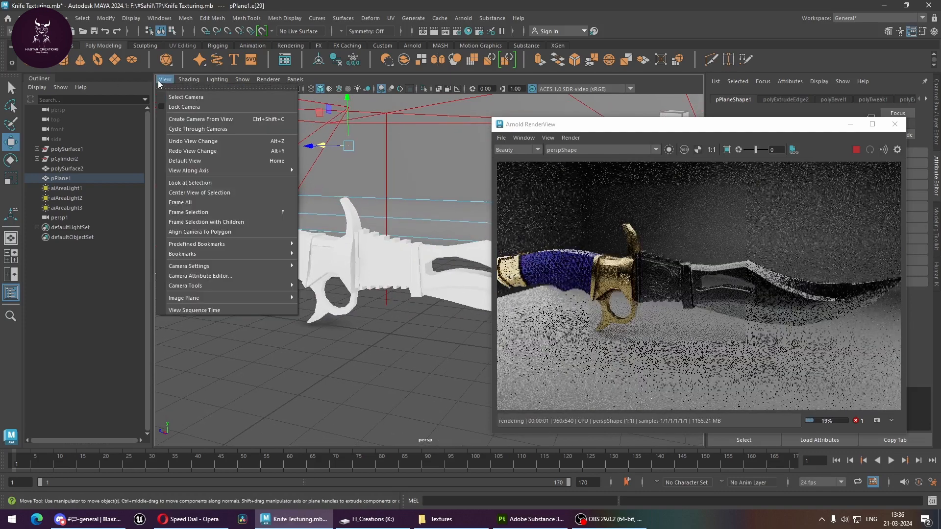
click(197, 119)
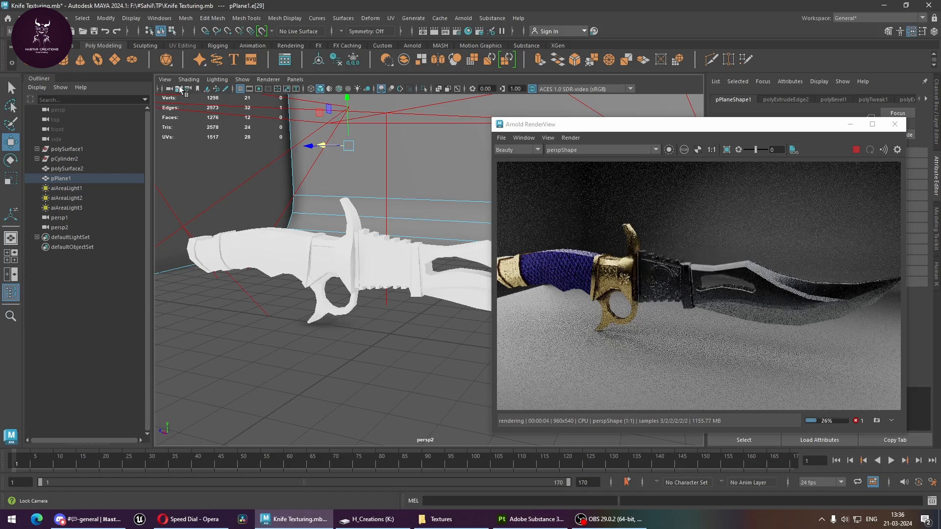
click(295, 79)
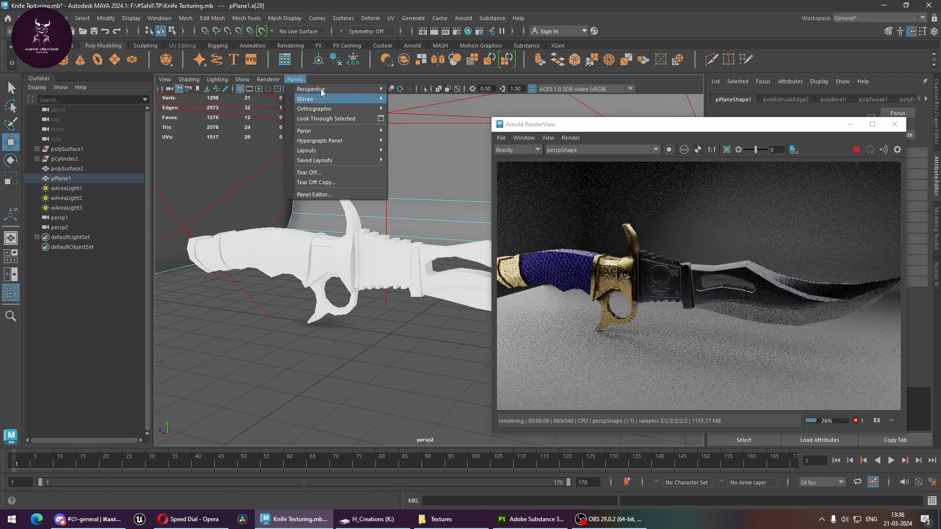
mouse_move(363, 89)
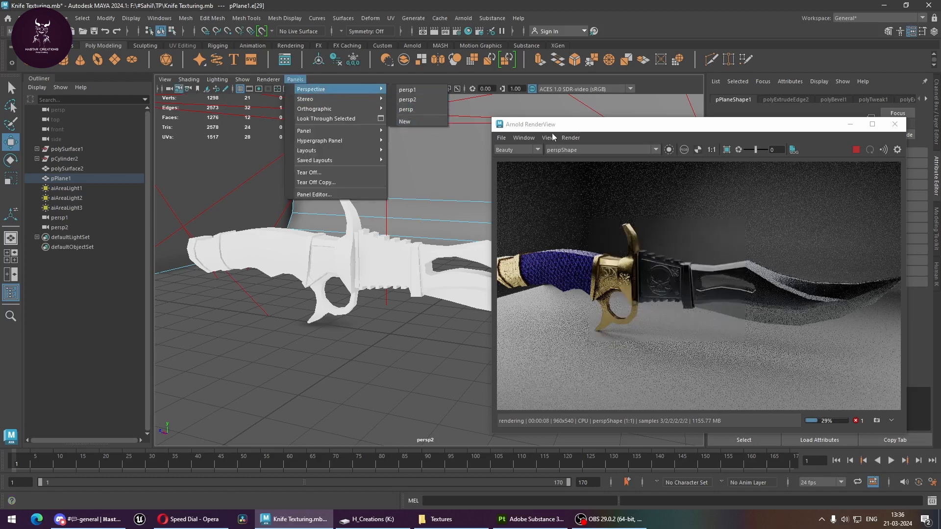
click(421, 100)
Step: Preview the render from persp1Shape, and set the render camera to persp2Shape
click(585, 150)
click(575, 165)
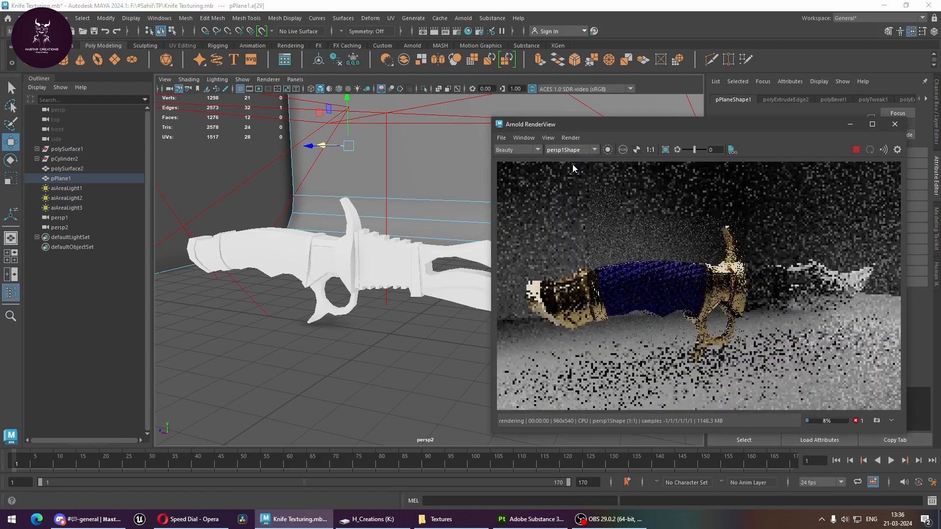
click(573, 150)
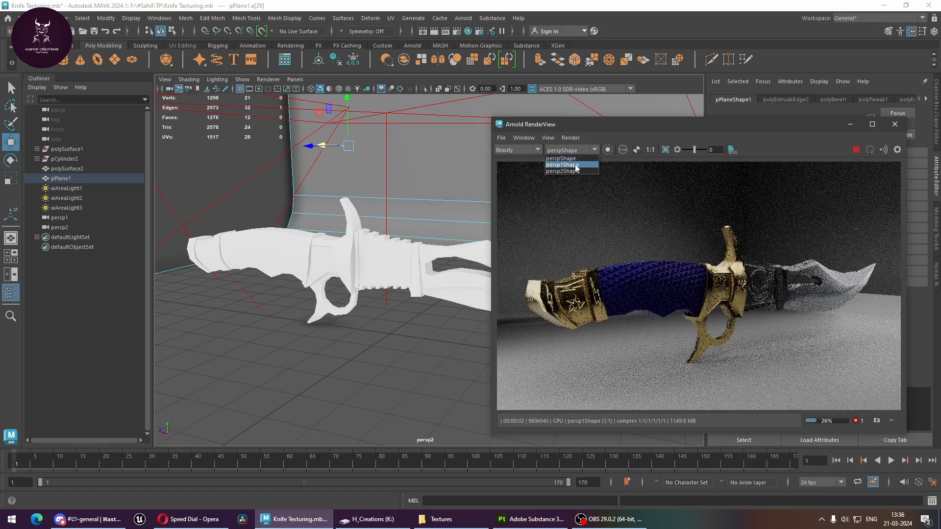
click(568, 148)
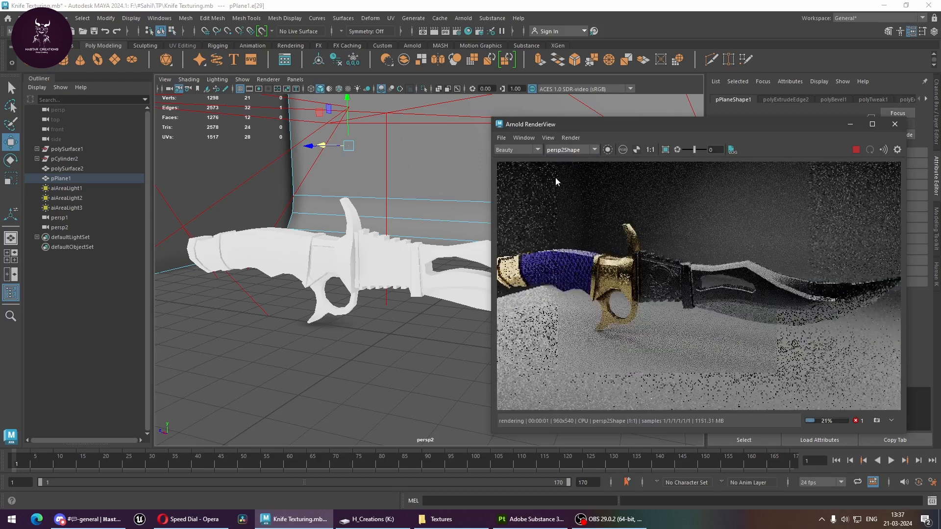
Step: Review the diffuse, AO and specular passes of the persp2 render, and return to the Beauty pass
click(530, 148)
click(522, 178)
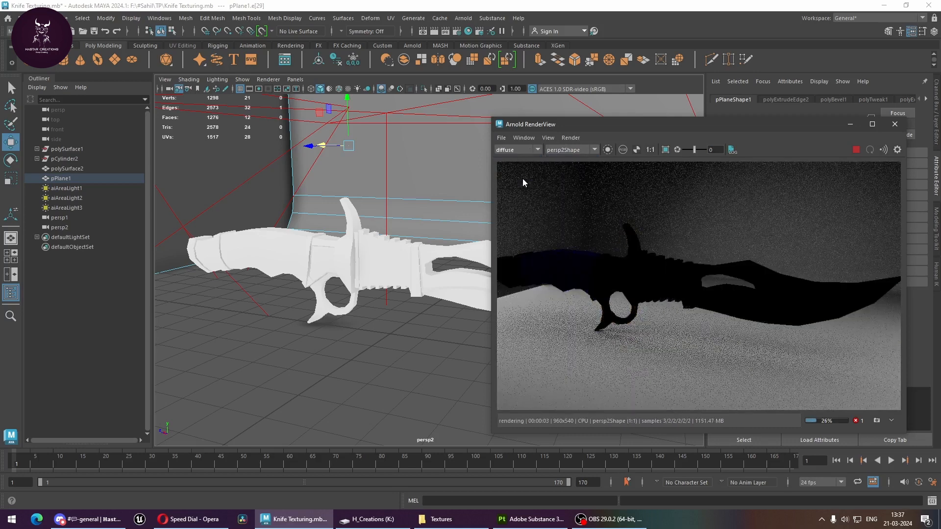
click(527, 148)
click(514, 150)
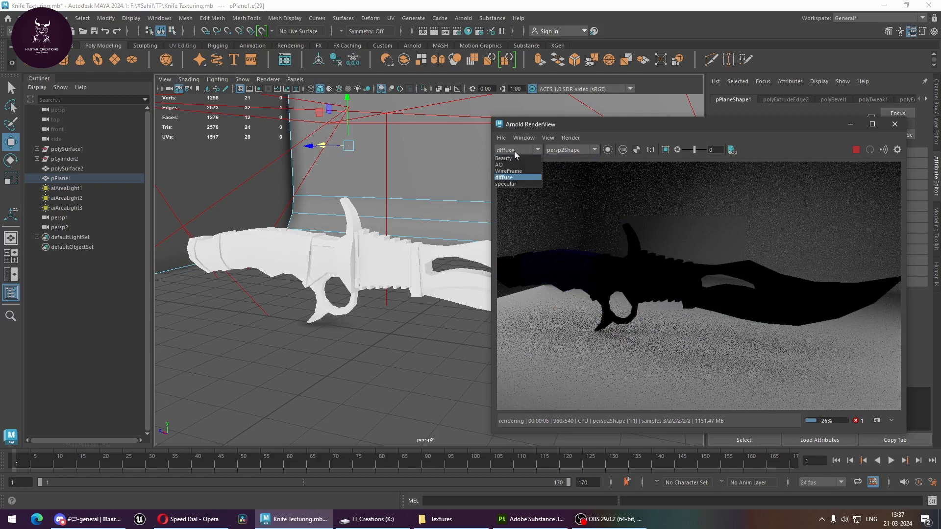
click(510, 164)
click(519, 151)
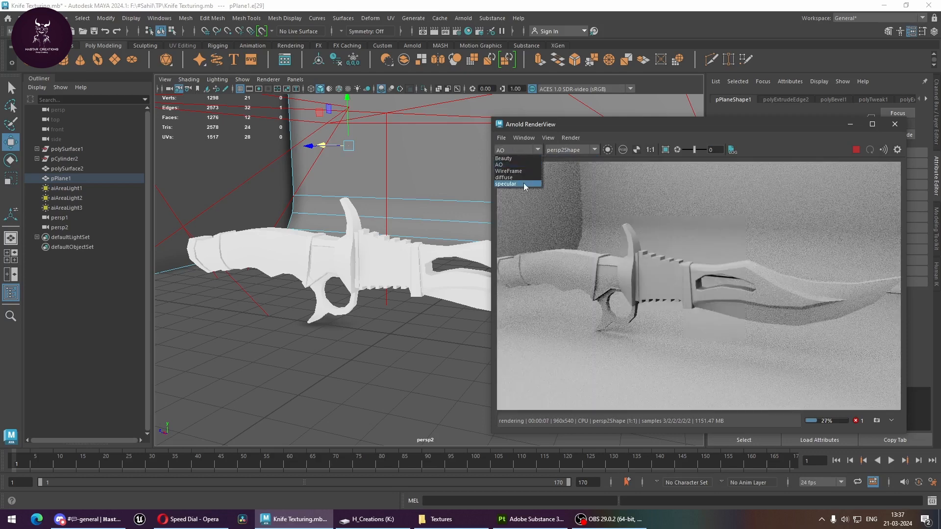
click(524, 184)
click(519, 147)
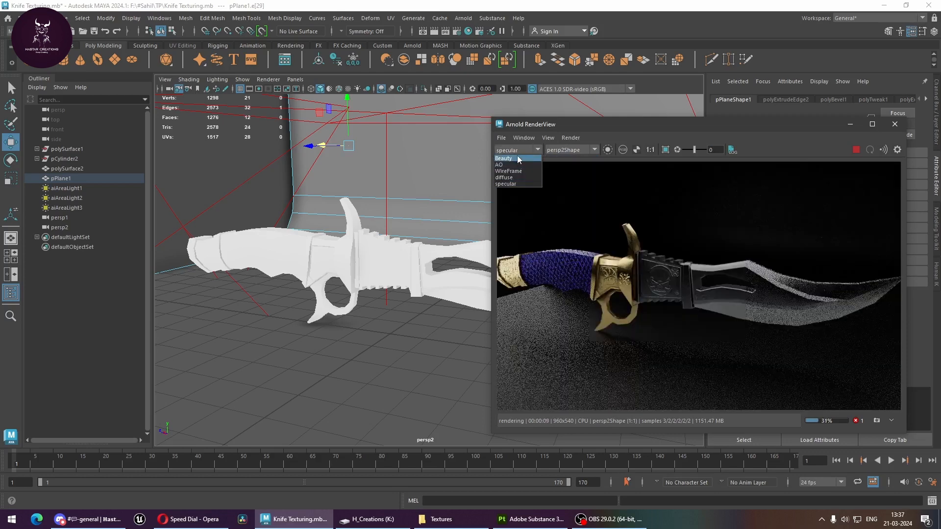
click(517, 156)
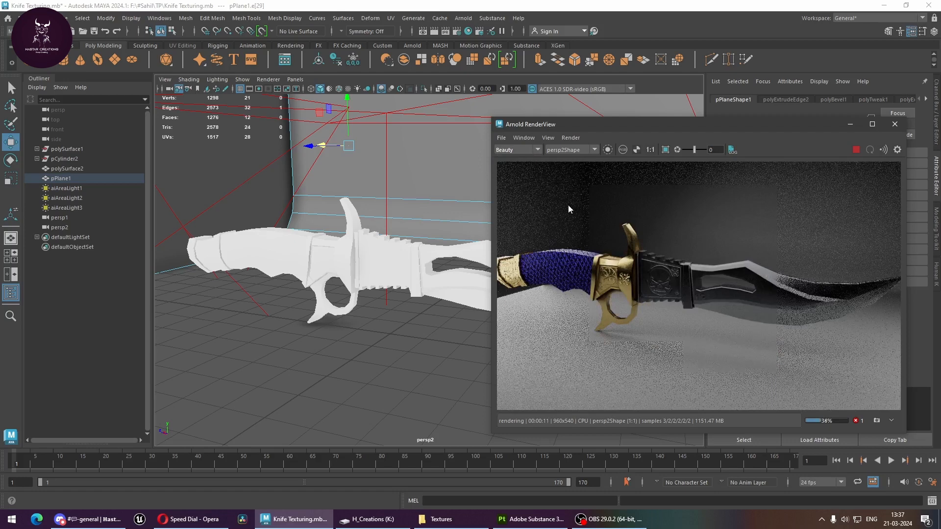
Step: Display the WireFrame pass of the persp2 render and look over the image saving options
click(503, 138)
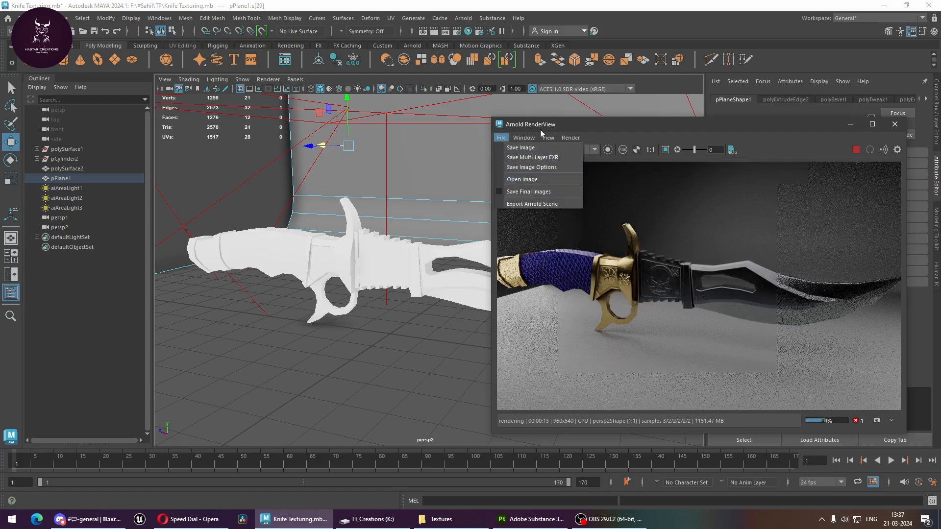
click(517, 150)
click(509, 171)
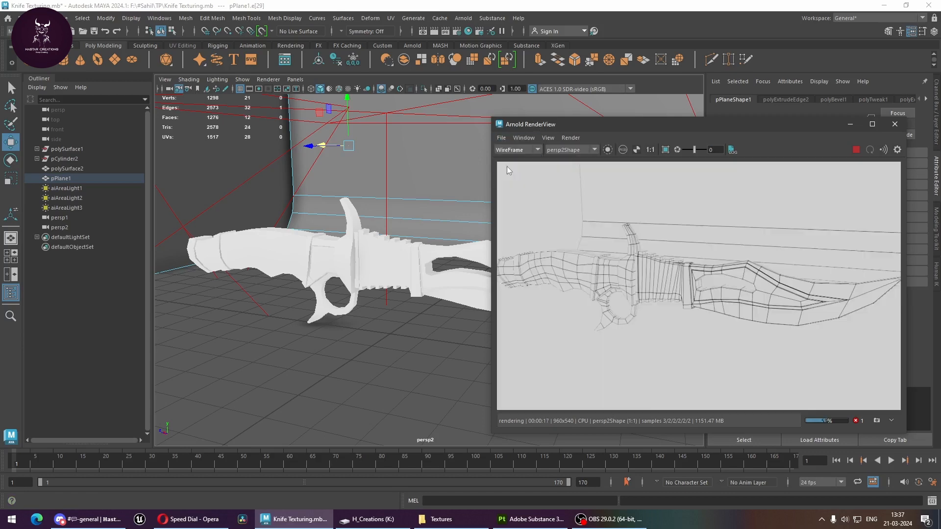
click(506, 139)
click(558, 181)
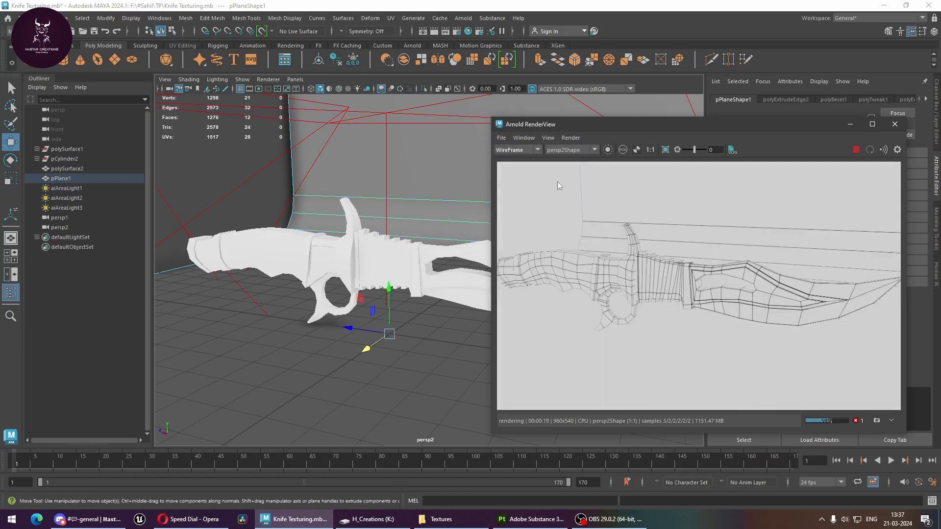
Step: View the diffuse pass, leave the specular pass displayed and stop the render
click(523, 149)
click(519, 177)
click(500, 137)
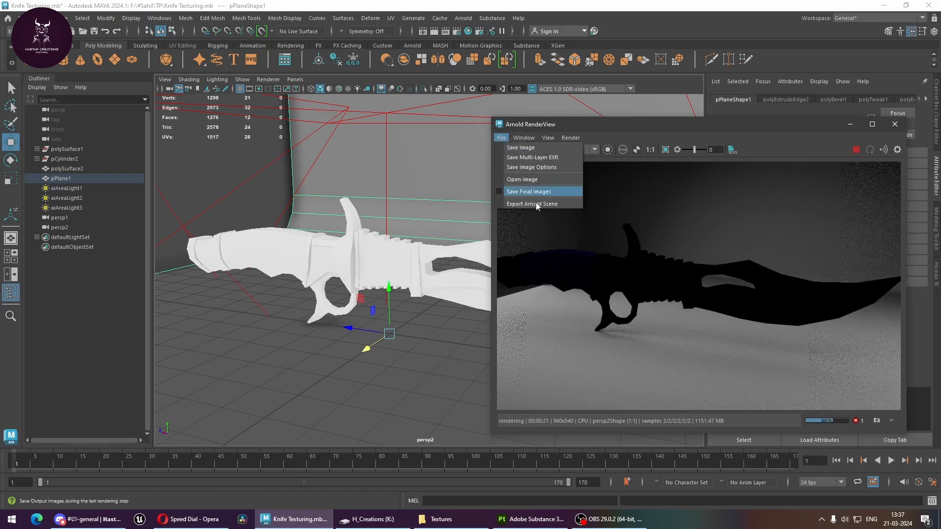
click(516, 150)
click(517, 149)
click(519, 188)
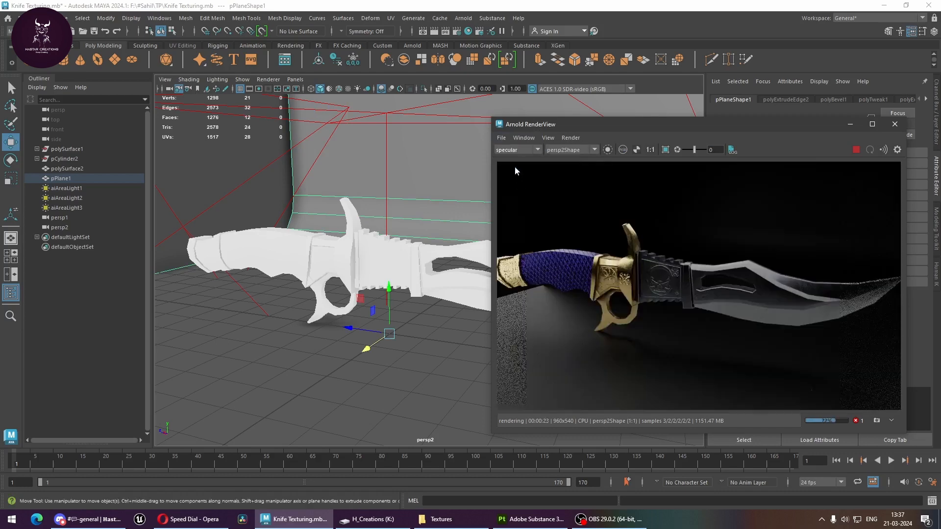
click(505, 140)
click(613, 171)
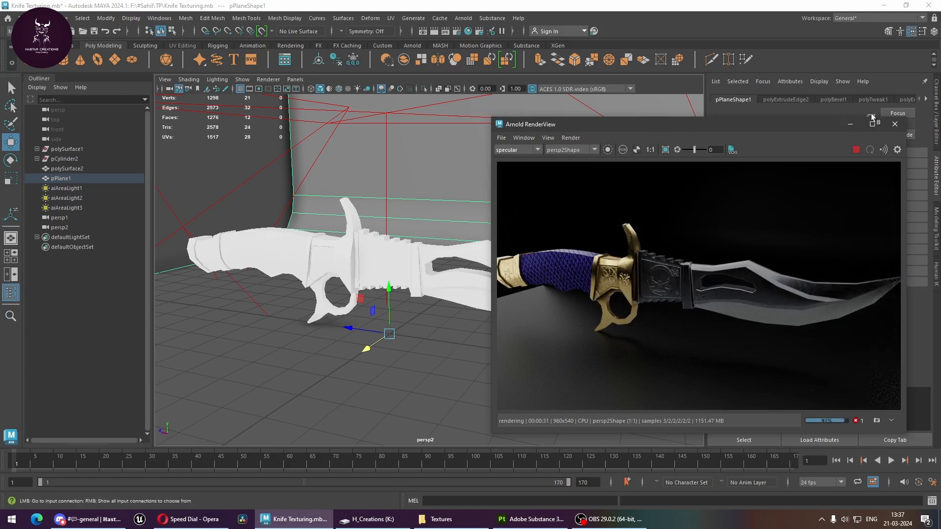
click(856, 149)
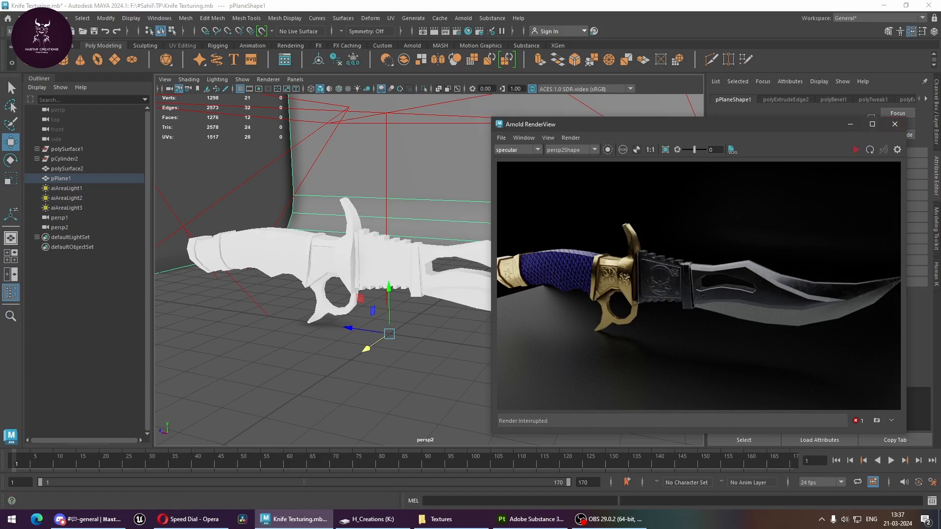